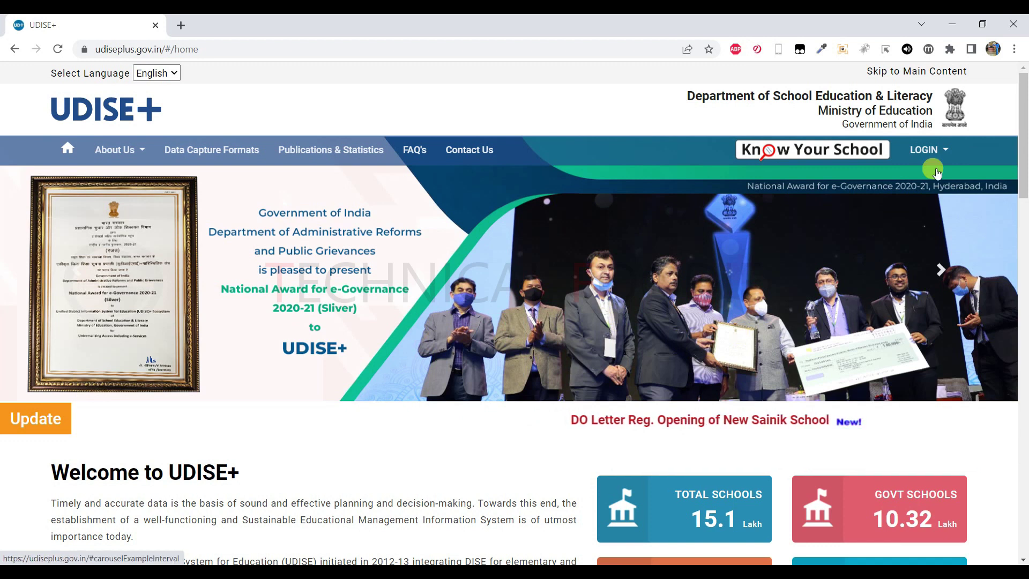
# Open the UDISE+ data entry login for AY 2021-22 with Punjab as the state.
pyautogui.click(928, 151)
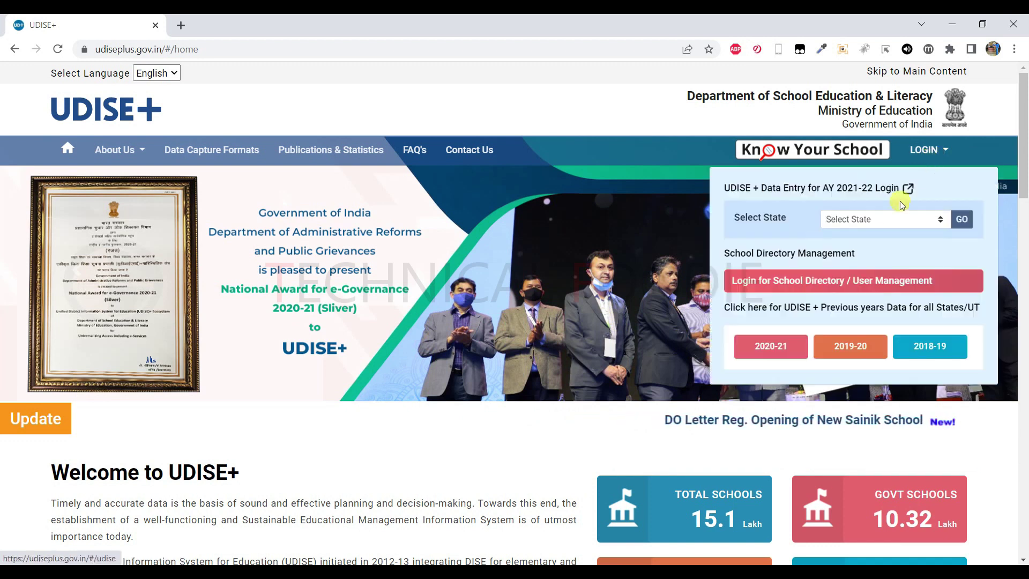
pyautogui.click(856, 219)
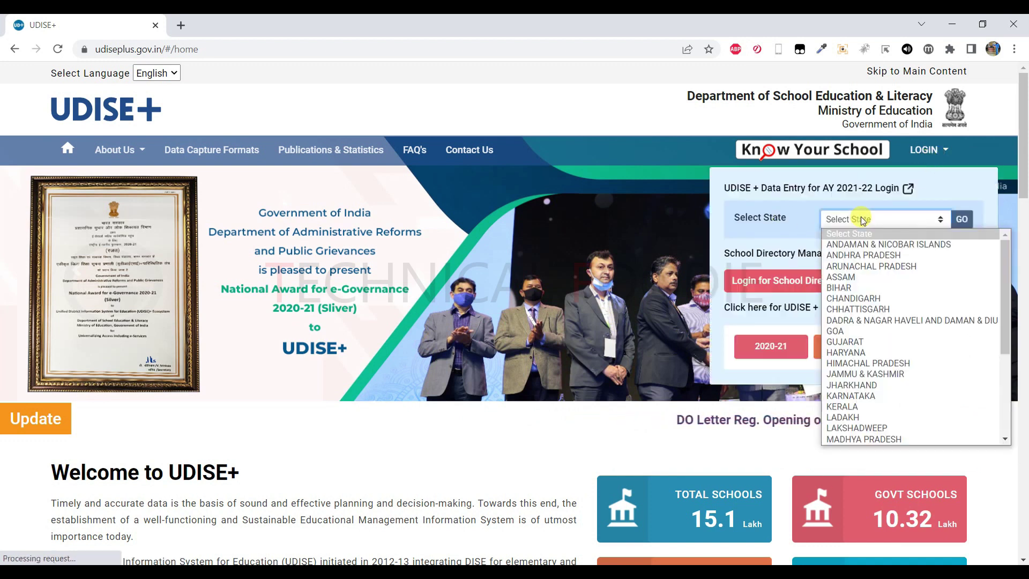
pyautogui.scroll(-5, 887, 346)
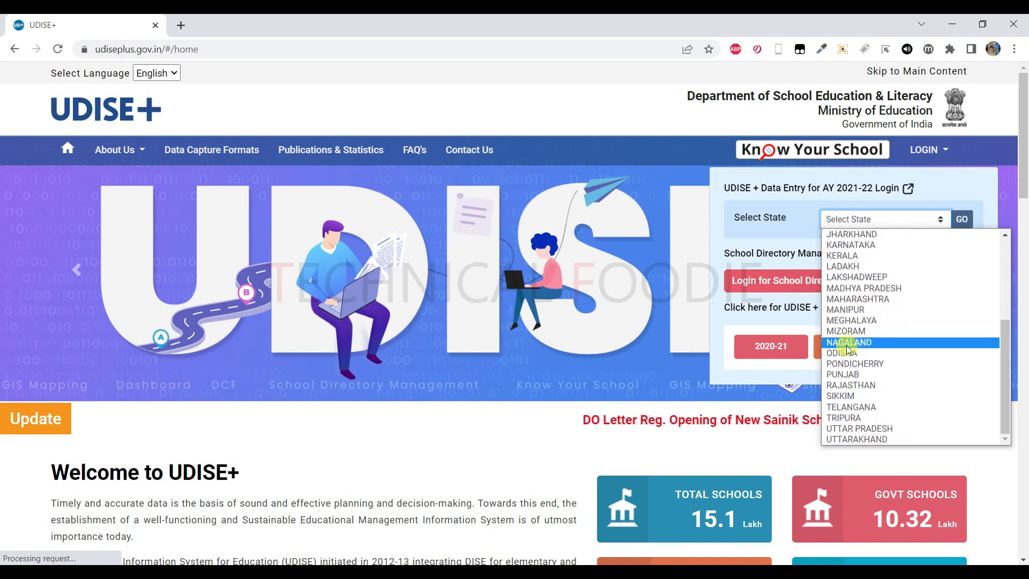
pyautogui.click(863, 379)
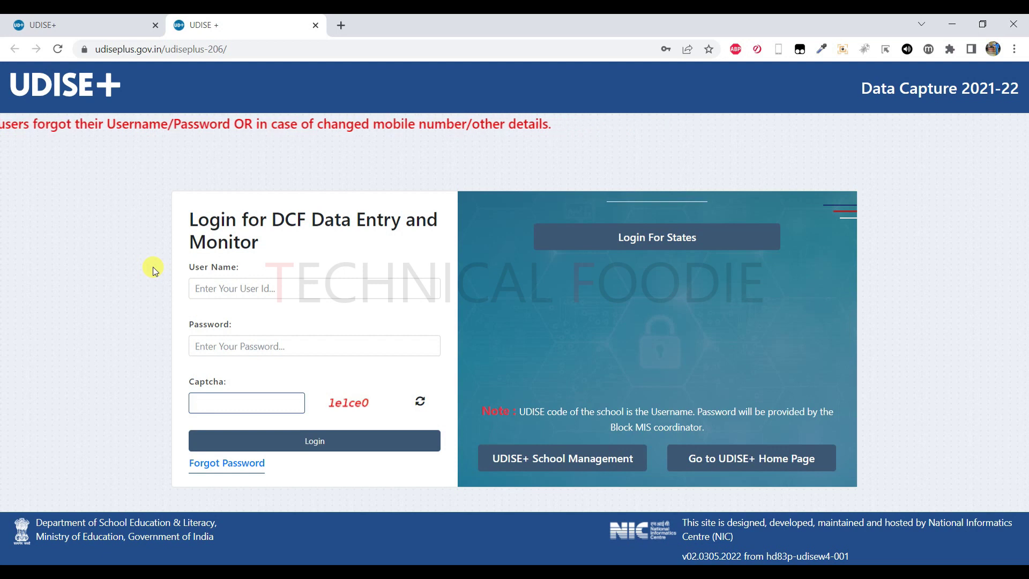
pyautogui.click(193, 268)
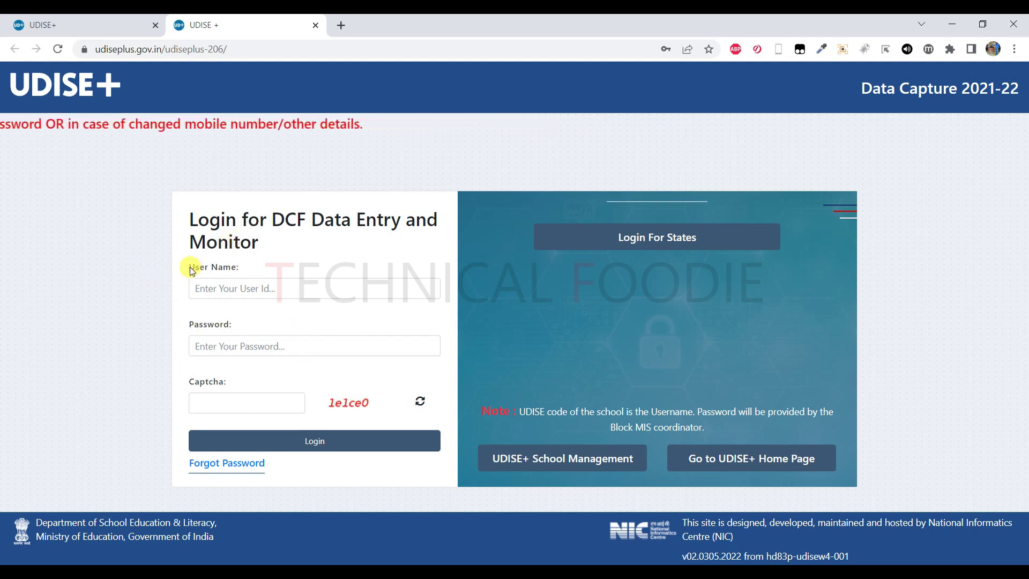
pyautogui.moveTo(205, 272); pyautogui.dragTo(250, 271)
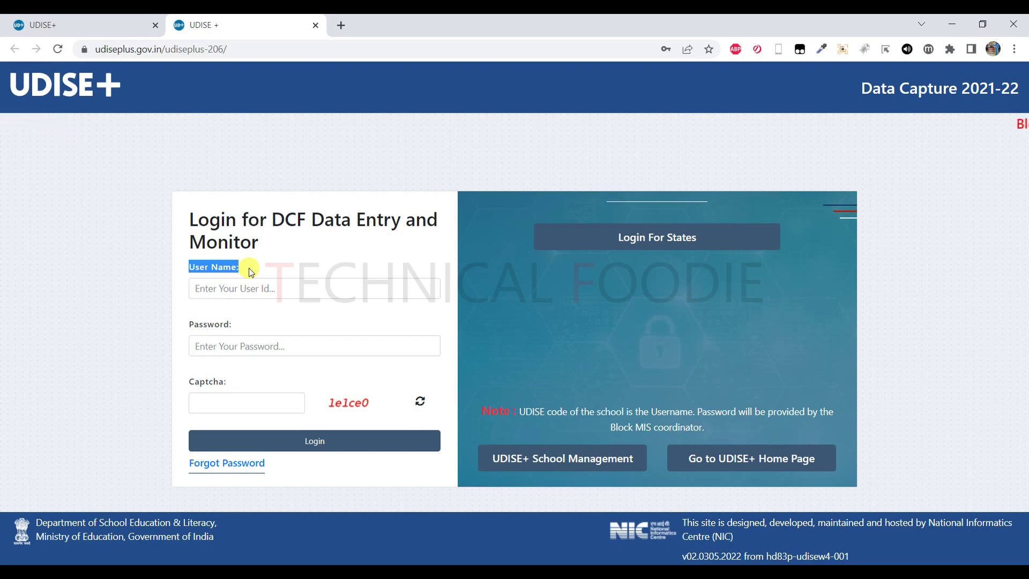
pyautogui.click(289, 262)
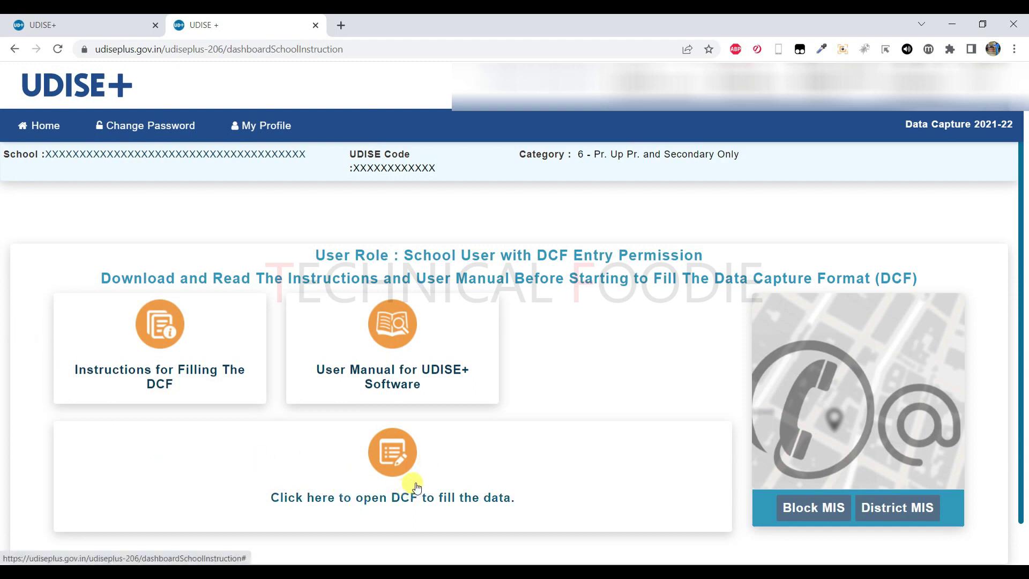
# Open the DCF for data entry and look through its language options and list of forms.
pyautogui.click(390, 453)
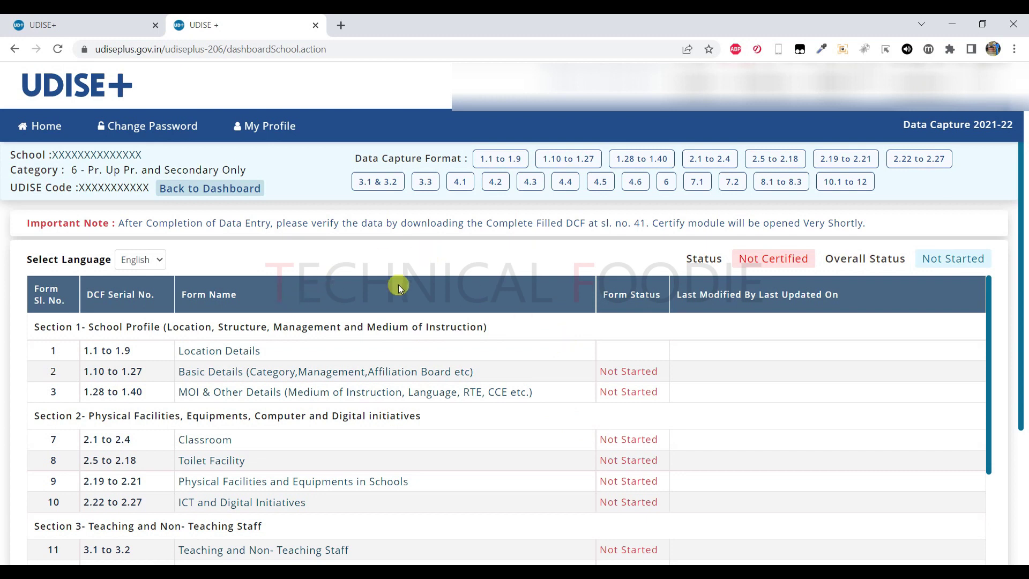
pyautogui.click(160, 259)
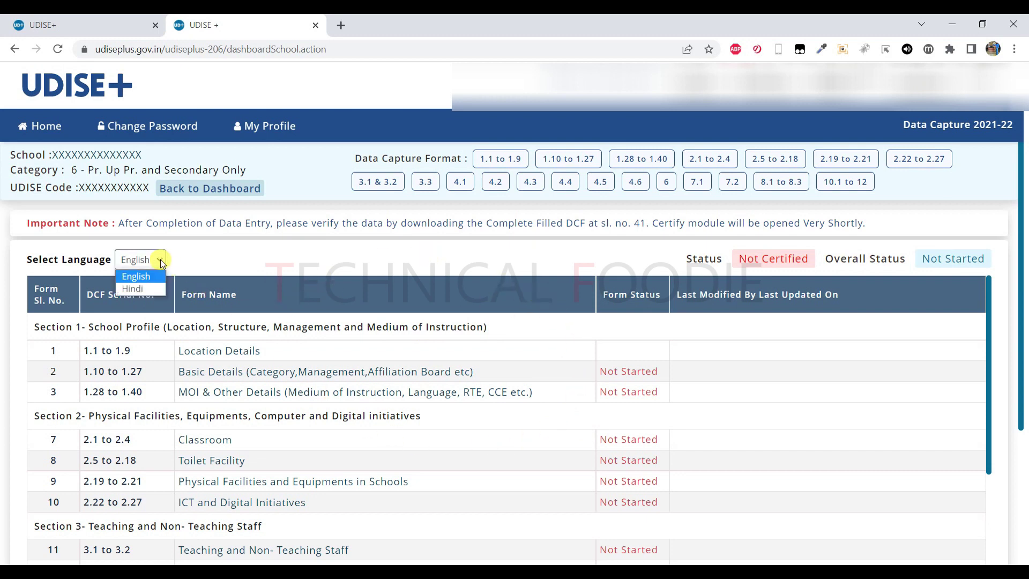
pyautogui.click(269, 269)
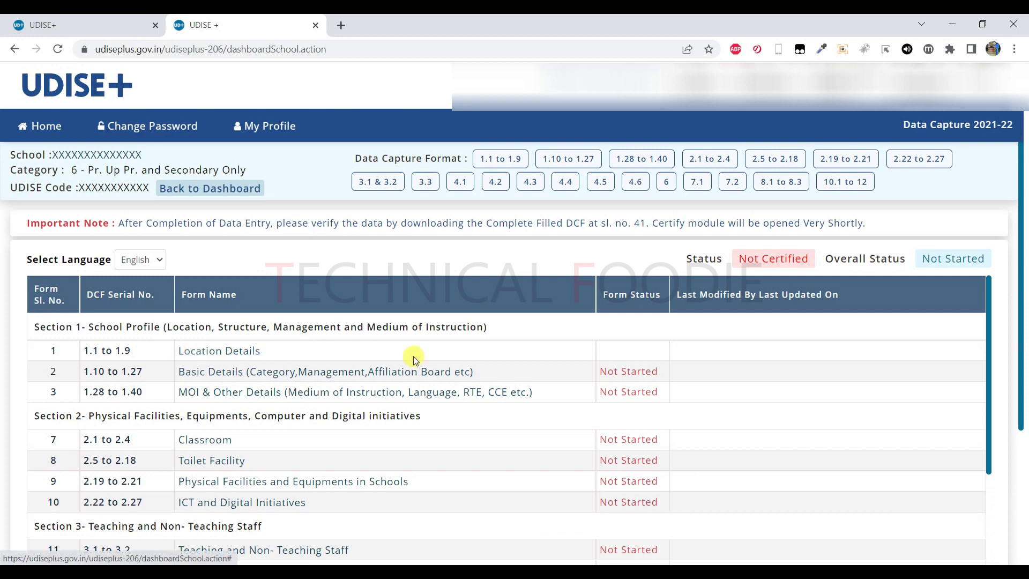
pyautogui.scroll(-10, 555, 408)
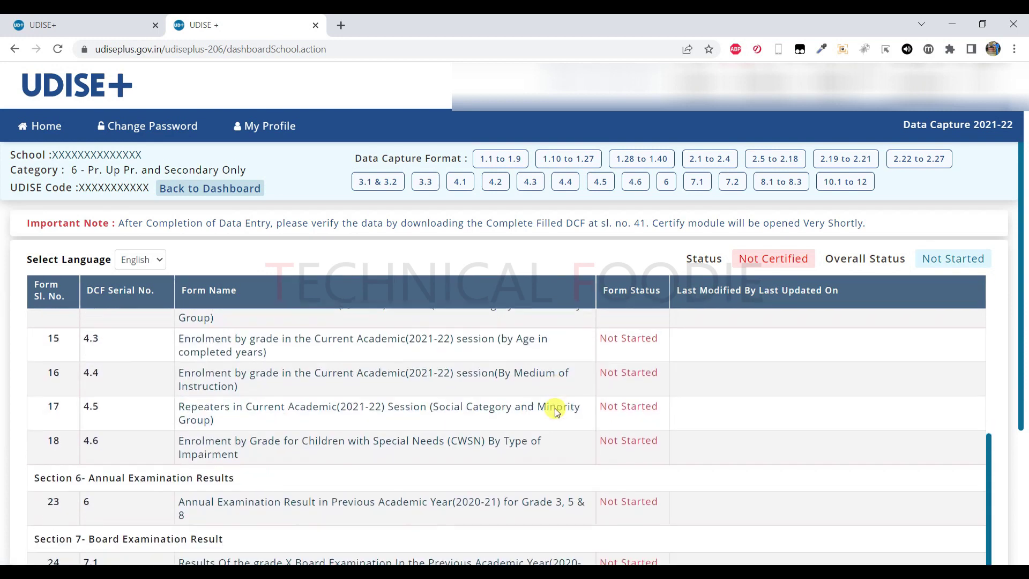
pyautogui.scroll(10, 613, 385)
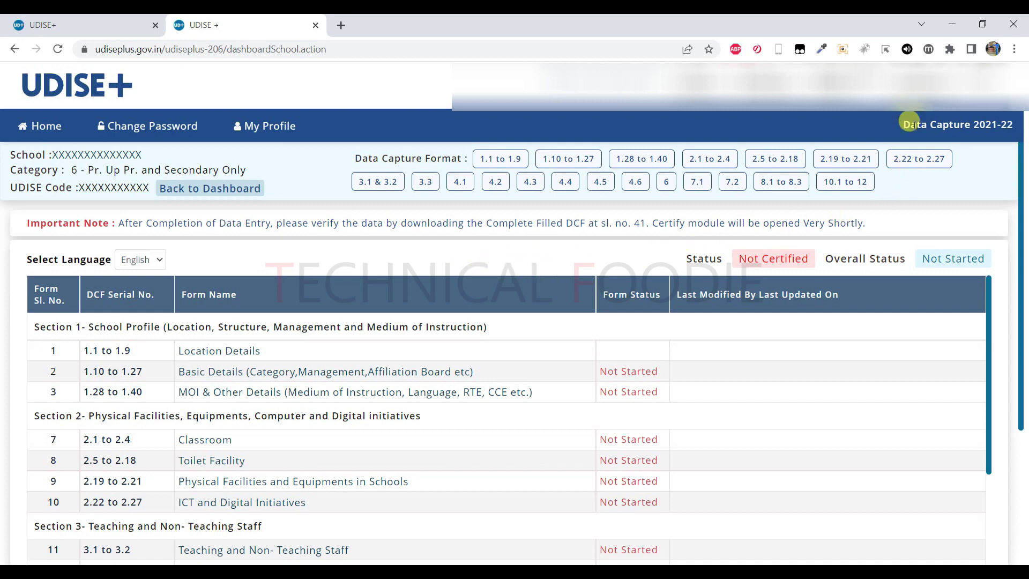
# Check the data capture year, the certification status and the overall status on the DCF dashboard.
pyautogui.moveTo(903, 123)
pyautogui.mouseDown()
pyautogui.moveTo(1014, 127)
pyautogui.moveTo(909, 123)
pyautogui.mouseUp()
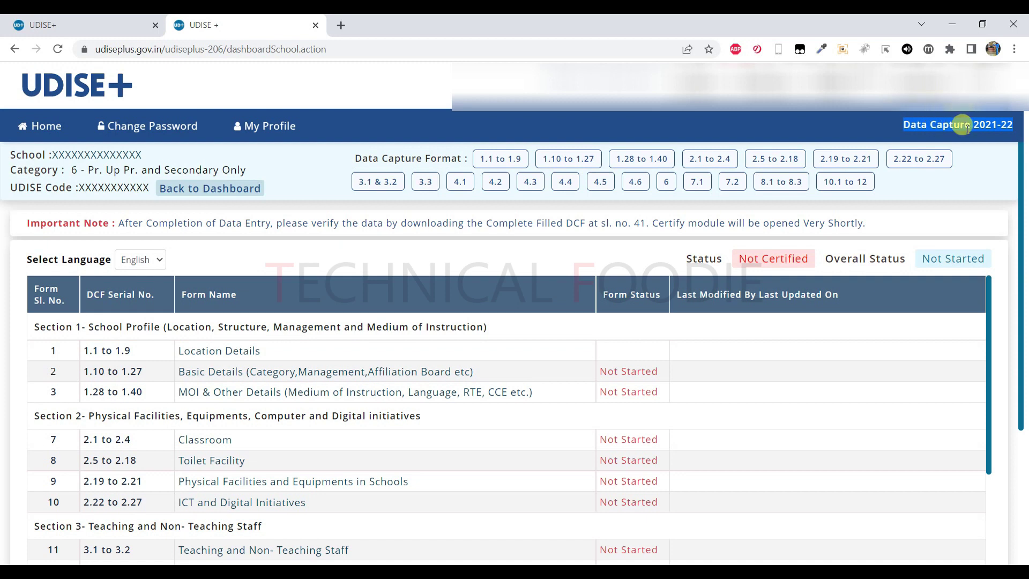
pyautogui.moveTo(974, 122); pyautogui.dragTo(1005, 118)
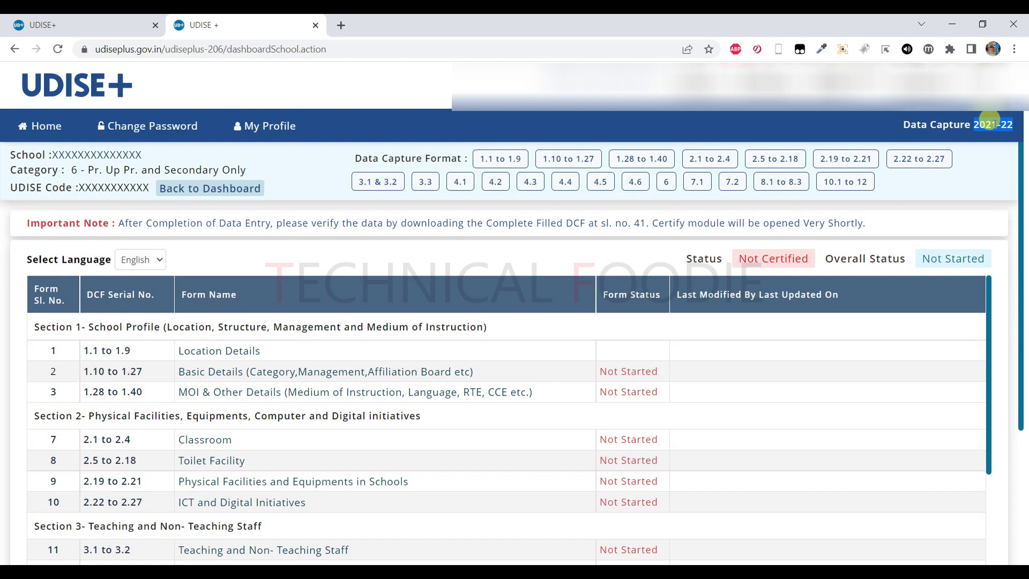
pyautogui.click(985, 124)
pyautogui.moveTo(973, 124); pyautogui.dragTo(1008, 122)
pyautogui.click(736, 258)
pyautogui.moveTo(740, 261); pyautogui.dragTo(807, 257)
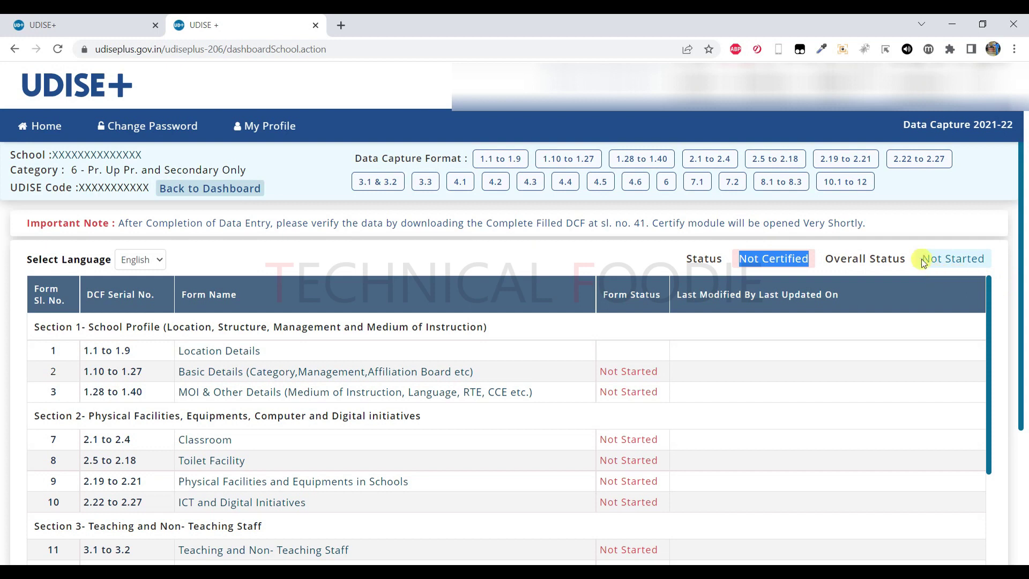
pyautogui.moveTo(923, 263); pyautogui.dragTo(986, 259)
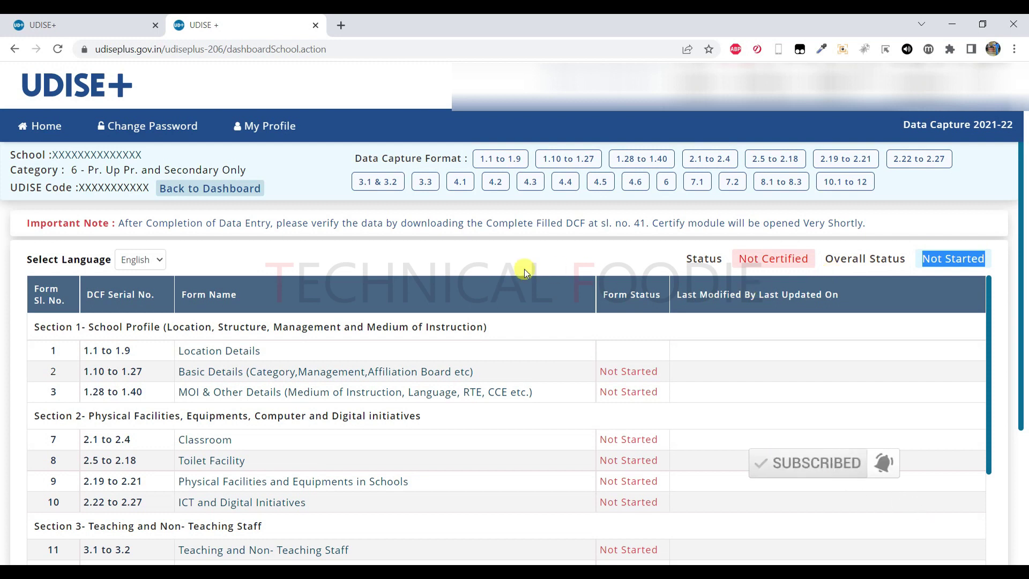
# Open the Location Details form (1.1 to 1.9) and review its address, rural/urban and geographical location fields.
pyautogui.click(502, 160)
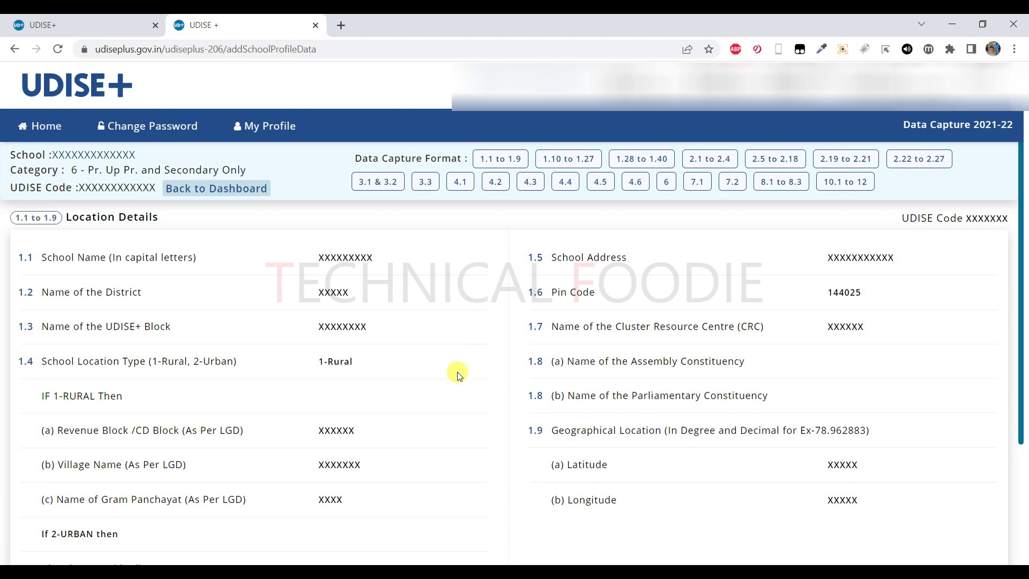
pyautogui.scroll(-1, 458, 374)
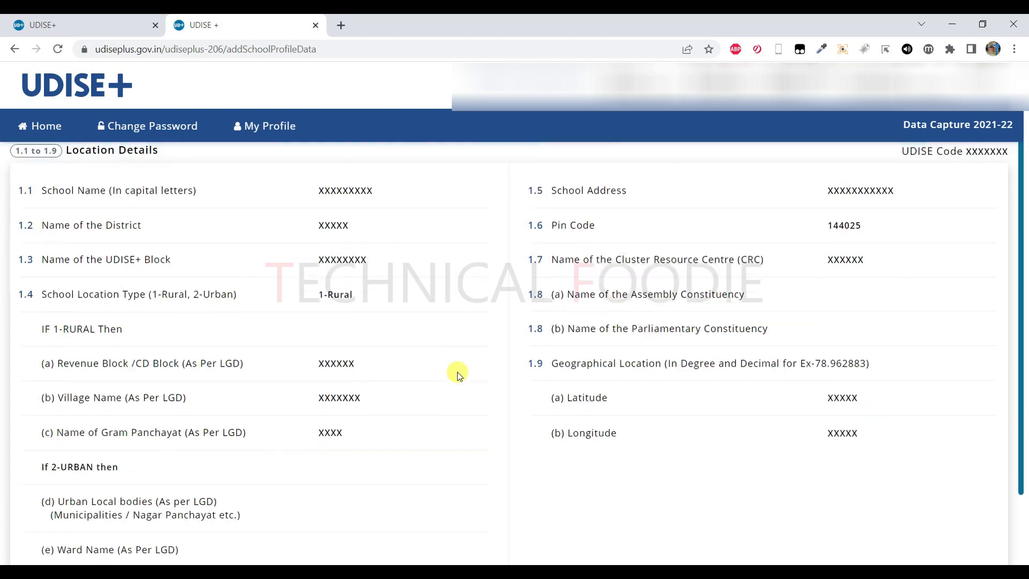
pyautogui.scroll(-1, 458, 373)
pyautogui.scroll(2, 457, 373)
pyautogui.scroll(1, 458, 372)
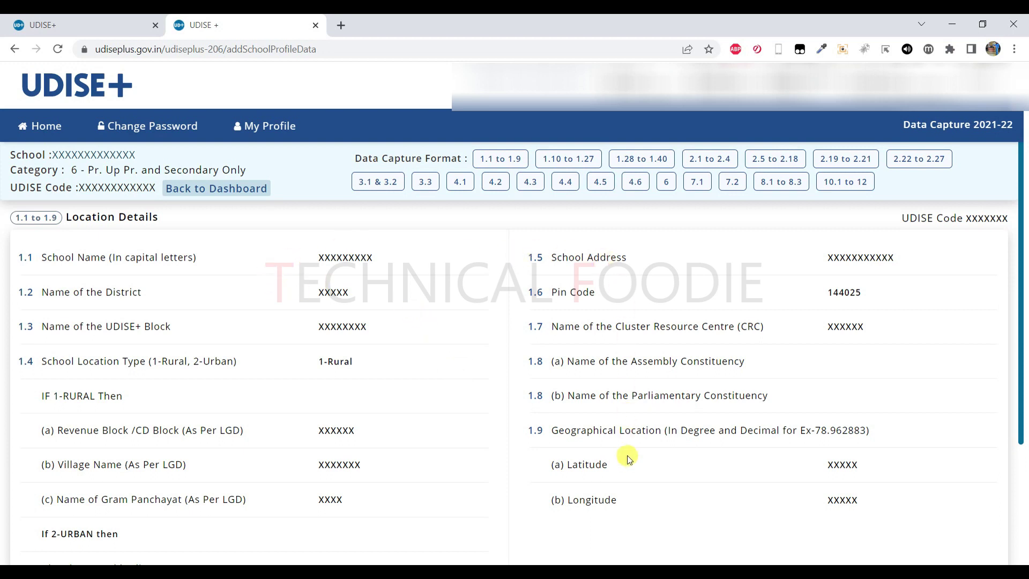
pyautogui.scroll(-2, 627, 439)
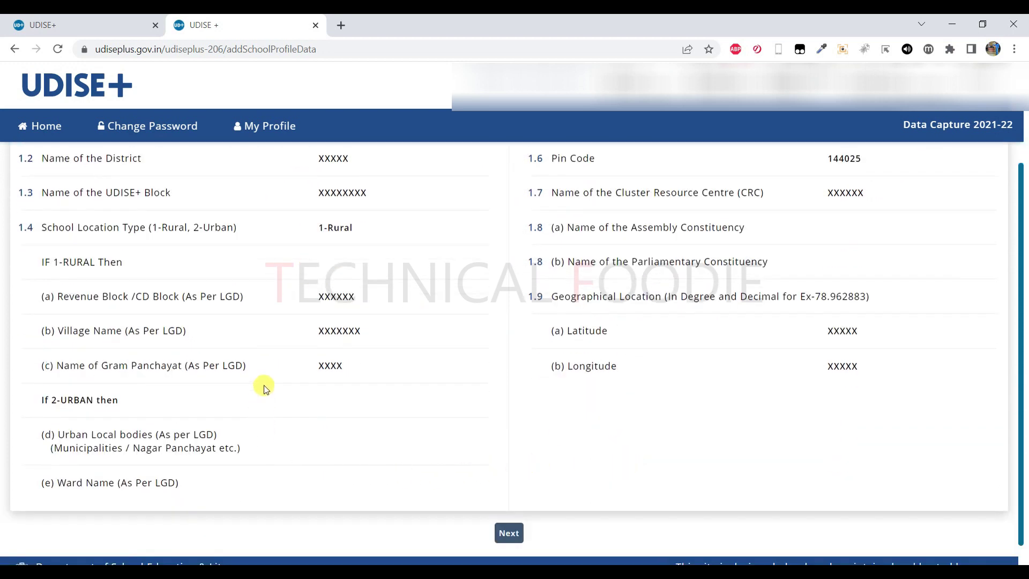
pyautogui.scroll(2, 264, 387)
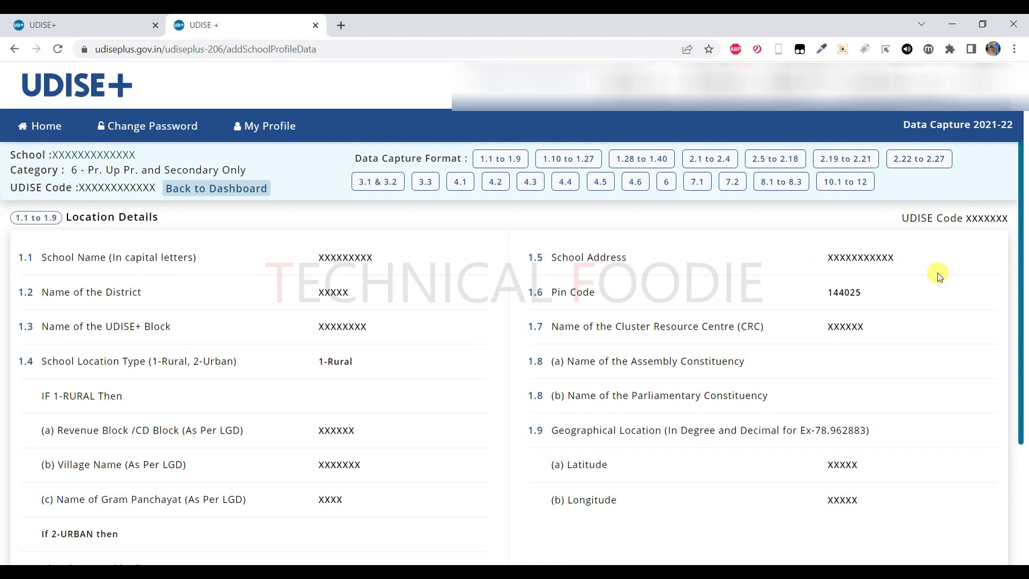
pyautogui.scroll(-3, 891, 450)
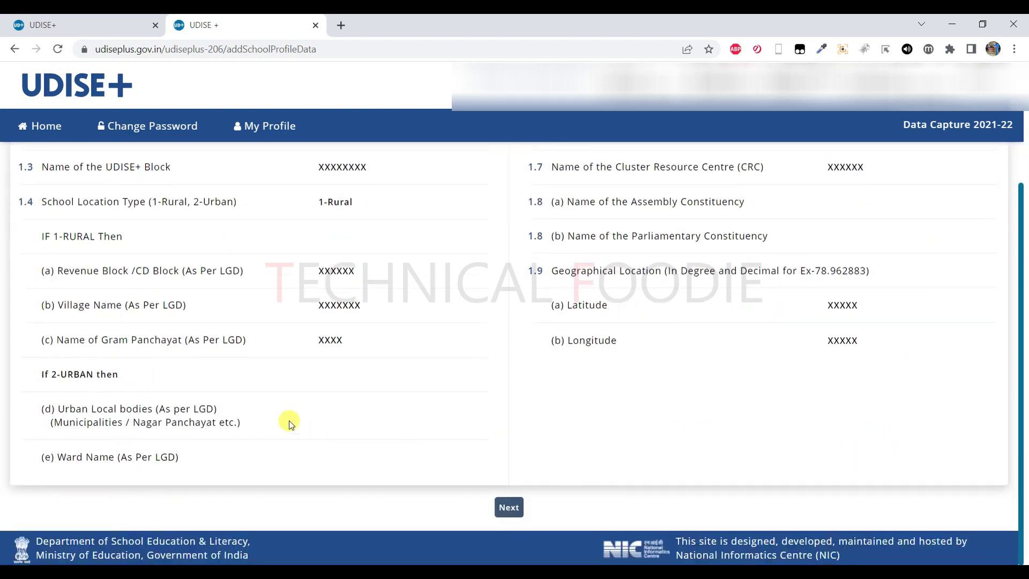
pyautogui.scroll(3, 288, 420)
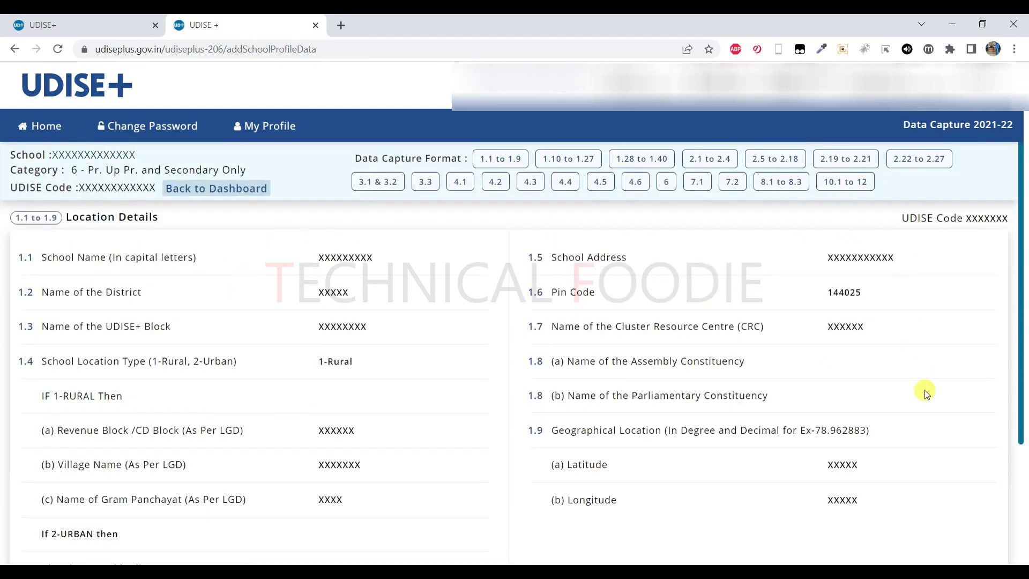
pyautogui.scroll(-3, 922, 466)
pyautogui.scroll(3, 284, 369)
pyautogui.scroll(-3, 565, 427)
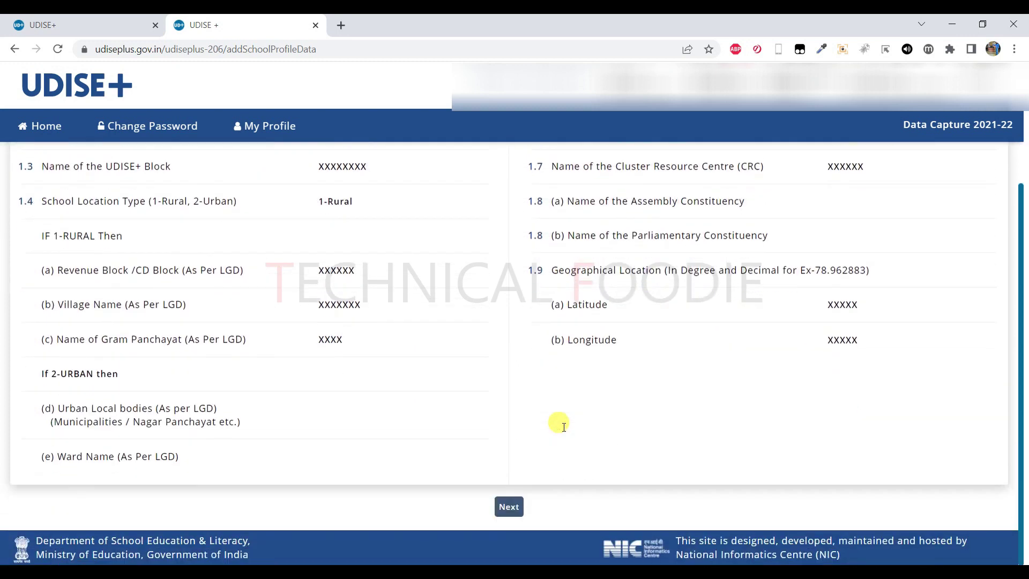
# Continue to the Basic Details form (1.10 to 1.27) and read the notes on where its locked items can be modified.
pyautogui.click(509, 506)
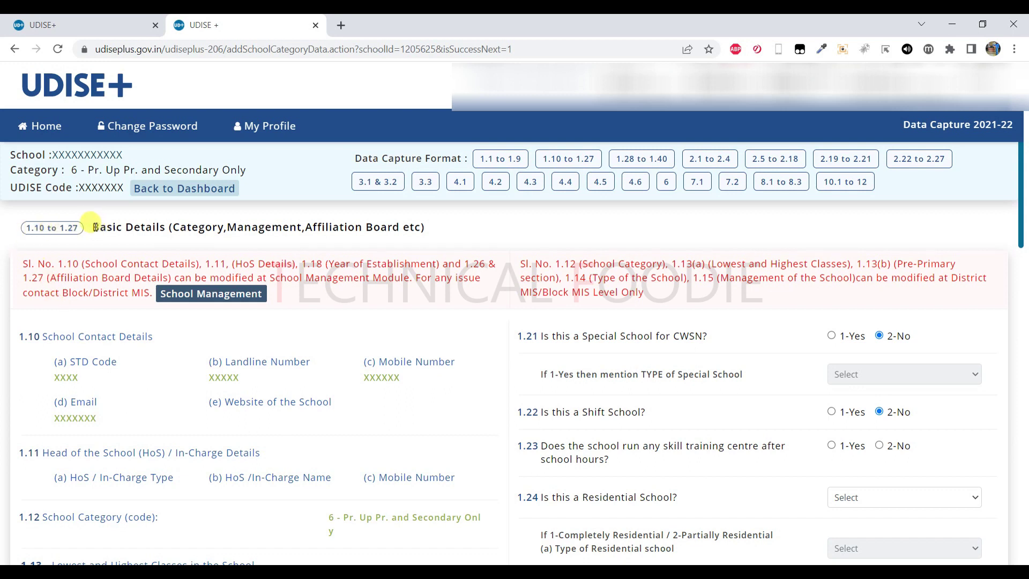
pyautogui.moveTo(95, 226); pyautogui.dragTo(446, 230)
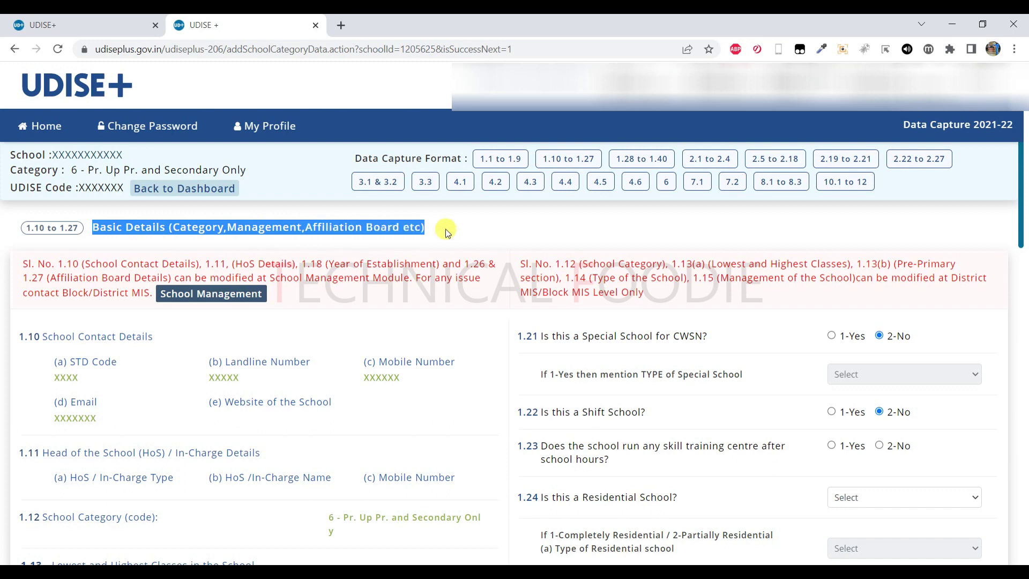
pyautogui.click(462, 252)
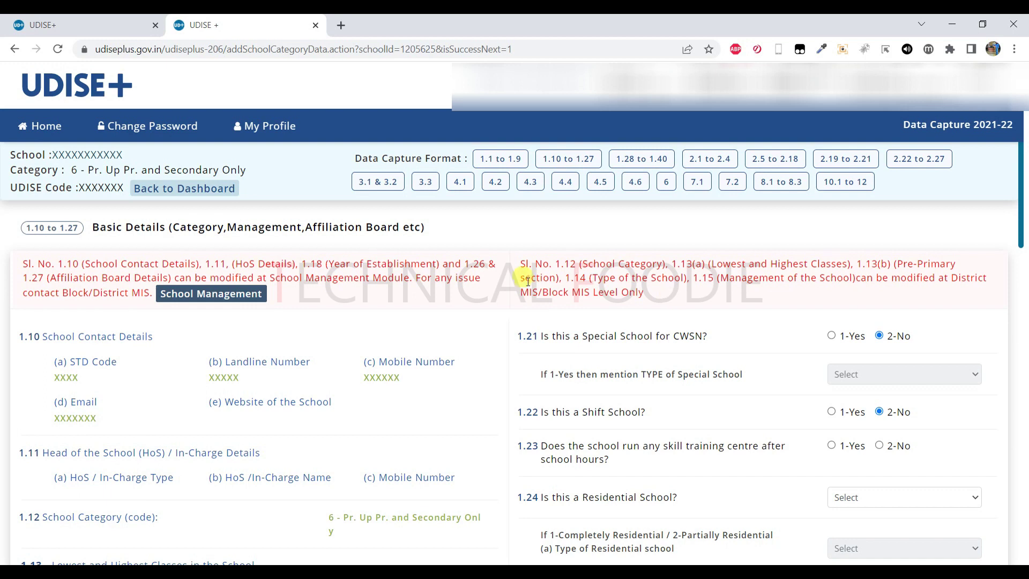
pyautogui.moveTo(650, 292); pyautogui.dragTo(18, 260)
pyautogui.click(466, 296)
# Examine the prefilled school contact, head of school and school category entries (1.10 to 1.12).
pyautogui.scroll(-1, 503, 320)
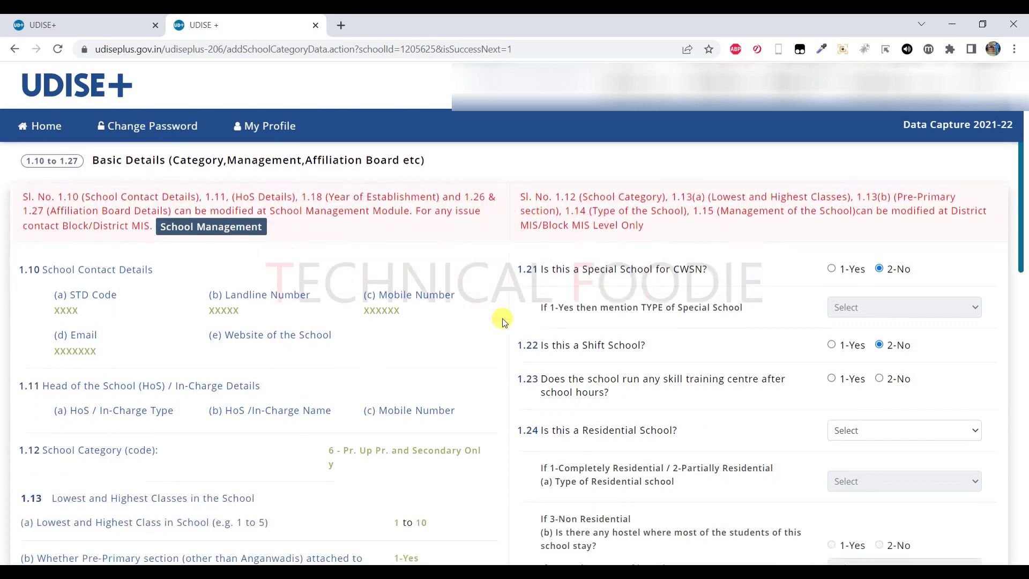
pyautogui.scroll(-1, 474, 320)
pyautogui.scroll(-2, 474, 321)
pyautogui.moveTo(17, 317); pyautogui.dragTo(366, 341)
pyautogui.scroll(2, 508, 333)
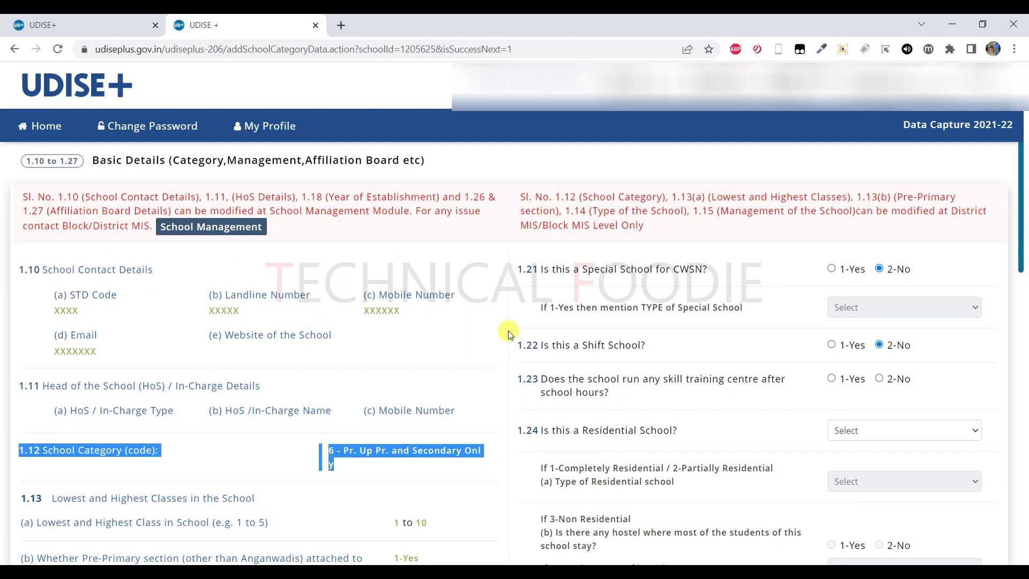
pyautogui.scroll(-2, 509, 334)
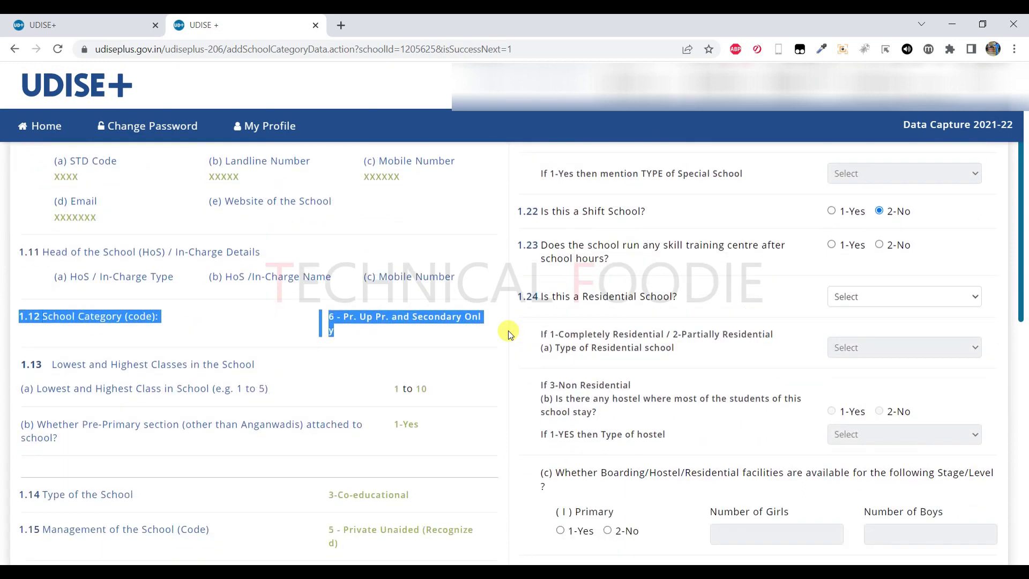
# Inspect the respondent type options and the respondent name and mobile number fields in item 1.16.
pyautogui.scroll(-3, 508, 330)
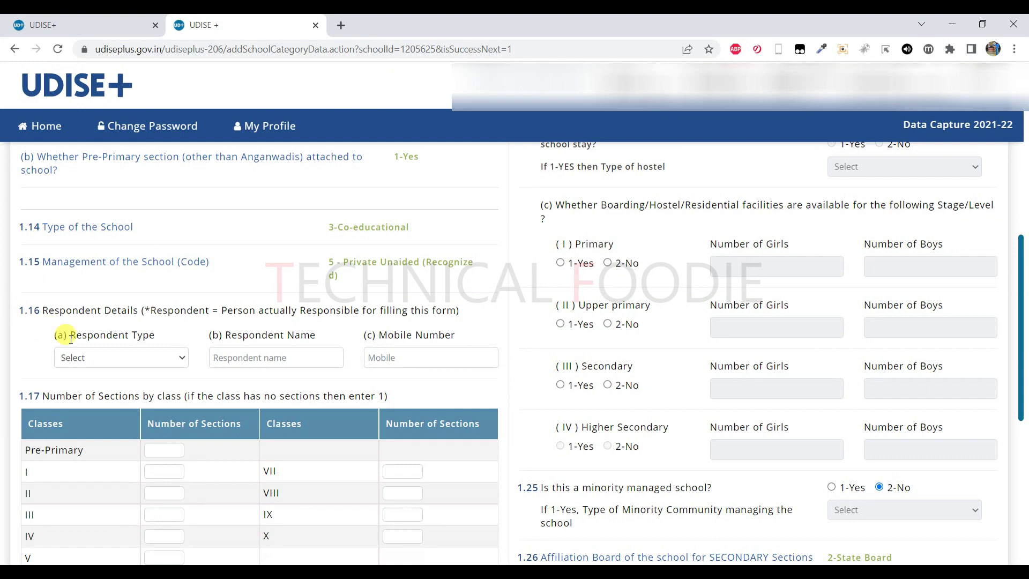
pyautogui.click(121, 362)
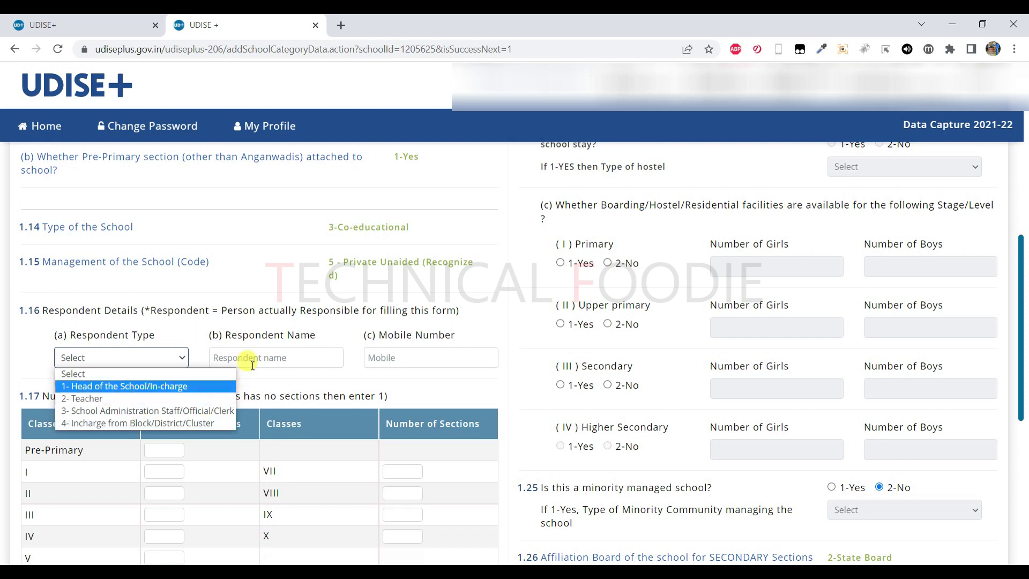
pyautogui.click(272, 357)
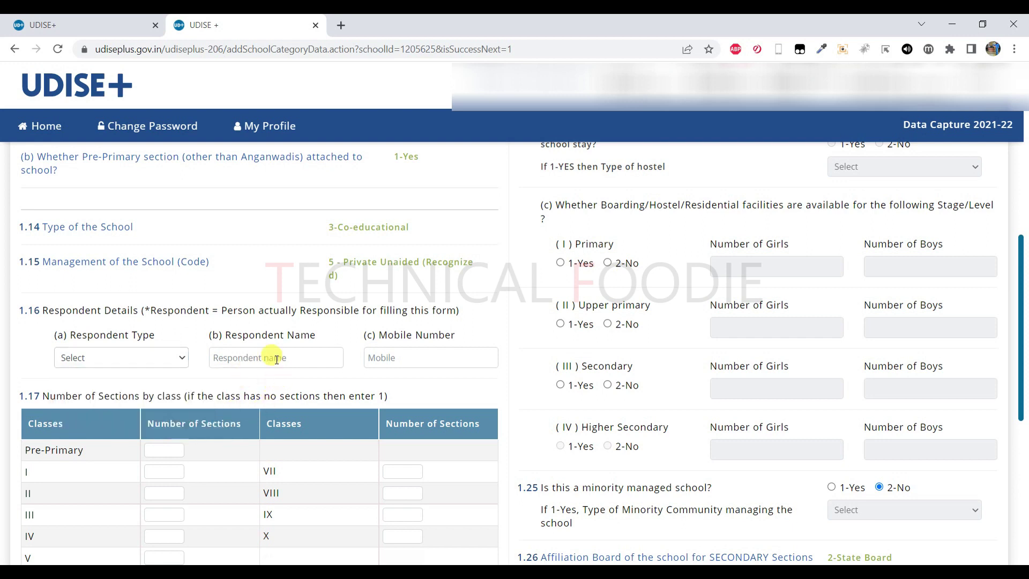
pyautogui.click(274, 357)
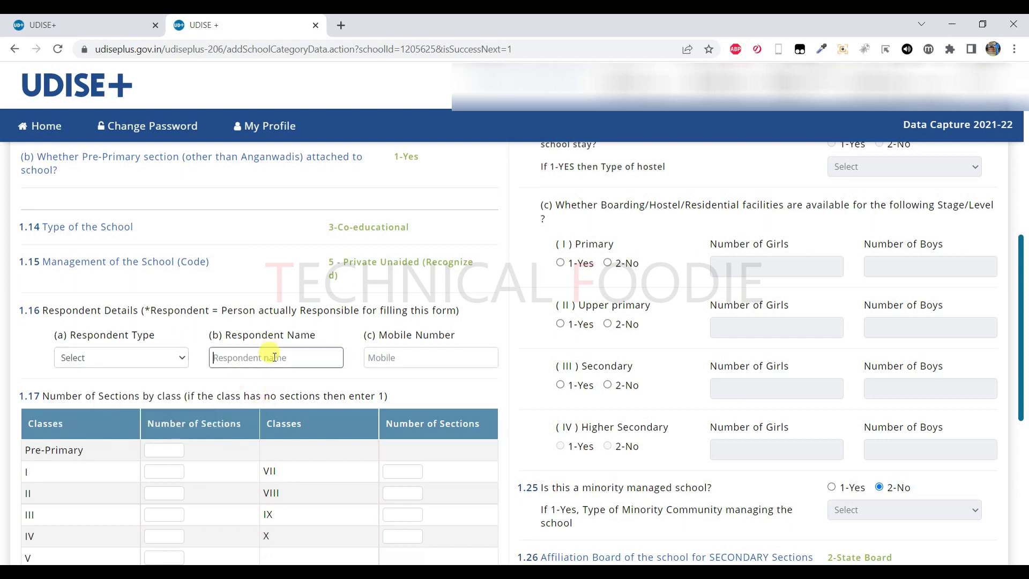
pyautogui.click(393, 355)
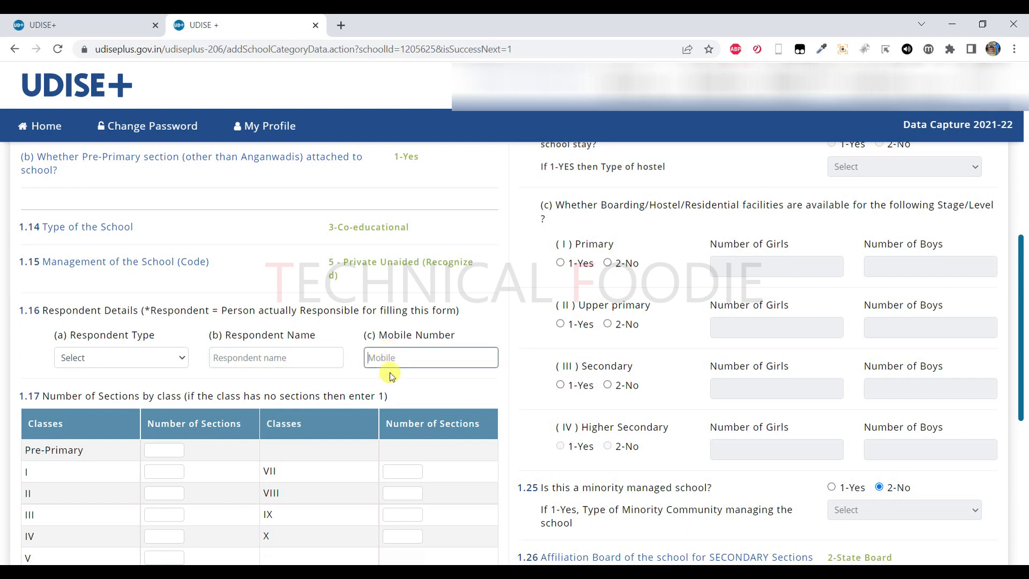
# Examine the sections-by-class table (1.17) and the establishment, recognition and upgradation year entries (1.18 to 1.20).
pyautogui.scroll(-3, 340, 384)
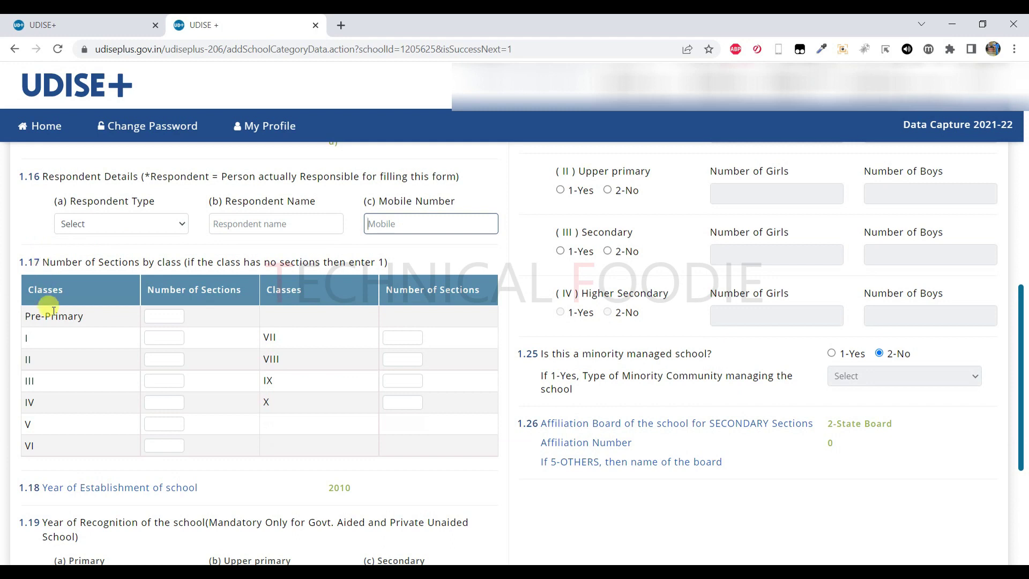
pyautogui.click(148, 316)
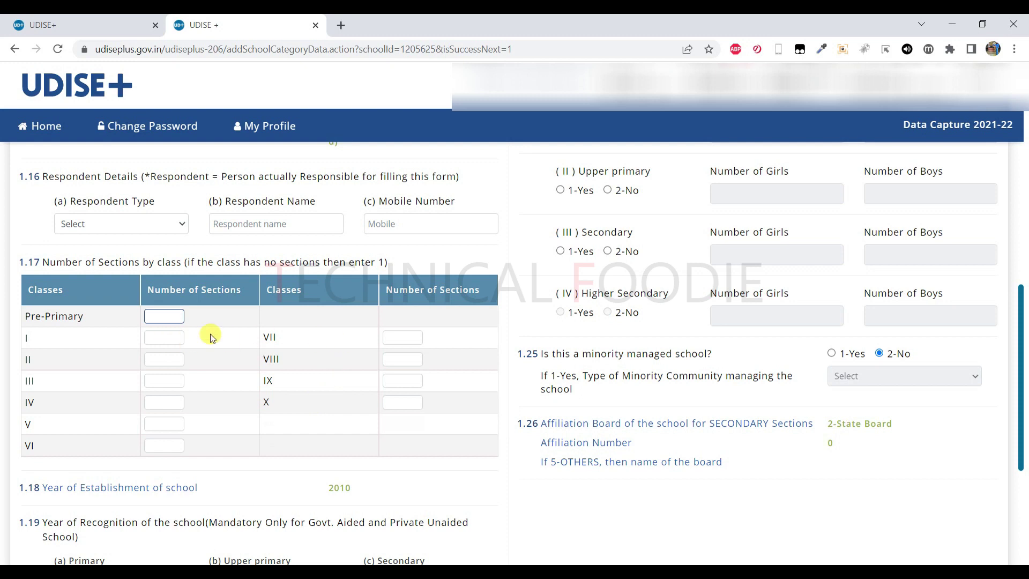
pyautogui.scroll(-4, 211, 337)
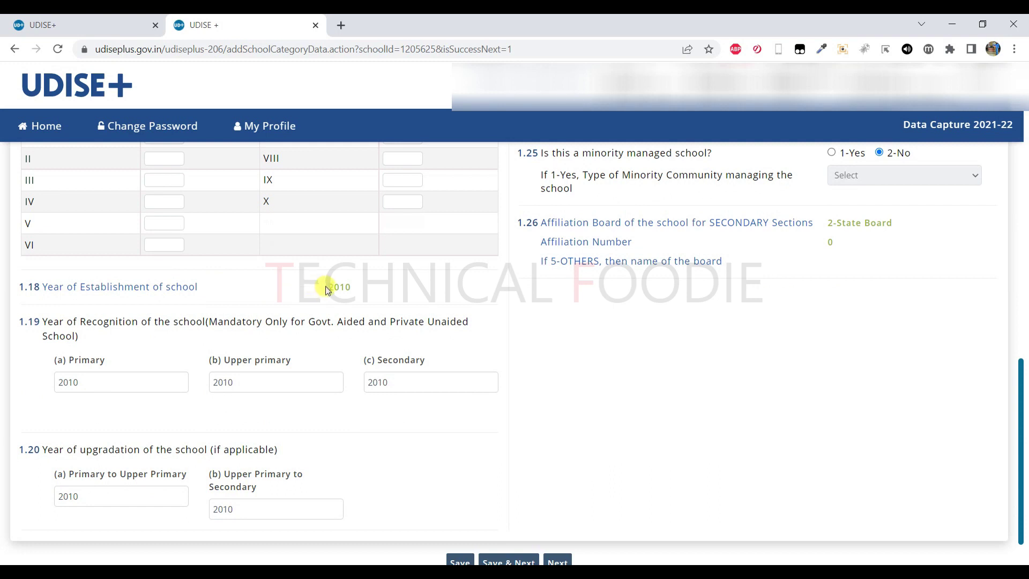
pyautogui.moveTo(328, 286); pyautogui.dragTo(358, 288)
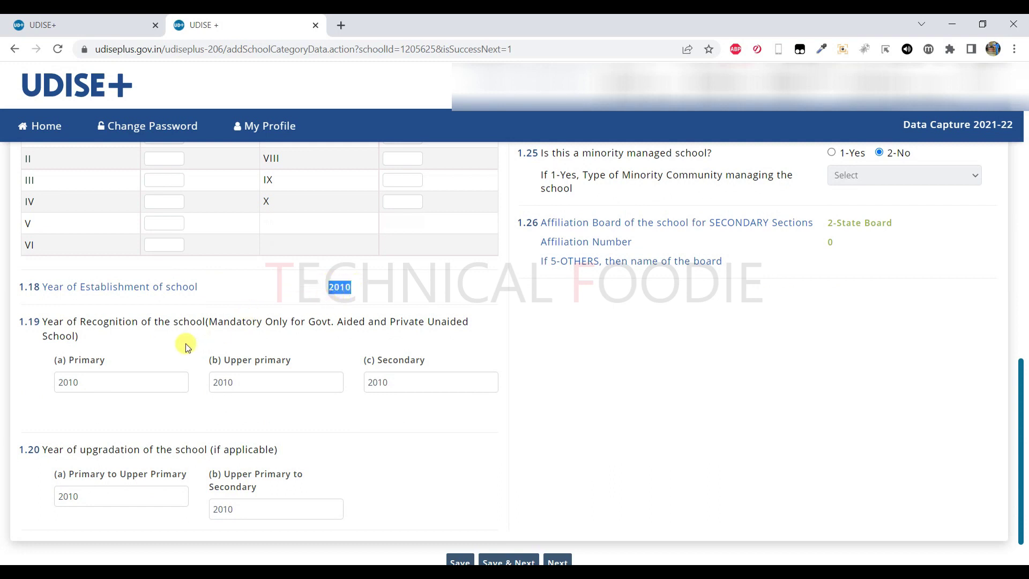
pyautogui.scroll(-1, 186, 347)
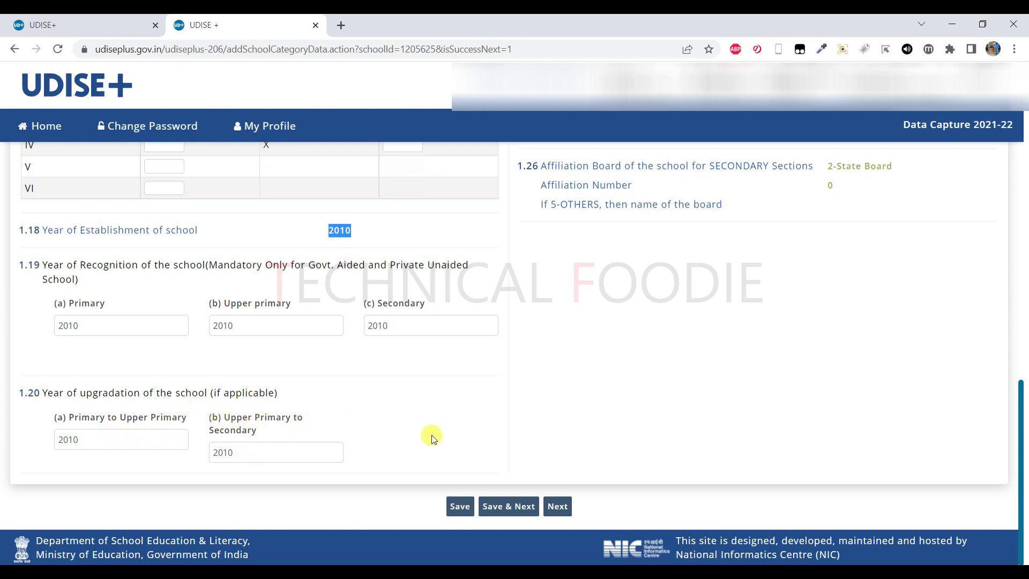
# Inspect the special school type options by answering 1-Yes to item 1.21, and return the answer to 2-No.
pyautogui.scroll(10, 431, 435)
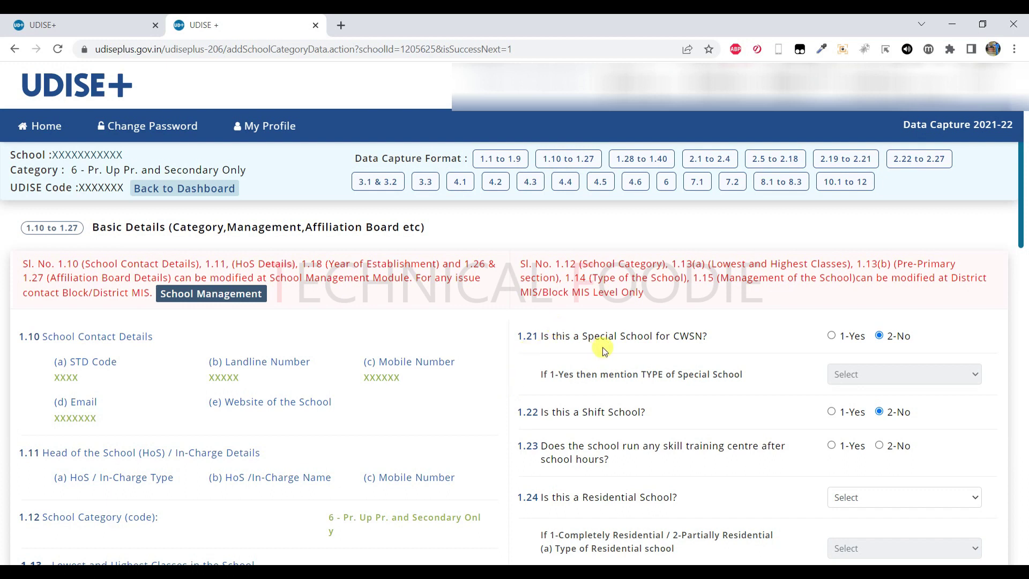
pyautogui.click(831, 336)
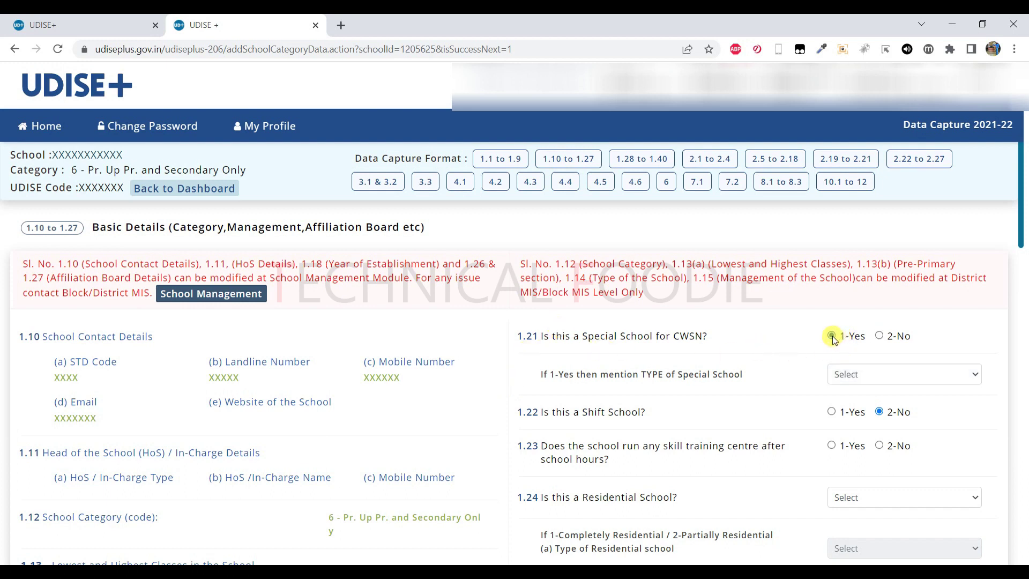
pyautogui.click(875, 377)
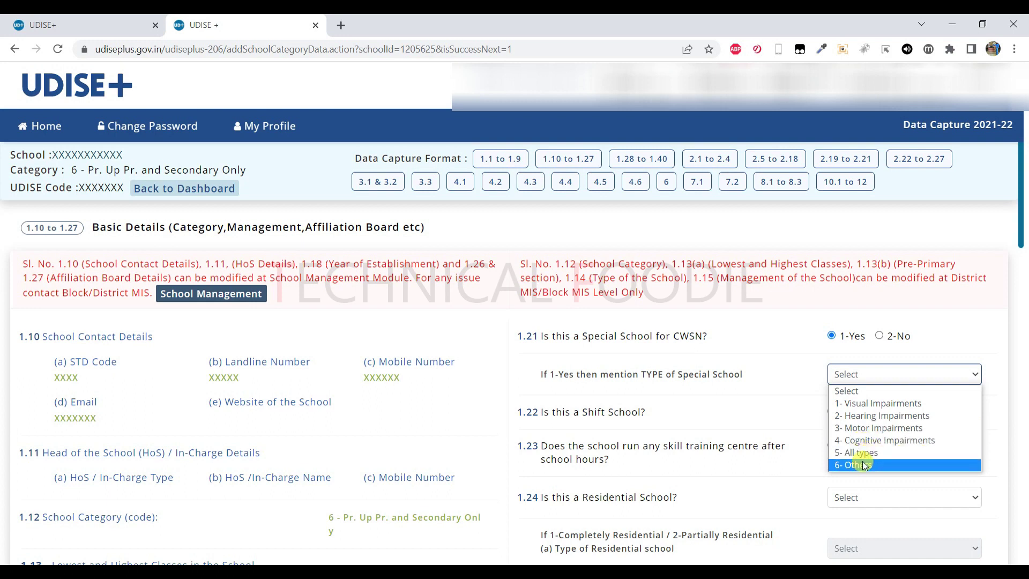
pyautogui.click(880, 336)
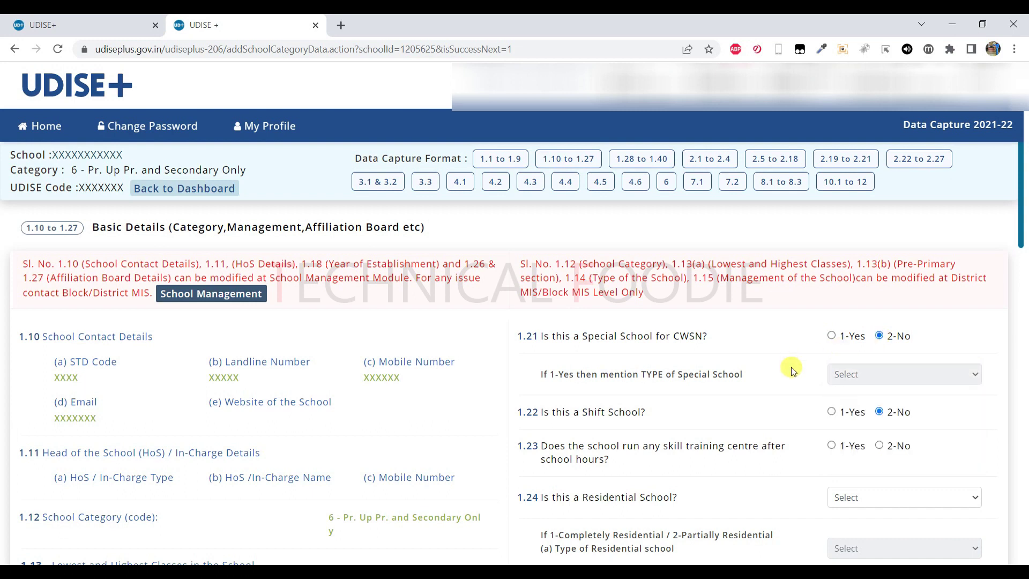
# Check the choices for the shift school (1.22) and skill training centre (1.23) questions and answer both 2-No.
pyautogui.scroll(-1, 788, 364)
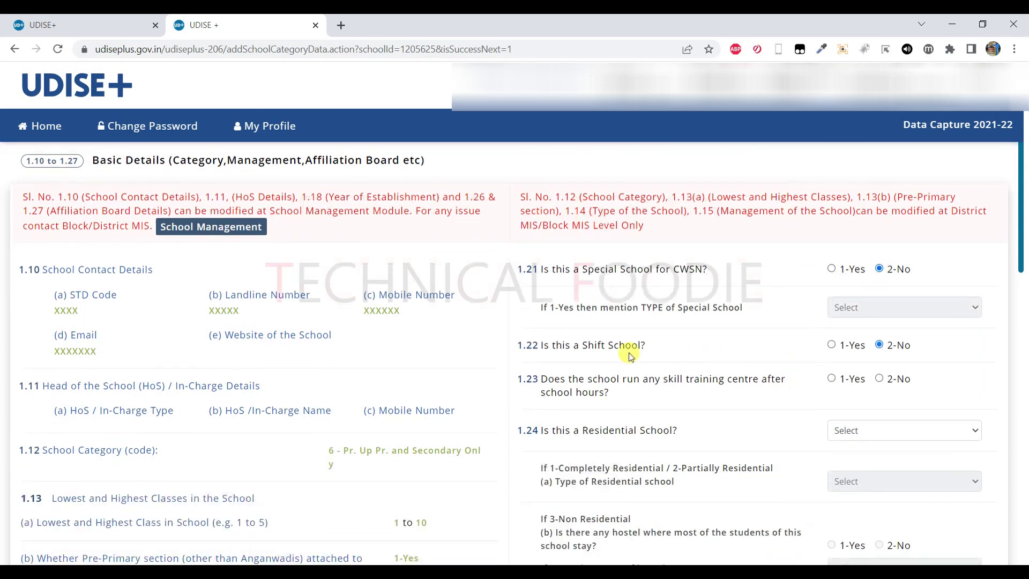
pyautogui.click(832, 345)
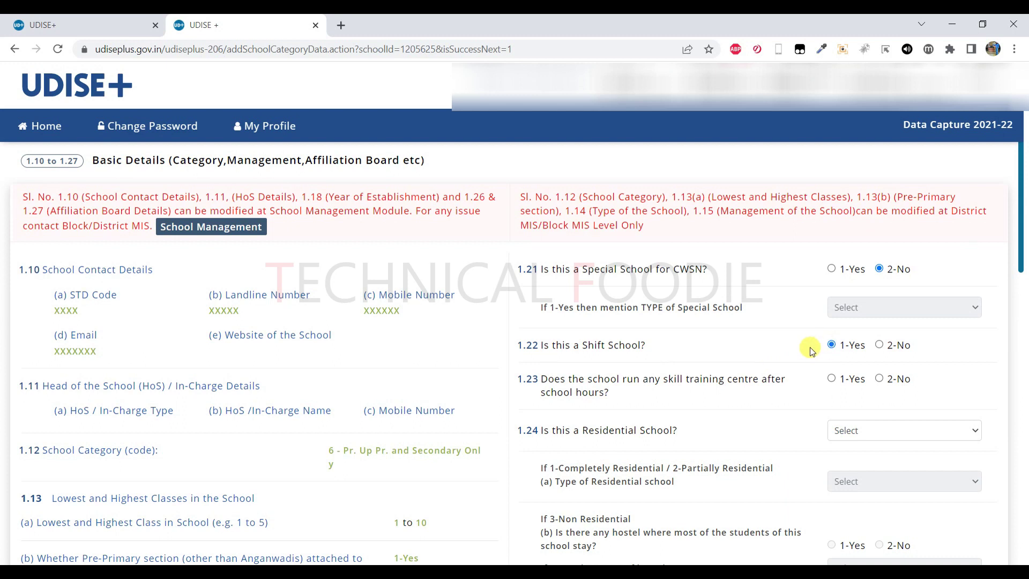
pyautogui.click(879, 346)
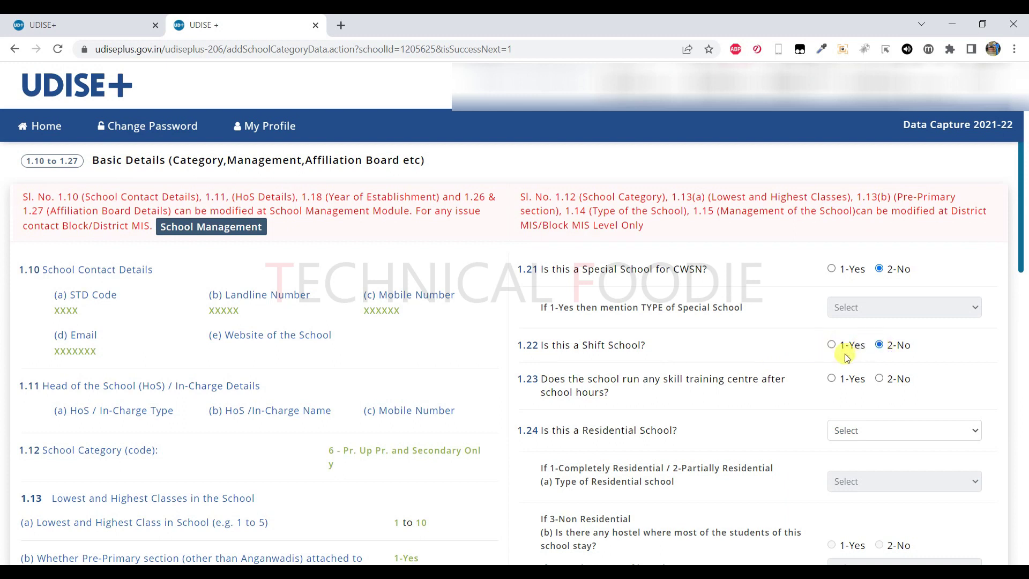
pyautogui.scroll(-1, 739, 380)
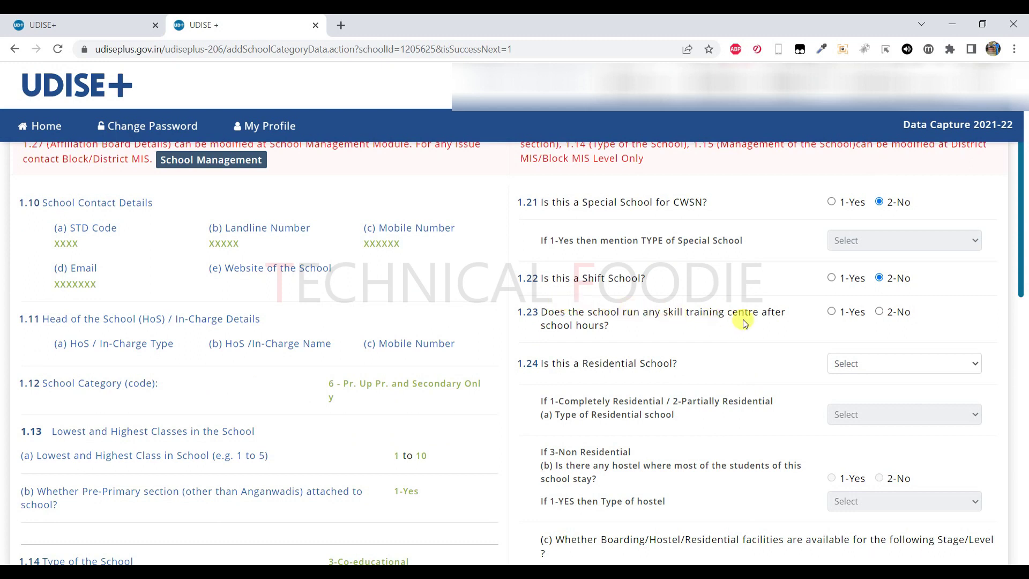
pyautogui.click(832, 313)
pyautogui.click(879, 312)
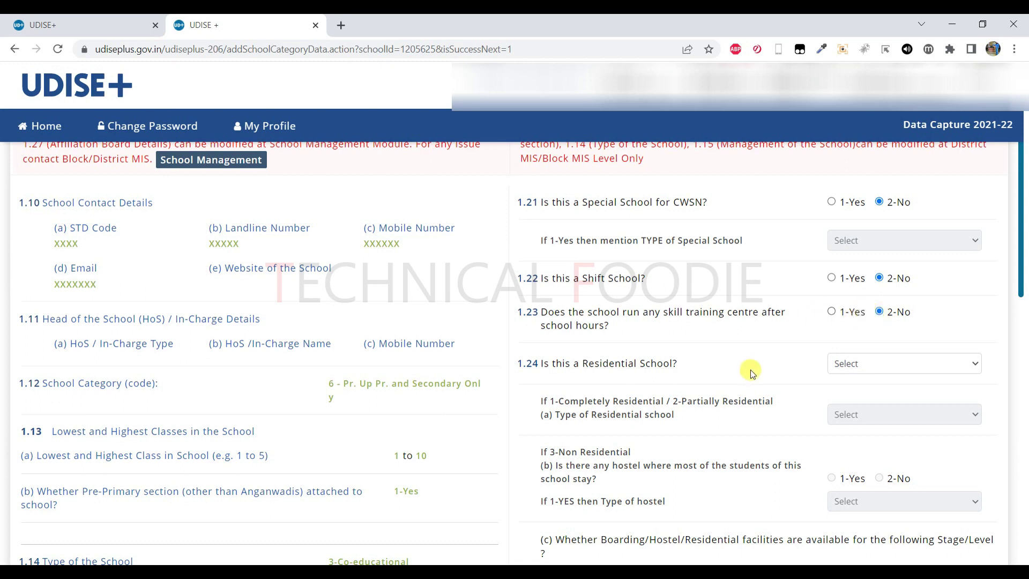
# Try 1 - Completely Residential for item 1.24 and view the available types of residential school.
pyautogui.scroll(-1, 747, 368)
pyautogui.click(850, 299)
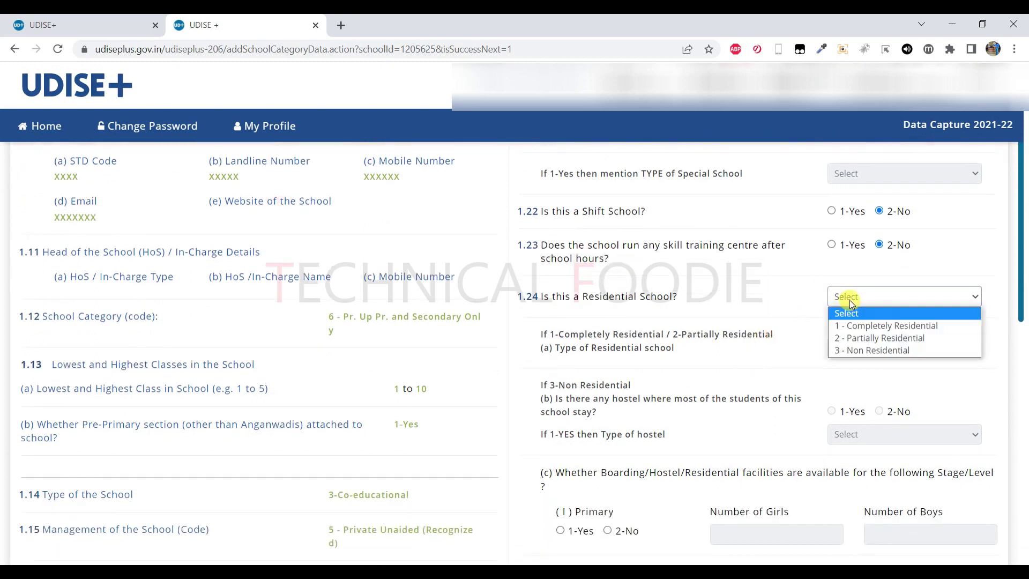
pyautogui.click(860, 325)
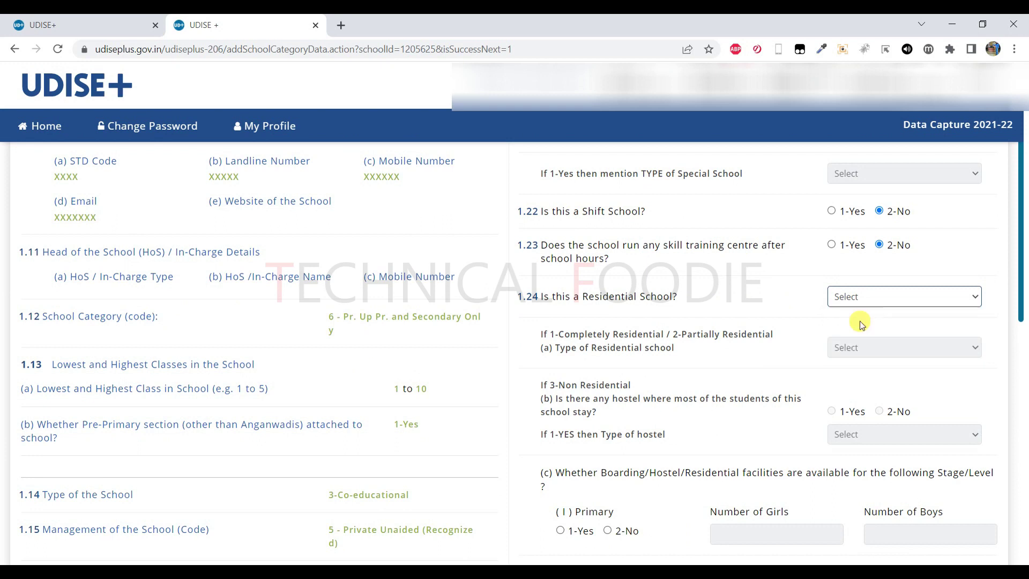
pyautogui.click(861, 304)
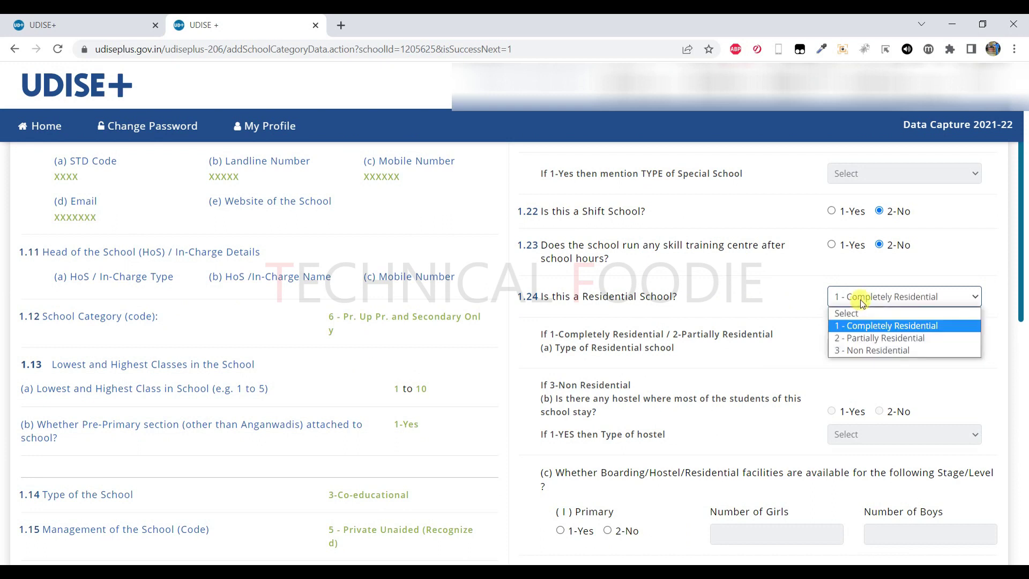
pyautogui.click(863, 327)
pyautogui.click(867, 348)
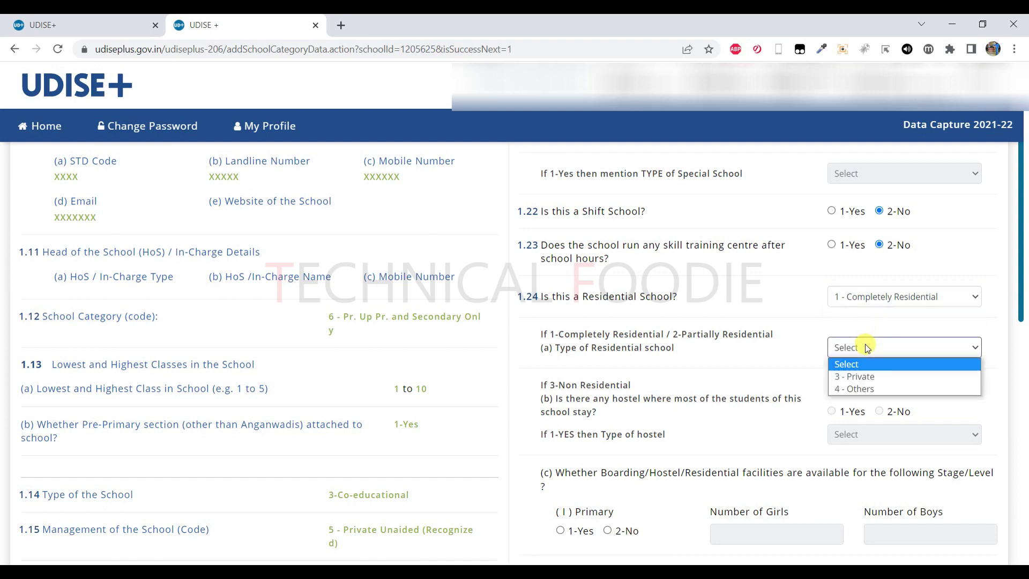
# Try 2 - Partially Residential with its residential type options, and 3 - Non Residential, for item 1.24.
pyautogui.click(869, 298)
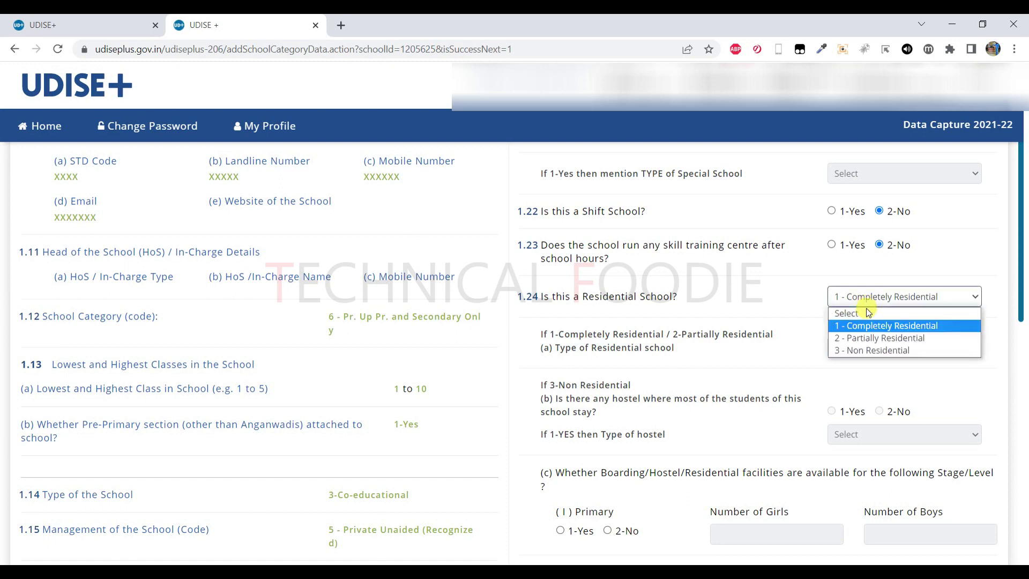
pyautogui.click(869, 338)
pyautogui.click(870, 347)
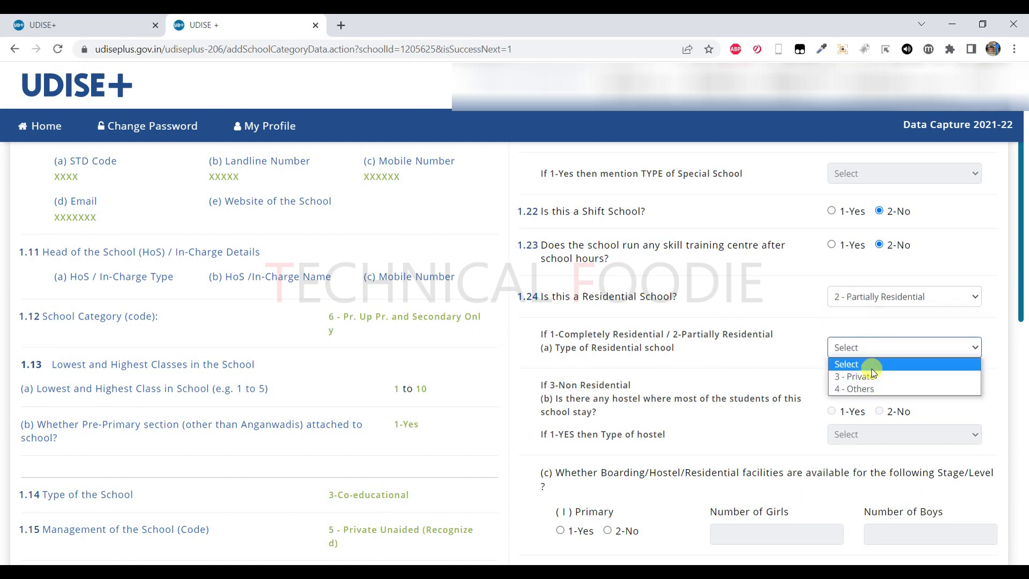
pyautogui.click(871, 366)
pyautogui.click(876, 297)
pyautogui.click(875, 349)
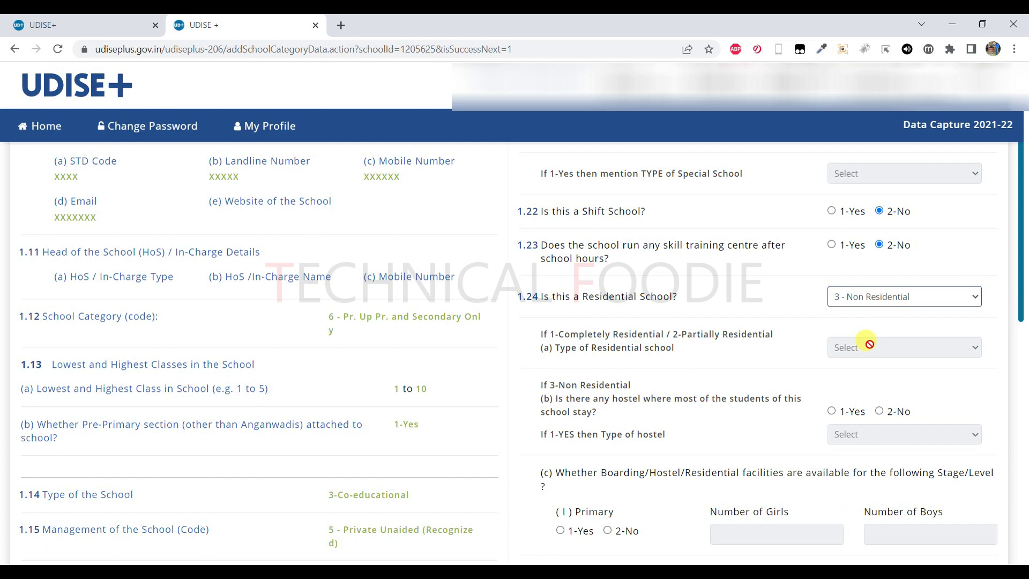
# Set item 1.24 to 1 - Completely Residential and try both 3 - Private and 4 - Others as the residential school type.
pyautogui.click(869, 298)
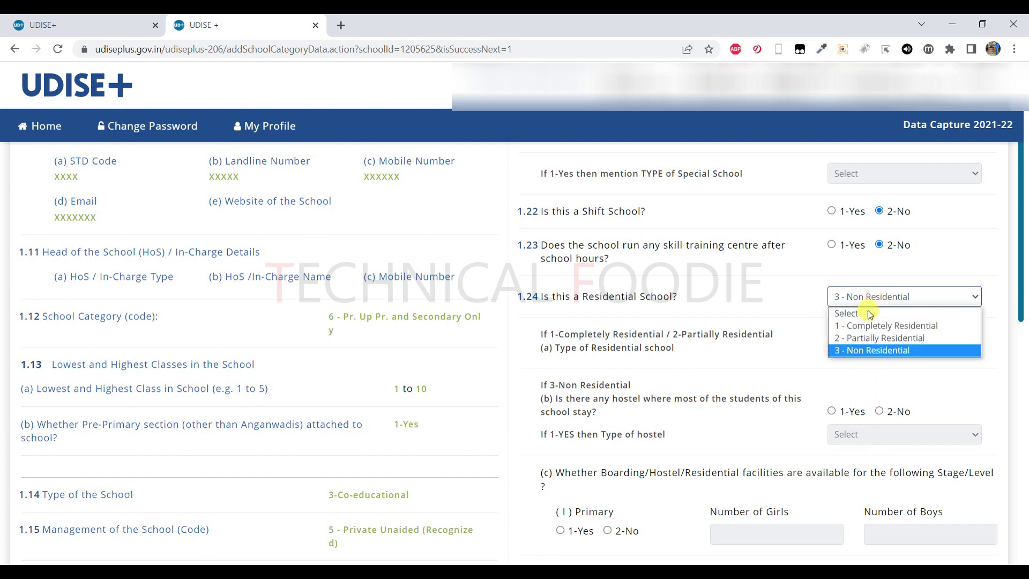
pyautogui.click(871, 324)
pyautogui.click(864, 350)
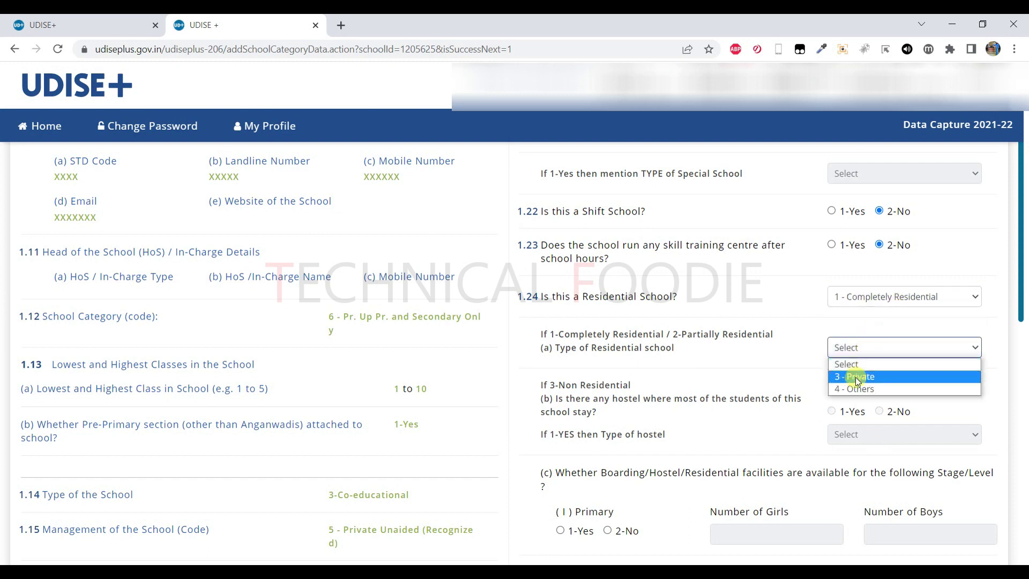
pyautogui.click(853, 376)
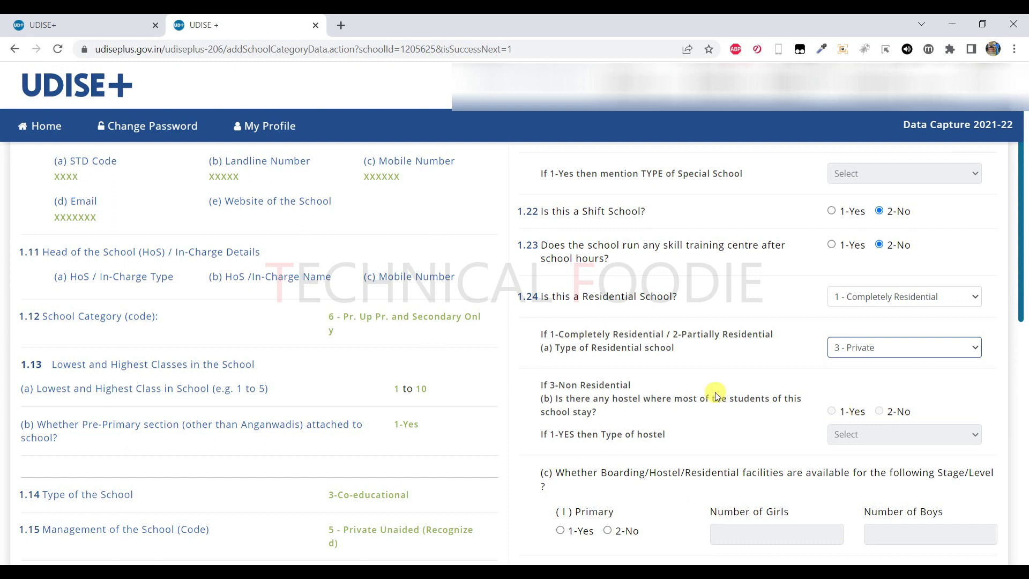
pyautogui.click(864, 347)
pyautogui.click(867, 389)
pyautogui.click(859, 349)
pyautogui.click(847, 349)
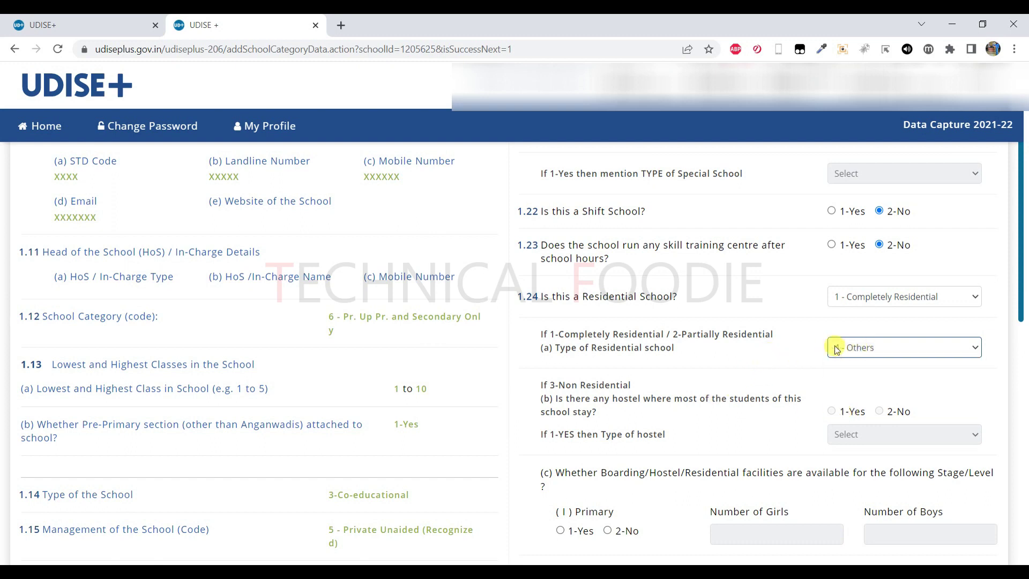
# Set item 1.24 to 3 - Non Residential, answer 1-Yes to the hostel question and view the hostel type options.
pyautogui.click(868, 296)
pyautogui.click(866, 350)
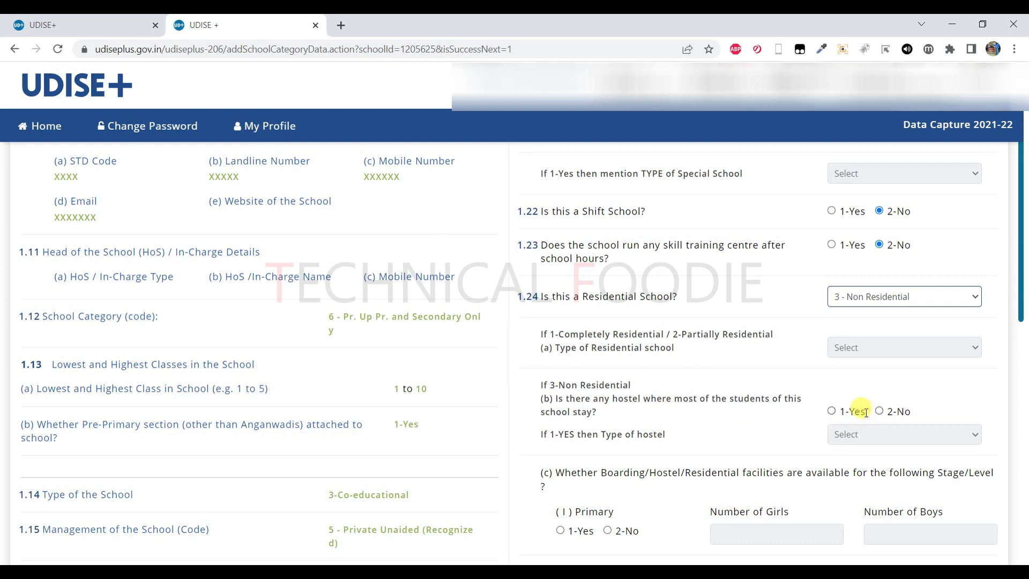
pyautogui.click(835, 413)
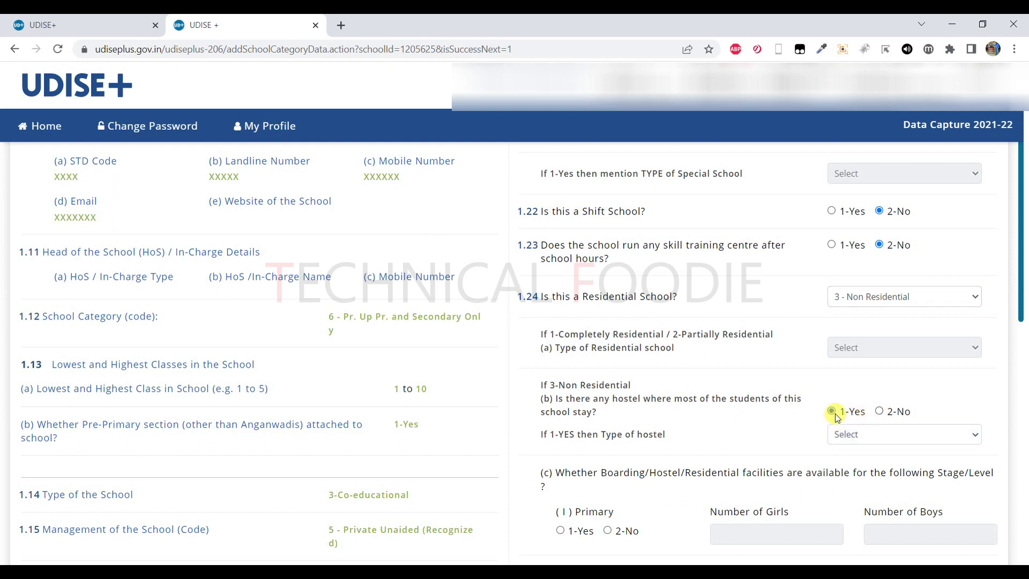
pyautogui.click(863, 438)
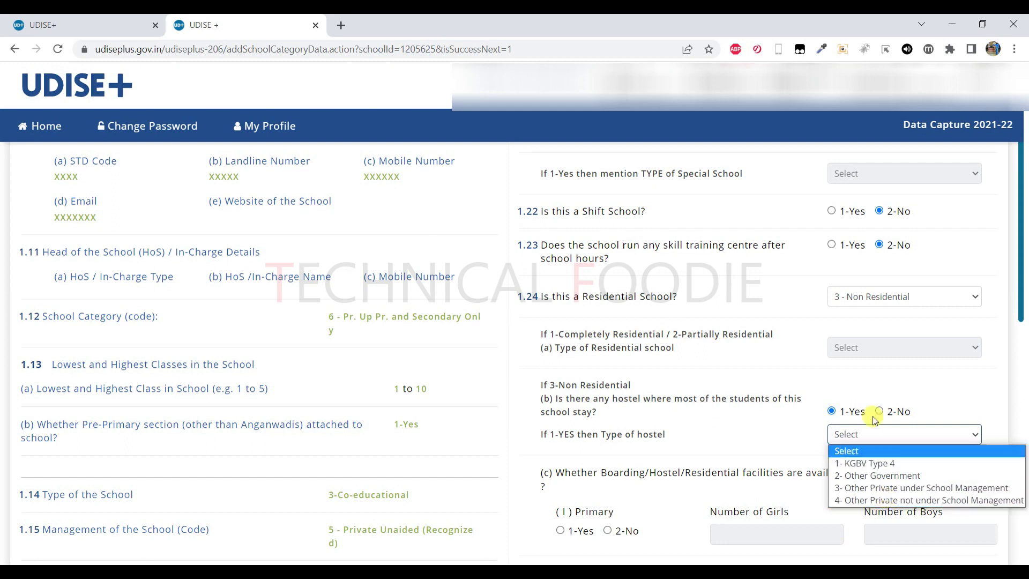
# Reset the residential school answer in item 1.24 to Select.
pyautogui.click(847, 295)
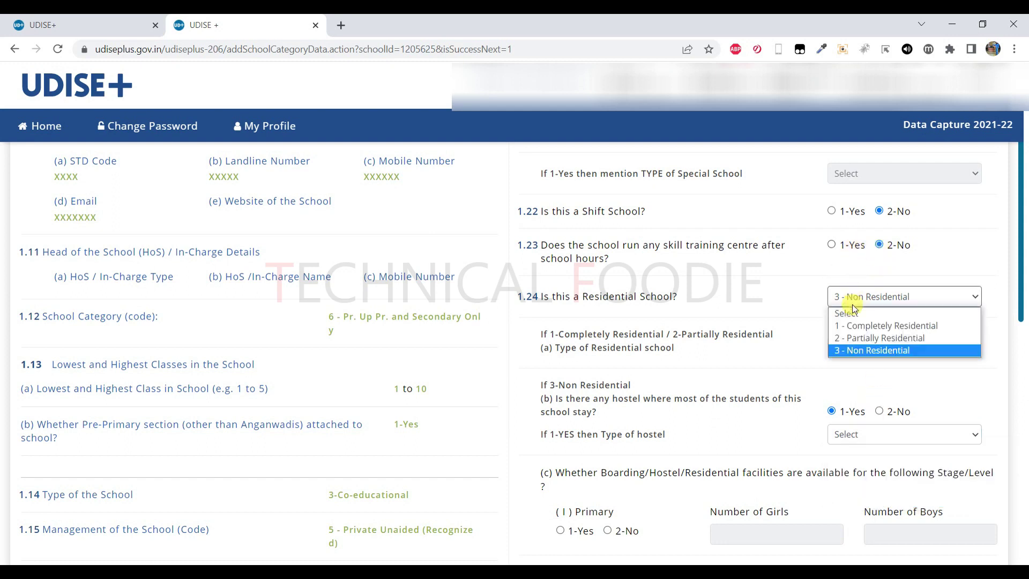
pyautogui.click(853, 323)
pyautogui.click(845, 296)
pyautogui.click(847, 310)
# Mark boarding facilities as 1-Yes for the Primary stage in item 1.24(c) and check its girls and boys number fields.
pyautogui.scroll(-3, 780, 361)
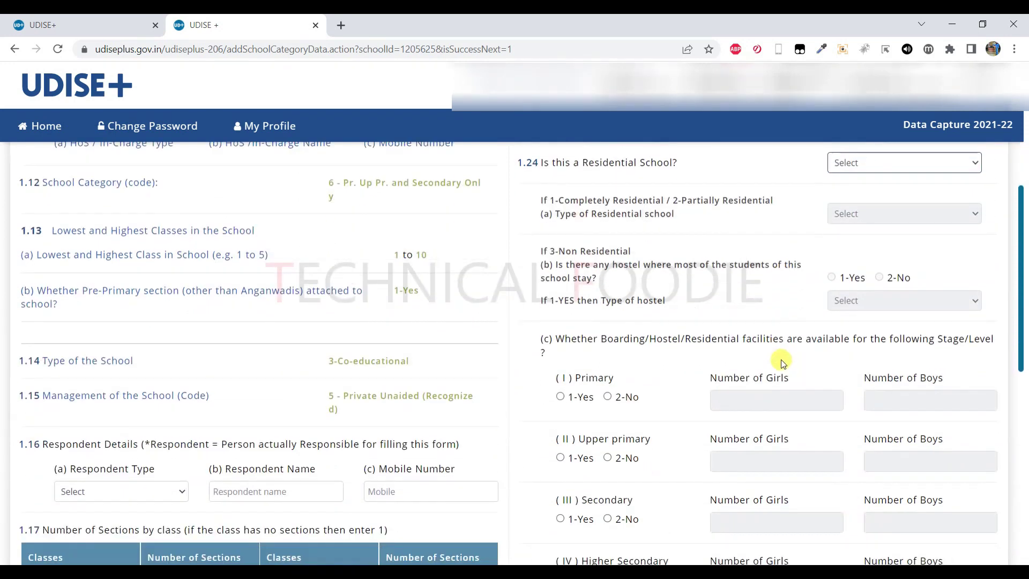
pyautogui.scroll(-1, 654, 341)
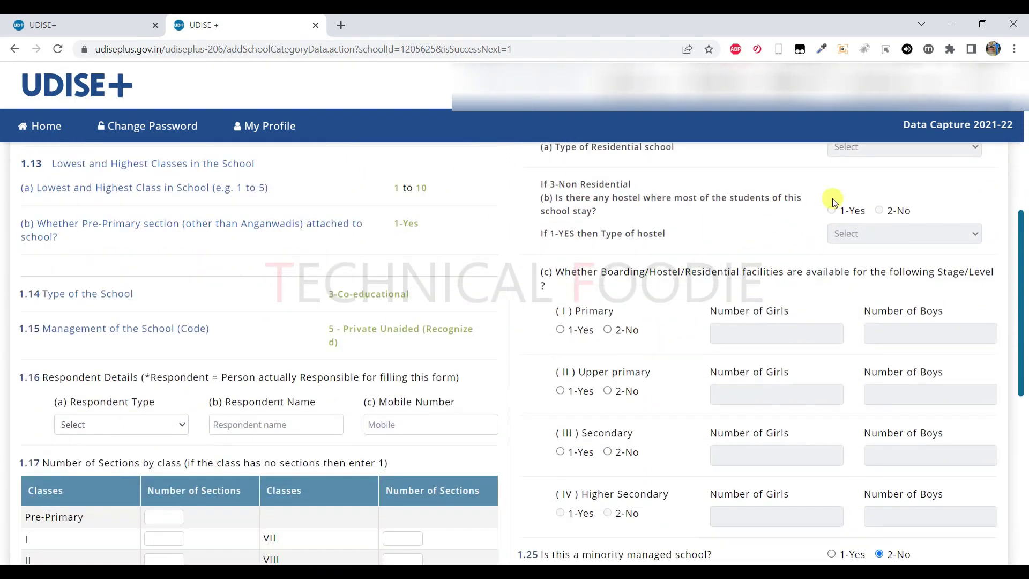
pyautogui.click(559, 329)
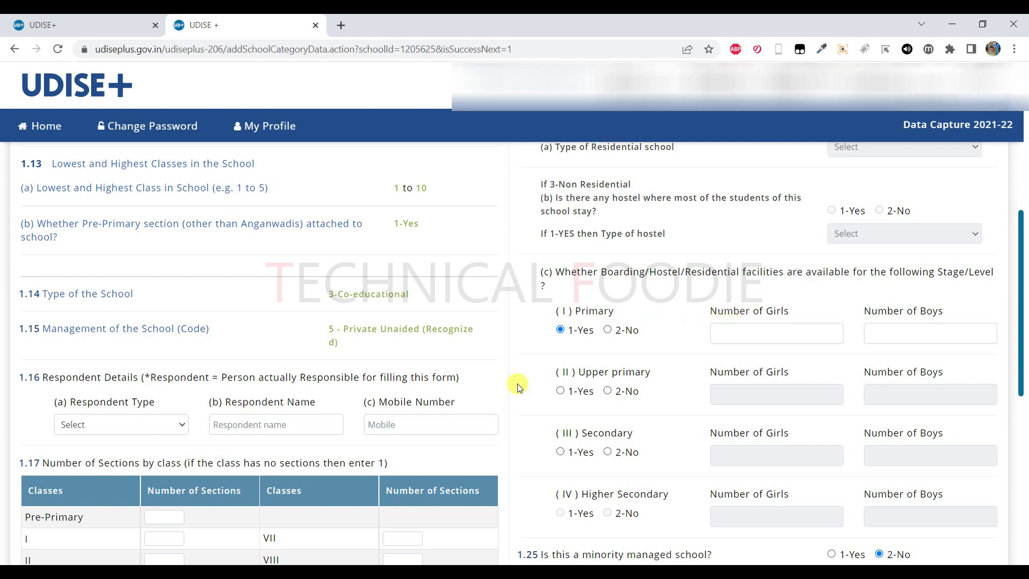
pyautogui.moveTo(621, 560)
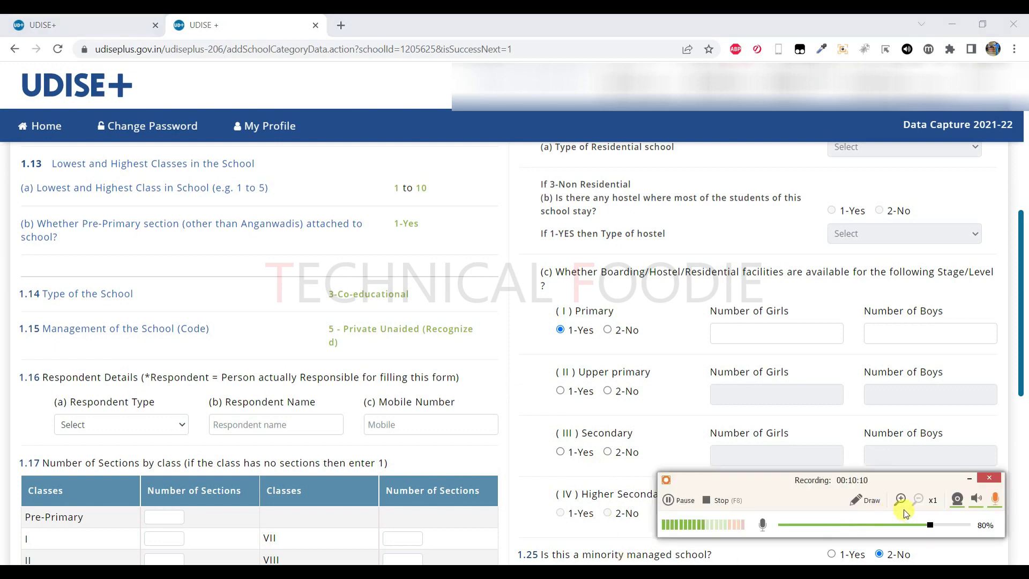
pyautogui.click(970, 479)
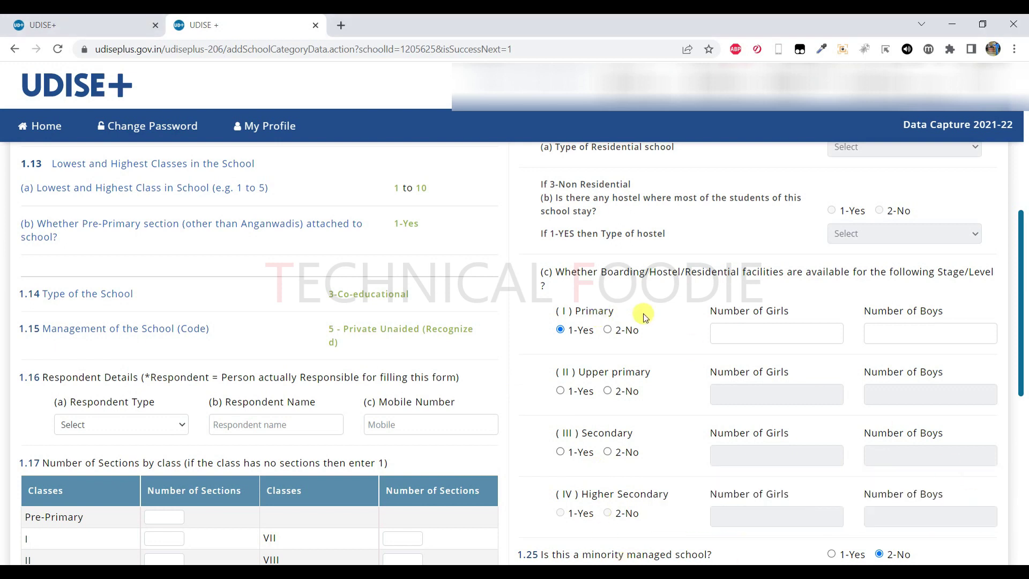
pyautogui.click(728, 333)
pyautogui.click(903, 333)
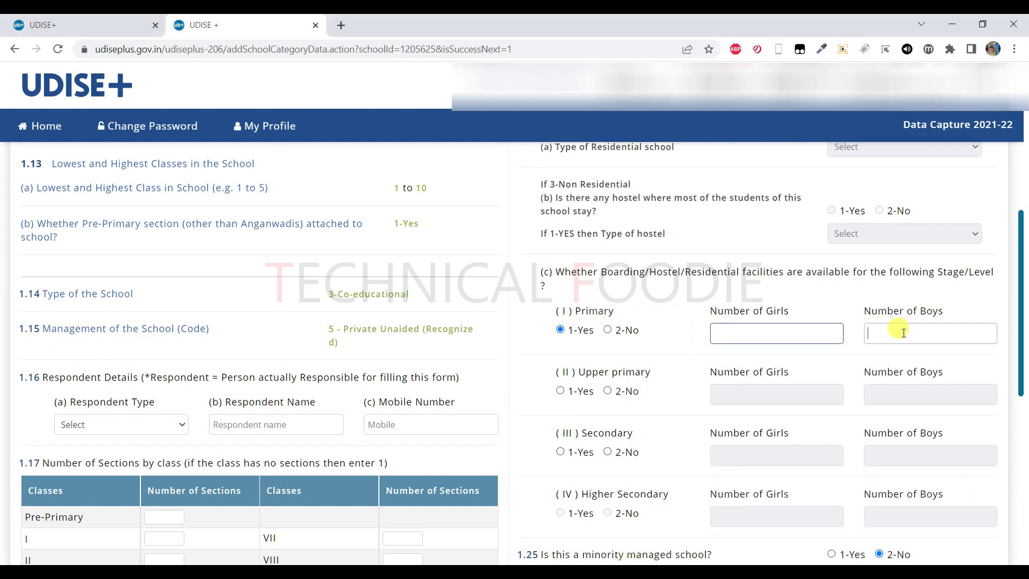
# Answer 2-No for boarding facilities at the Primary stage in item 1.24(c).
pyautogui.click(607, 329)
pyautogui.scroll(-2, 655, 364)
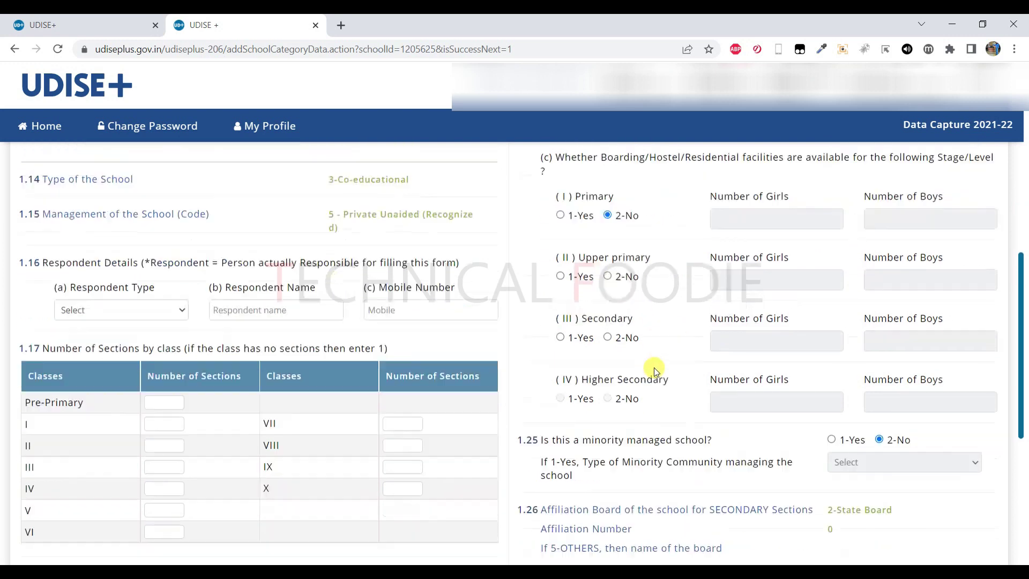
# Answer 1-Yes in item 1.25 on minority management, view the minority community types, and return the answer to 2-No.
pyautogui.scroll(-2, 655, 369)
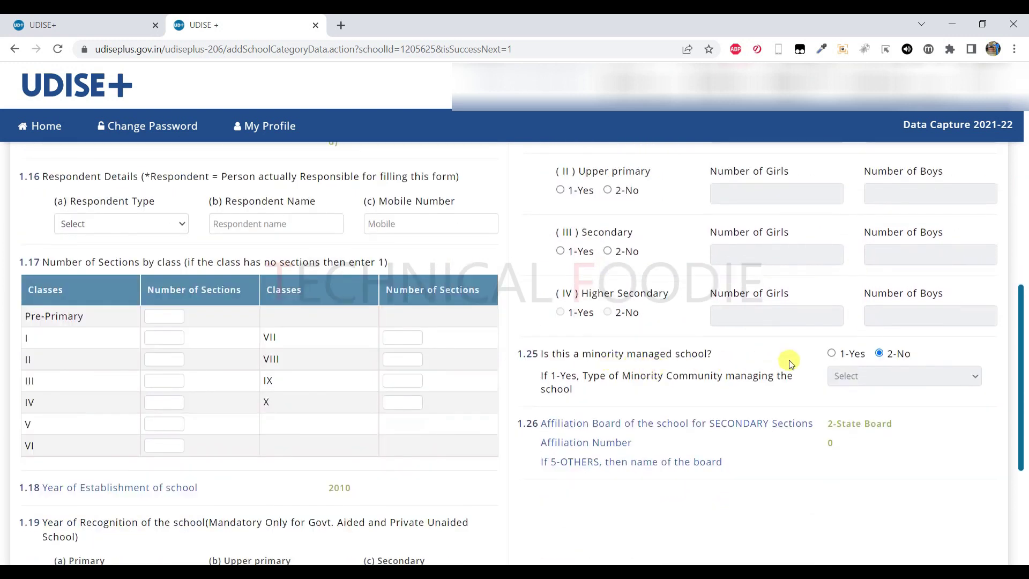
pyautogui.click(832, 354)
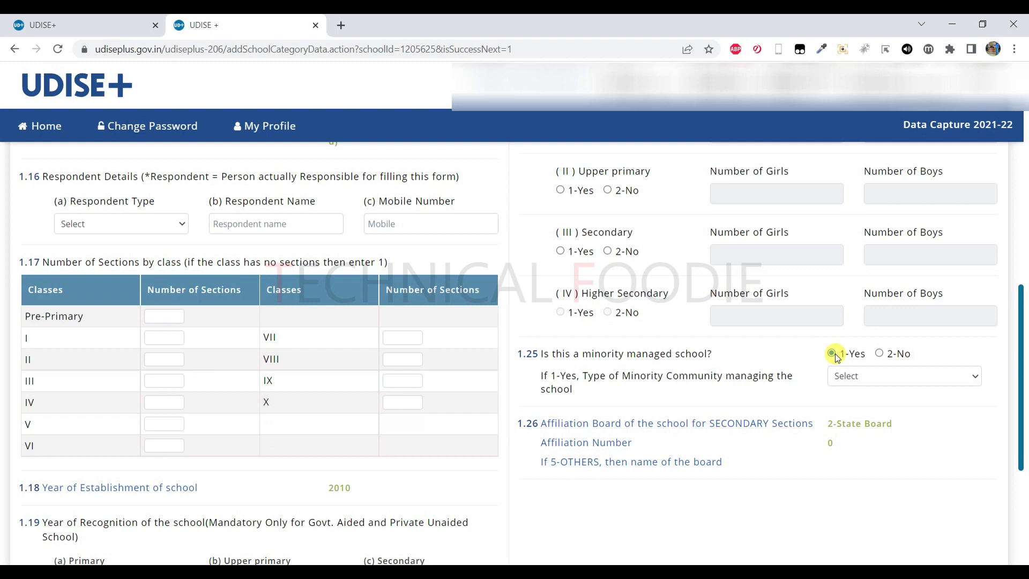
pyautogui.click(858, 378)
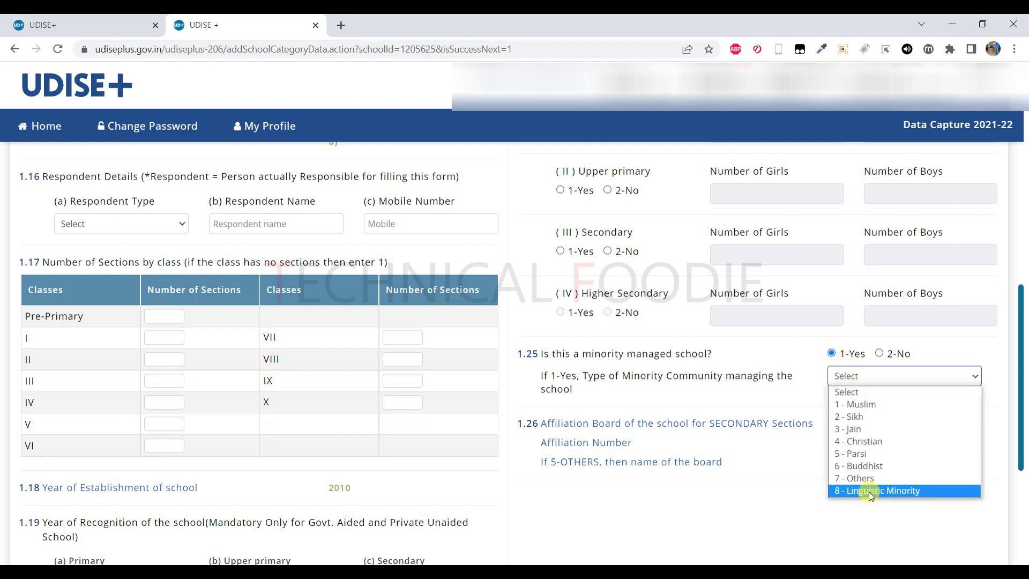
pyautogui.click(881, 358)
pyautogui.click(881, 355)
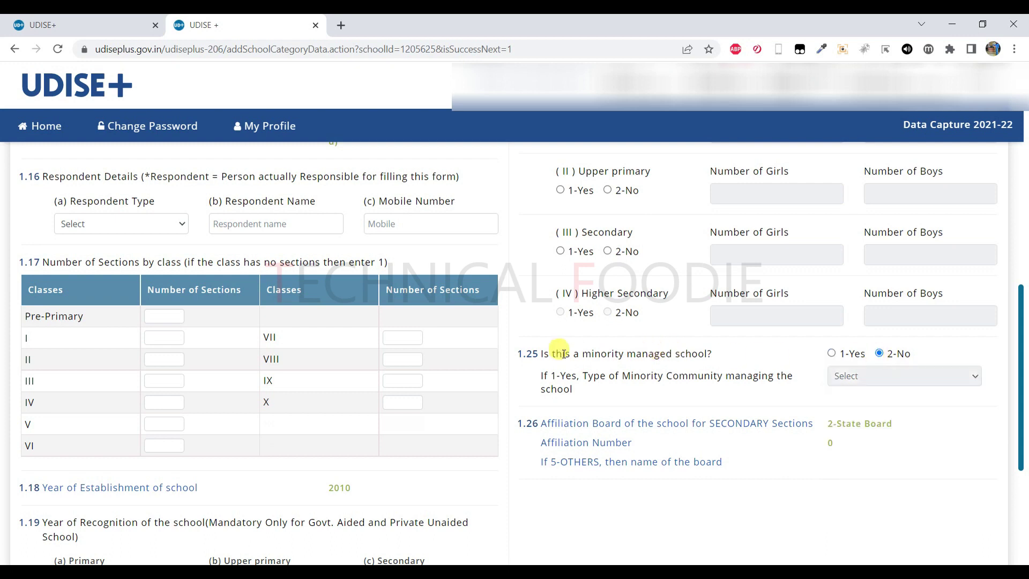
pyautogui.moveTo(582, 354); pyautogui.dragTo(718, 353)
pyautogui.click(719, 358)
pyautogui.scroll(-1, 716, 375)
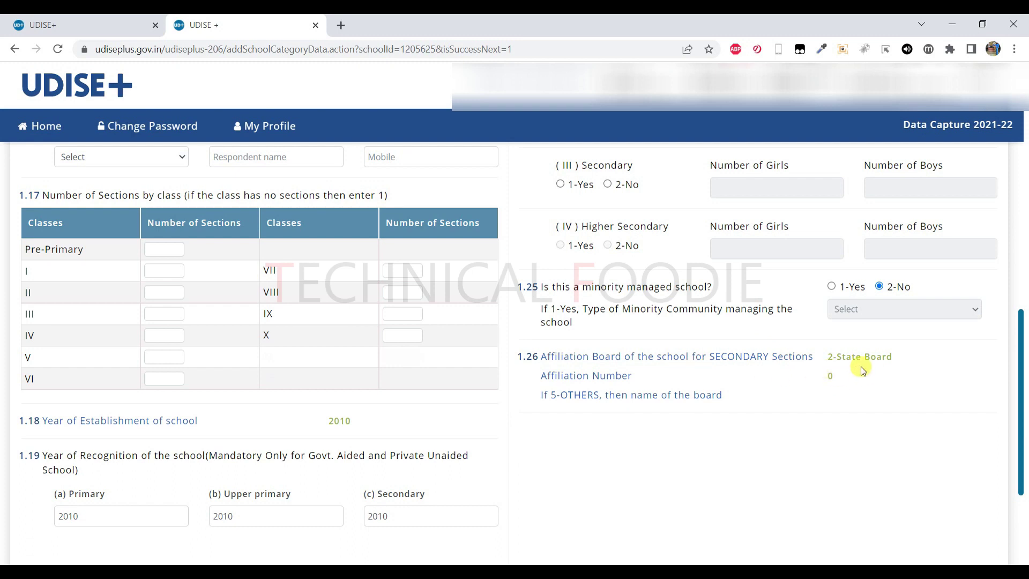
# Go on from Basic Details to the MOI & Other Details form (1.28 to 1.40).
pyautogui.scroll(5, 815, 387)
pyautogui.scroll(8, 794, 391)
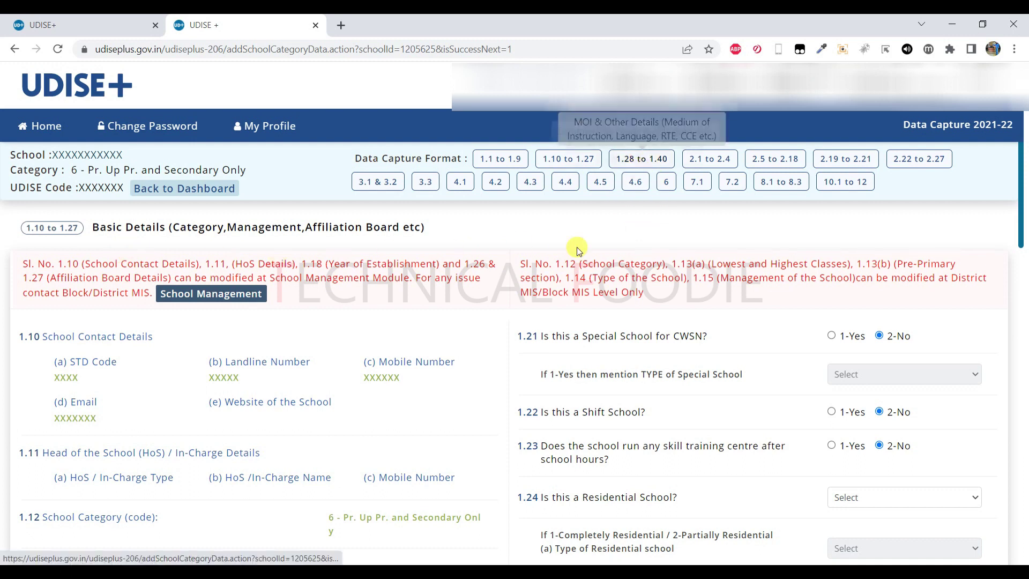
pyautogui.scroll(-20, 539, 323)
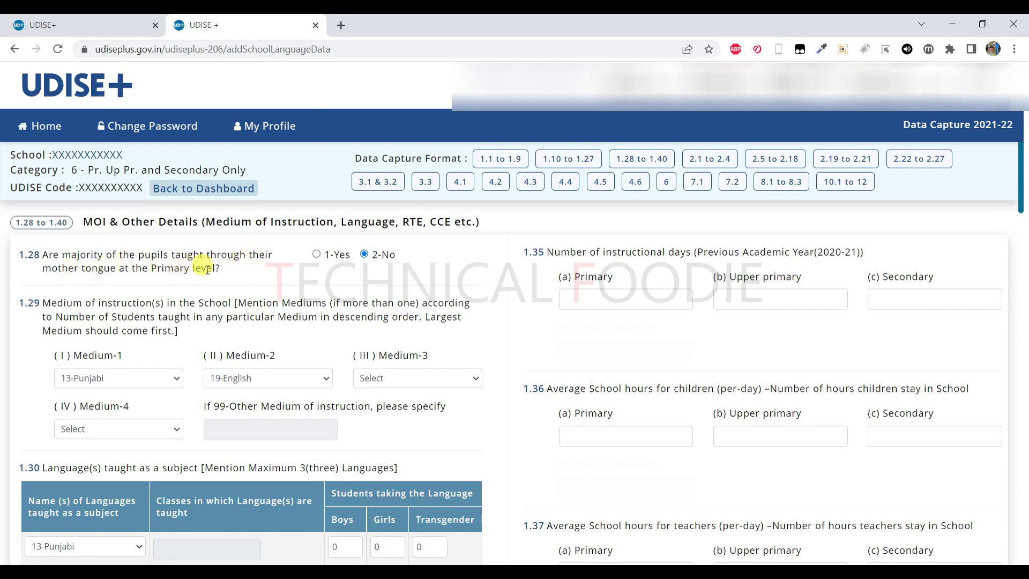
# Try 1-Yes for mother-tongue teaching at the Primary level in item 1.28 and return the answer to 2-No.
pyautogui.click(317, 255)
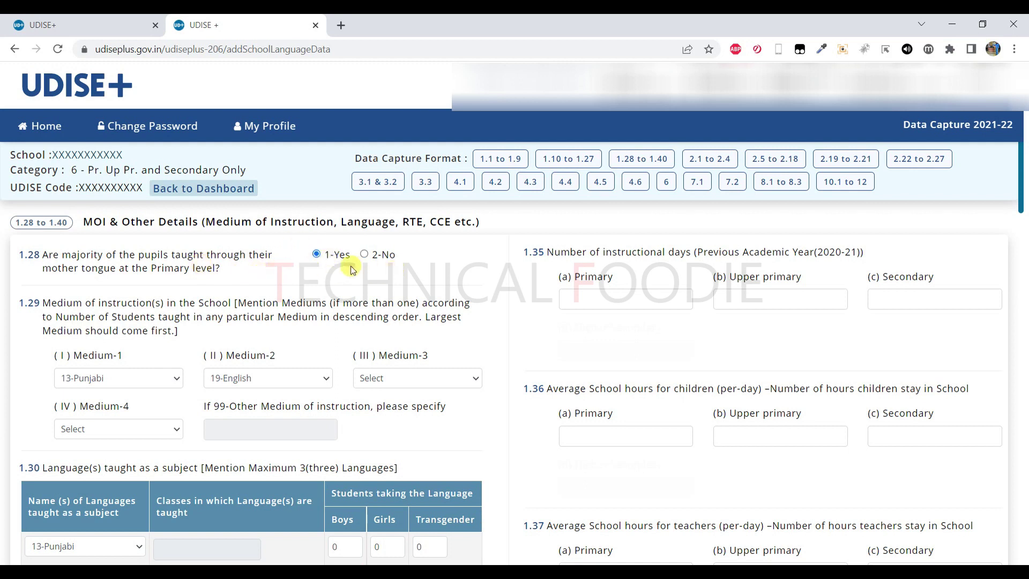
pyautogui.click(373, 258)
pyautogui.scroll(-1, 177, 320)
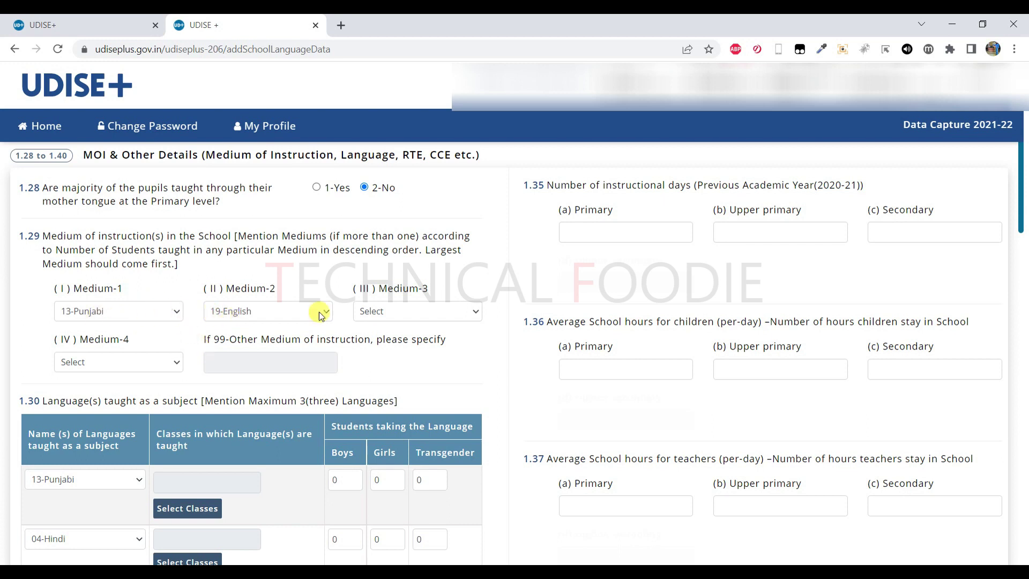
# View the languages offered for Medium-1 in item 1.29 without changing the selection.
pyautogui.scroll(-1, 19, 344)
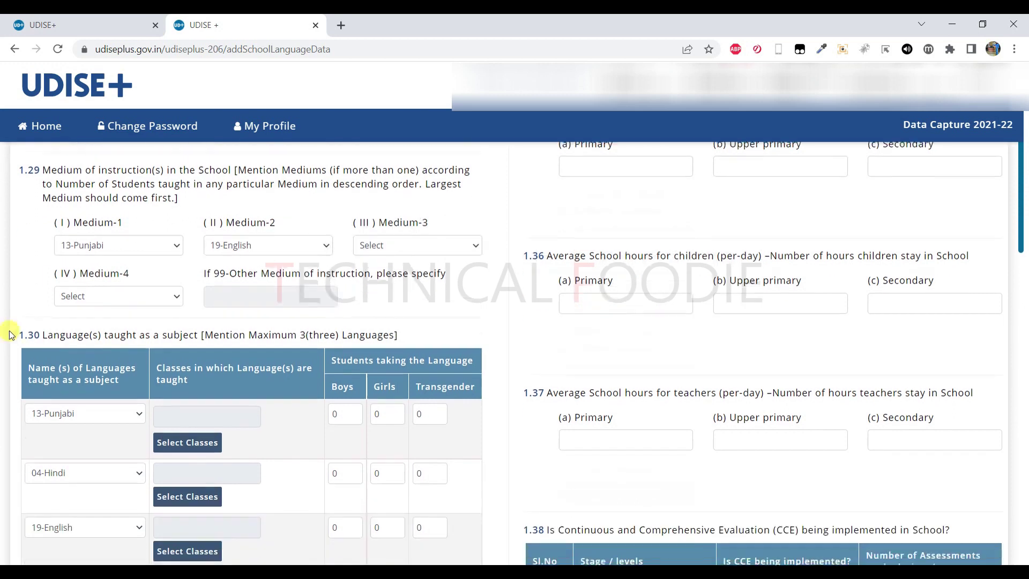
pyautogui.click(91, 245)
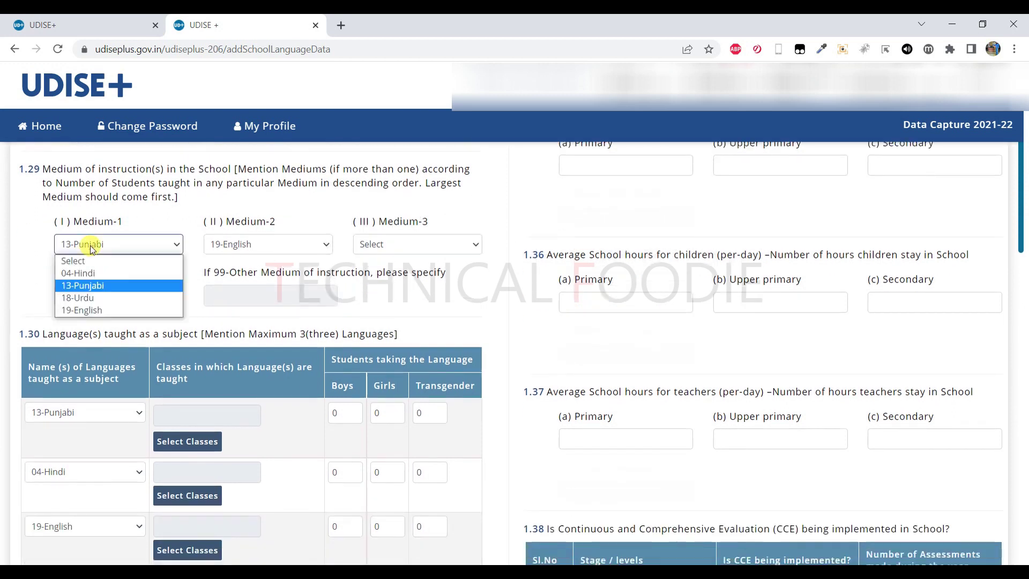
pyautogui.click(3, 272)
pyautogui.scroll(-1, 2, 289)
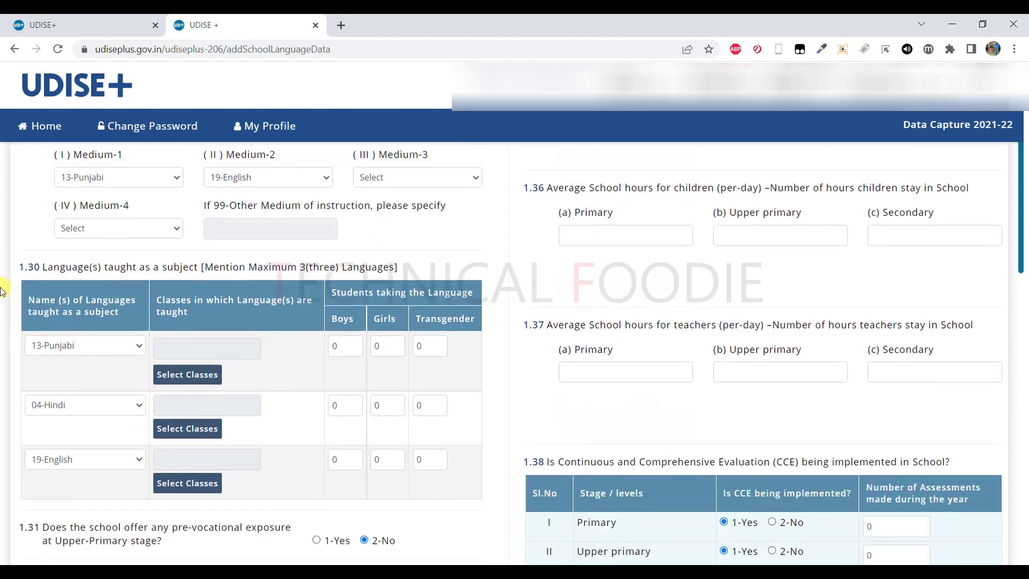
# Try 04-Hindi as the first language taught in item 1.30 and set it back to 13-Punjabi.
pyautogui.scroll(-1, 2, 289)
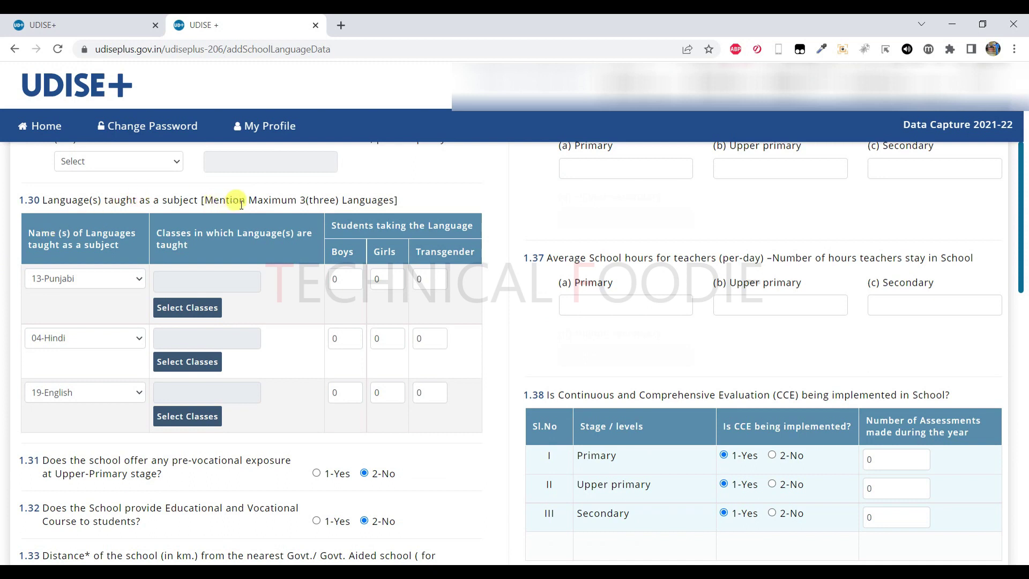
pyautogui.click(103, 284)
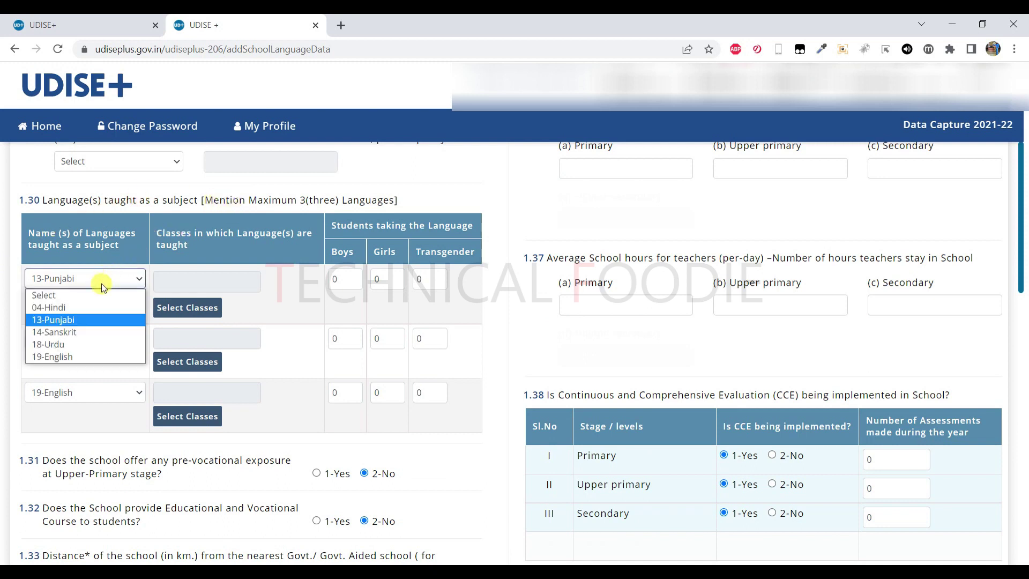
pyautogui.click(92, 310)
pyautogui.click(91, 277)
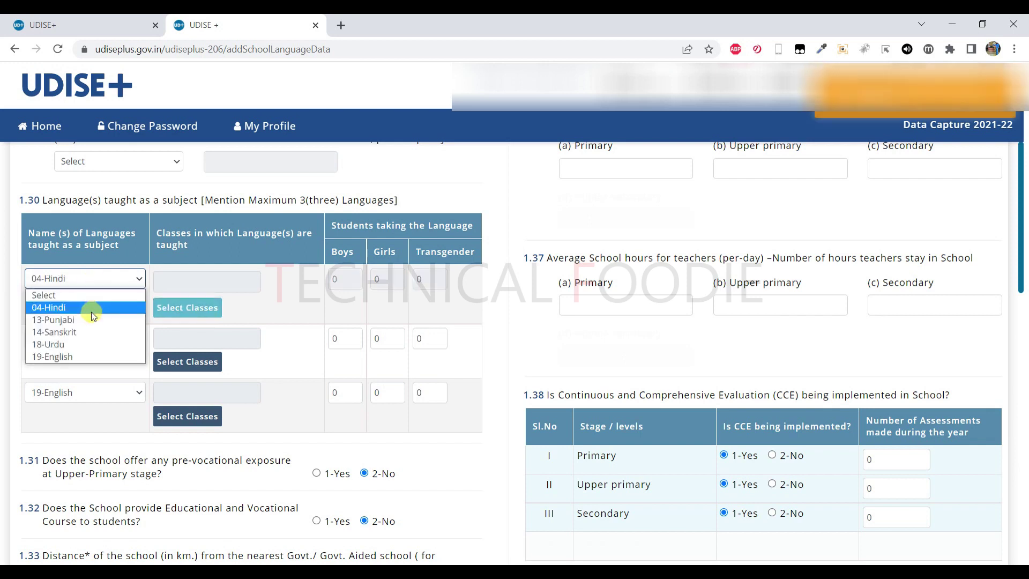
pyautogui.click(91, 319)
pyautogui.click(91, 279)
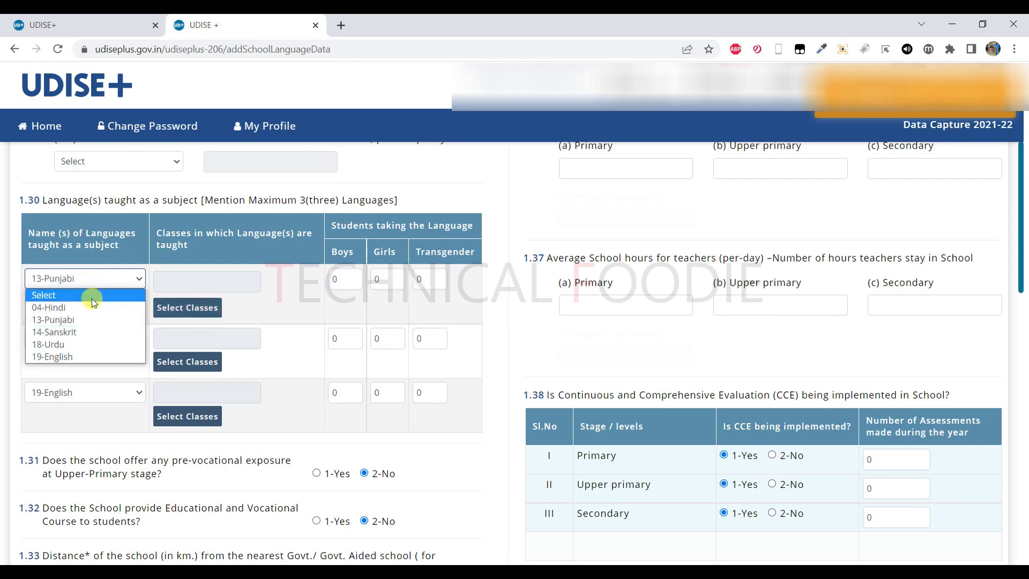
pyautogui.click(92, 319)
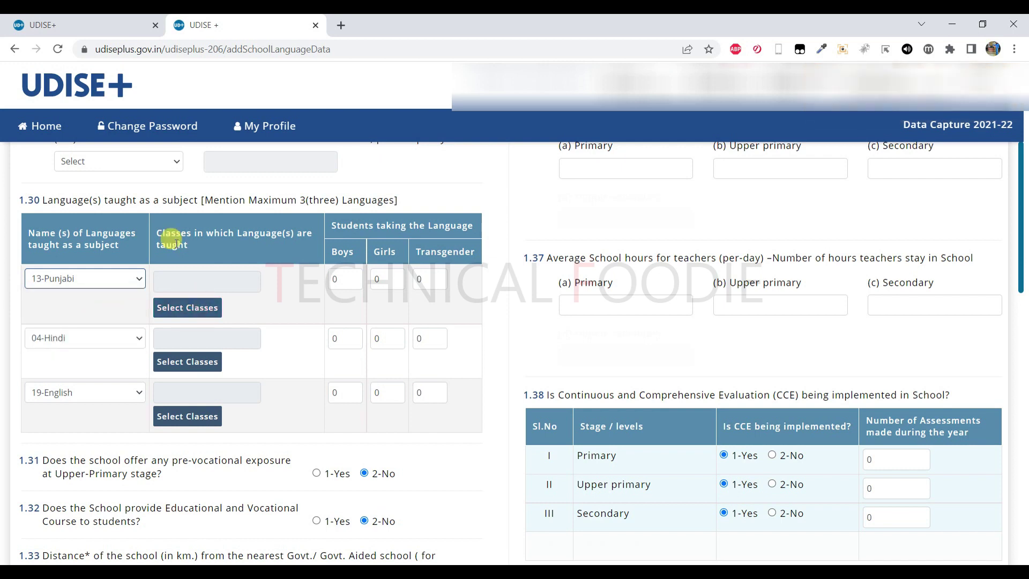
# Select classes 1 to 10 as the classes in which Punjabi is taught in item 1.30.
pyautogui.click(189, 309)
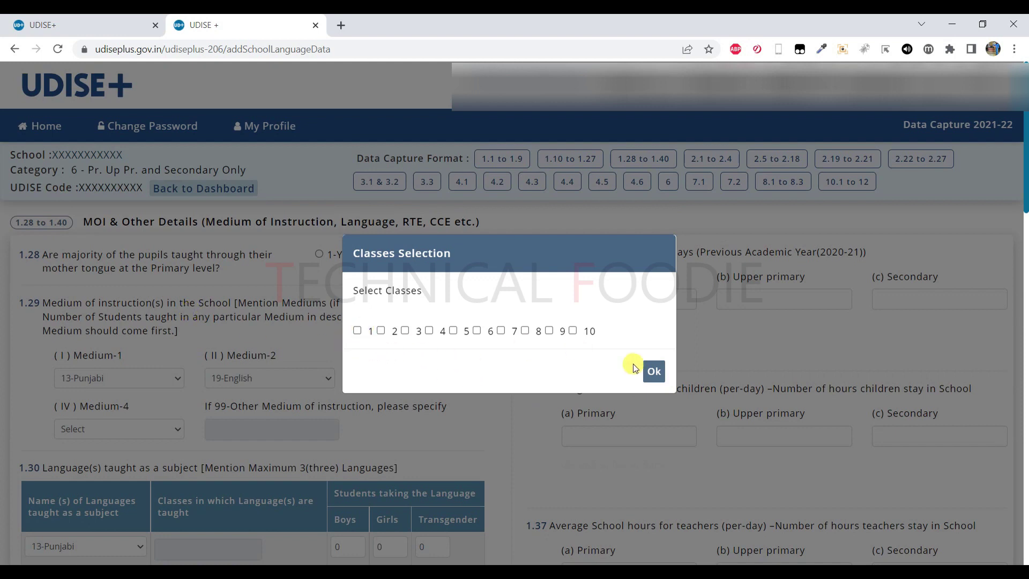
pyautogui.click(356, 330)
pyautogui.click(380, 330)
pyautogui.click(405, 330)
pyautogui.click(429, 330)
pyautogui.click(453, 330)
pyautogui.click(477, 330)
pyautogui.click(501, 330)
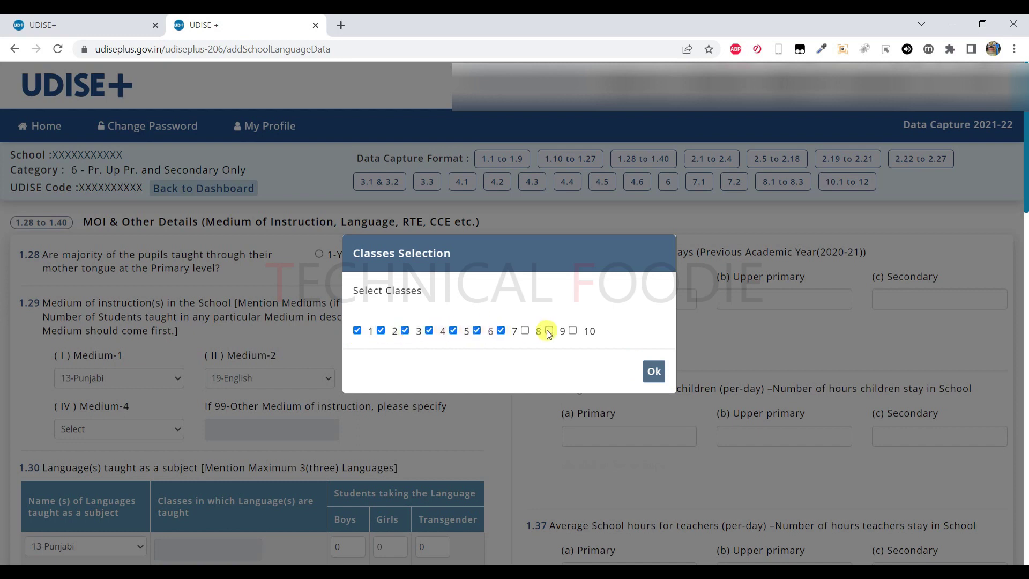
pyautogui.click(525, 330)
pyautogui.click(548, 330)
pyautogui.click(573, 330)
pyautogui.click(652, 370)
# Enter 10 boys and 10 girls as the students taking Punjabi in item 1.30 and check the Transgender field.
pyautogui.scroll(-6, 430, 409)
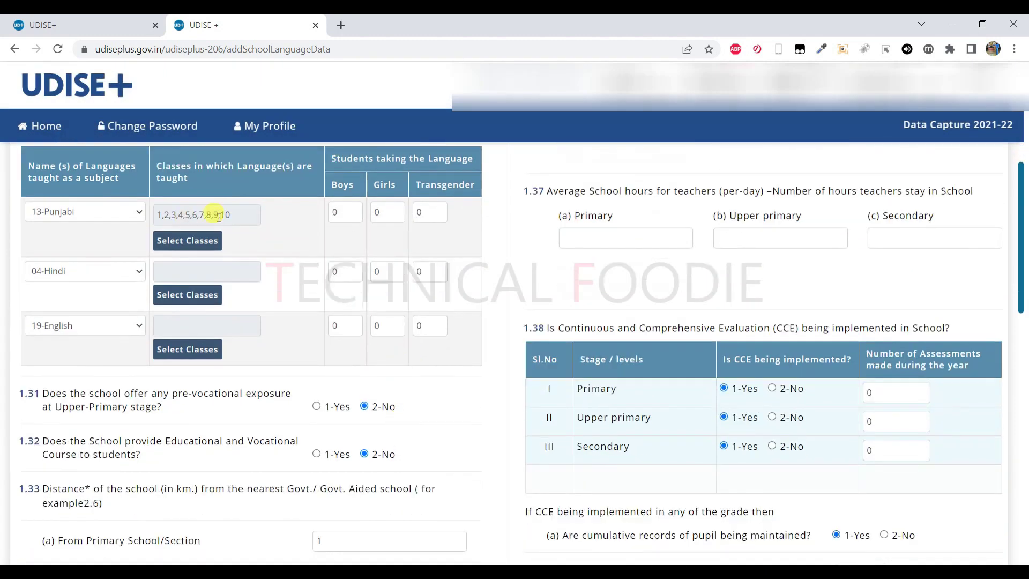
pyautogui.click(336, 213)
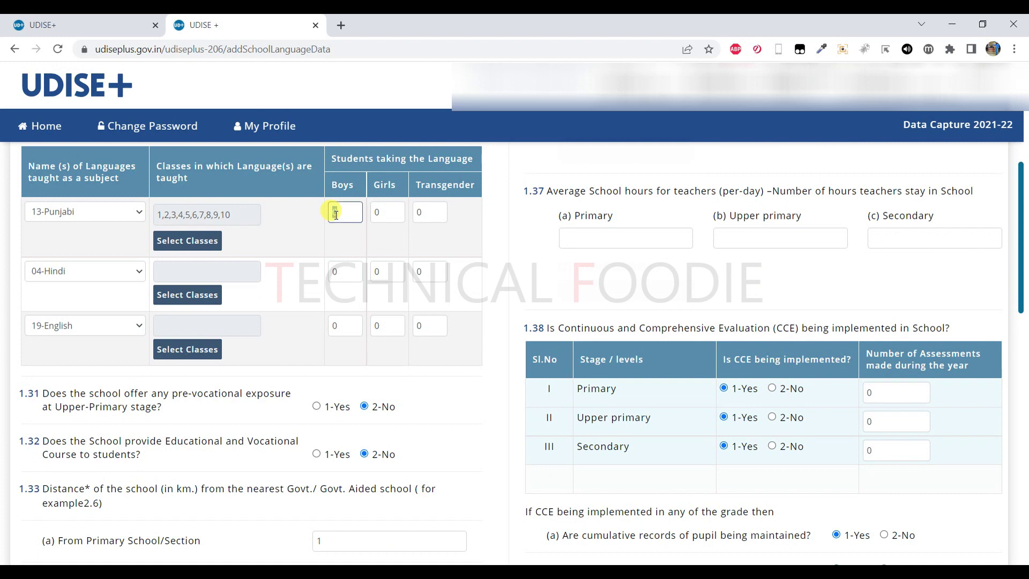
pyautogui.click(374, 212)
pyautogui.doubleClick(352, 210)
pyautogui.write('10')
pyautogui.press('Tab')
pyautogui.write('10')
pyautogui.click(260, 228)
pyautogui.click(423, 213)
pyautogui.doubleClick(438, 214)
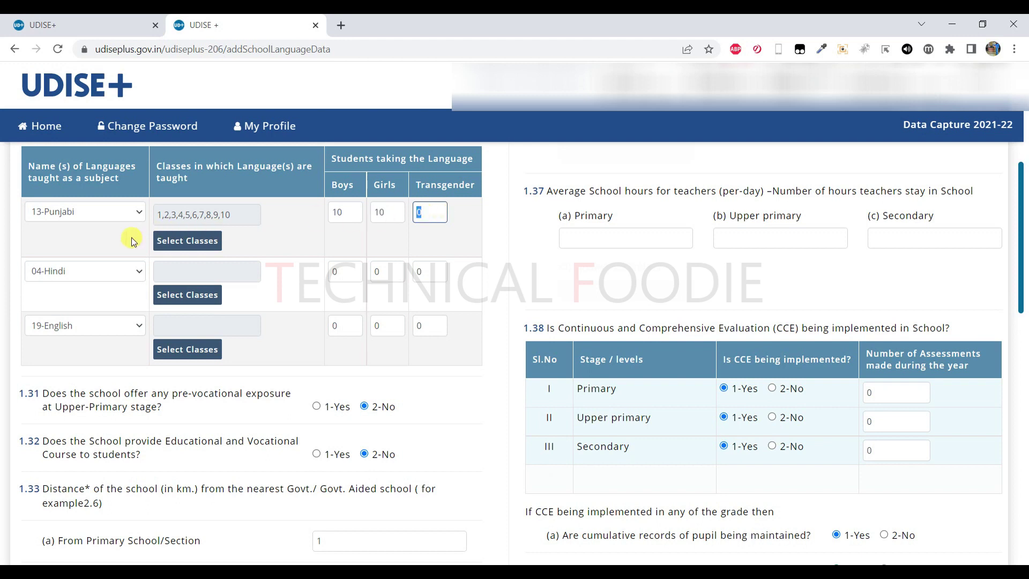
# Try 1-Yes for pre-vocational exposure at the Upper-Primary stage in item 1.31 and return the answer to 2-No.
pyautogui.scroll(-1, 127, 233)
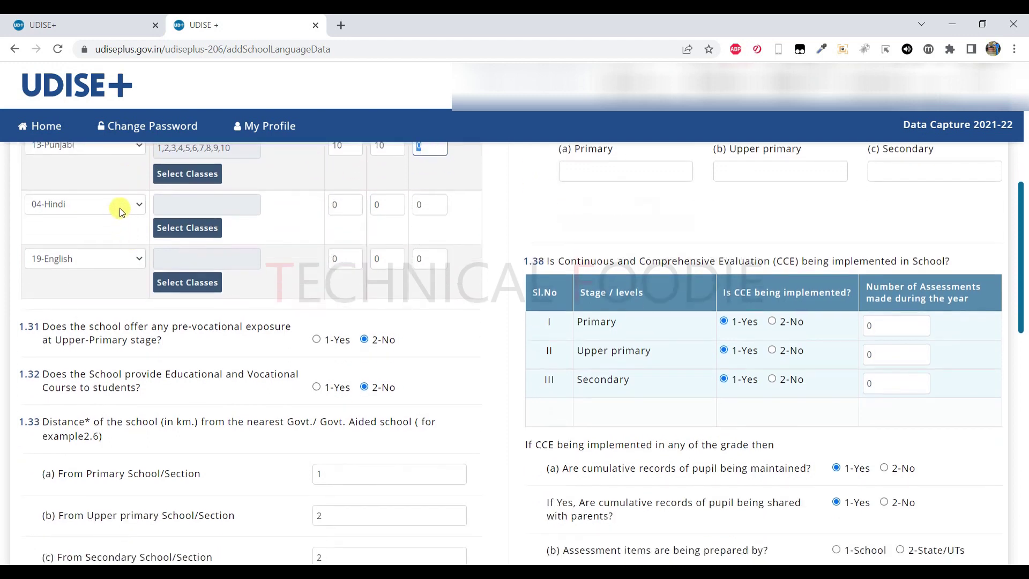
pyautogui.scroll(1, 137, 226)
pyautogui.scroll(1, 118, 241)
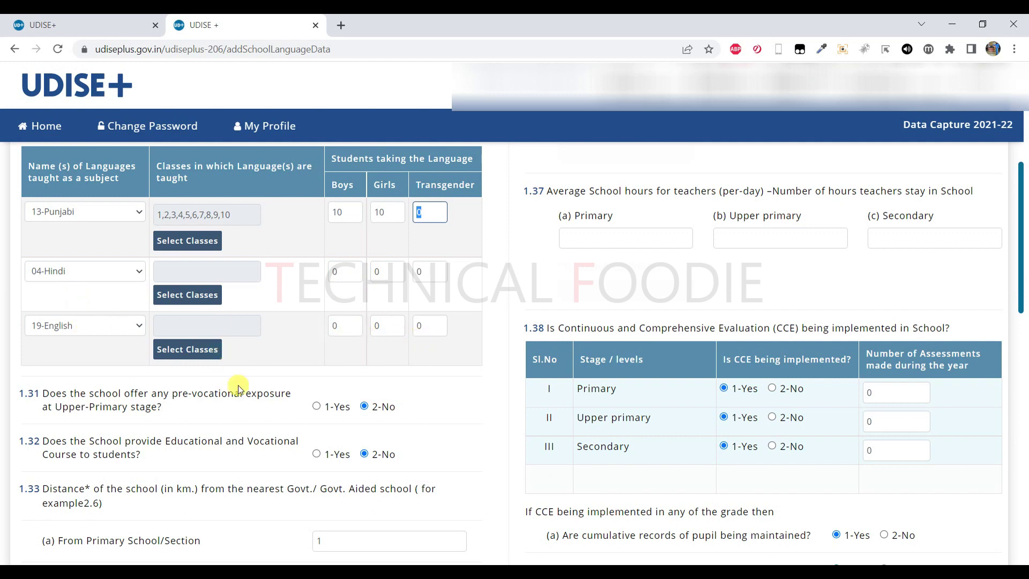
pyautogui.scroll(-1, 238, 389)
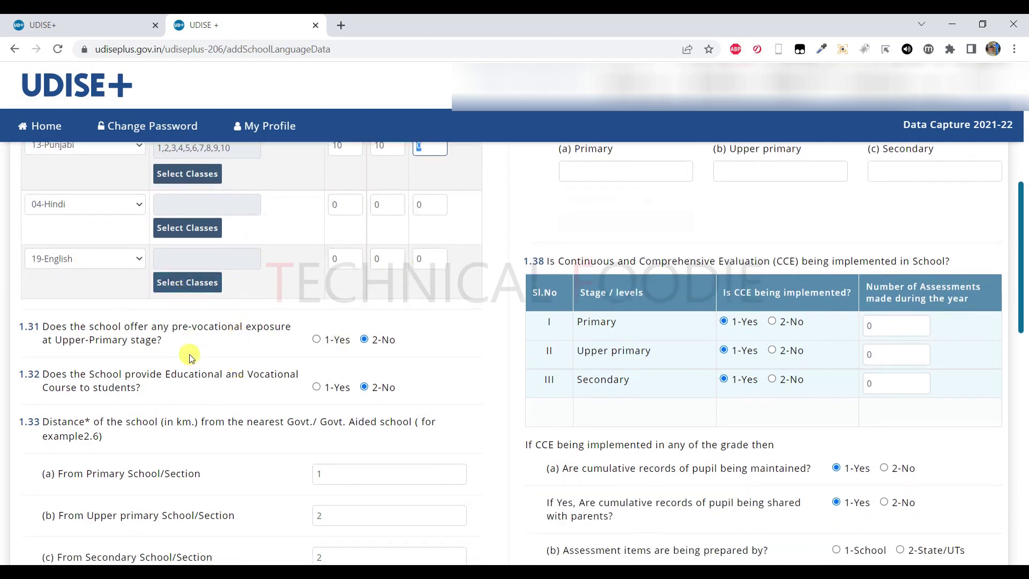
pyautogui.scroll(-1, 182, 343)
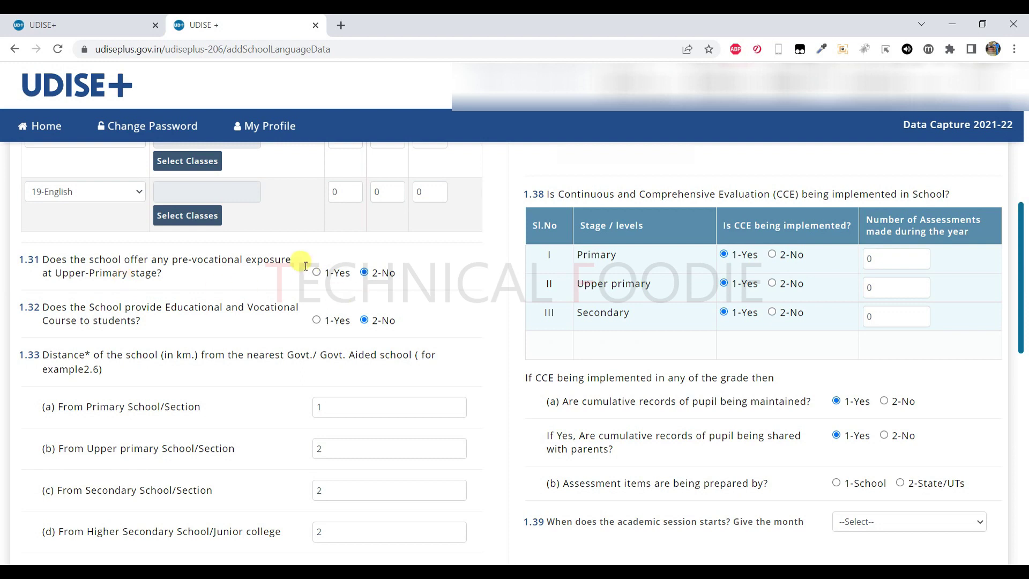
pyautogui.click(321, 272)
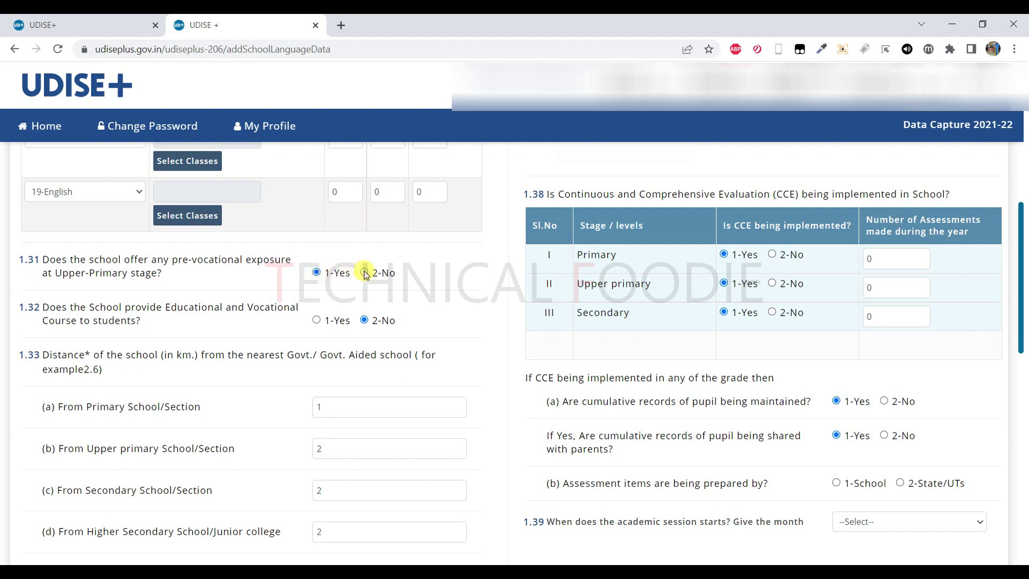
pyautogui.click(364, 273)
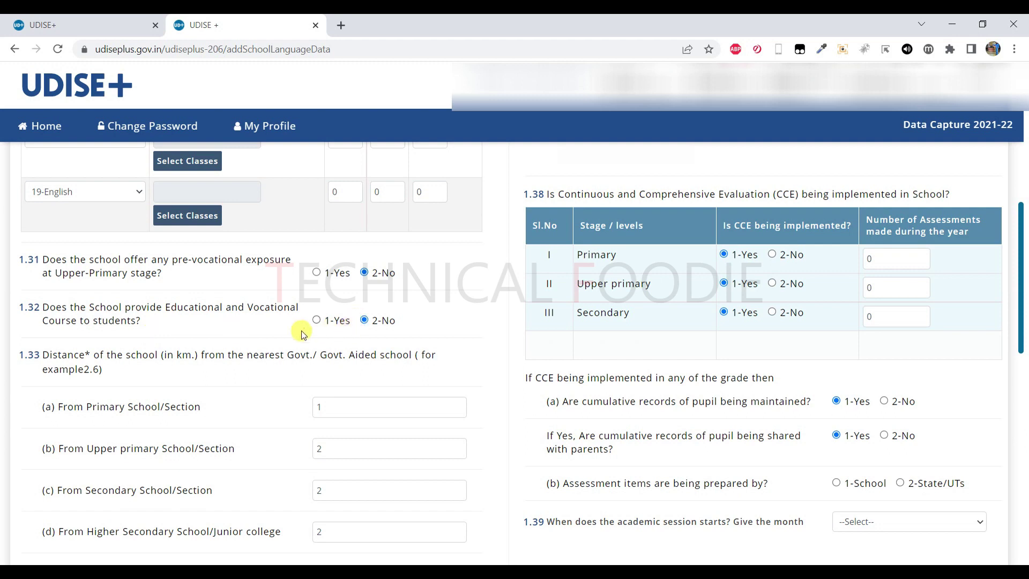
# Try a different distance from the nearest primary school in item 1.33(a) and put the value back to 1.
pyautogui.scroll(-1, 270, 352)
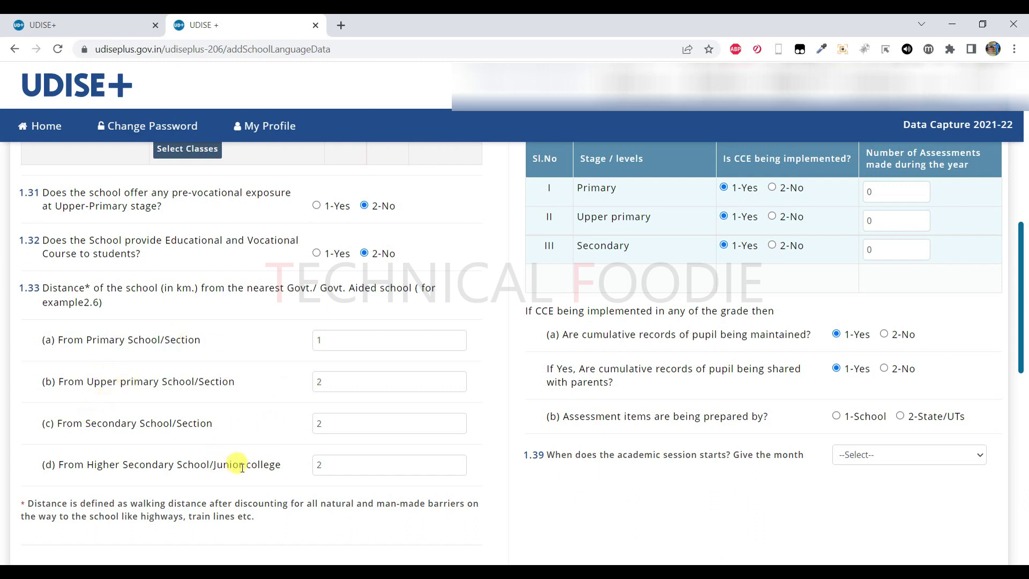
pyautogui.scroll(-2, 258, 477)
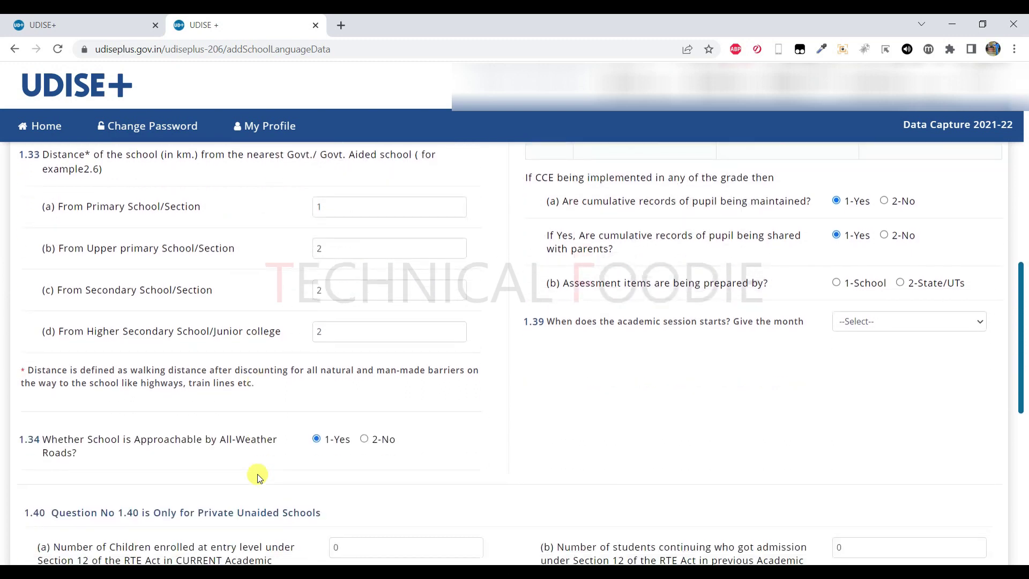
pyautogui.scroll(1, 267, 424)
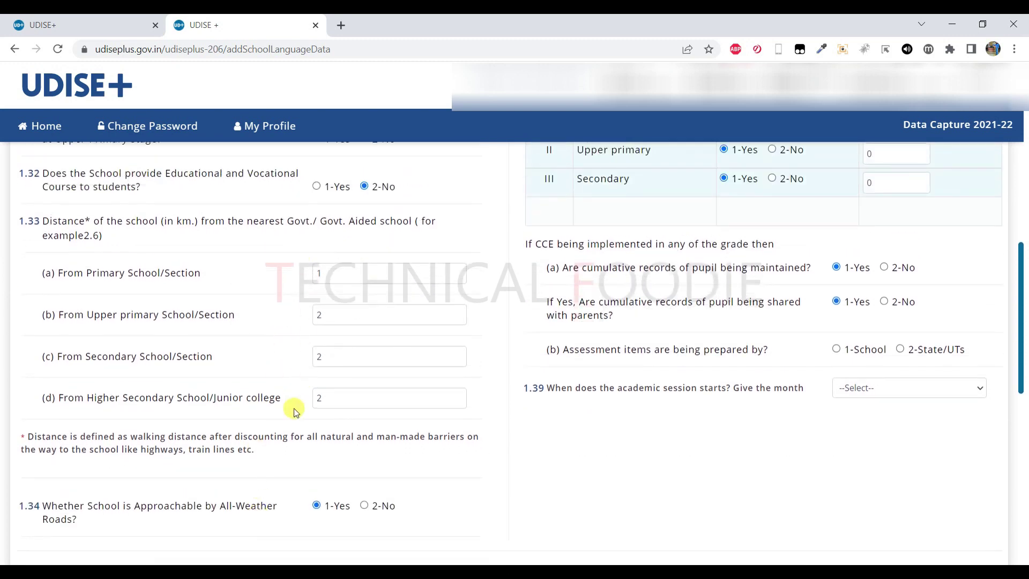
pyautogui.click(339, 275)
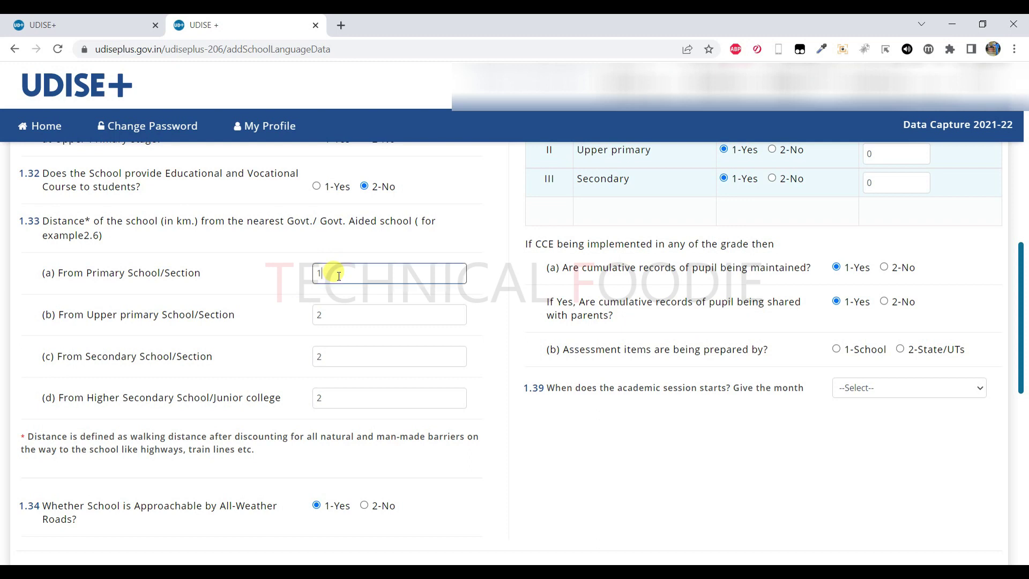
pyautogui.write('00')
pyautogui.press('BackSpace')
pyautogui.press('BackSpace')
pyautogui.press('BackSpace')
pyautogui.scroll(-1, 266, 352)
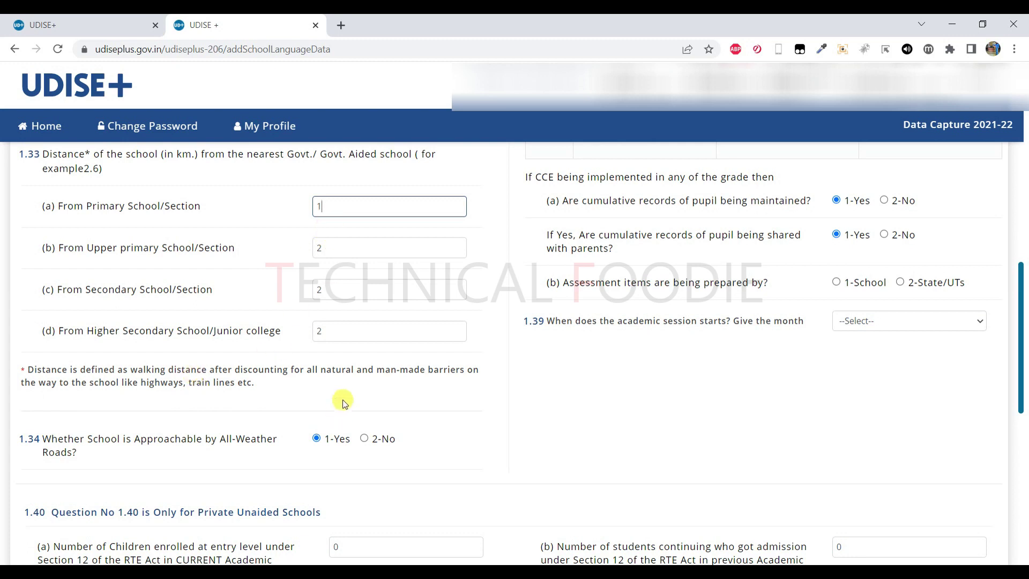
pyautogui.scroll(-1, 214, 348)
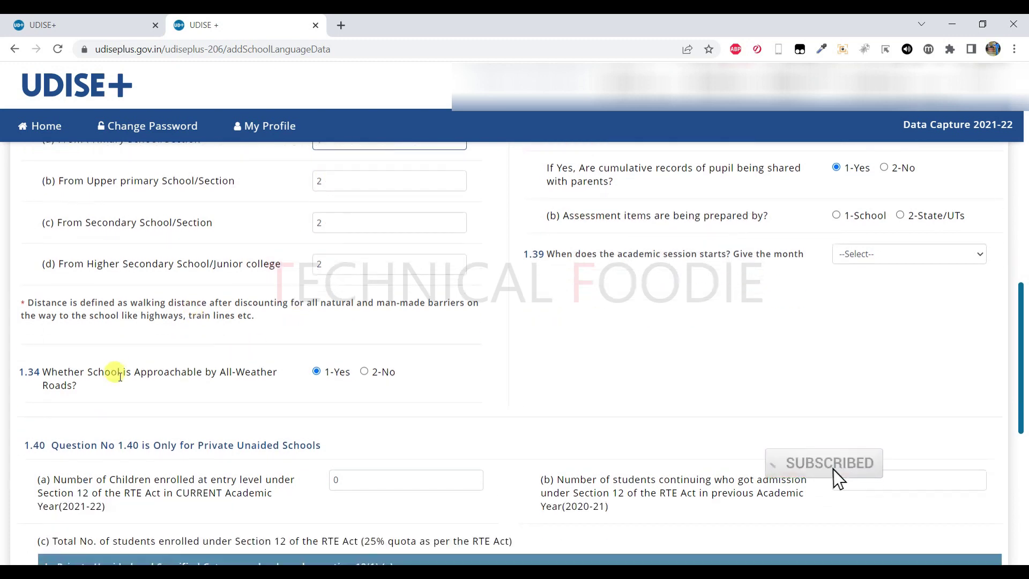
# Examine questions 1.40(a) and 1.40(b) on children admitted under Section 12 of the RTE Act in 2021-22 and 2020-21.
pyautogui.scroll(-1, 205, 384)
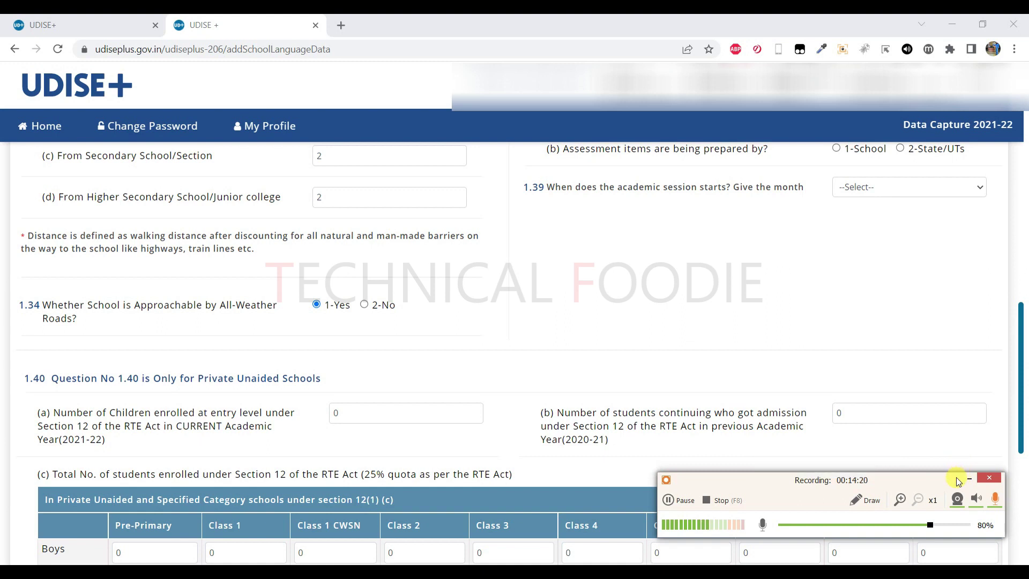
pyautogui.click(716, 410)
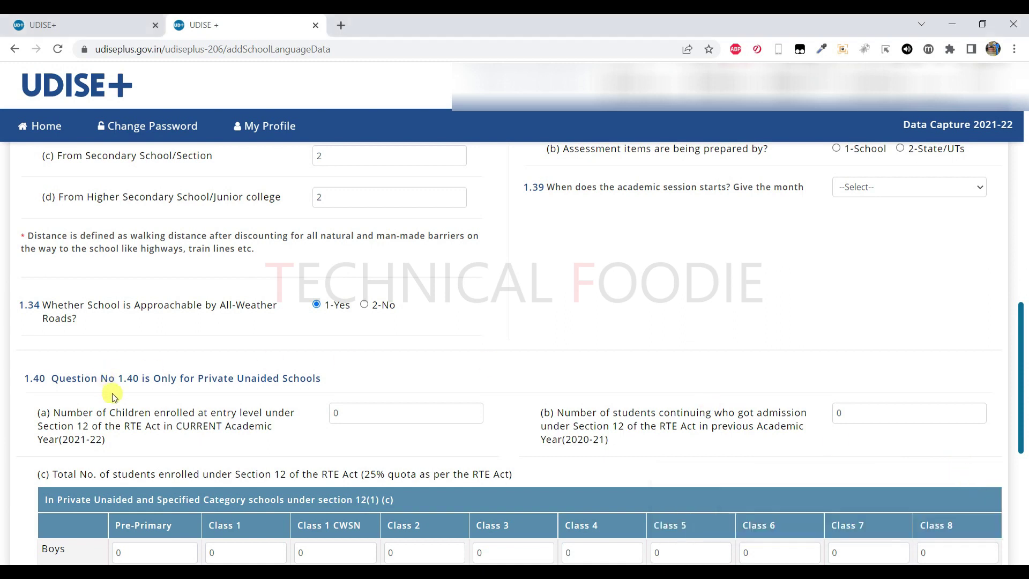
pyautogui.scroll(-1, 111, 394)
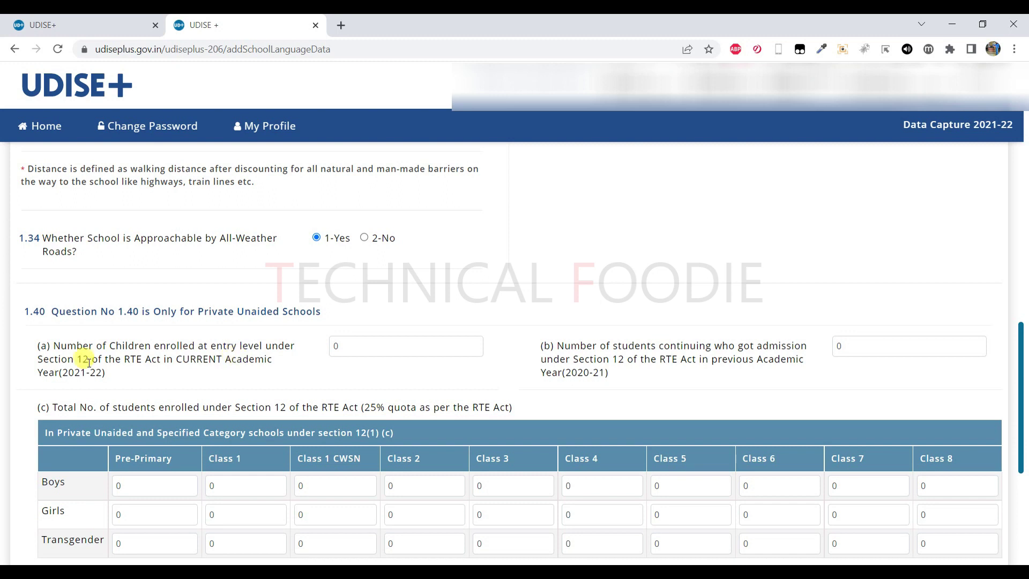
pyautogui.moveTo(109, 377); pyautogui.dragTo(60, 374)
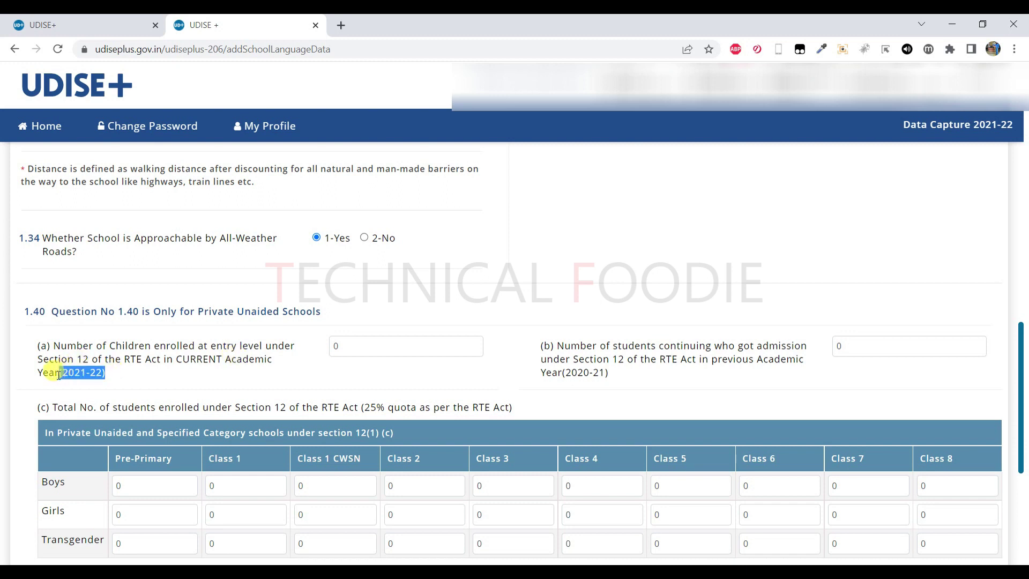
pyautogui.click(194, 382)
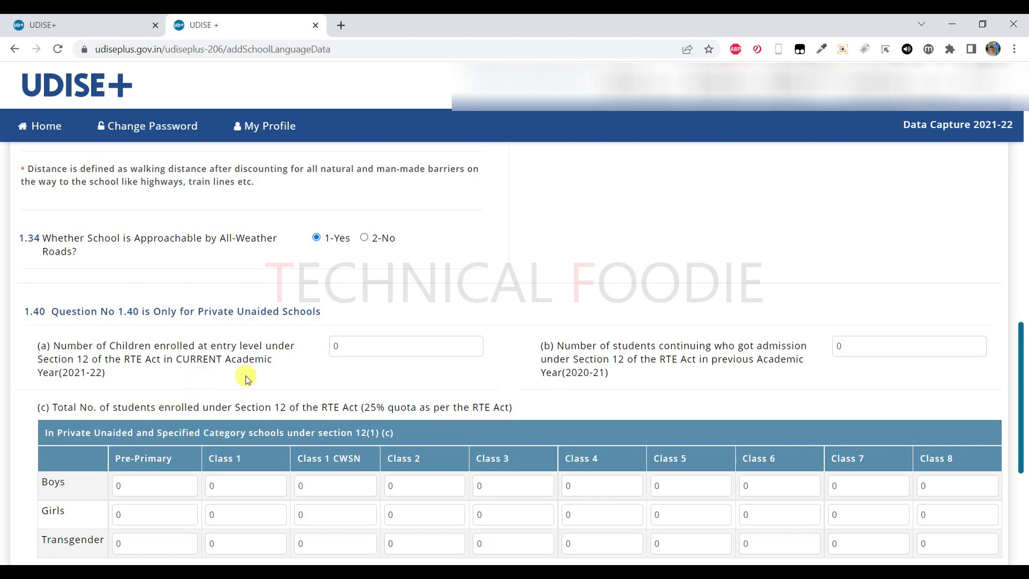
pyautogui.click(347, 349)
pyautogui.doubleClick(347, 347)
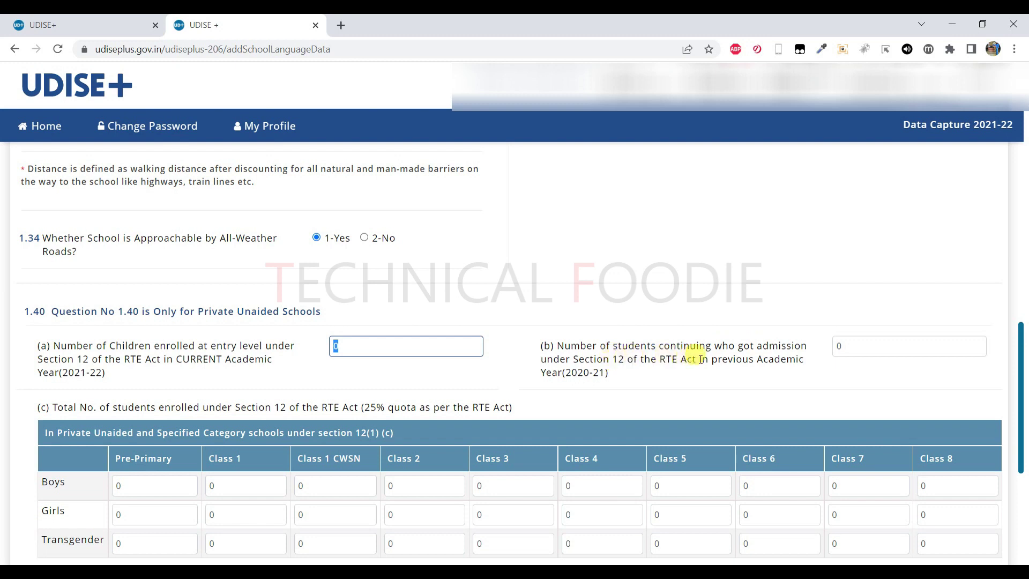
pyautogui.moveTo(566, 372); pyautogui.dragTo(604, 372)
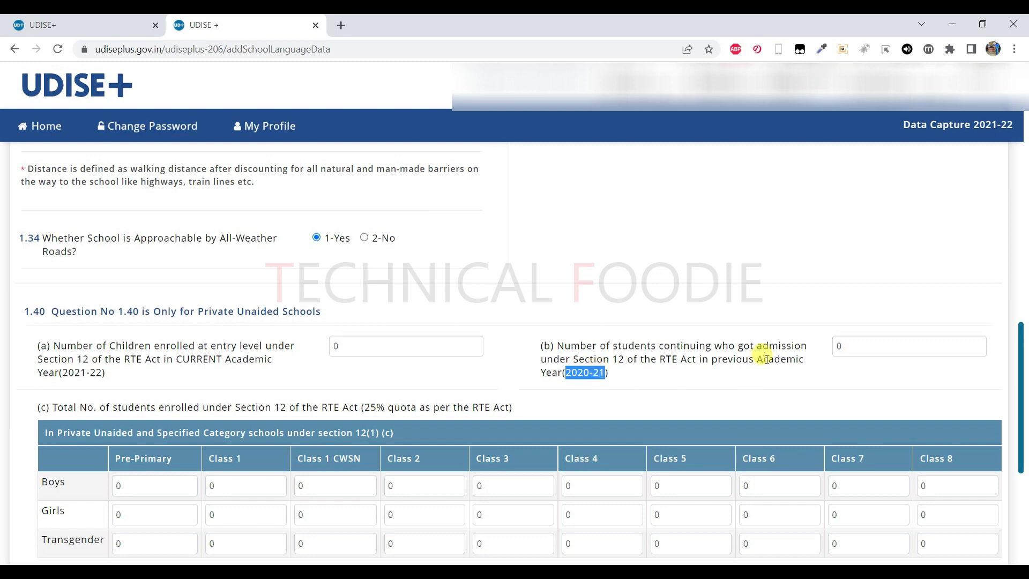
pyautogui.click(838, 345)
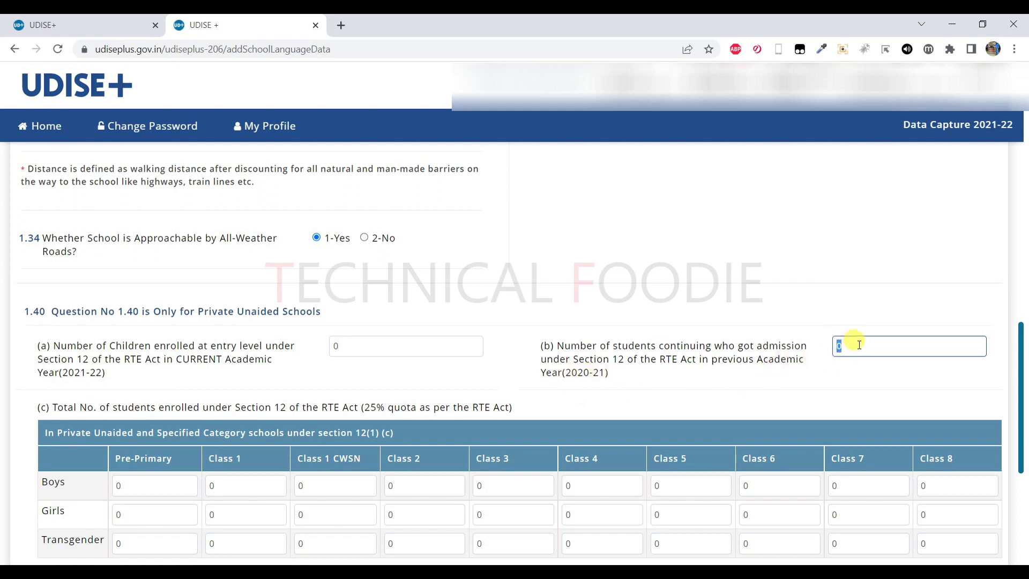
pyautogui.moveTo(62, 372); pyautogui.dragTo(103, 372)
pyautogui.click(331, 351)
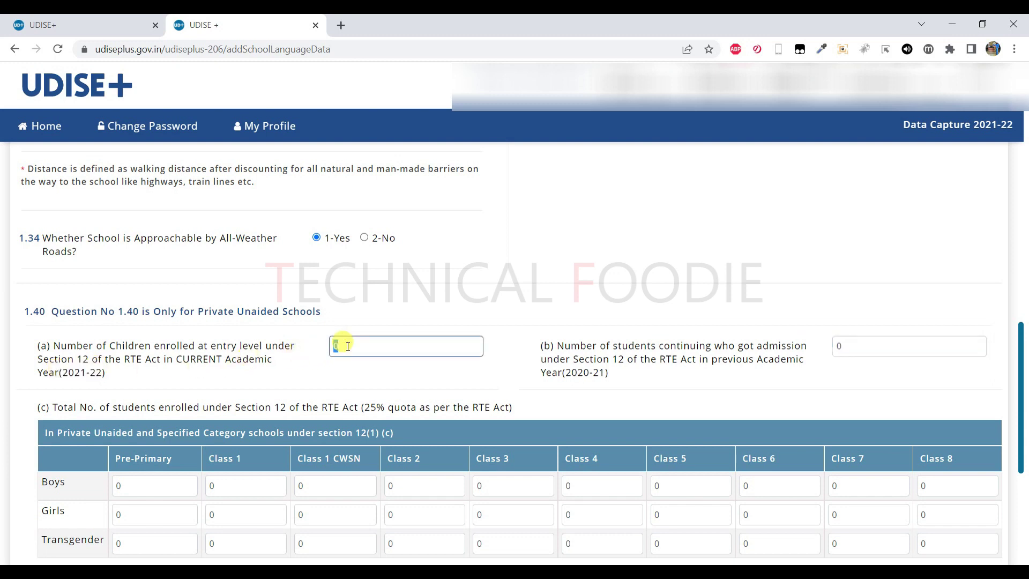
# Review the class-wise tables in 1.40(c) for RTE Section 12 students and 1.40(d) for Economically Weaker Section students.
pyautogui.scroll(-4, 299, 370)
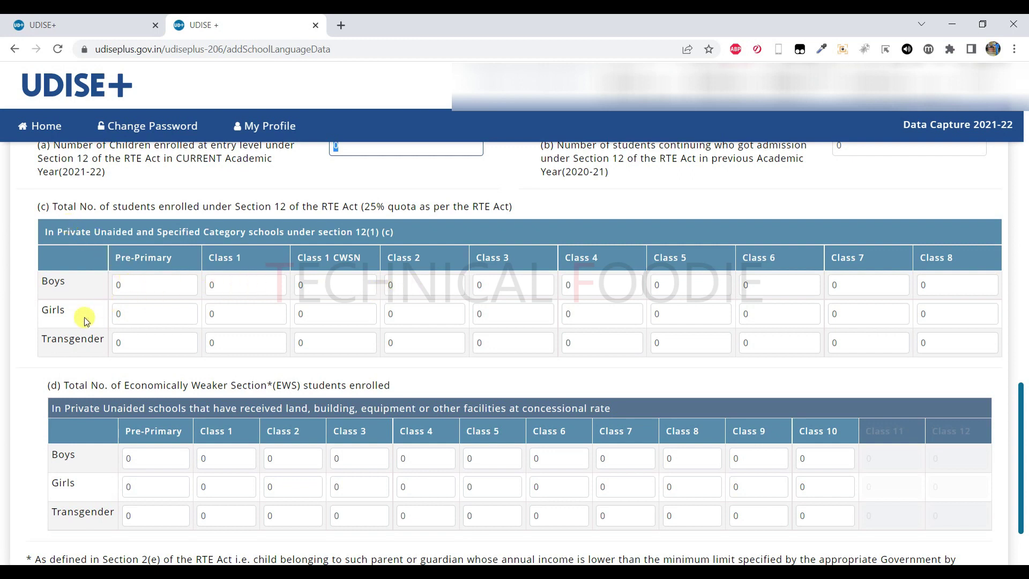
pyautogui.scroll(-1, 83, 321)
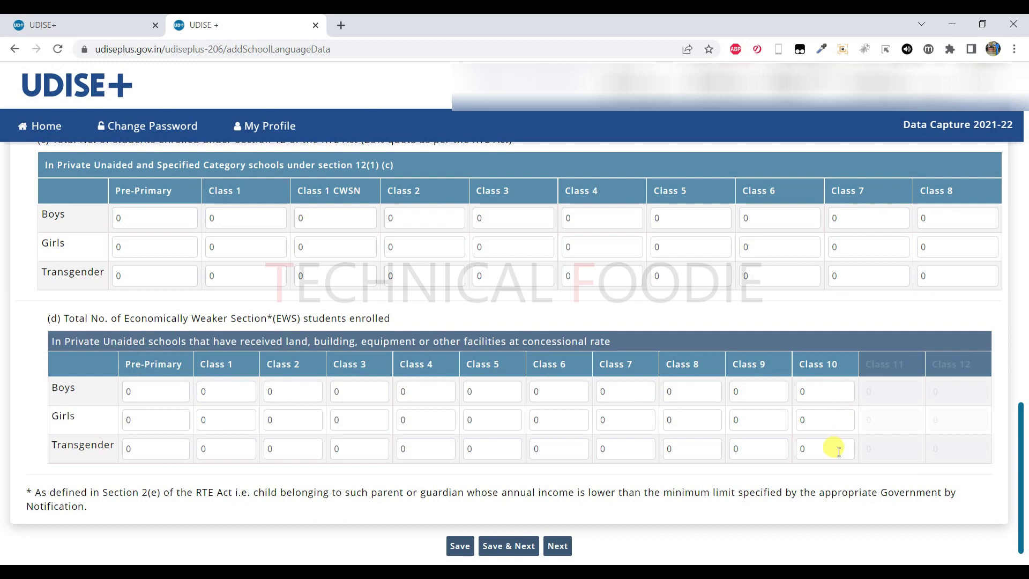
pyautogui.scroll(1, 368, 335)
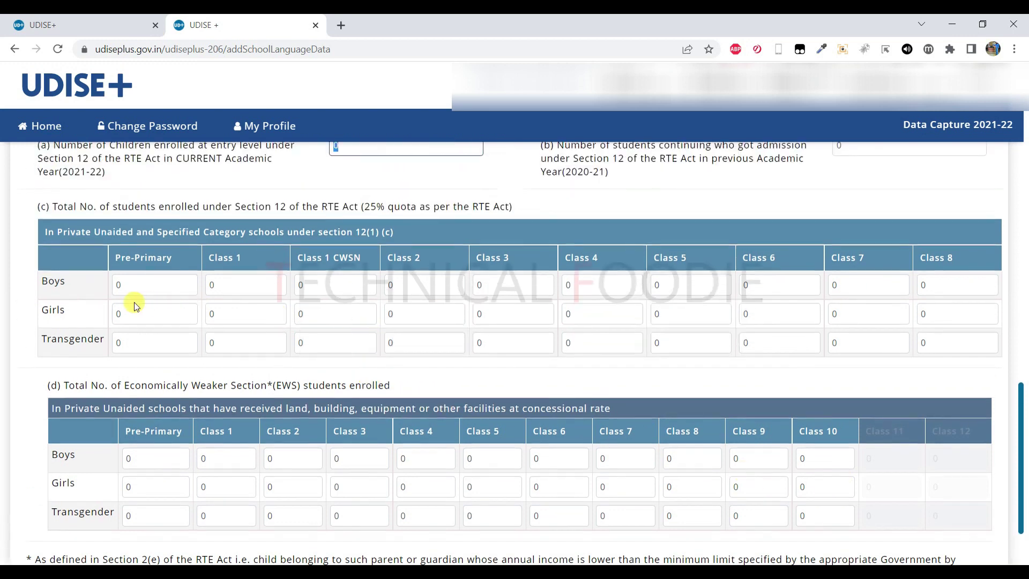
pyautogui.scroll(-1, 490, 375)
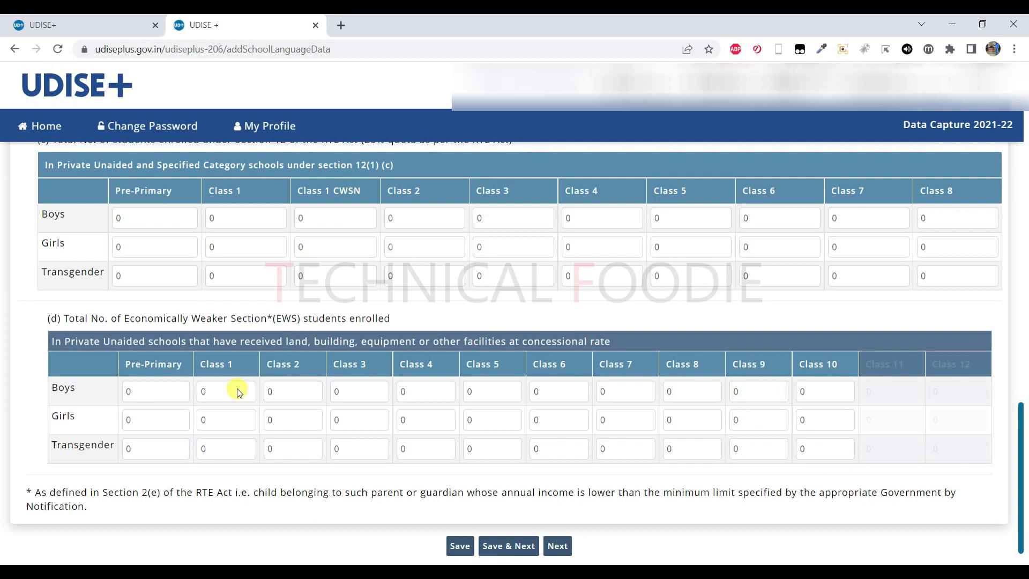
pyautogui.scroll(1, 109, 348)
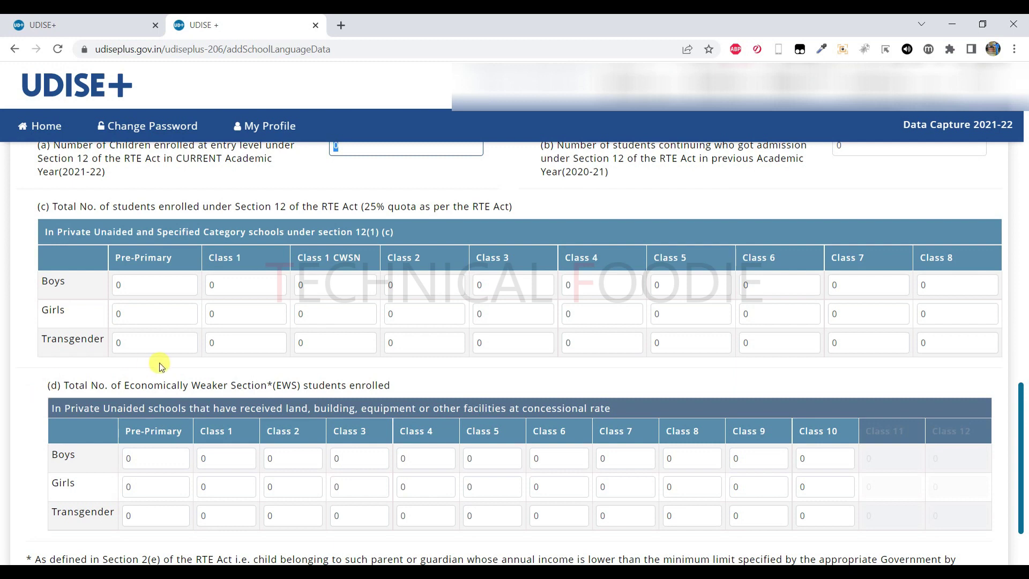
pyautogui.scroll(-2, 161, 363)
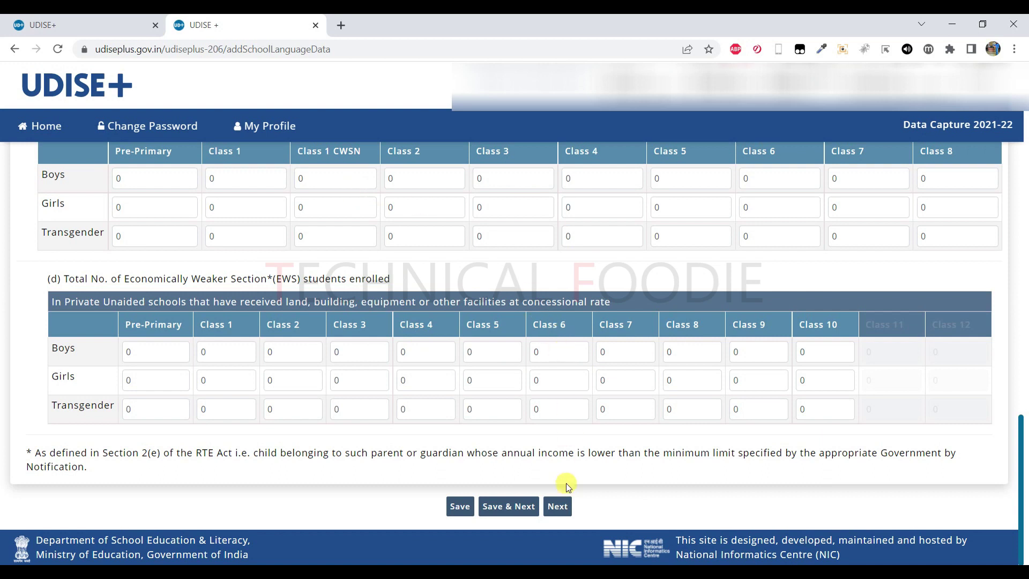
# Move on without saving to the 2.1 to 2.4 form and read its section heading on physical facilities, equipment and digital initiatives.
pyautogui.click(557, 506)
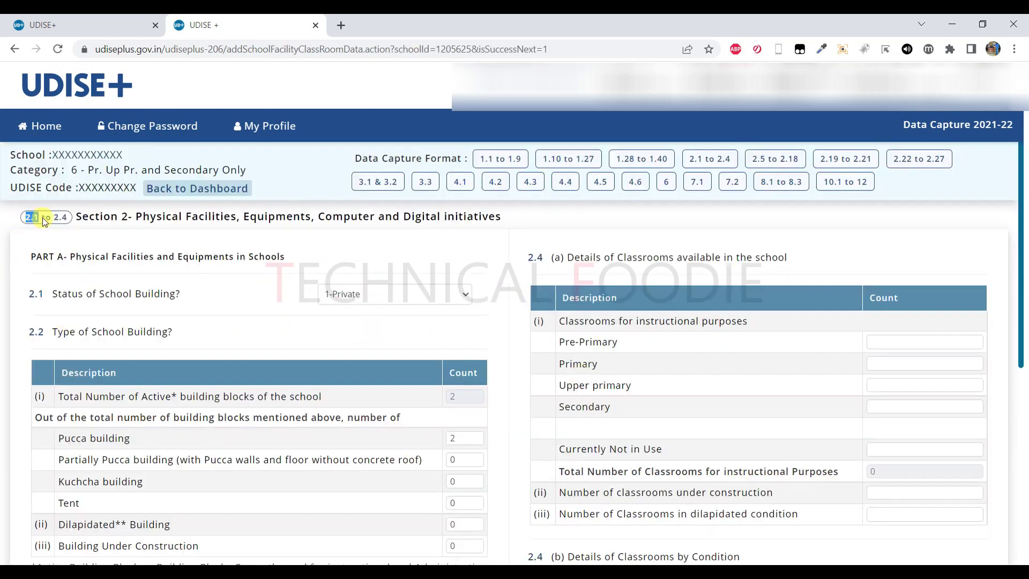
pyautogui.click(137, 217)
pyautogui.moveTo(137, 217); pyautogui.dragTo(516, 244)
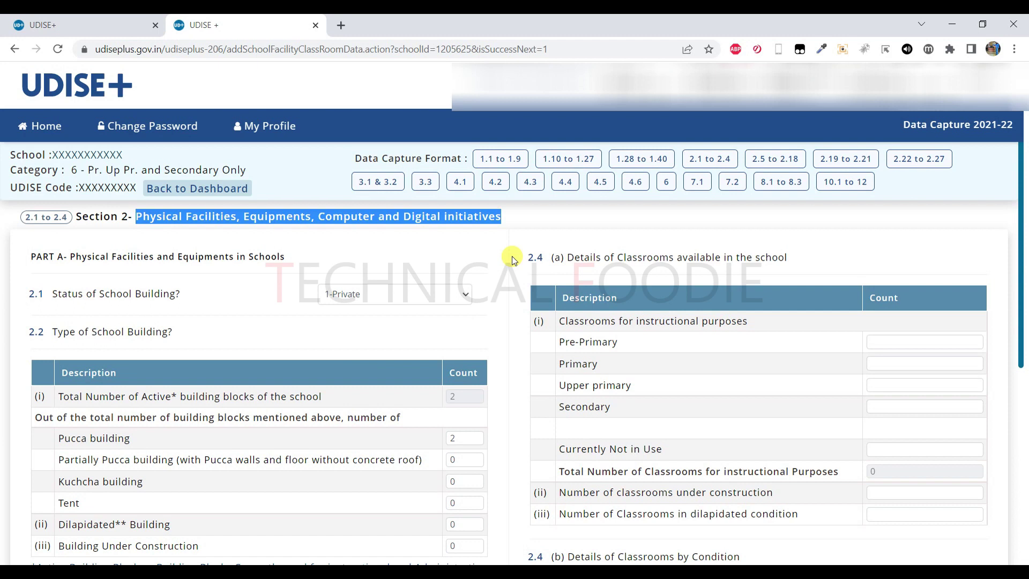
pyautogui.scroll(-1, 252, 288)
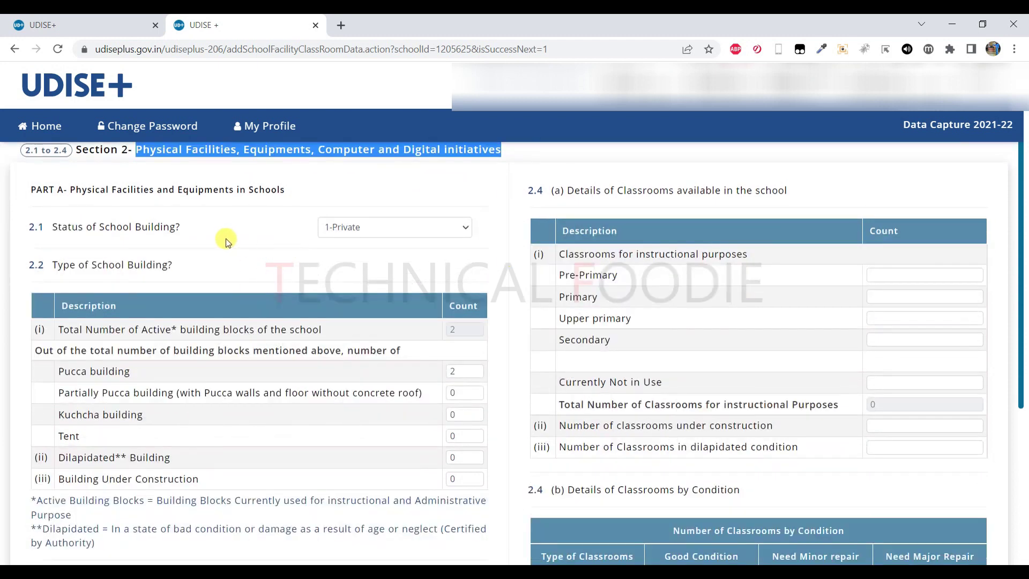
# Review the available school building statuses in item 2.1 and close the list without choosing another one.
pyautogui.click(368, 233)
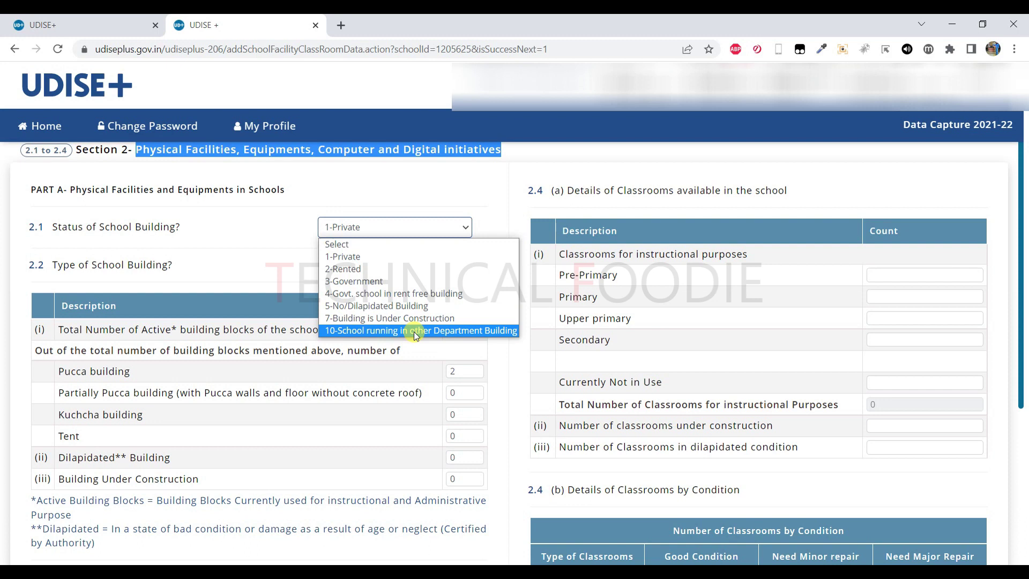
pyautogui.click(285, 283)
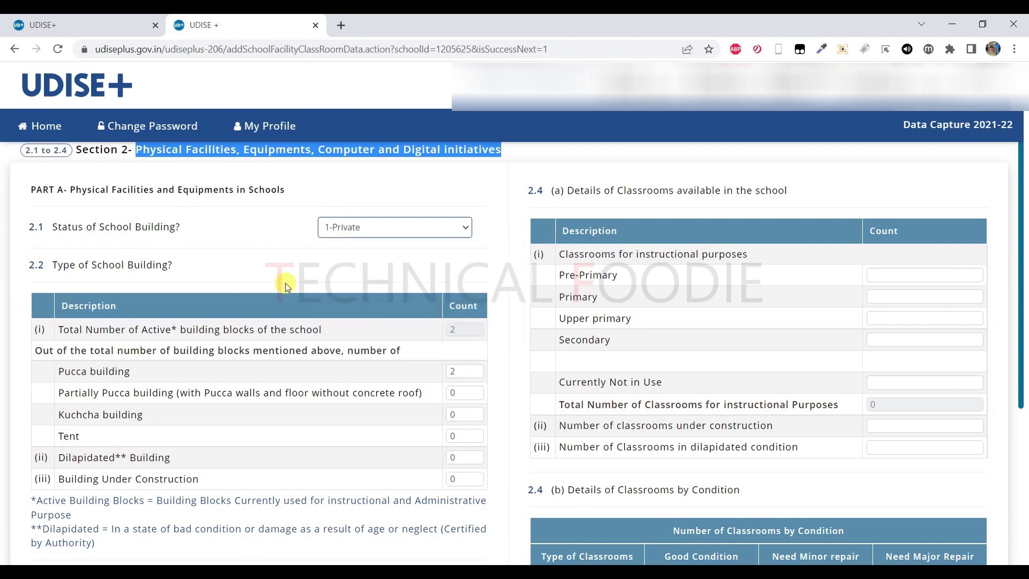
pyautogui.click(285, 283)
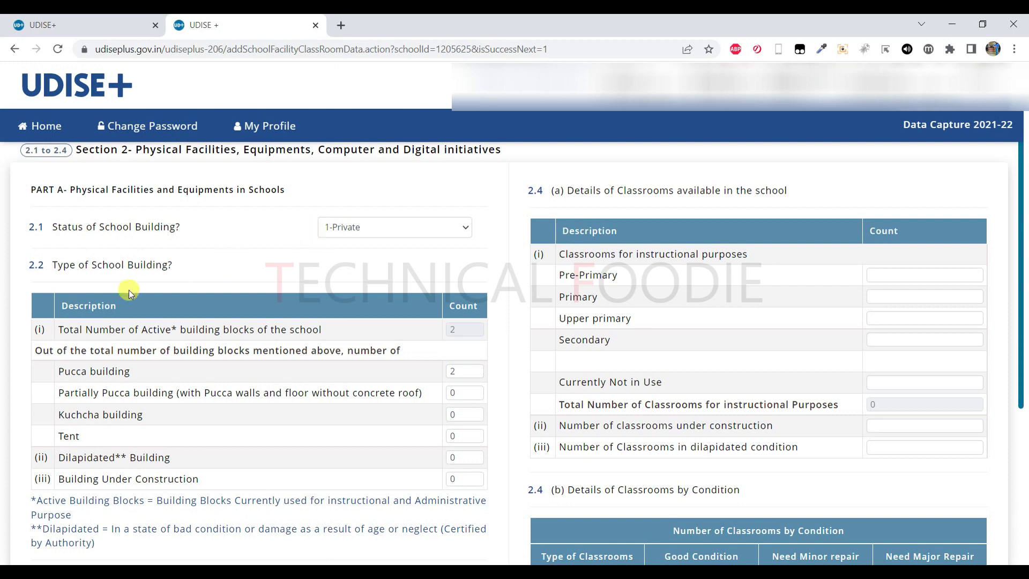
# Check the total of active building blocks in item 2.2 and try 3 as the number of pucca buildings.
pyautogui.scroll(-1, 128, 291)
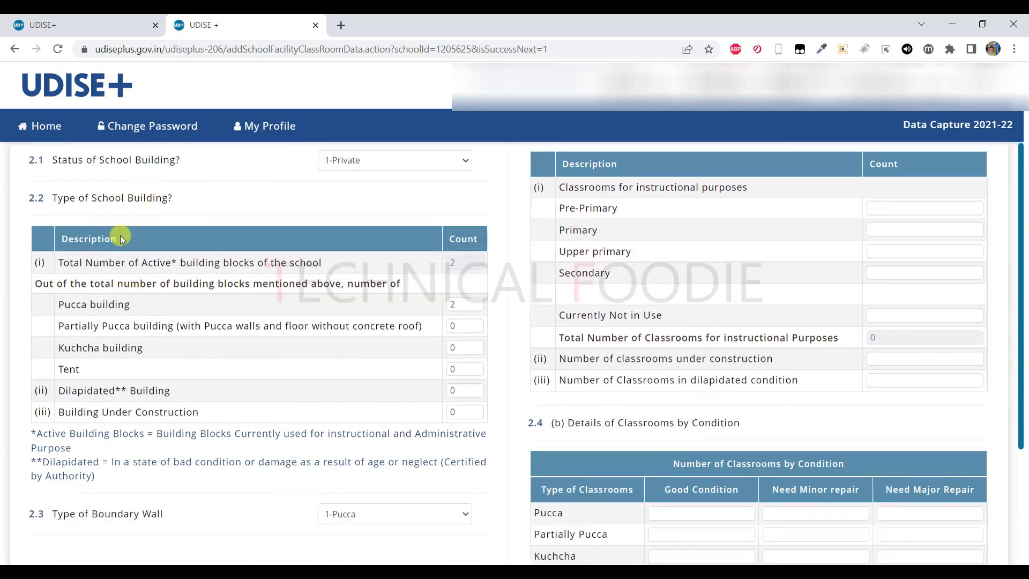
pyautogui.tripleClick(170, 260)
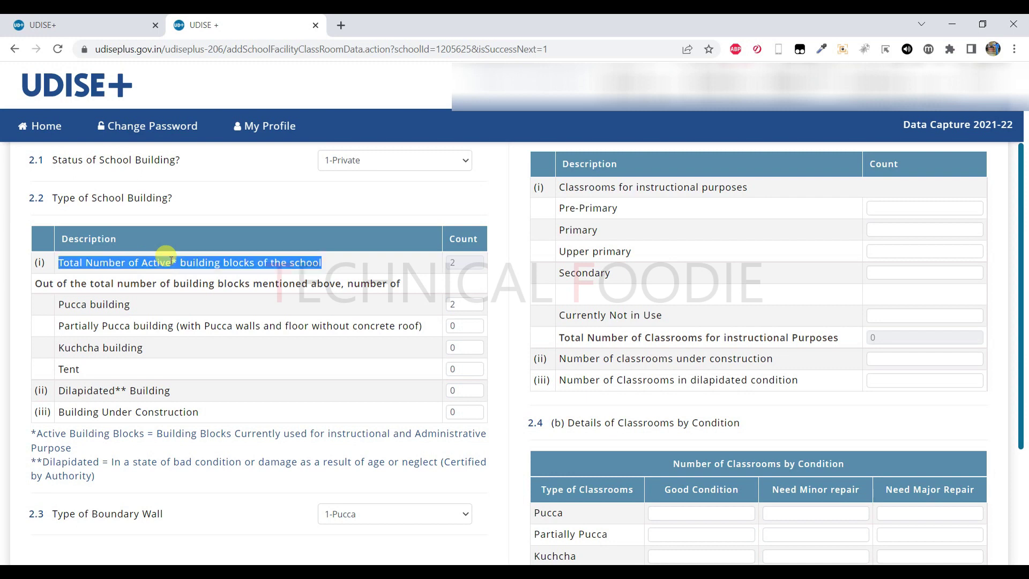
pyautogui.doubleClick(465, 264)
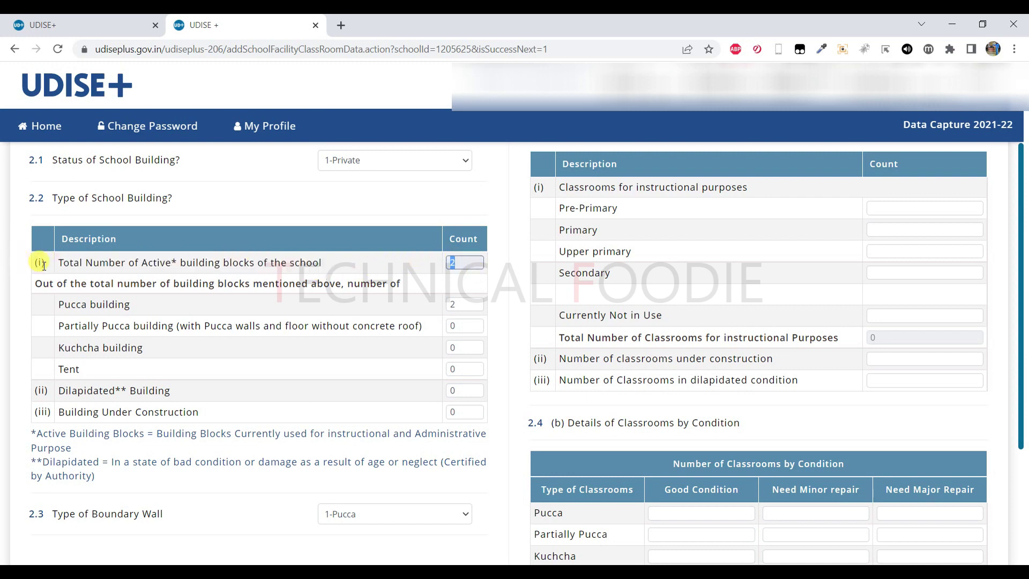
pyautogui.doubleClick(466, 303)
pyautogui.write('3')
pyautogui.press('Tab')
pyautogui.click(464, 304)
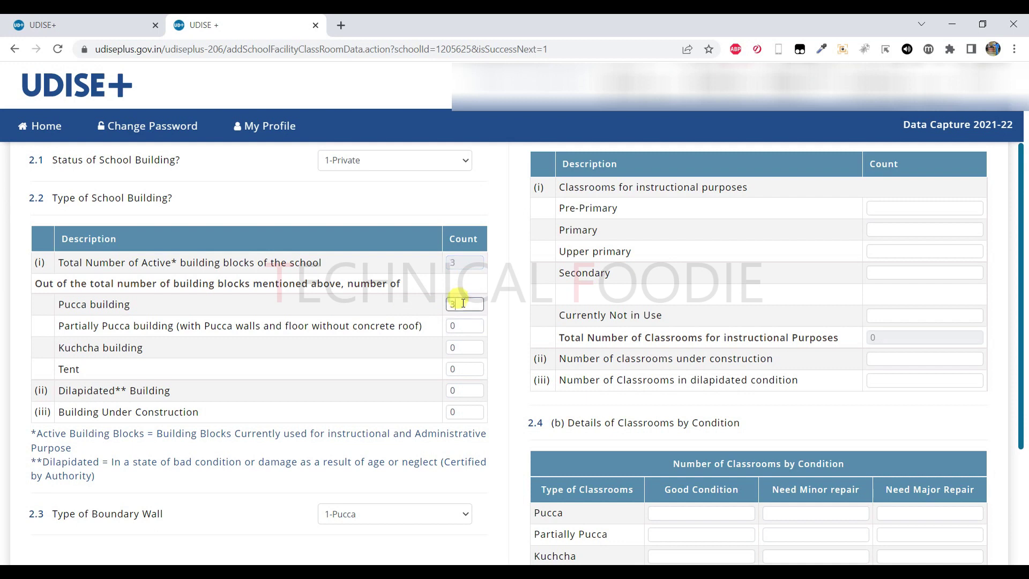
# Try 1 dilapidated building and 1 building under construction in item 2.2, and reset both counts to 0.
pyautogui.click(425, 325)
pyautogui.click(460, 387)
pyautogui.write('1')
pyautogui.press('Tab')
pyautogui.write('1')
pyautogui.press('Tab')
pyautogui.click(460, 387)
pyautogui.press('BackSpace')
pyautogui.write('0')
pyautogui.press('Tab')
pyautogui.write('0')
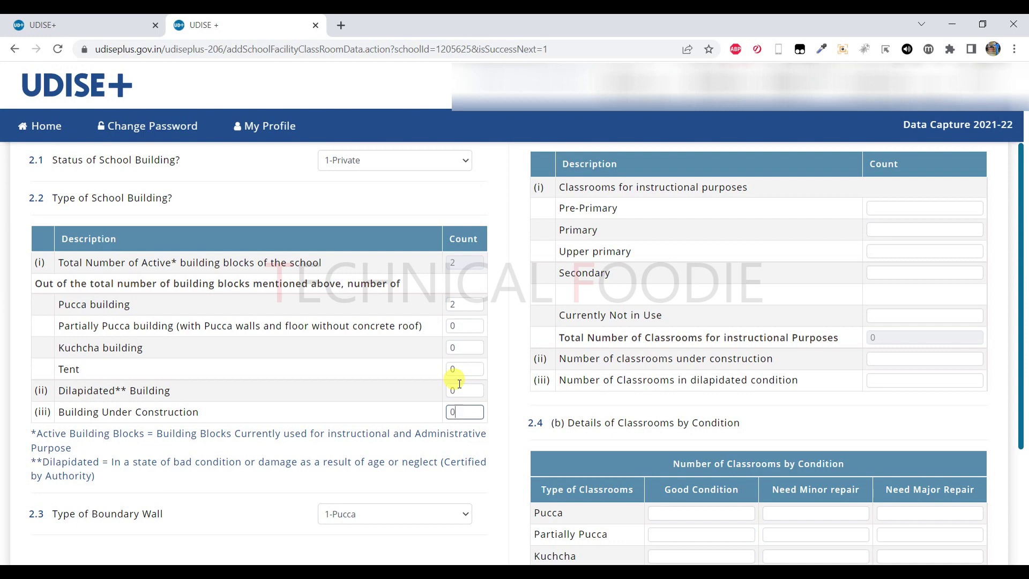
pyautogui.press('Tab')
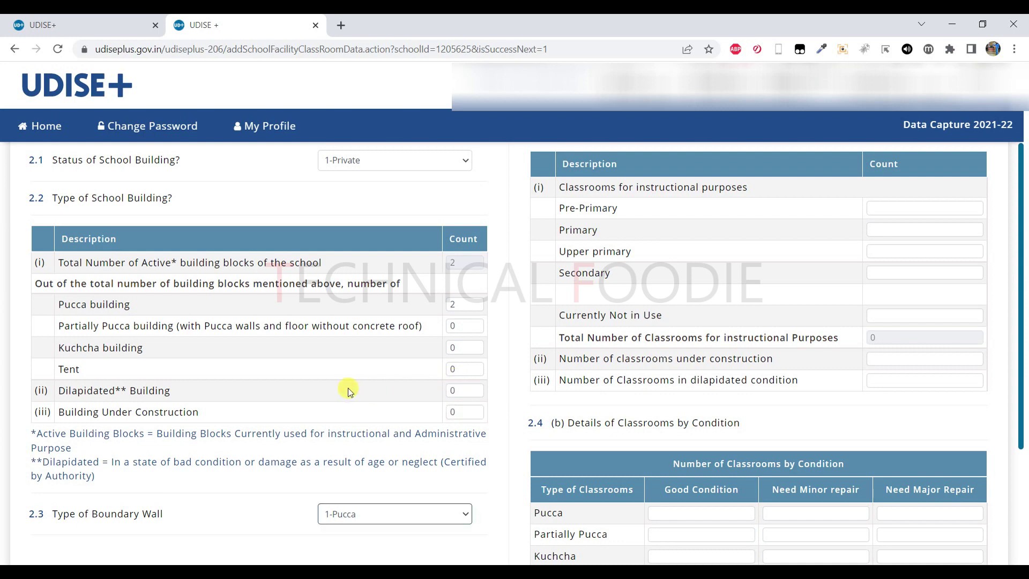
# Select 1-Pucca as the type of boundary wall in item 2.3 and review the other wall types.
pyautogui.scroll(-3, 245, 384)
pyautogui.scroll(-1, 244, 384)
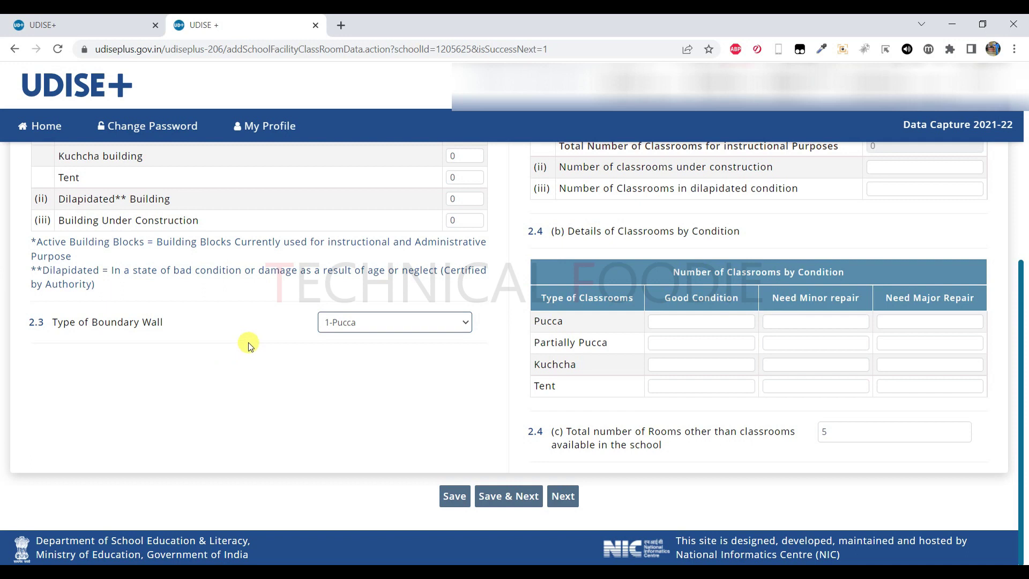
pyautogui.click(368, 324)
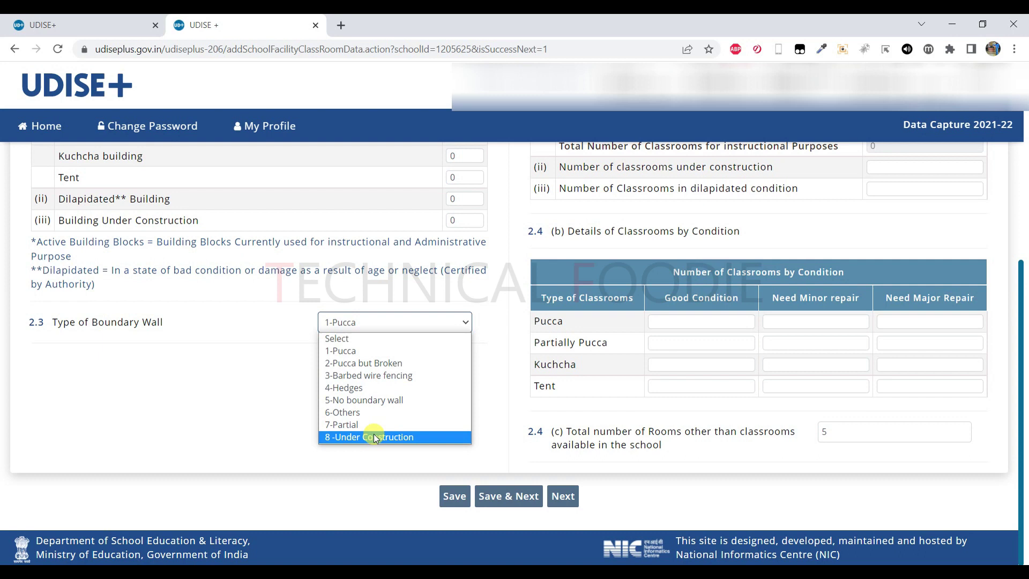
pyautogui.click(336, 353)
pyautogui.click(341, 328)
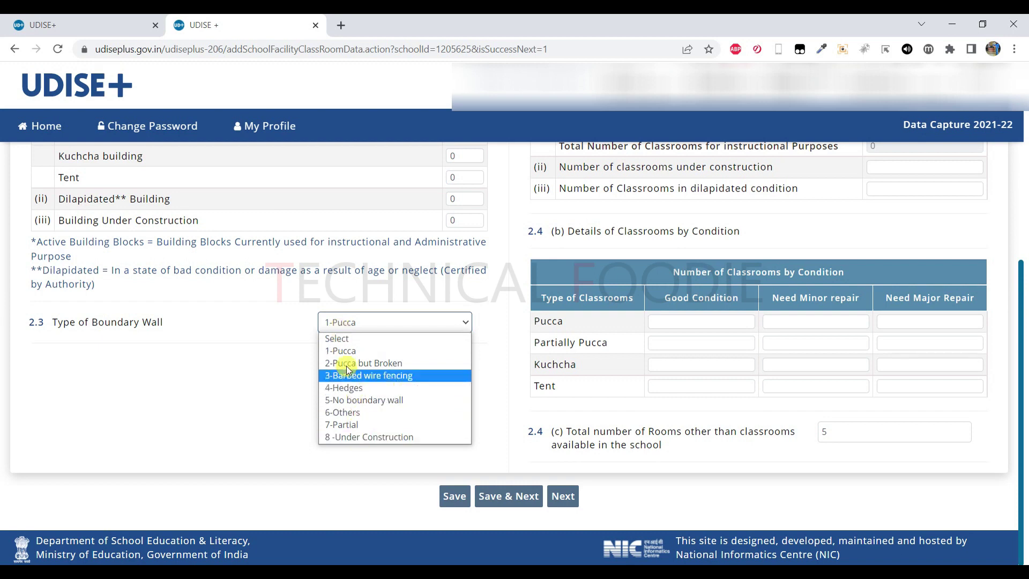
pyautogui.click(285, 353)
# Go through the instructional classroom counts in item 2.4 (a), from Pre-Primary to Currently Not in Use and the total.
pyautogui.scroll(6, 284, 352)
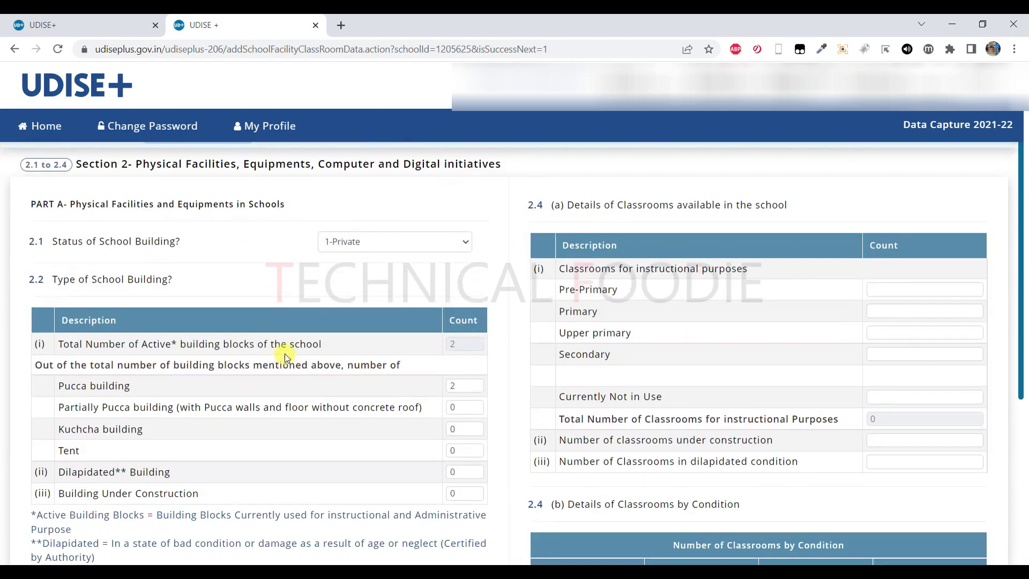
pyautogui.scroll(-2, 381, 407)
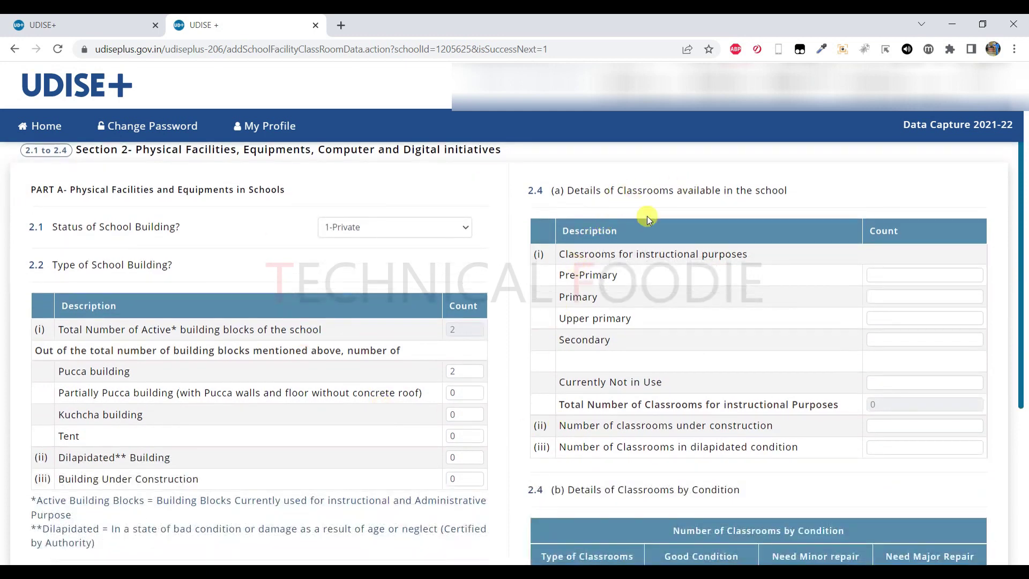
pyautogui.scroll(-1, 669, 275)
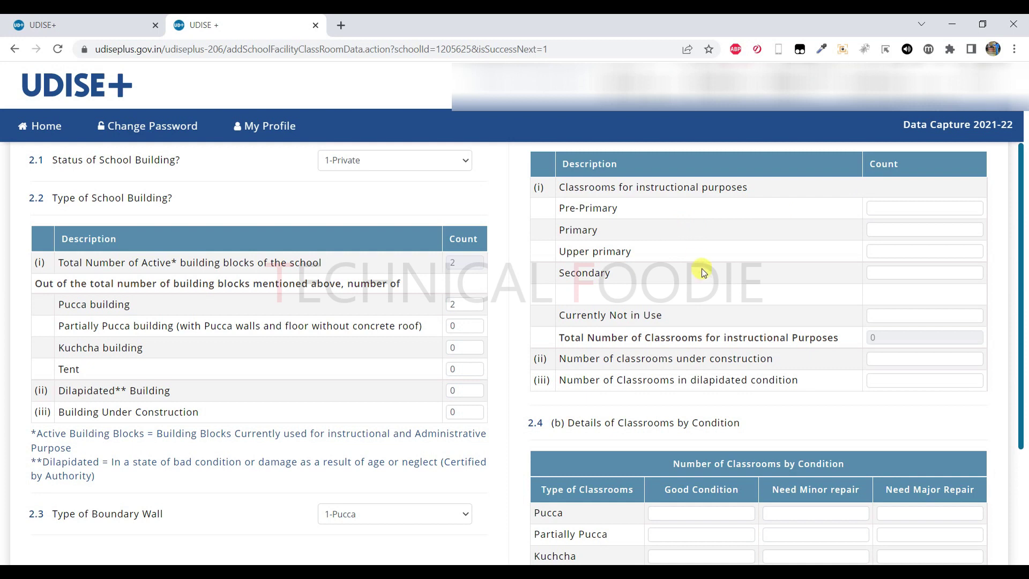
pyautogui.click(882, 208)
pyautogui.press('Tab')
pyautogui.press('Tab')
pyautogui.press('Tab')
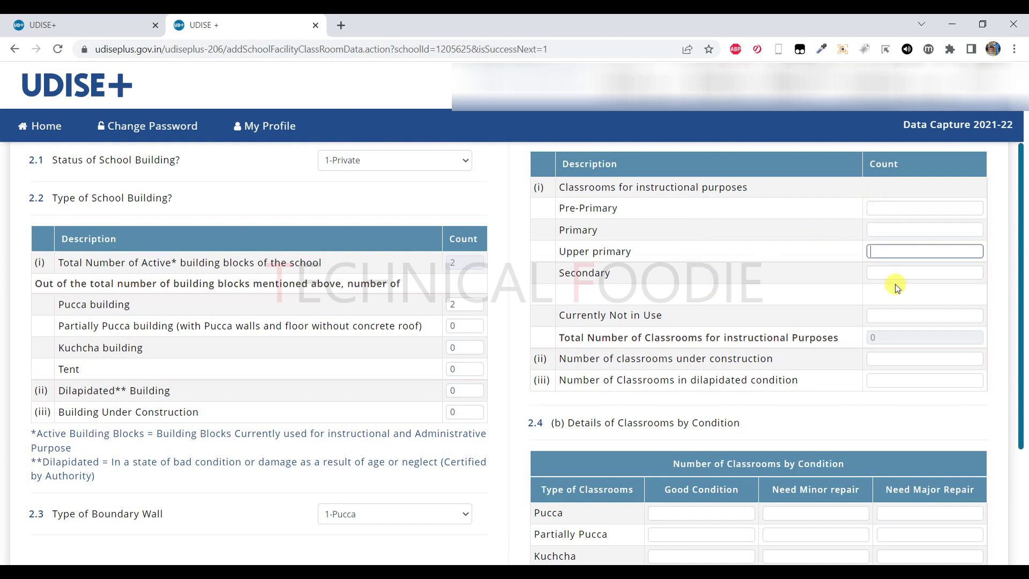
pyautogui.click(881, 316)
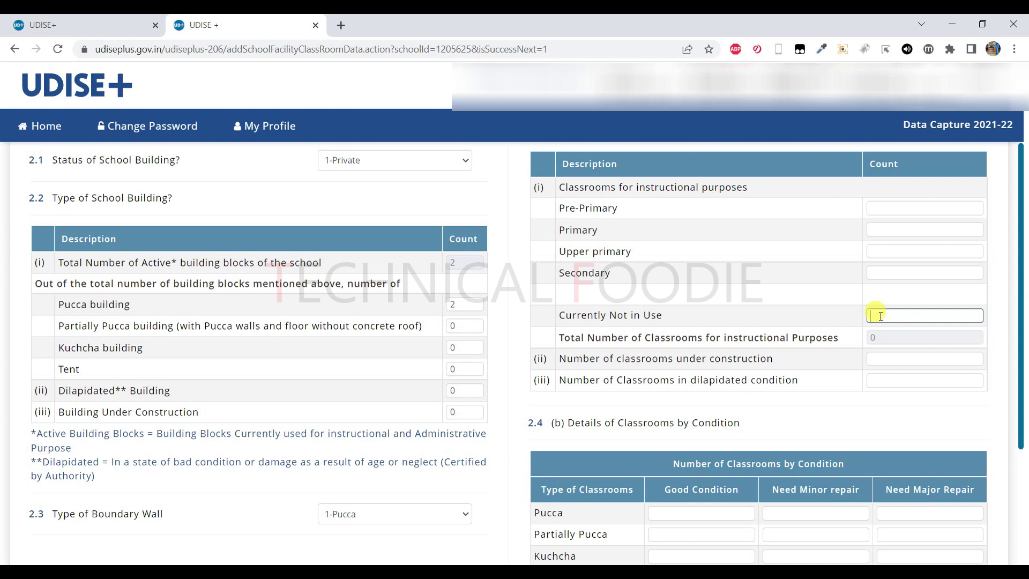
pyautogui.moveTo(873, 337); pyautogui.dragTo(856, 341)
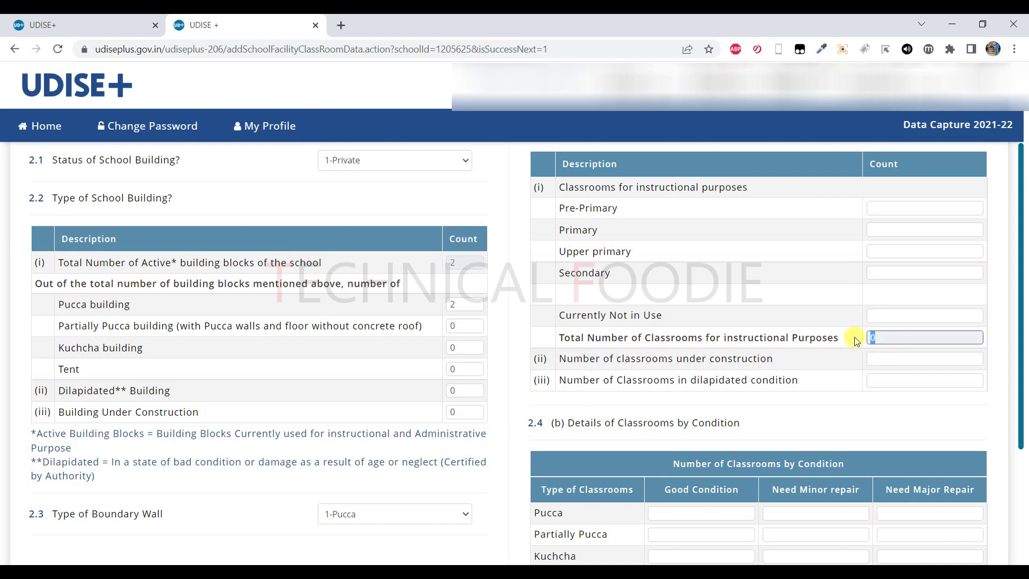
# Enter 10 classrooms each for Pre-Primary, Primary, Upper primary and Secondary, and 5 as Currently Not in Use in item 2.4 (a).
pyautogui.click(884, 207)
pyautogui.write('10')
pyautogui.press('Tab')
pyautogui.write('10')
pyautogui.press('Tab')
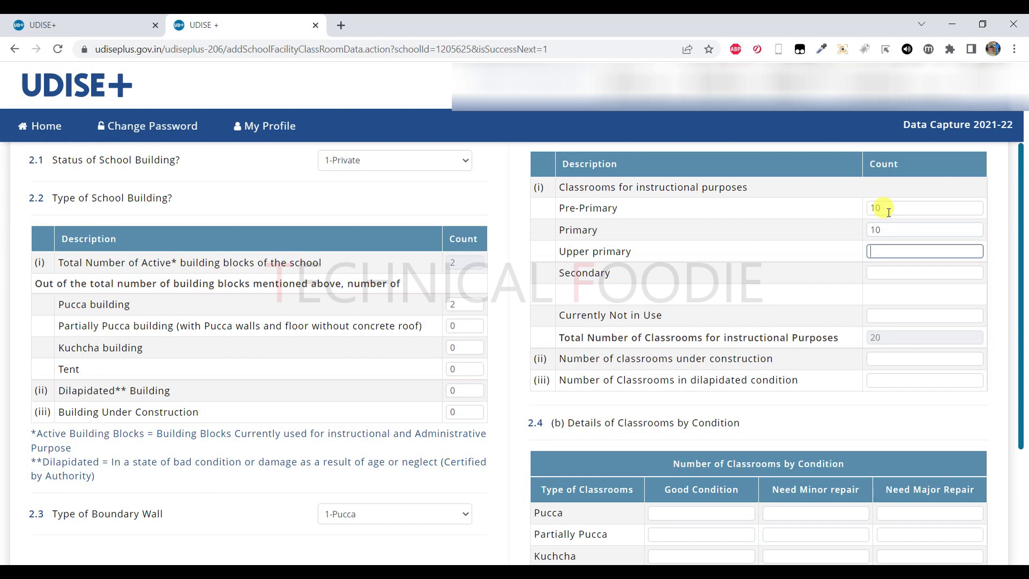
pyautogui.write('10')
pyautogui.press('Tab')
pyautogui.write('10')
pyautogui.press('Tab')
pyautogui.write('5')
pyautogui.press('Tab')
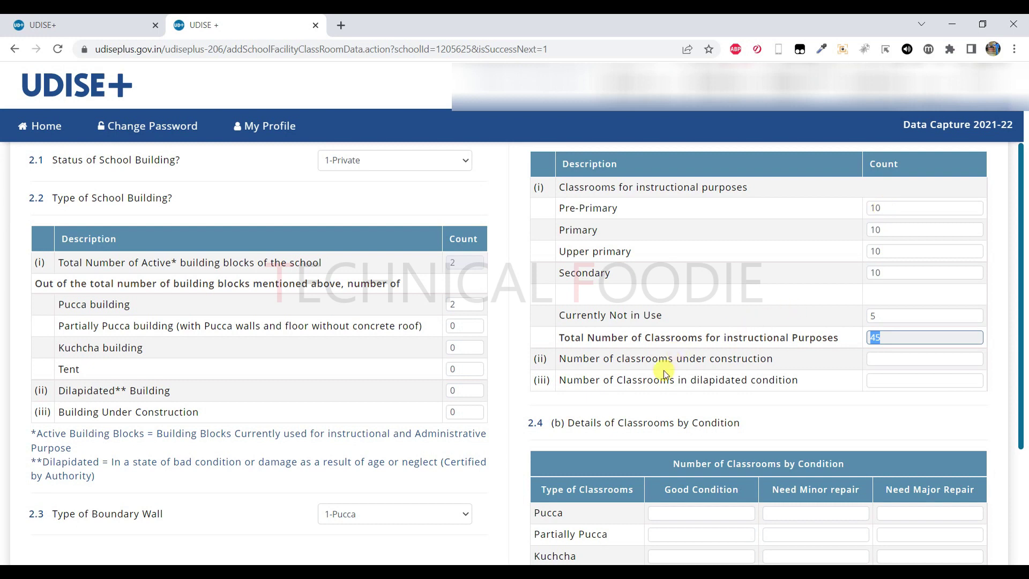
# Review the fields for classrooms under construction and in dilapidated condition in item 2.4 (a), leaving both blank.
pyautogui.click(874, 360)
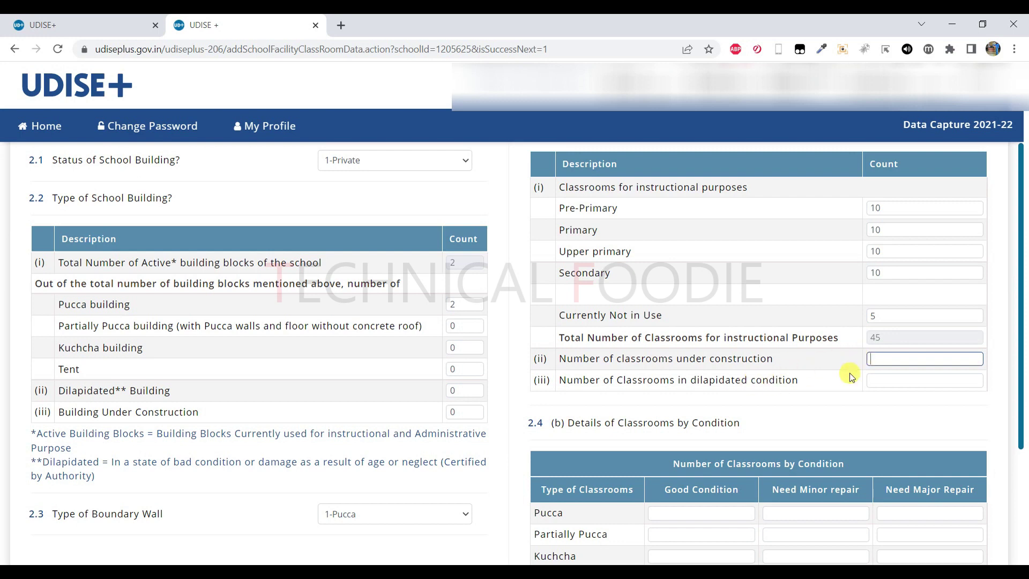
pyautogui.click(869, 379)
pyautogui.scroll(-3, 854, 386)
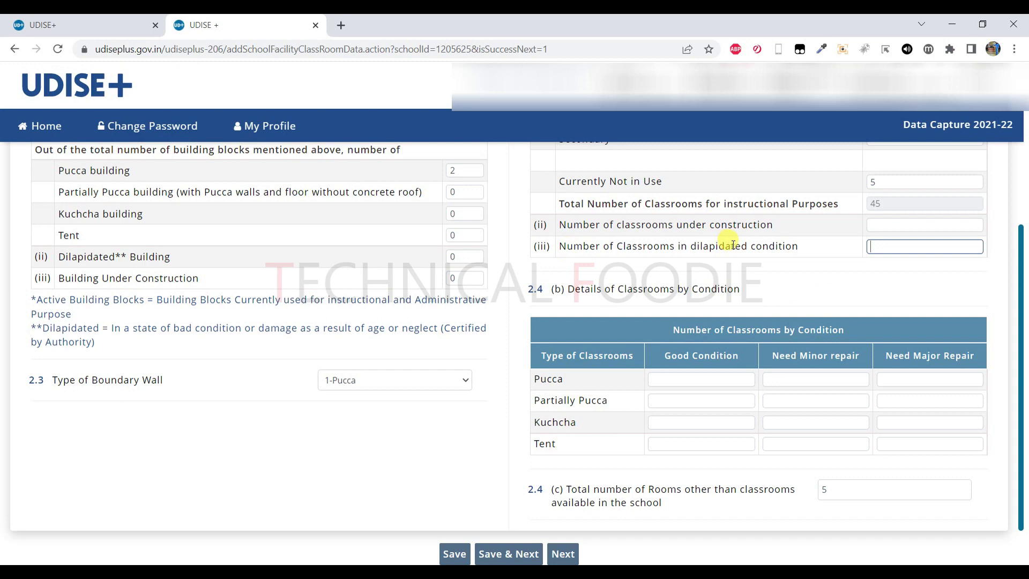
pyautogui.scroll(1, 729, 272)
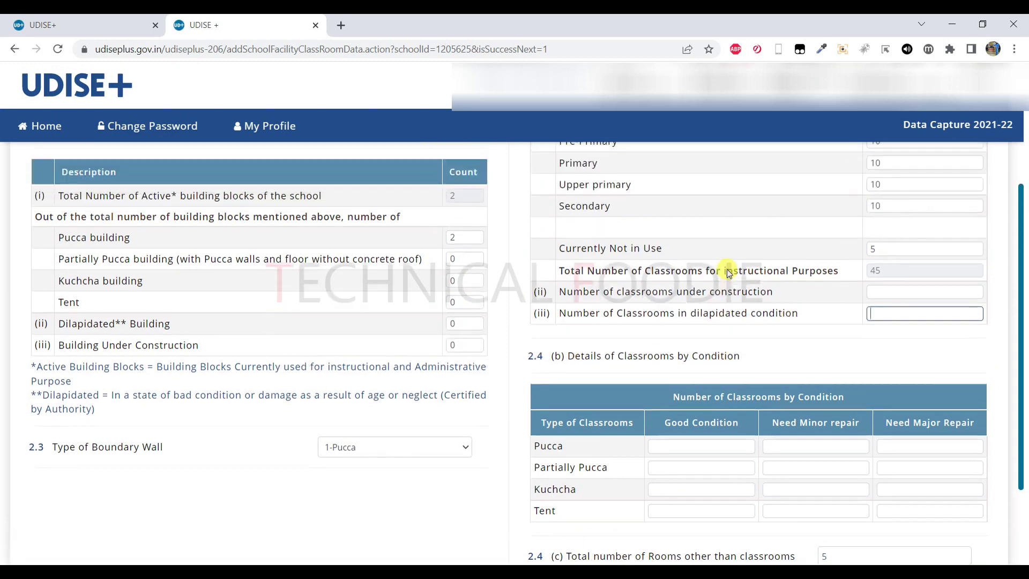
# Examine the item 2.4 (b) table of classrooms by type and repair condition in relation to the total number of instructional classrooms.
pyautogui.scroll(-1, 622, 374)
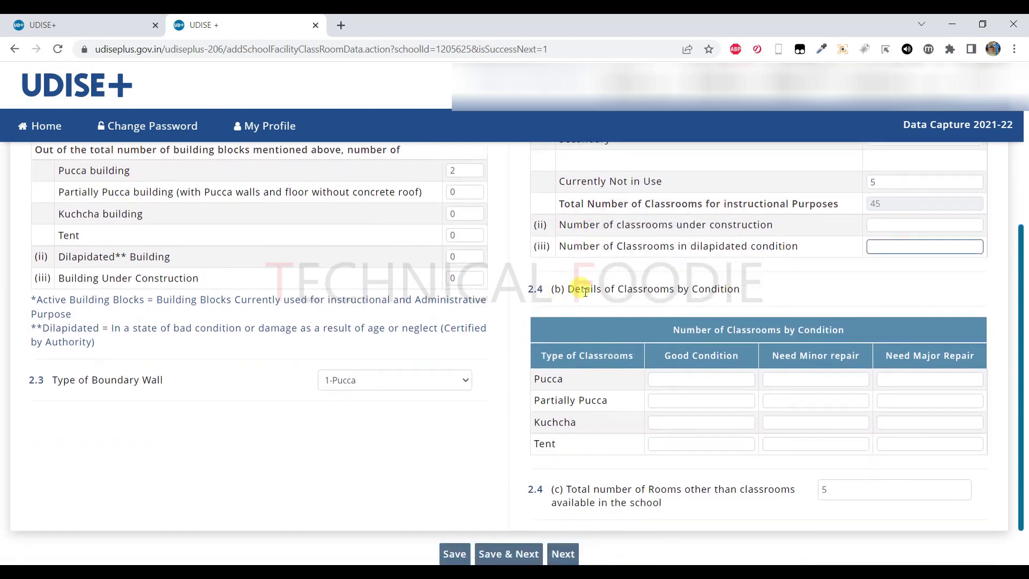
pyautogui.scroll(-1, 613, 287)
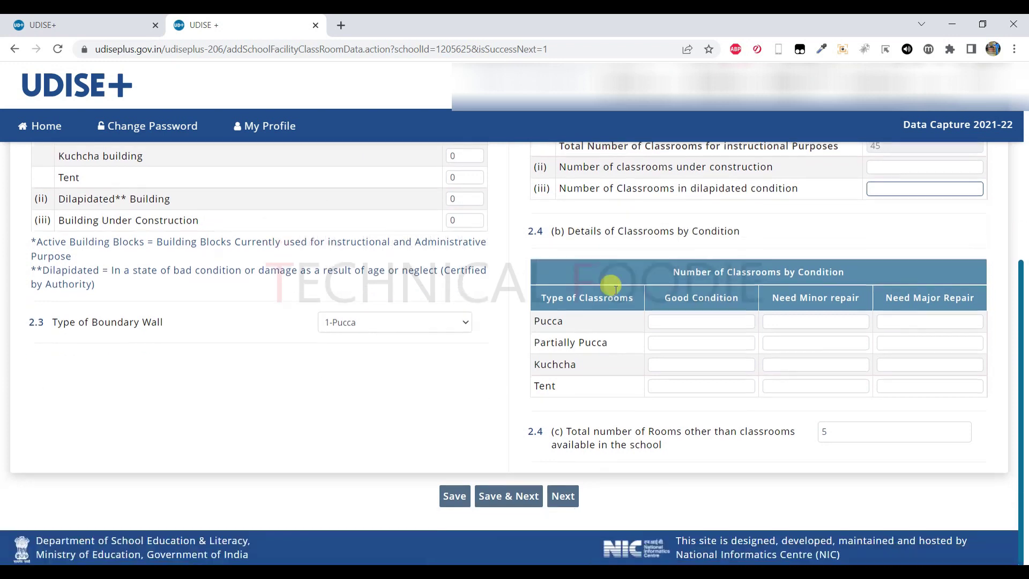
pyautogui.scroll(1, 847, 333)
pyautogui.doubleClick(883, 213)
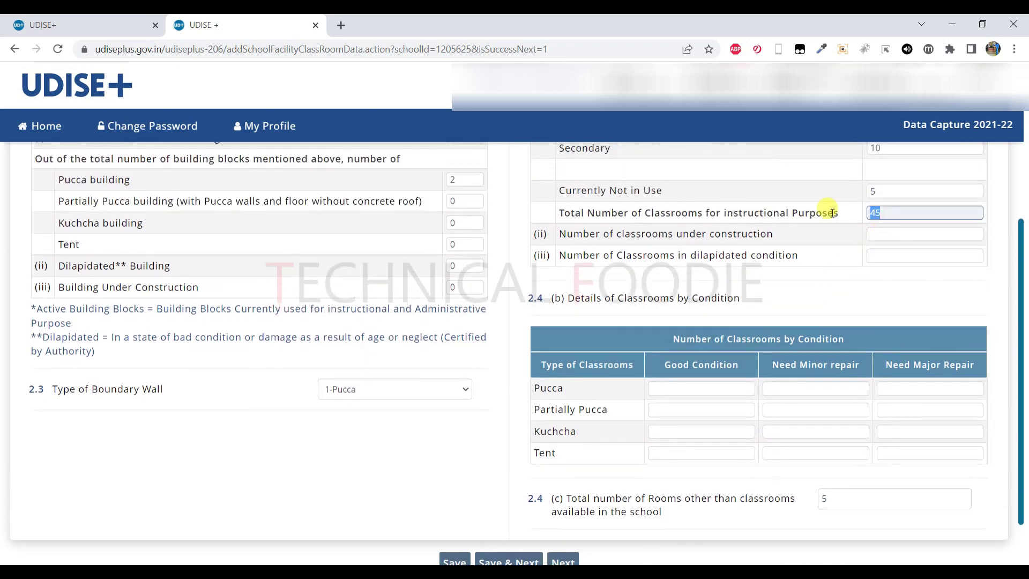
pyautogui.click(679, 390)
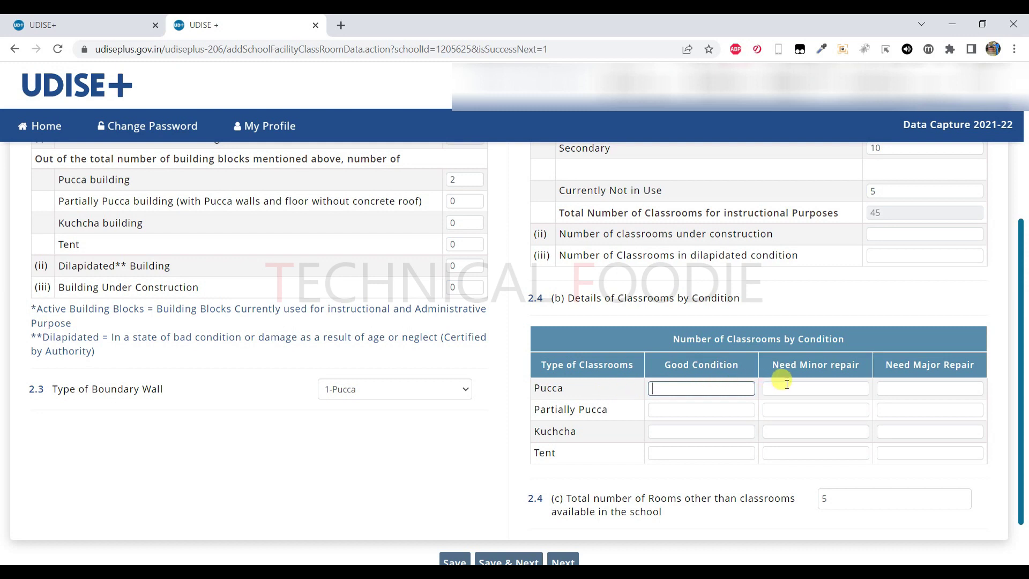
pyautogui.moveTo(659, 370); pyautogui.dragTo(726, 362)
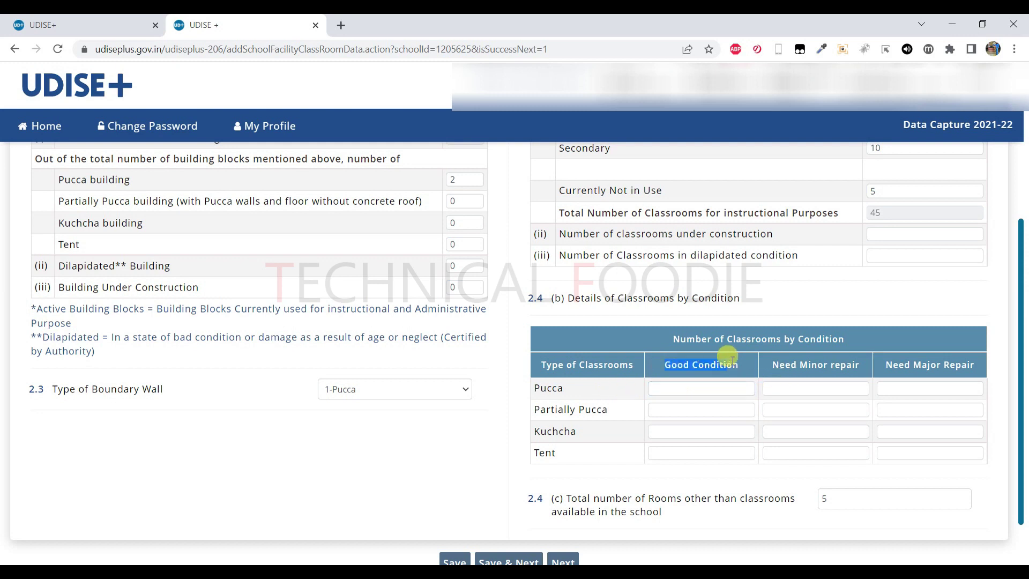
pyautogui.click(779, 377)
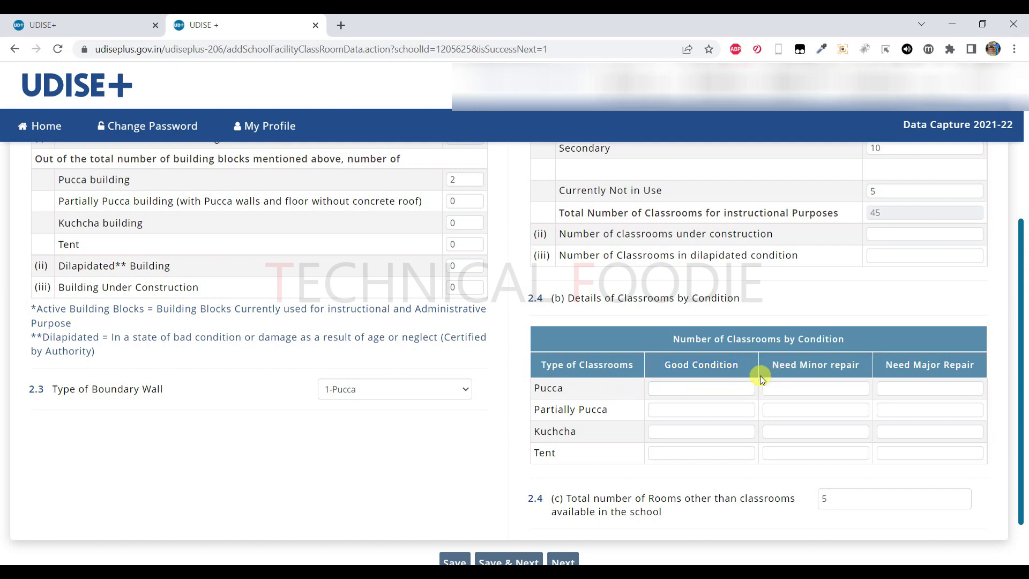
pyautogui.click(841, 388)
pyautogui.moveTo(887, 366); pyautogui.dragTo(972, 371)
pyautogui.click(939, 388)
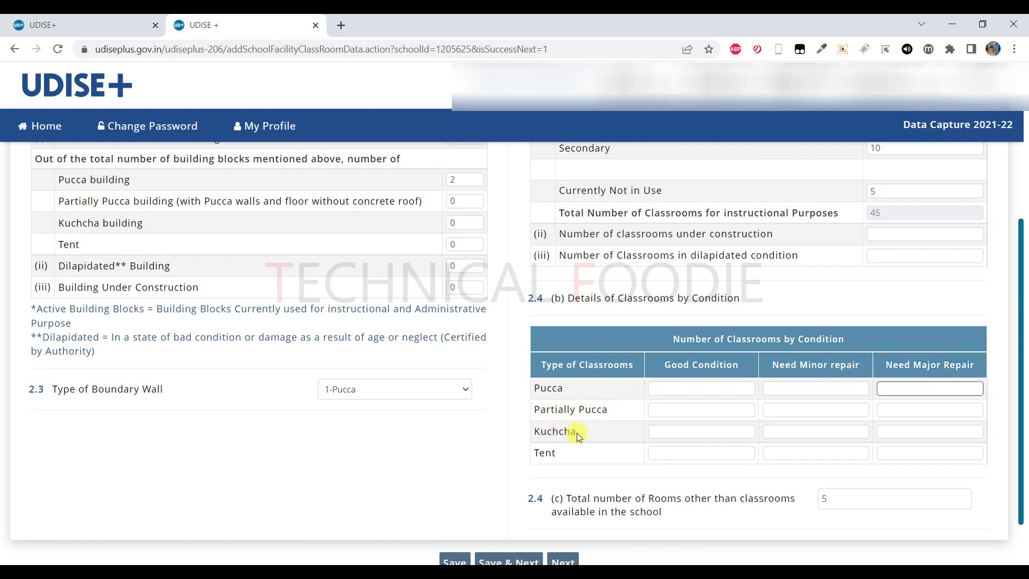
pyautogui.scroll(-2, 575, 454)
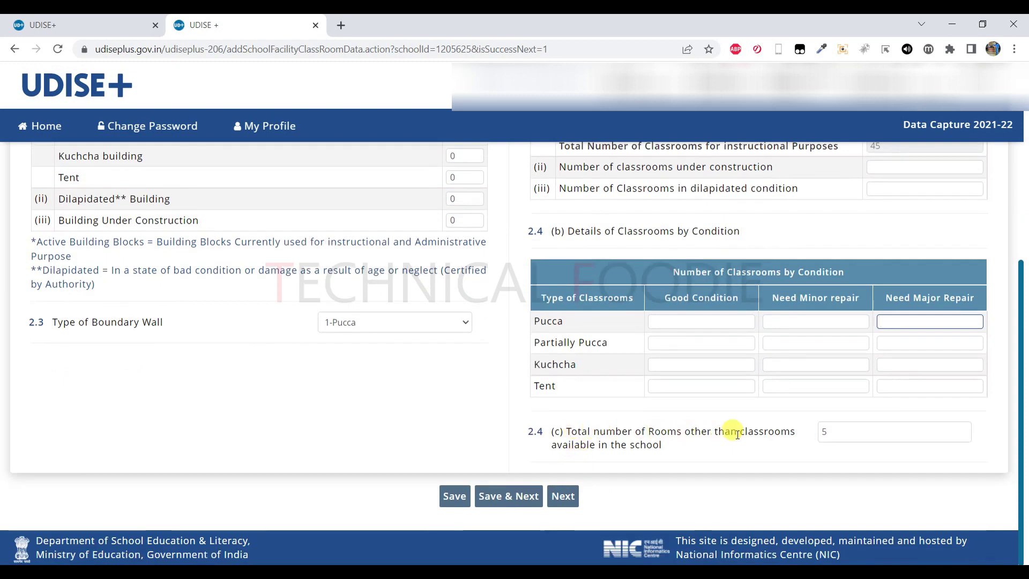
# Check the number of rooms other than classrooms in item 2.4 (c), look over the whole form and open the 2.5 to 2.18 section.
pyautogui.doubleClick(832, 437)
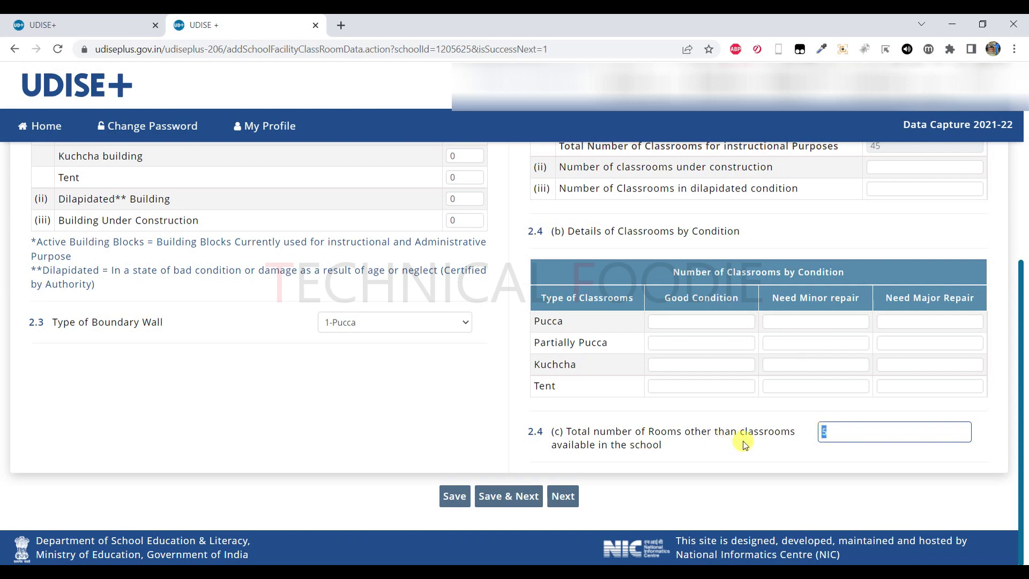
pyautogui.scroll(6, 732, 455)
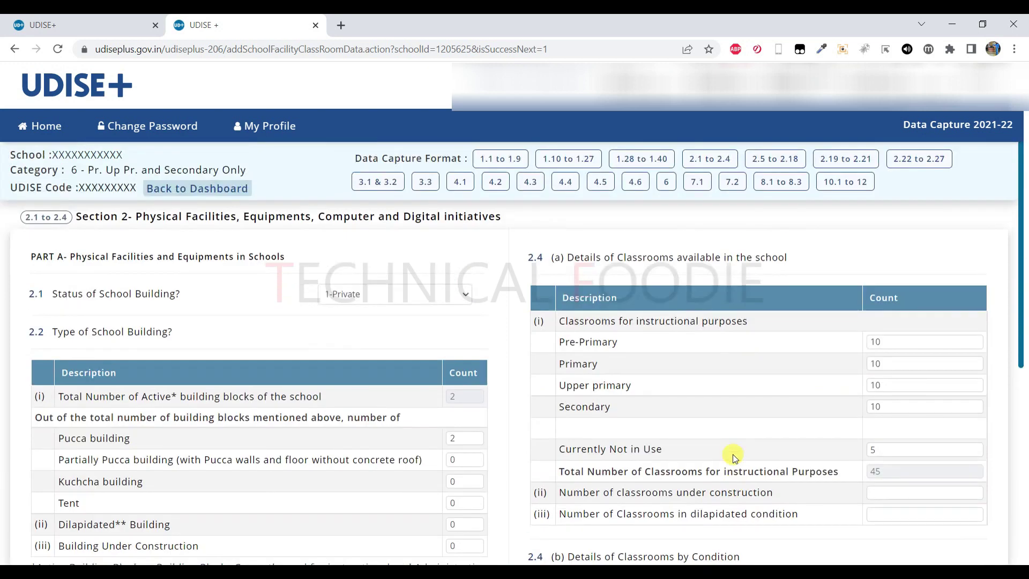
pyautogui.scroll(-7, 732, 455)
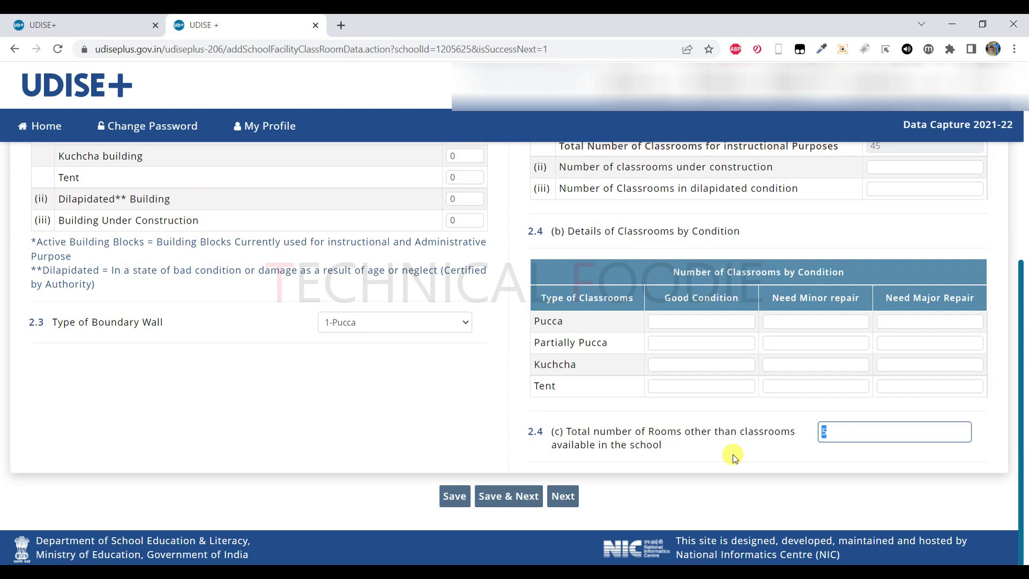
pyautogui.scroll(7, 733, 454)
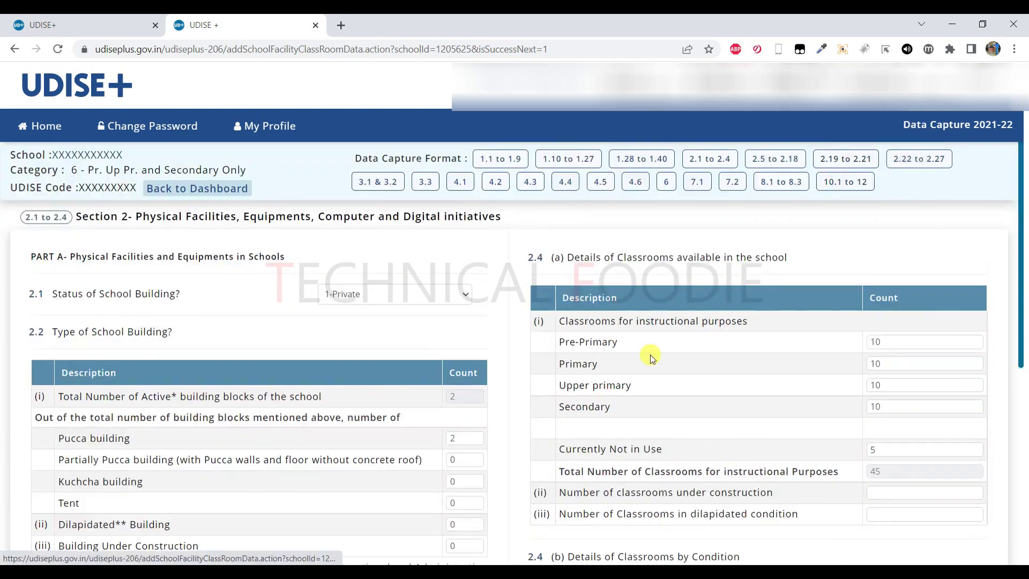
pyautogui.scroll(-7, 650, 352)
pyautogui.scroll(6, 650, 352)
pyautogui.scroll(1, 650, 357)
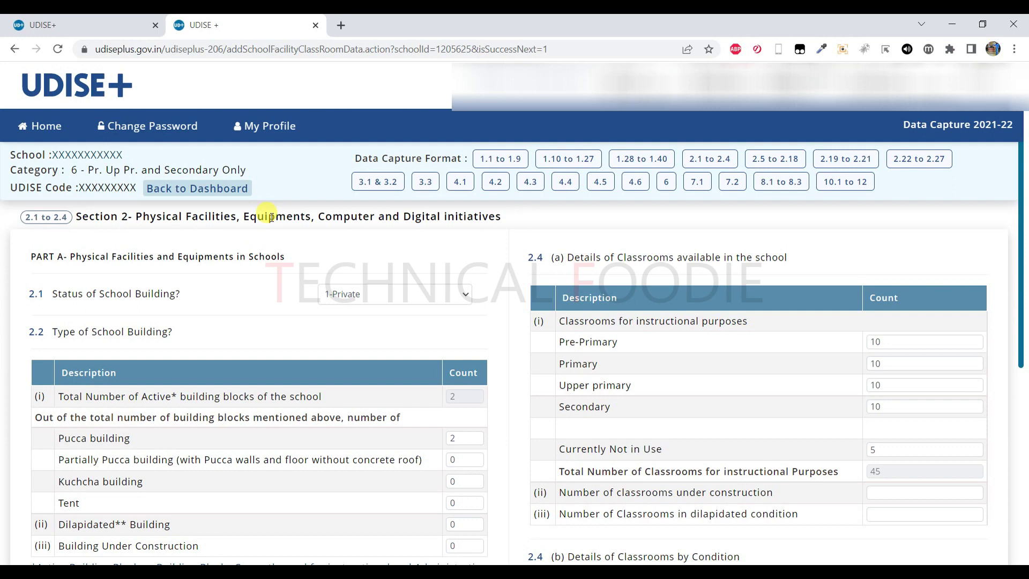
pyautogui.scroll(-6, 586, 404)
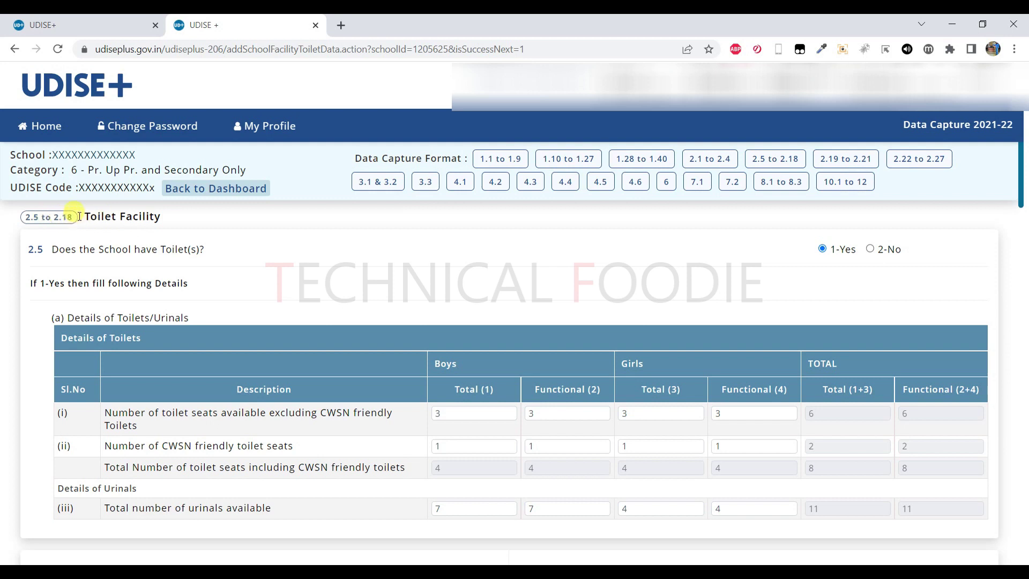
# Try 2-No as the answer on school toilets in item 2.5 and set it back to 1-Yes.
pyautogui.moveTo(79, 216); pyautogui.dragTo(165, 216)
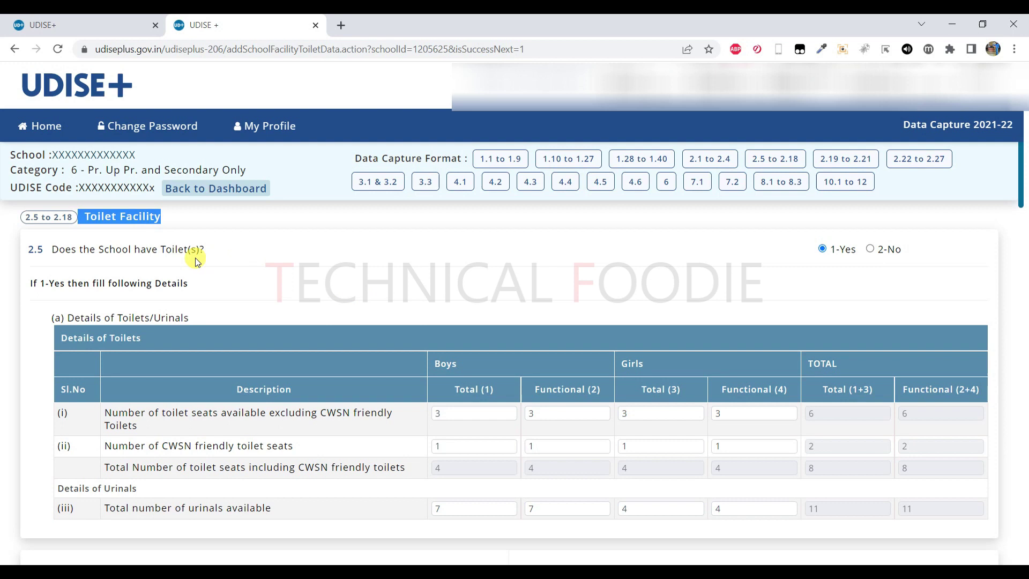
pyautogui.click(870, 248)
pyautogui.click(825, 248)
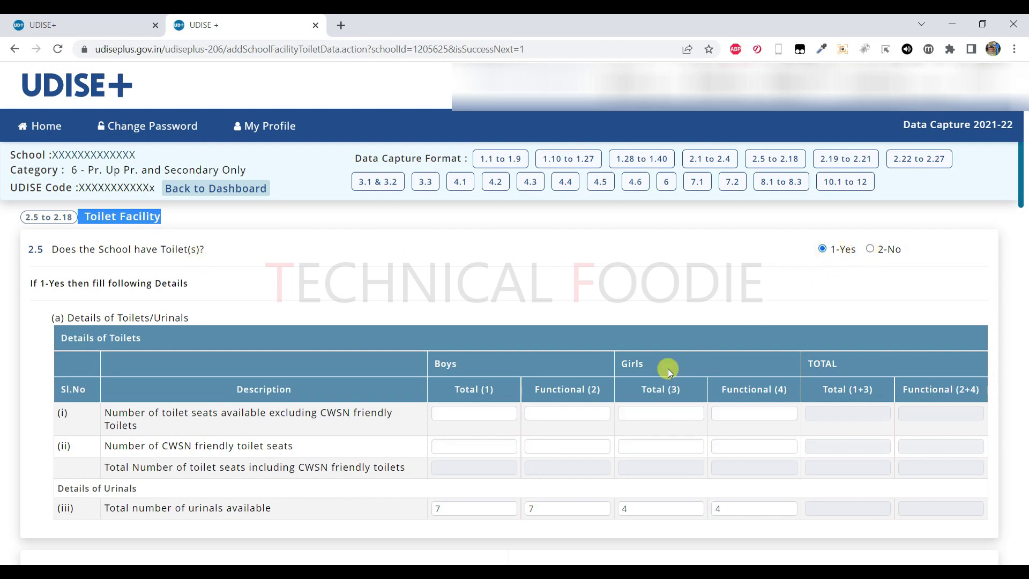
pyautogui.click(868, 249)
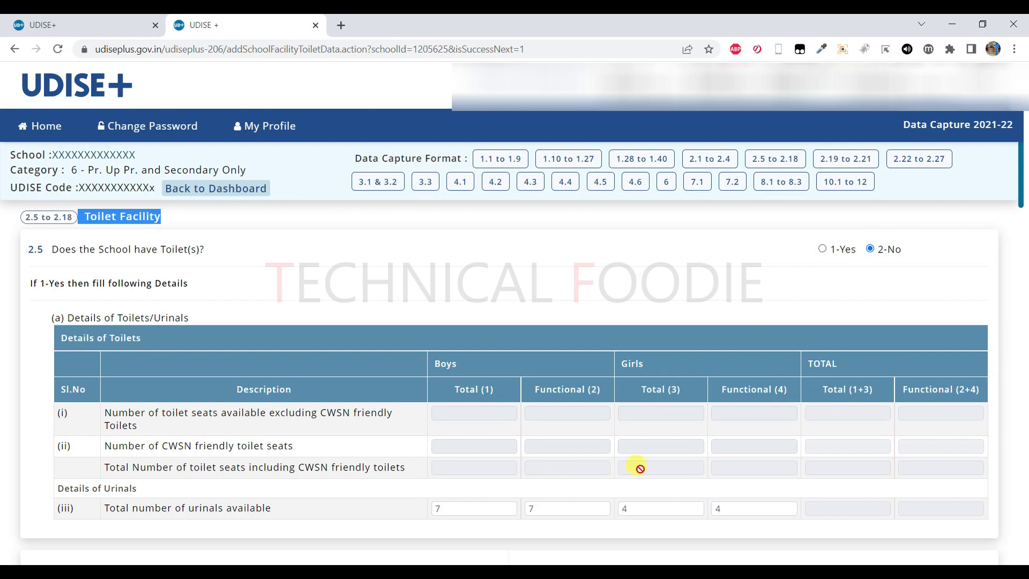
pyautogui.click(824, 250)
pyautogui.scroll(-1, 287, 386)
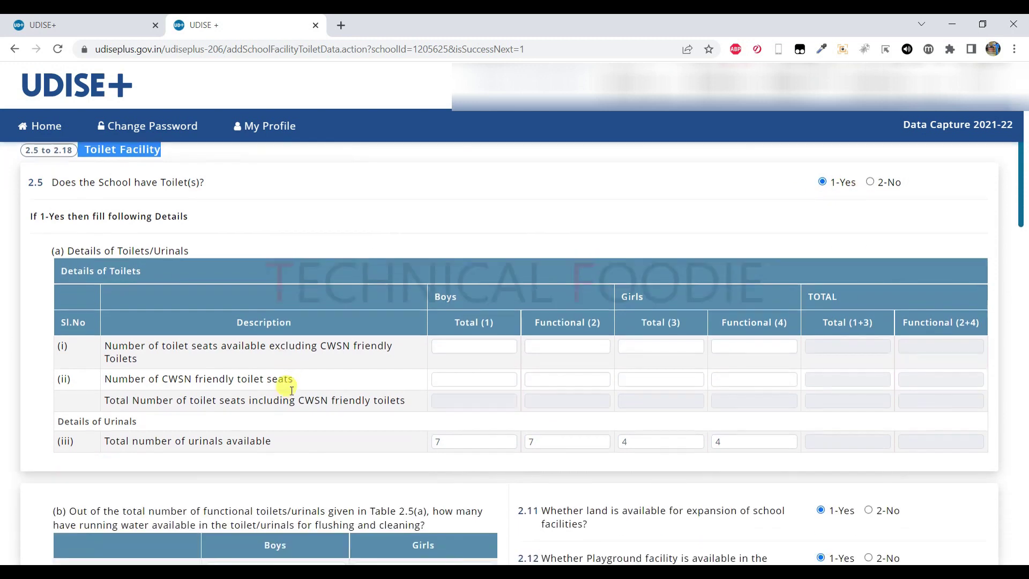
# Examine the rows for toilet seats excluding CWSN friendly toilets and for CWSN friendly seats in item 2.5 (a), leaving them blank.
pyautogui.moveTo(103, 346); pyautogui.dragTo(172, 358)
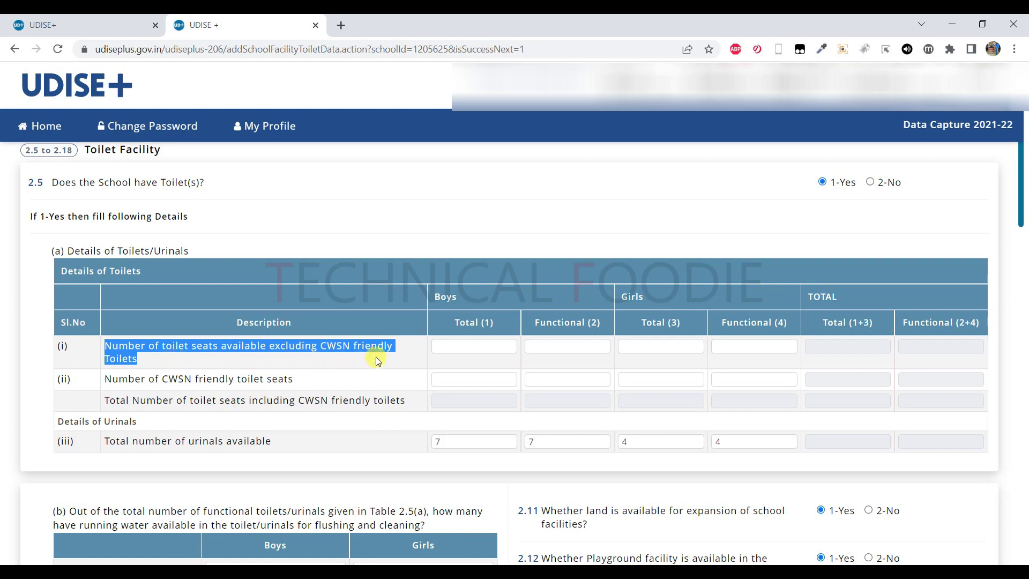
pyautogui.click(446, 344)
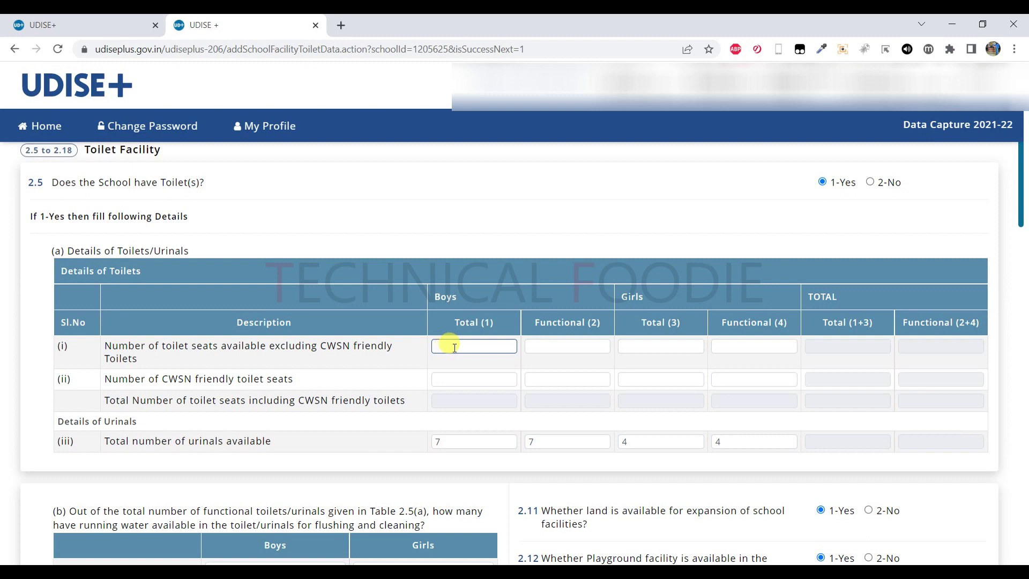
pyautogui.moveTo(437, 294); pyautogui.dragTo(519, 337)
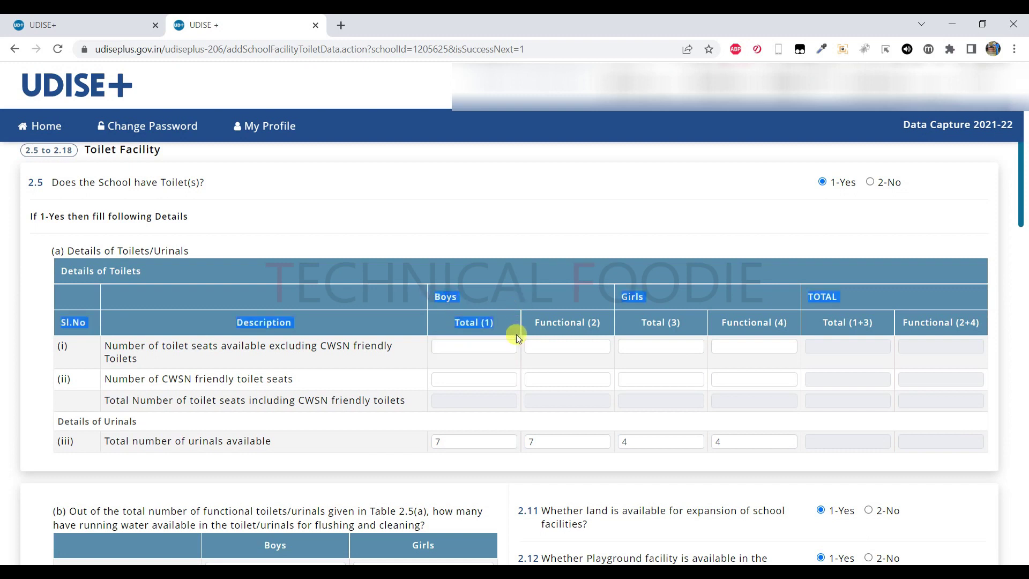
pyautogui.click(541, 324)
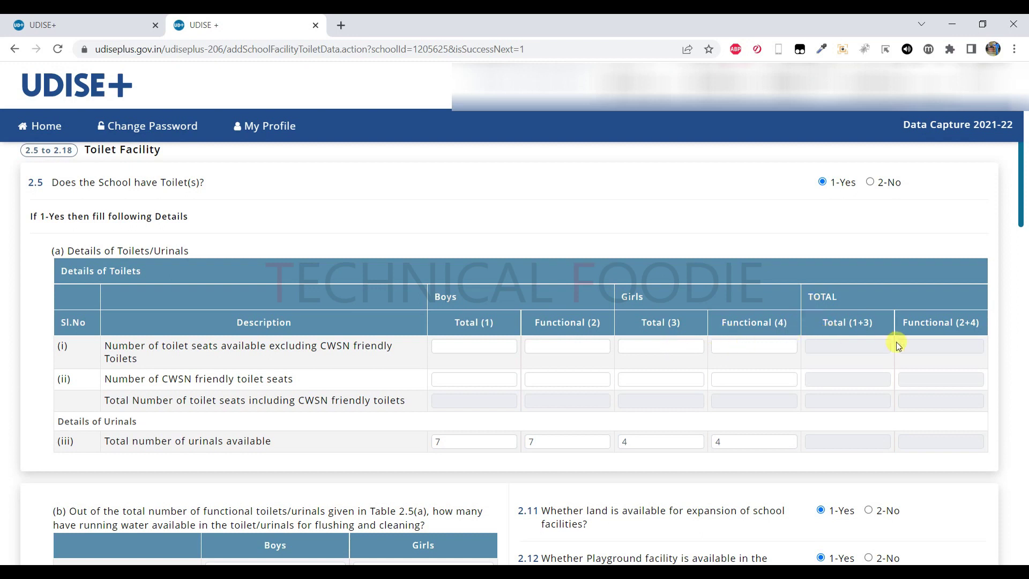
pyautogui.moveTo(103, 380); pyautogui.dragTo(298, 387)
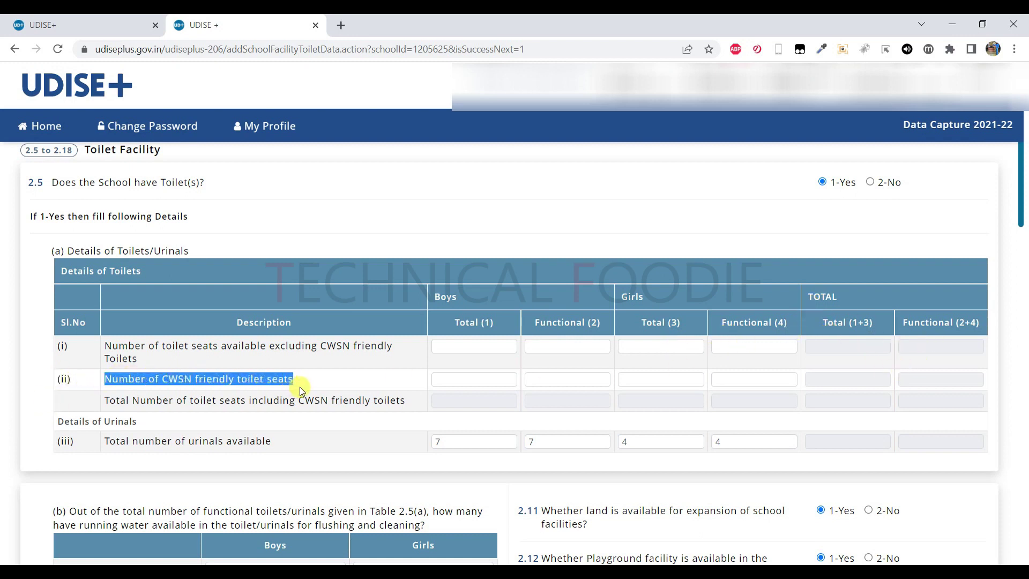
pyautogui.click(436, 379)
pyautogui.click(451, 346)
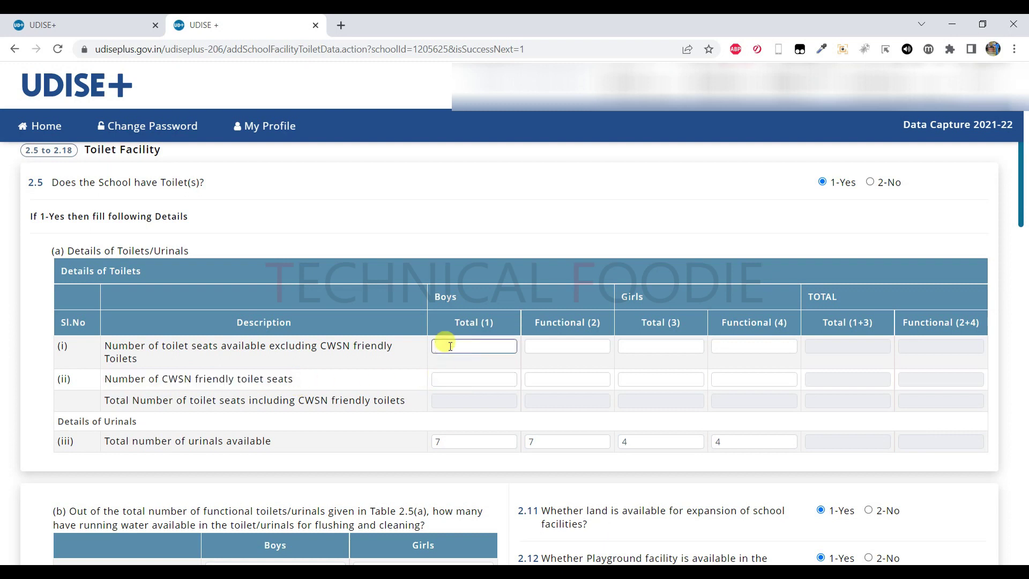
pyautogui.click(457, 381)
pyautogui.click(530, 378)
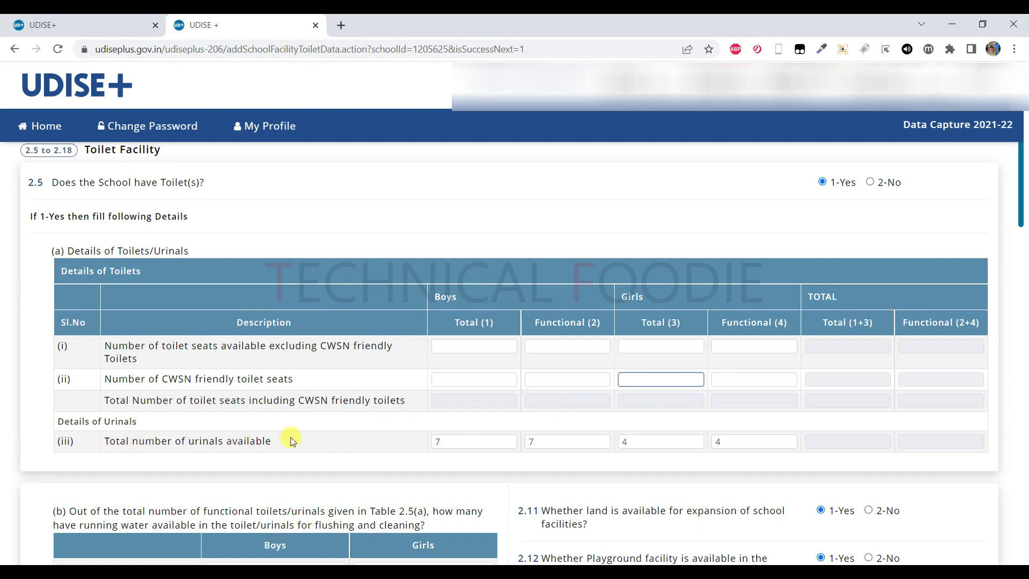
# Check the boys' and girls' urinal counts in item 2.5 (a) and read the running water question in item 2.5 (b).
pyautogui.click(473, 442)
pyautogui.click(599, 441)
pyautogui.click(661, 441)
pyautogui.click(719, 440)
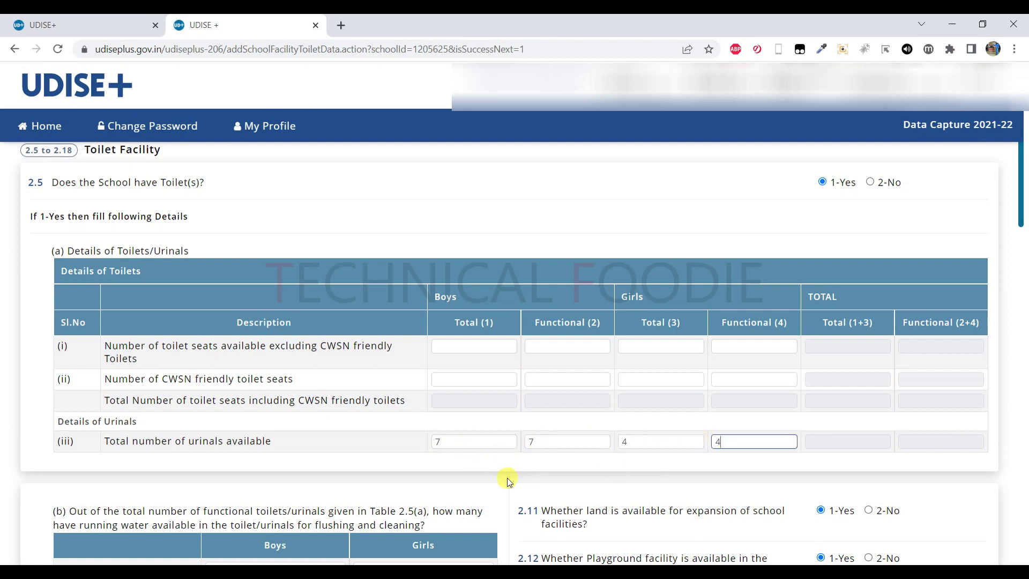
pyautogui.scroll(-4, 507, 477)
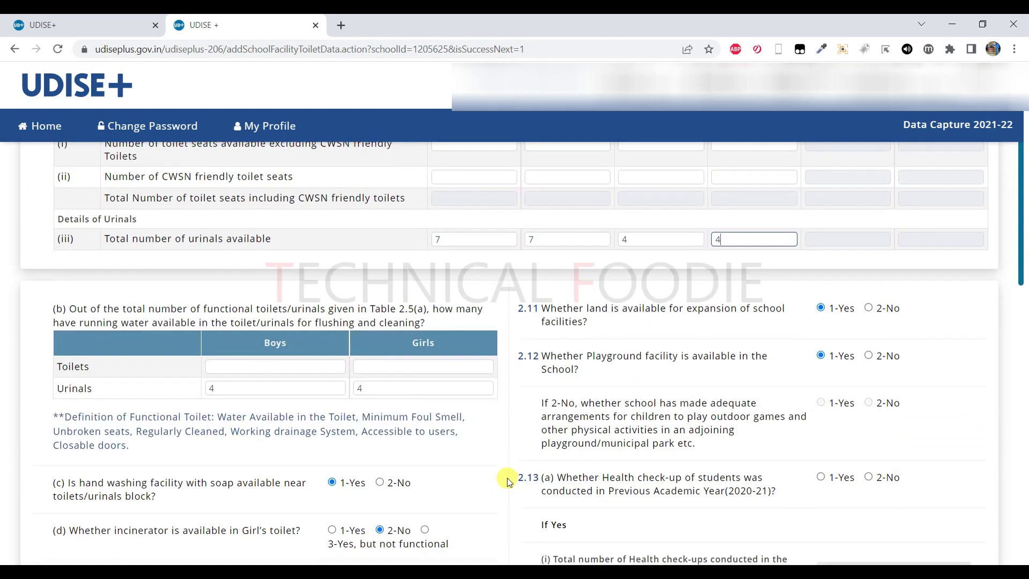
pyautogui.scroll(-1, 507, 480)
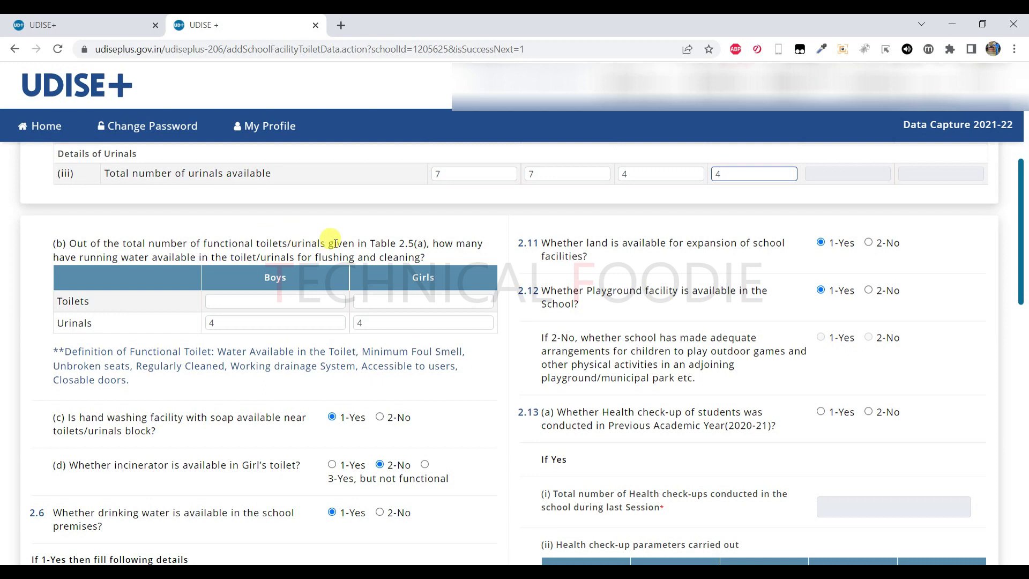
# Enter 4 total and 4 functional toilet seats excluding CWSN friendly toilets for both boys and girls in item 2.5 (a).
pyautogui.scroll(2, 331, 238)
pyautogui.click(455, 211)
pyautogui.click(455, 210)
pyautogui.write('4')
pyautogui.press('Tab')
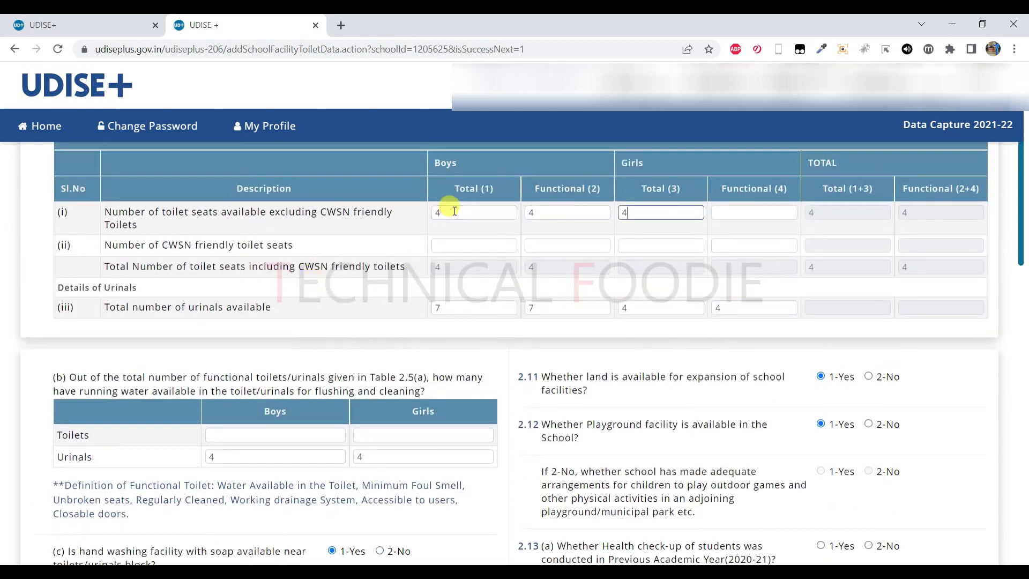
pyautogui.write('4')
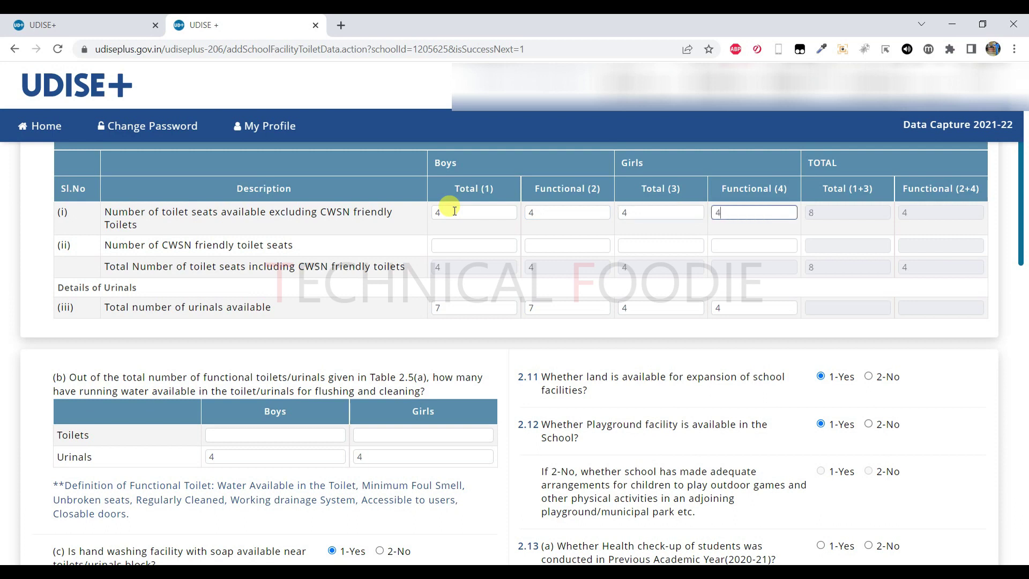
pyautogui.press('Tab')
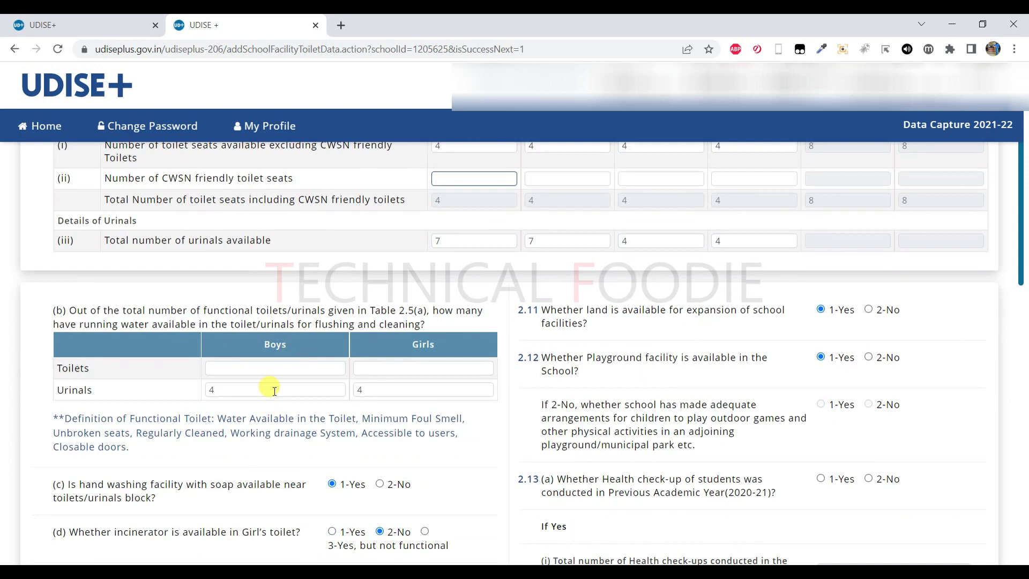
# Set the number of toilets with running water in item 2.5 (b) to 4 for boys and 4 for girls.
pyautogui.scroll(-1, 267, 401)
pyautogui.click(260, 367)
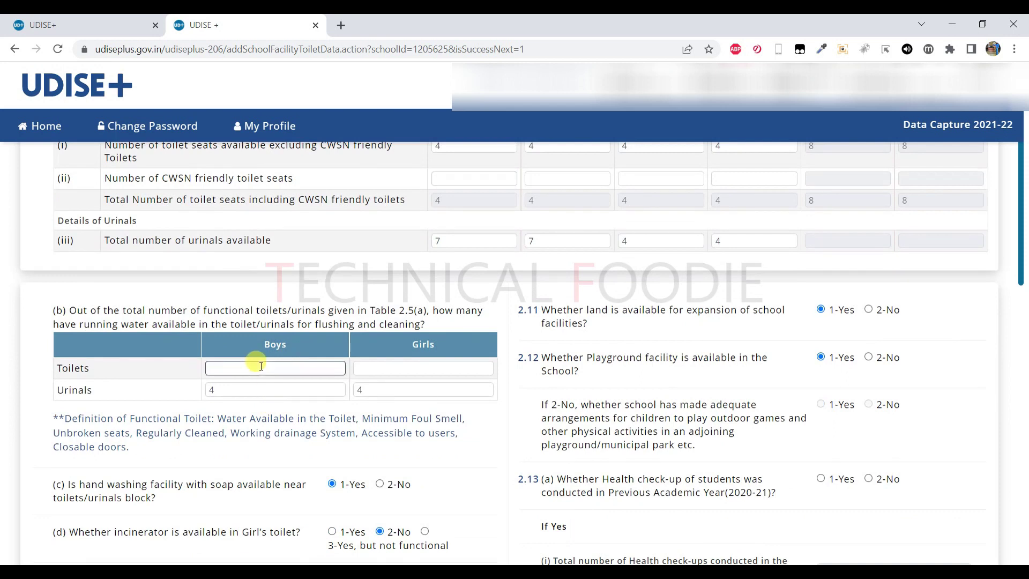
pyautogui.scroll(2, 528, 295)
pyautogui.doubleClick(531, 280)
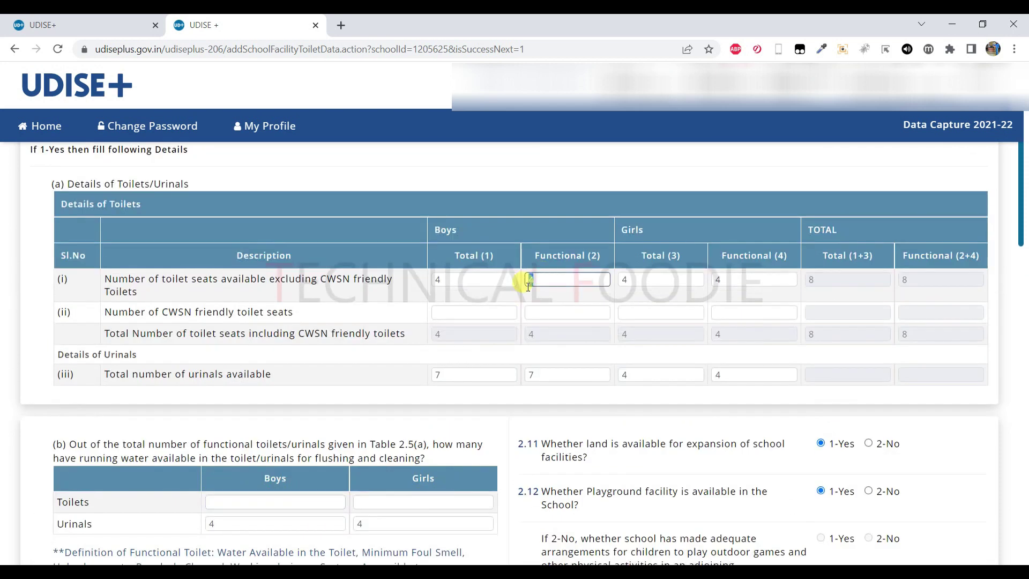
pyautogui.click(247, 504)
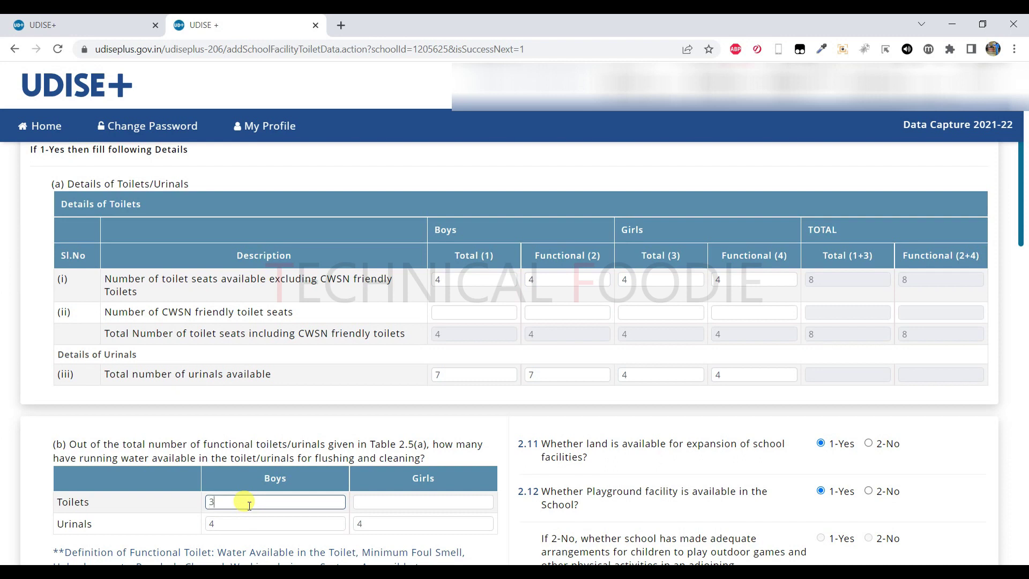
pyautogui.press('BackSpace')
pyautogui.scroll(-1, 250, 505)
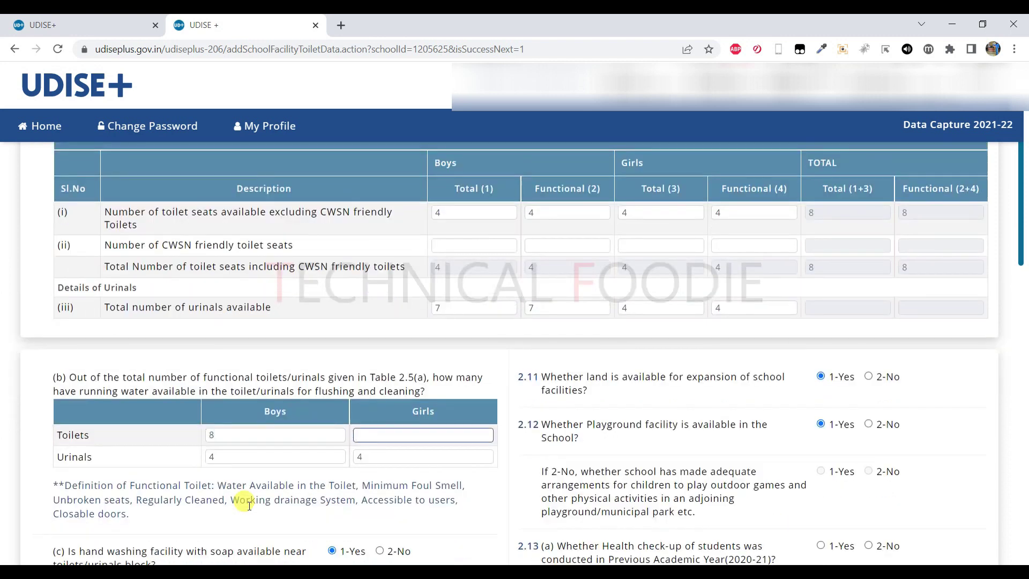
pyautogui.hotkey('shift', 'Tab')
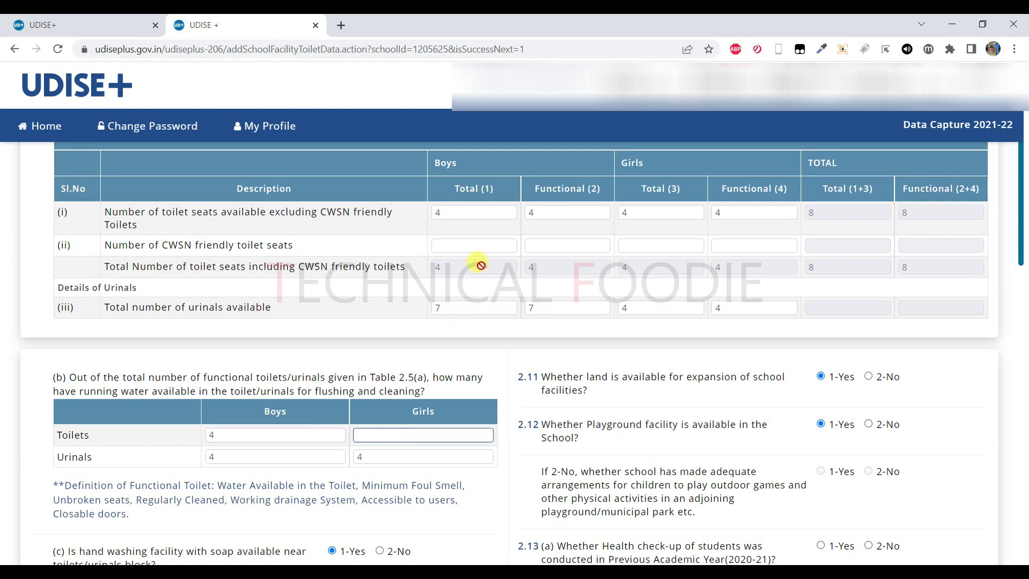
pyautogui.doubleClick(527, 213)
pyautogui.click(366, 434)
pyautogui.write('4')
# Review the answers on hand washing near toilets, the incinerator in the girls' toilet and drinking water availability in items 2.5 (c) to 2.6.
pyautogui.scroll(-5, 368, 435)
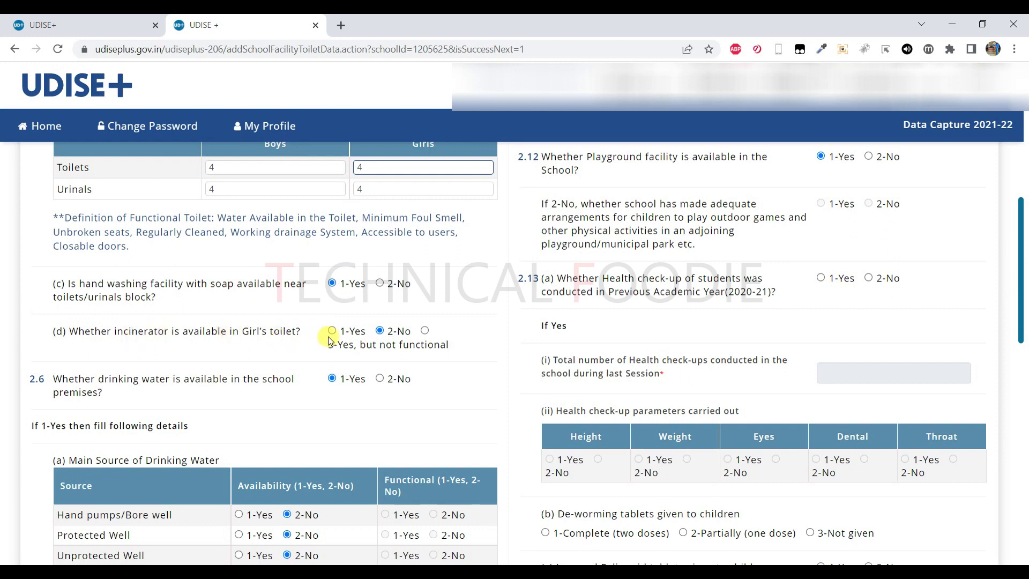
pyautogui.doubleClick(400, 344)
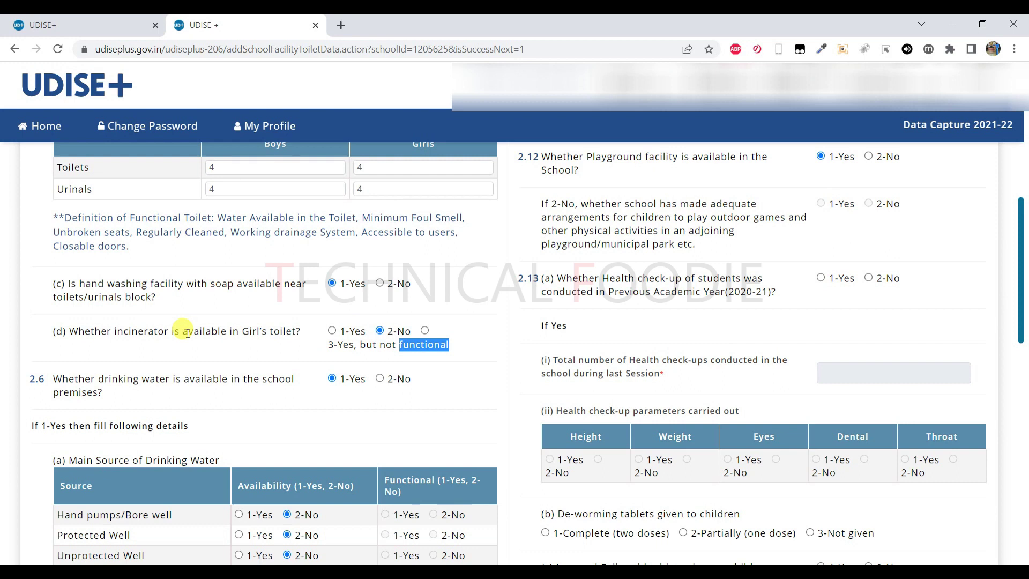
pyautogui.scroll(-3, 186, 333)
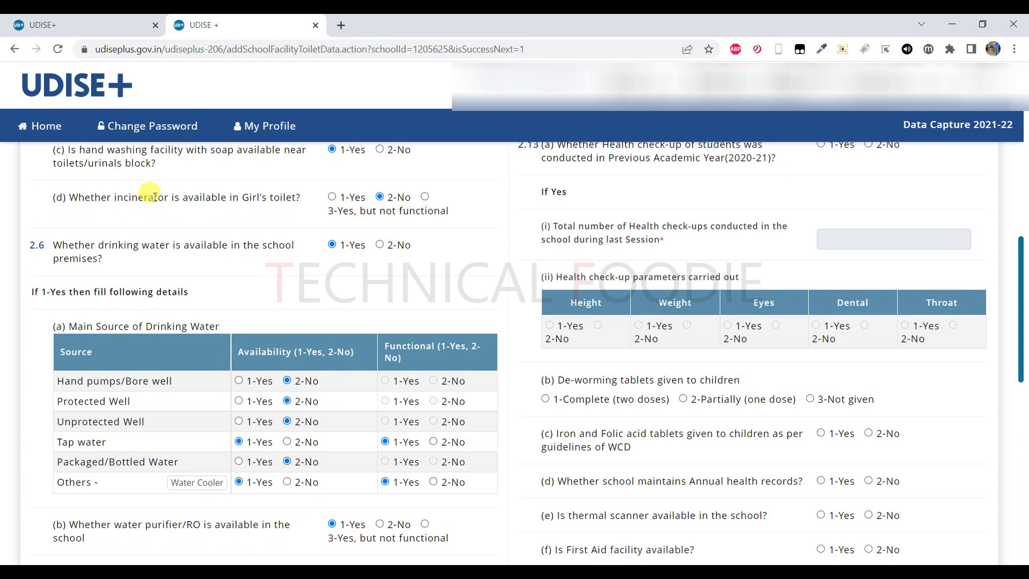
pyautogui.doubleClick(142, 198)
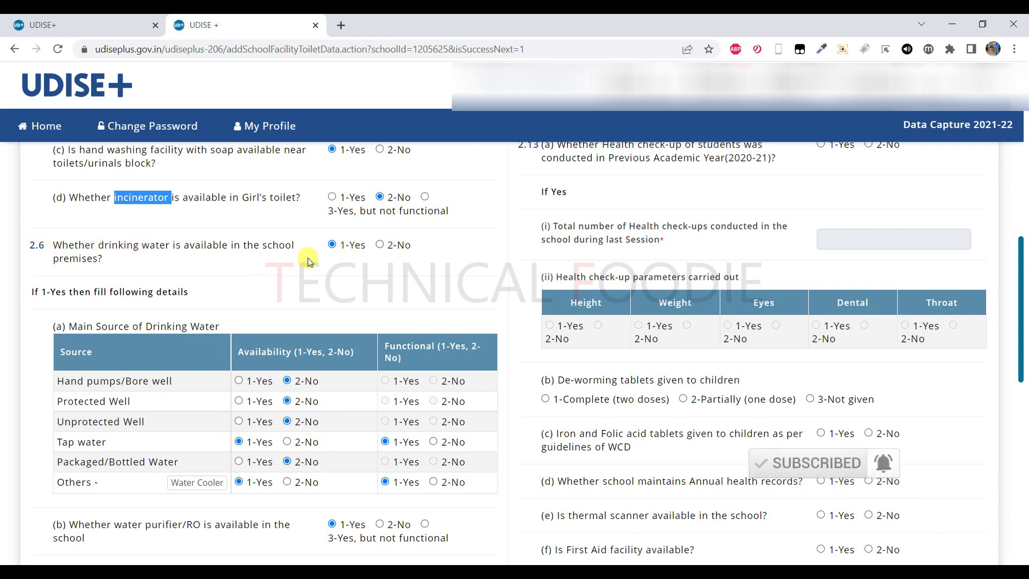
pyautogui.scroll(-1, 228, 280)
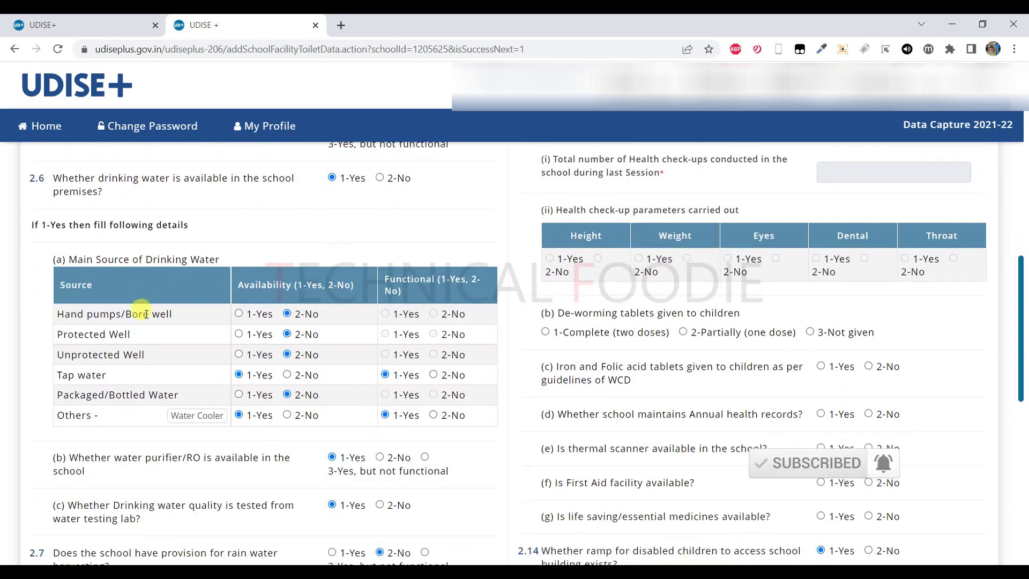
# Try 1-Yes for hand pump/bore well availability with both functional options in item 2.6 (a), and set availability back to 2-No.
pyautogui.click(239, 315)
pyautogui.click(385, 315)
pyautogui.click(434, 315)
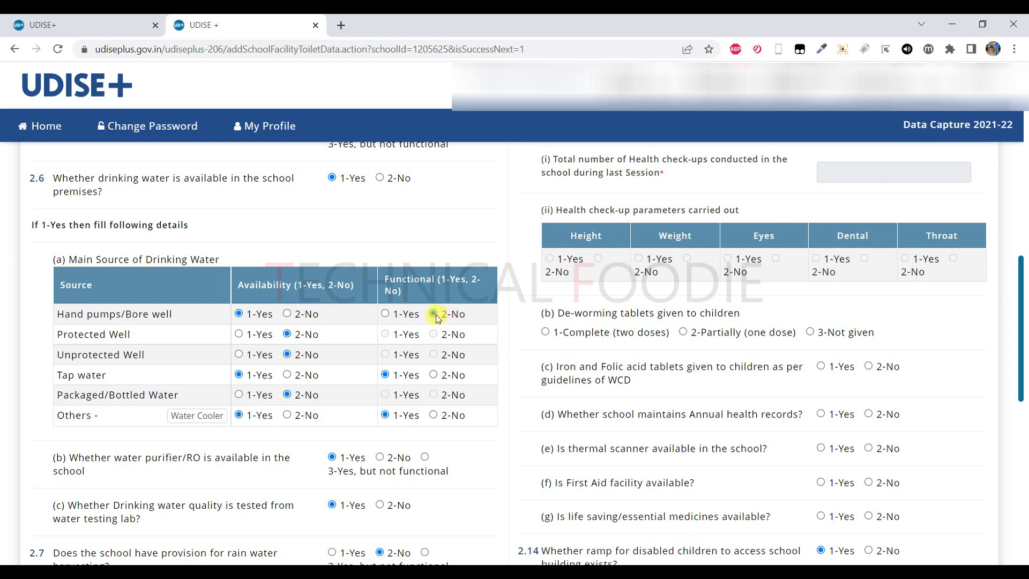
pyautogui.click(287, 313)
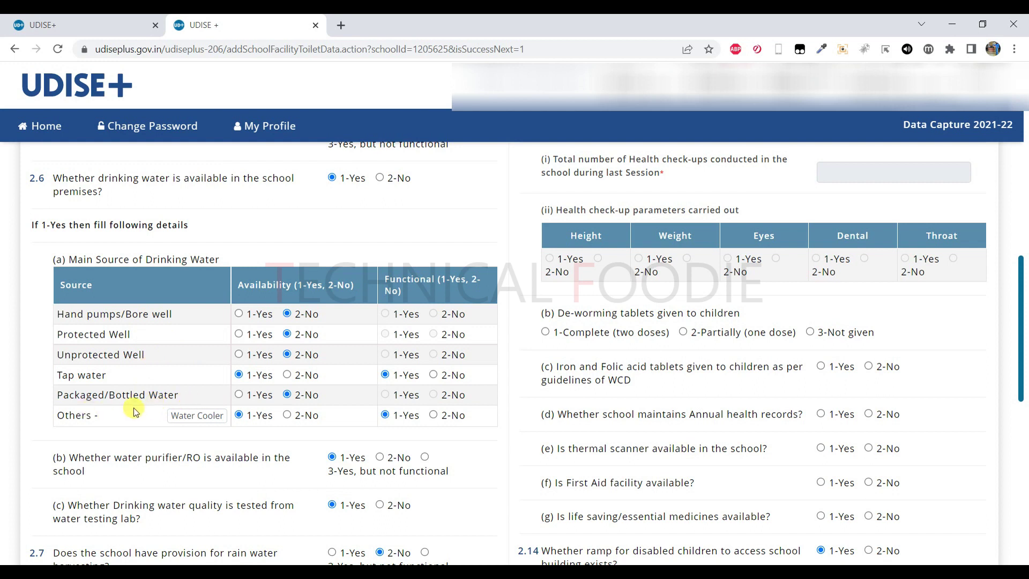
# Check the other drinking water source in item 2.6 (a) and the answers on the water purifier and water quality testing.
pyautogui.tripleClick(191, 417)
pyautogui.scroll(-4, 190, 413)
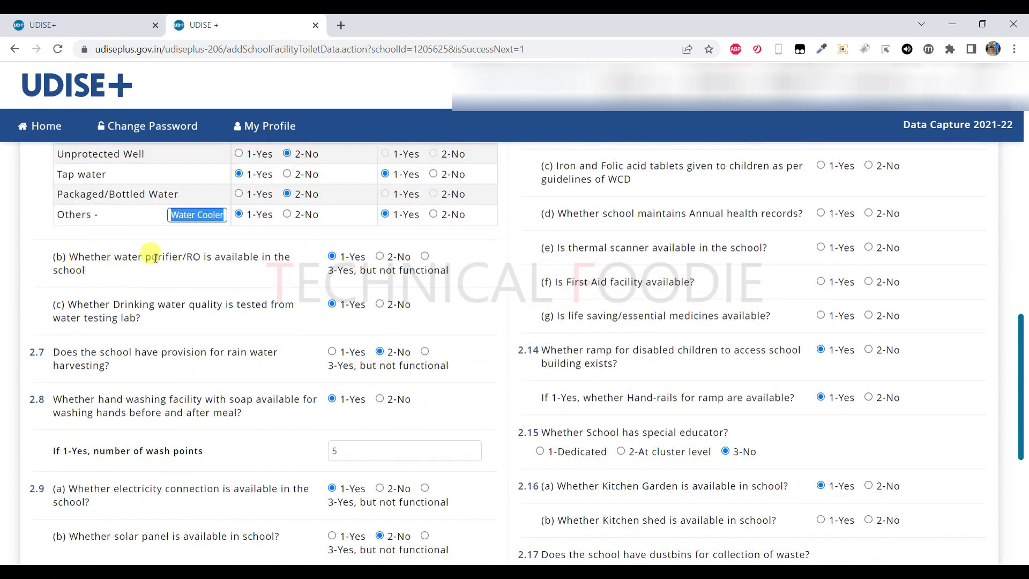
pyautogui.scroll(3, 210, 283)
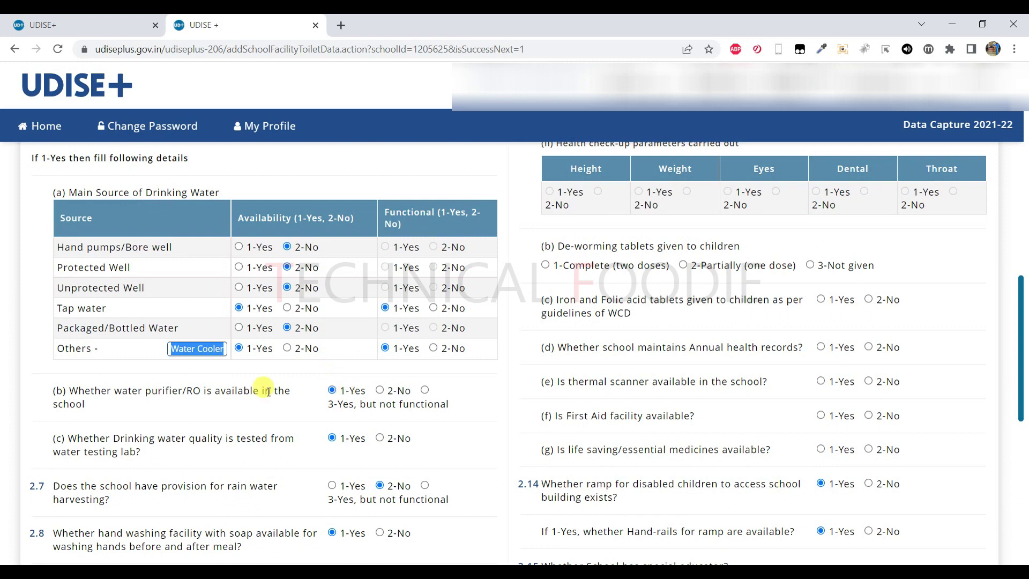
pyautogui.scroll(-1, 245, 394)
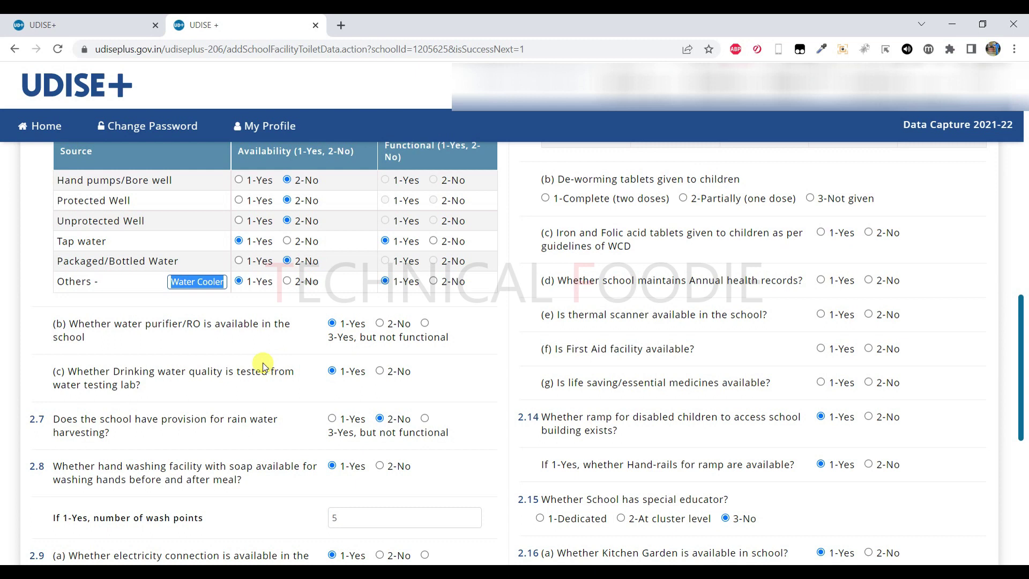
pyautogui.scroll(-1, 321, 389)
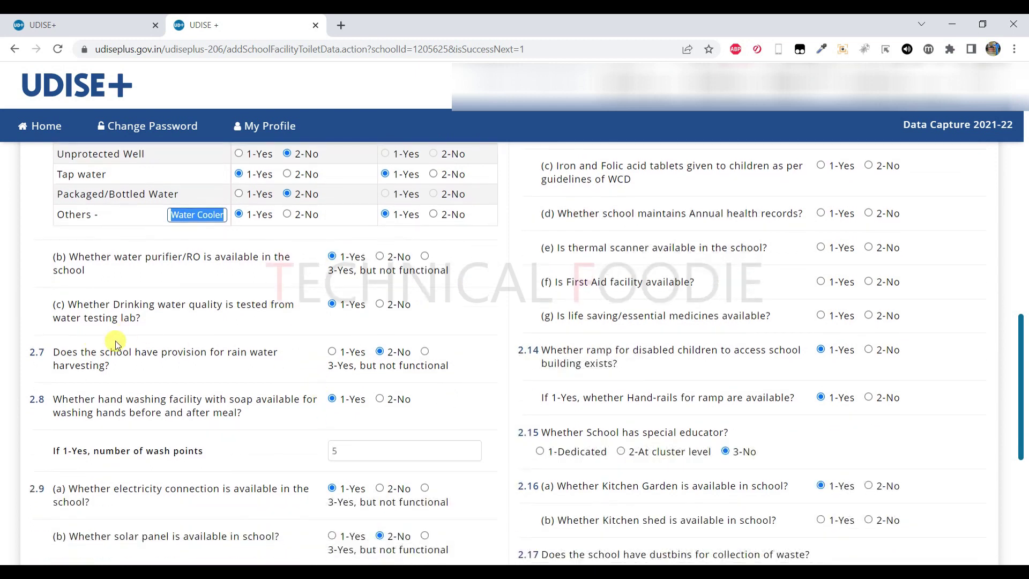
pyautogui.click(143, 327)
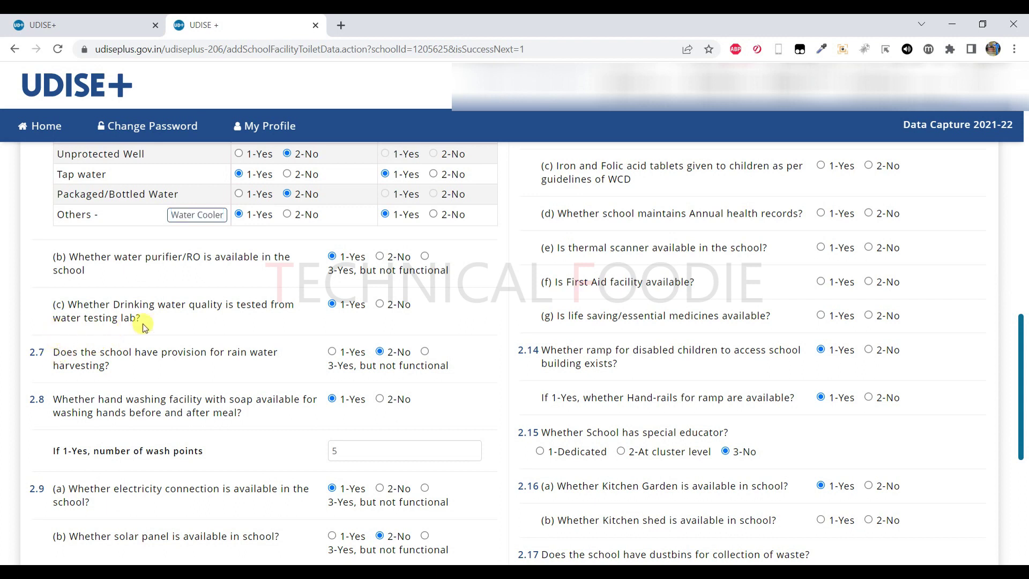
pyautogui.moveTo(143, 327); pyautogui.dragTo(58, 303)
pyautogui.click(108, 337)
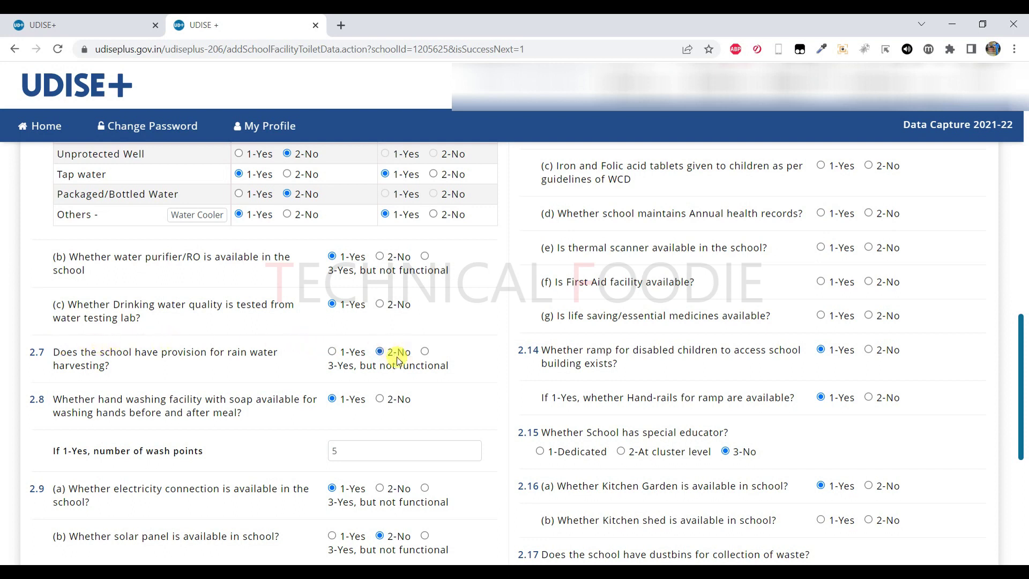
# Compare the hand washing question before and after meals in item 2.8 with item 2.5 (c), and check the wash points field.
pyautogui.scroll(-1, 268, 397)
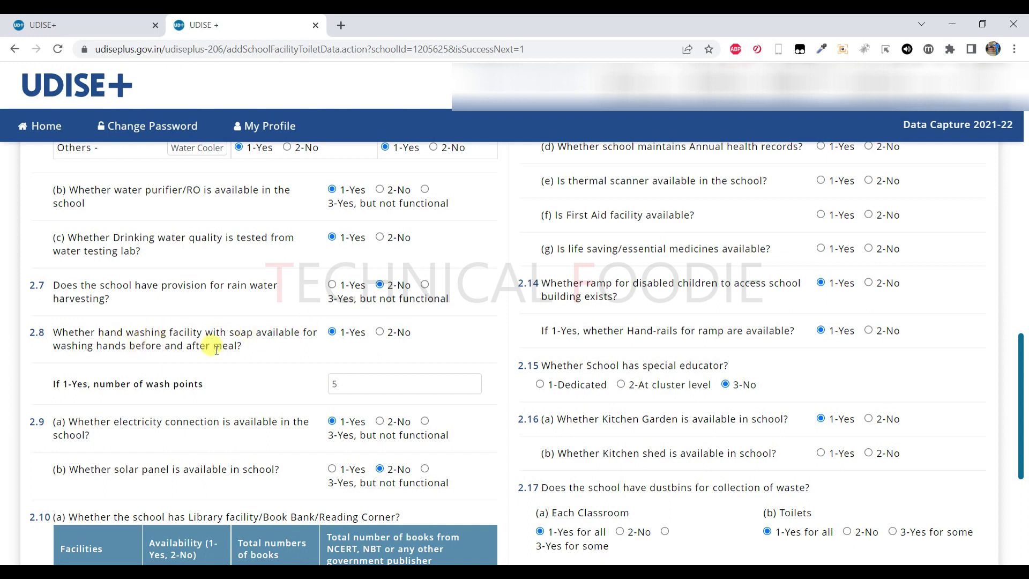
pyautogui.scroll(9, 254, 350)
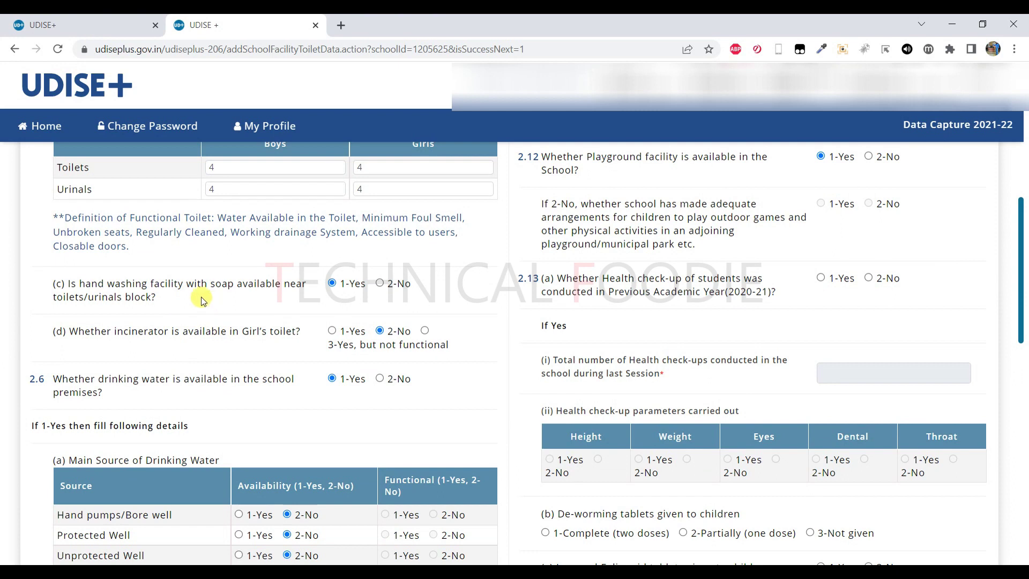
pyautogui.scroll(-6, 175, 303)
pyautogui.scroll(-3, 174, 299)
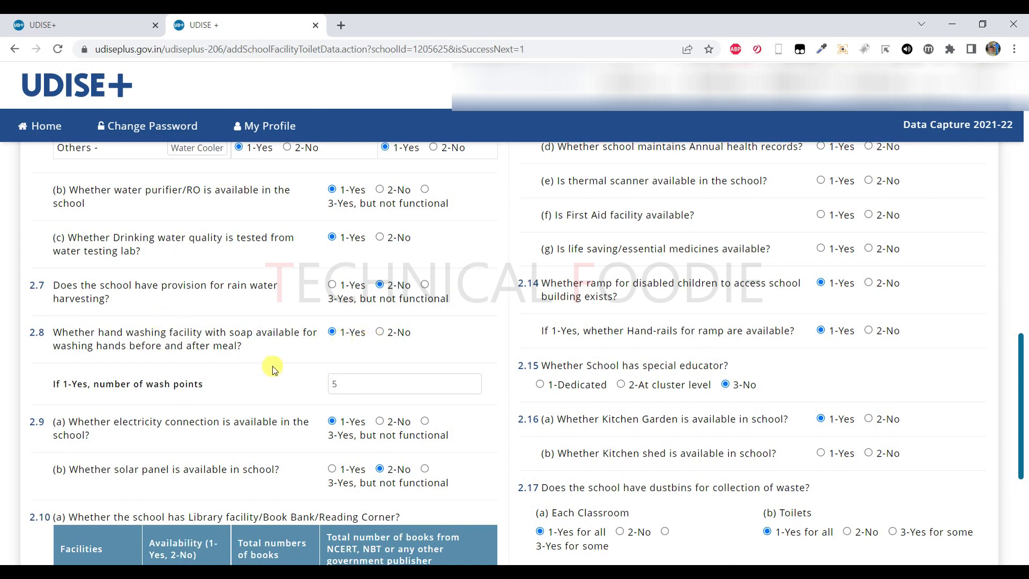
pyautogui.scroll(-2, 272, 369)
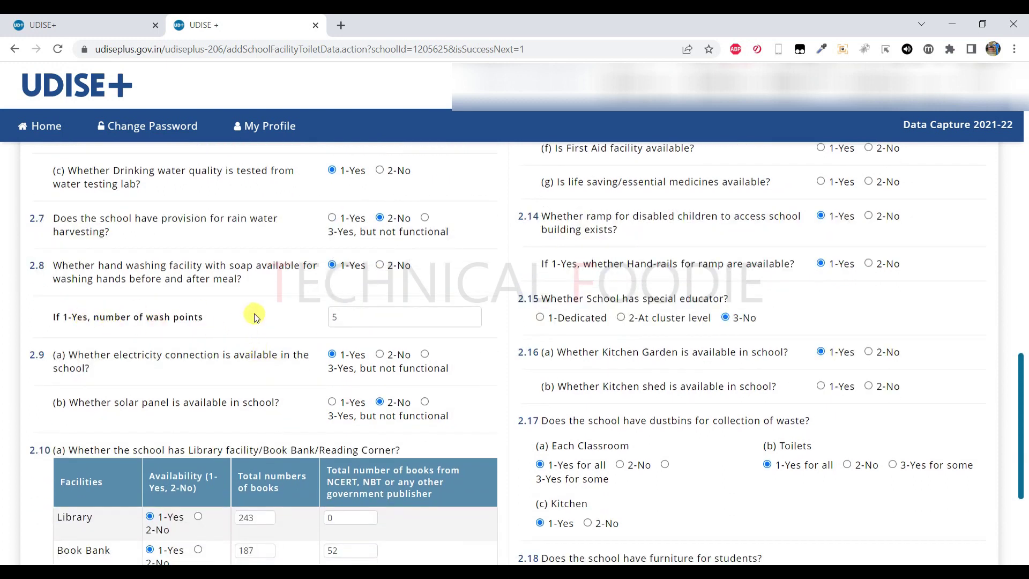
# Check the number of wash points in item 2.8 and the electricity connection and solar panel answers in item 2.9.
pyautogui.moveTo(338, 312); pyautogui.dragTo(309, 318)
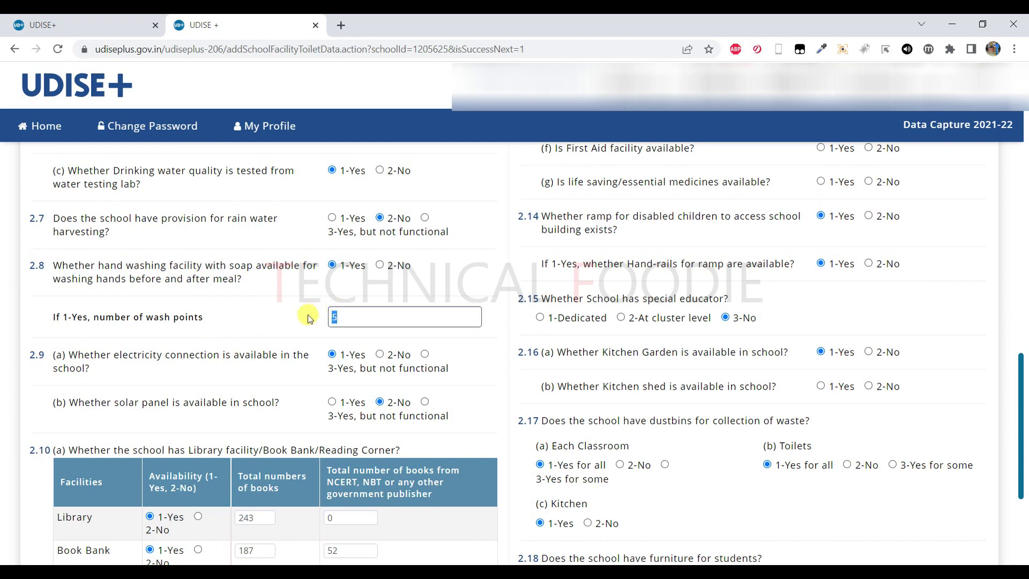
pyautogui.scroll(-1, 300, 315)
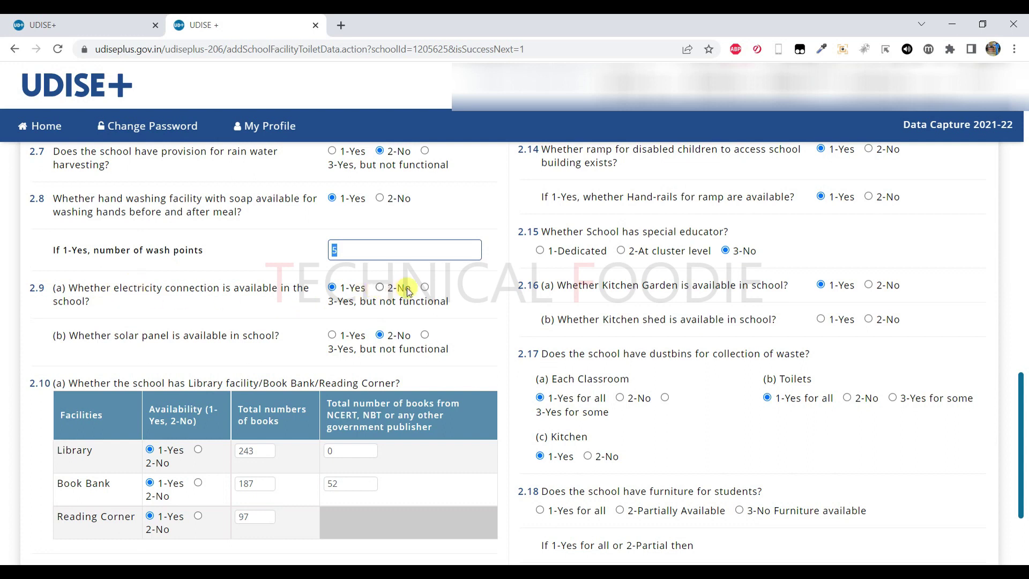
pyautogui.scroll(-1, 281, 338)
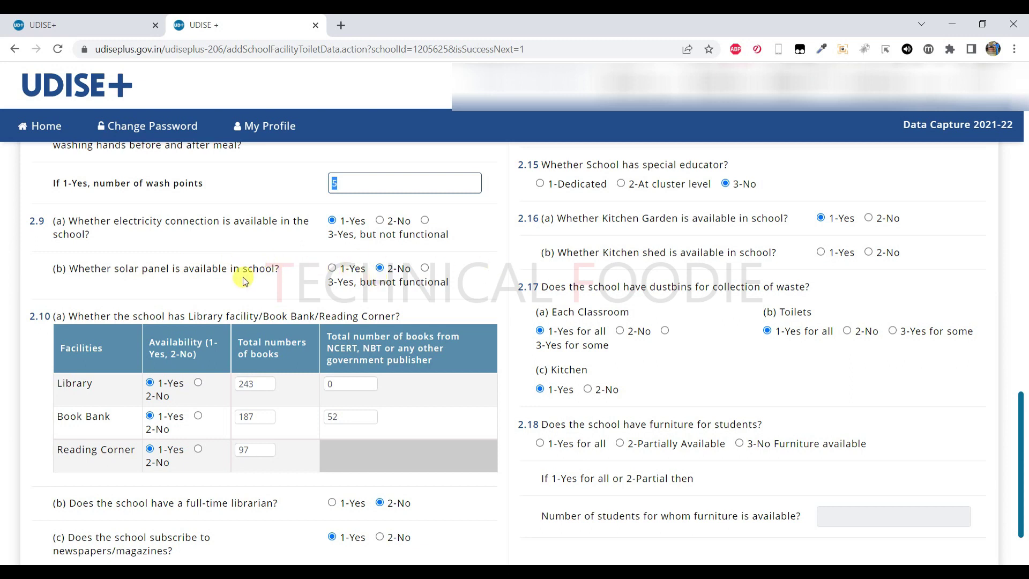
pyautogui.scroll(-1, 244, 280)
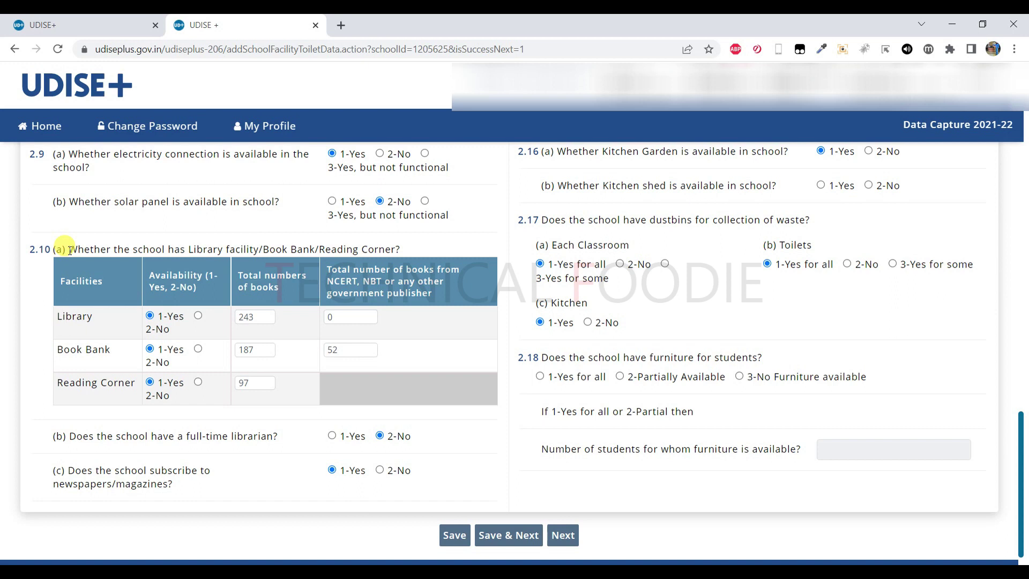
# Try 2-No for library availability in item 2.10 (a), set it back to 1-Yes, and open its two book count fields.
pyautogui.click(198, 315)
pyautogui.click(150, 317)
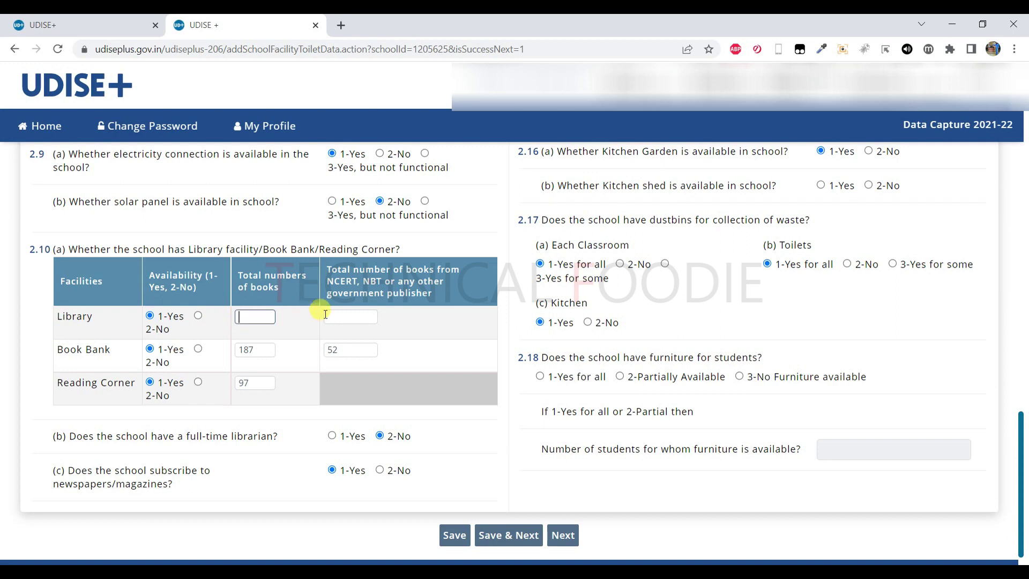
pyautogui.click(273, 317)
pyautogui.click(341, 316)
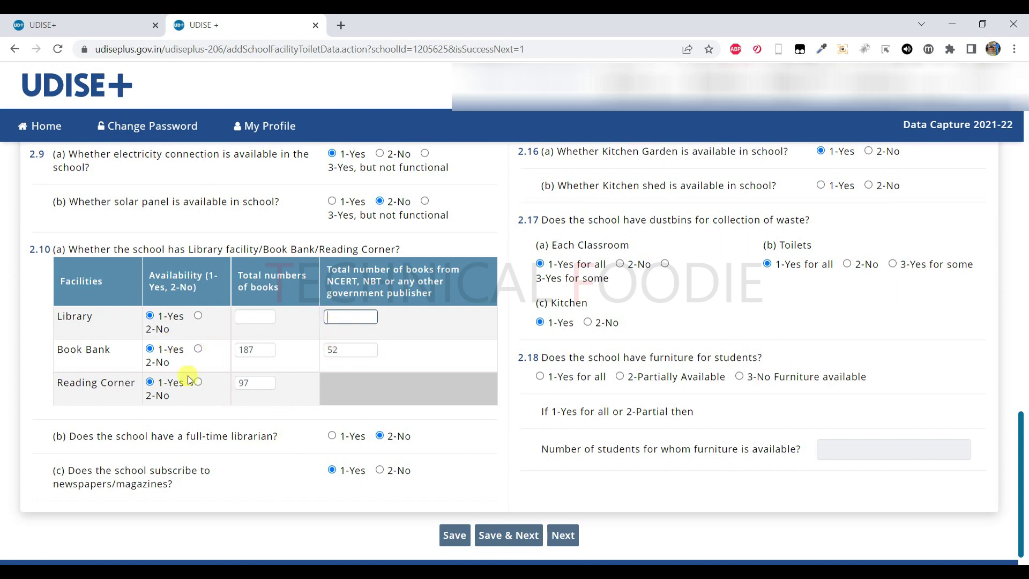
# Set the availability of the Library, Book Bank and Reading Corner to 2-No in item 2.10 (a).
pyautogui.scroll(-1, 227, 390)
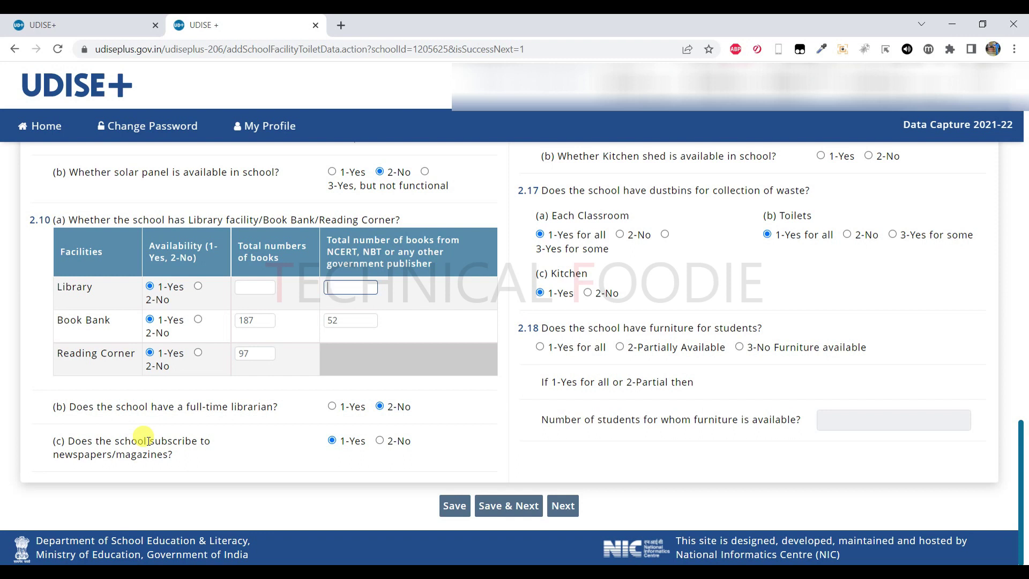
pyautogui.click(198, 286)
pyautogui.click(197, 320)
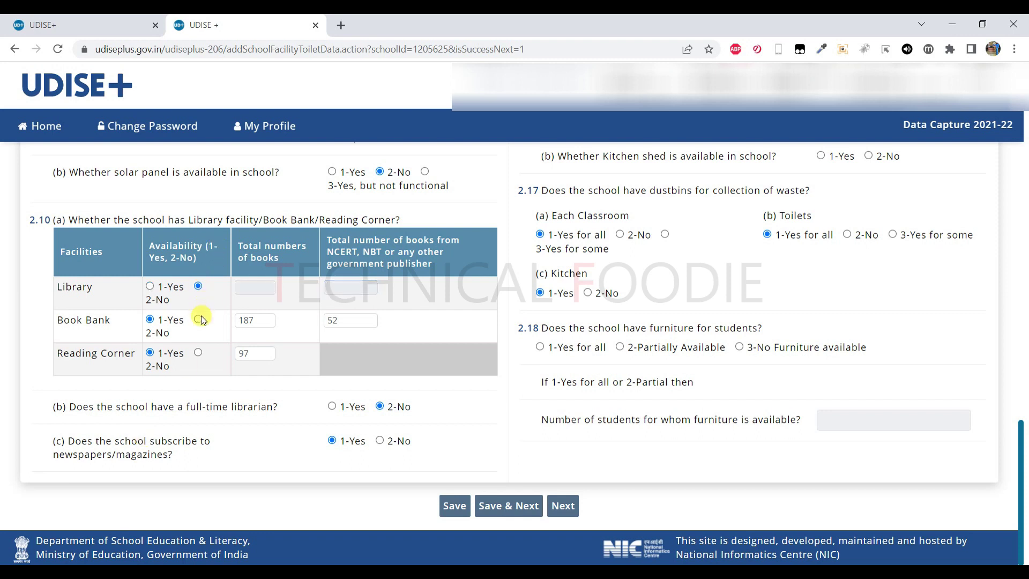
pyautogui.click(198, 353)
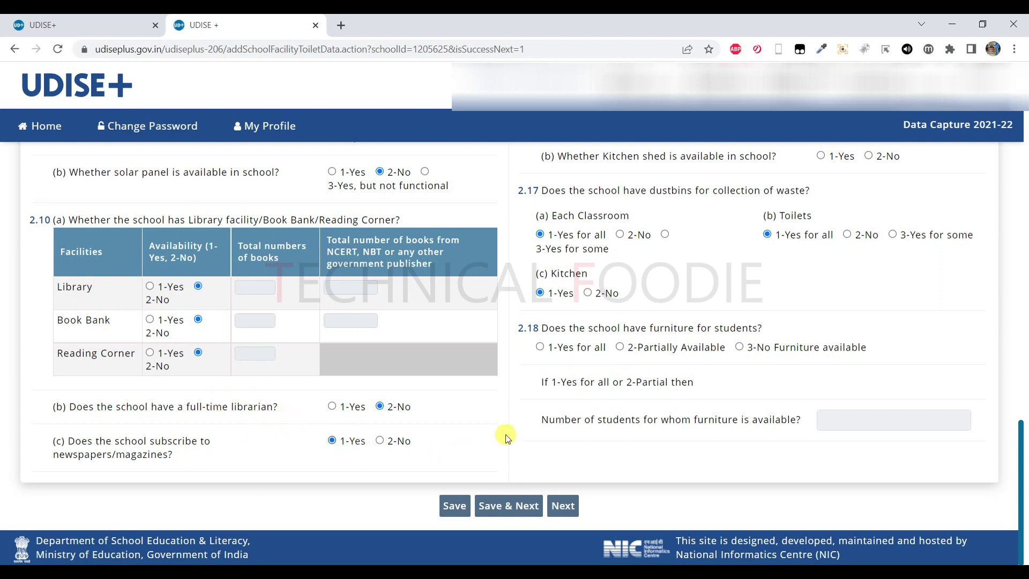
# Return to items 2.11 and 2.12 and review the answers on land for expansion and the playground facility.
pyautogui.scroll(15, 494, 422)
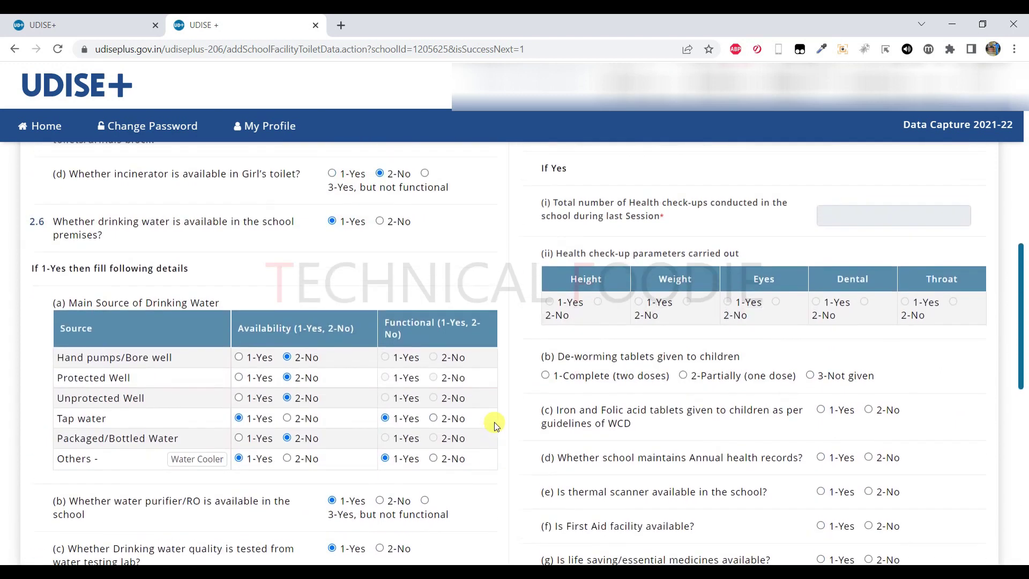
pyautogui.scroll(3, 494, 422)
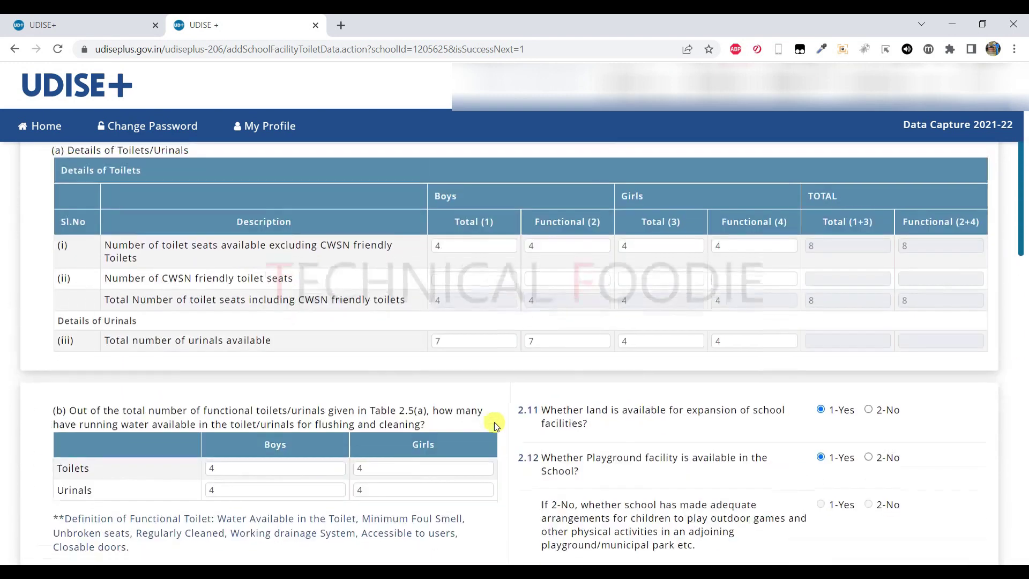
pyautogui.scroll(5, 494, 423)
pyautogui.scroll(-6, 494, 422)
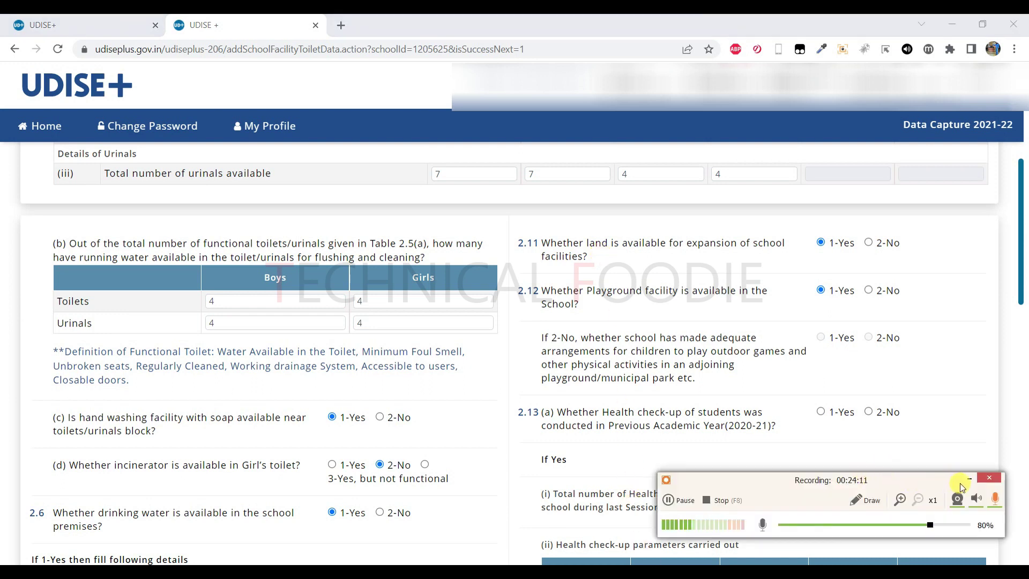
pyautogui.click(969, 478)
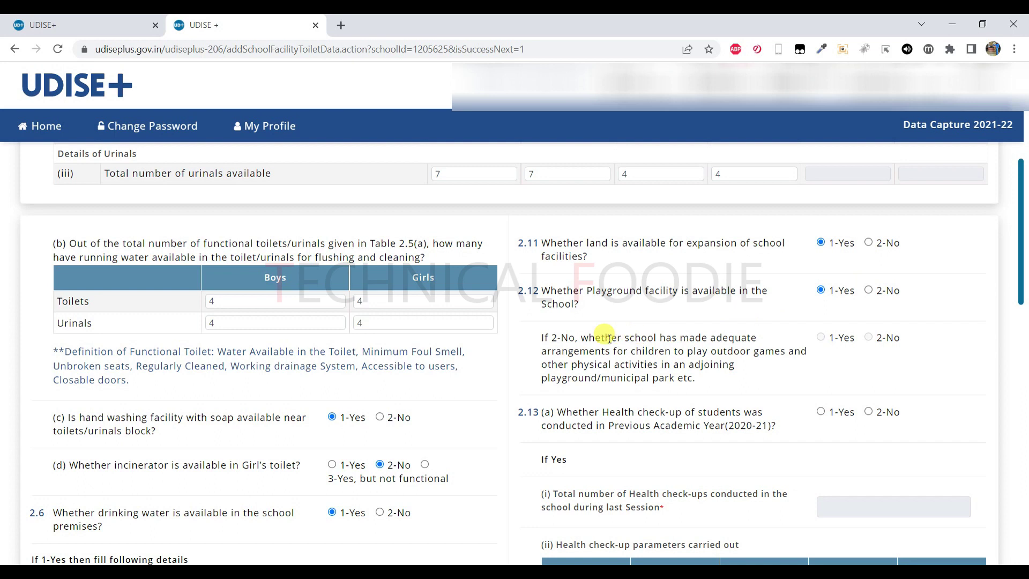
# Switch the playground facility answer (2.12) to 2-No and back to 1-Yes.
pyautogui.scroll(-1, 606, 332)
pyautogui.click(868, 223)
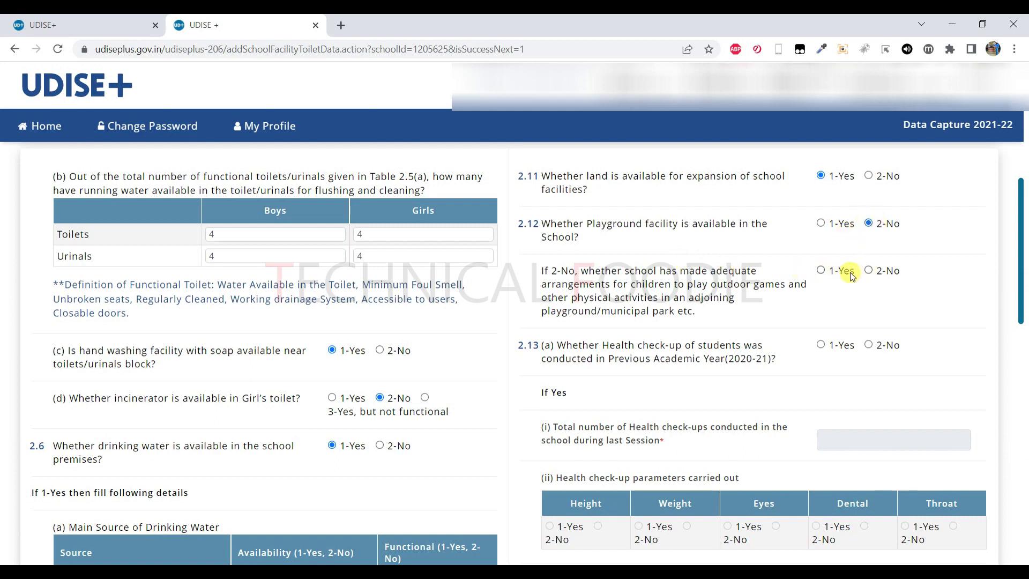
pyautogui.click(825, 228)
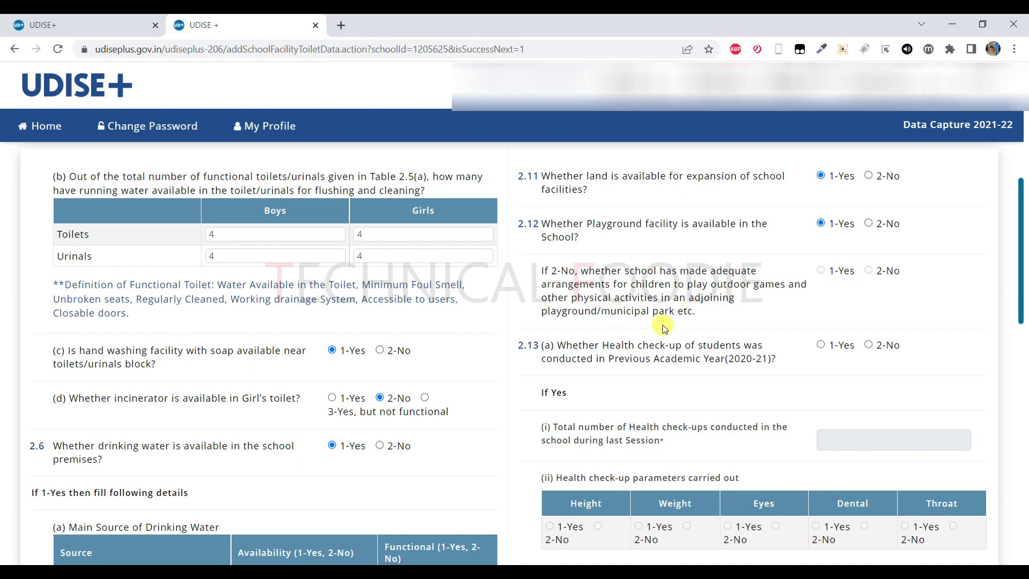
# Answer 1-Yes to the 2020-21 student health check-up question (2.13 a) and select the field for the total number of check-ups.
pyautogui.scroll(-1, 586, 295)
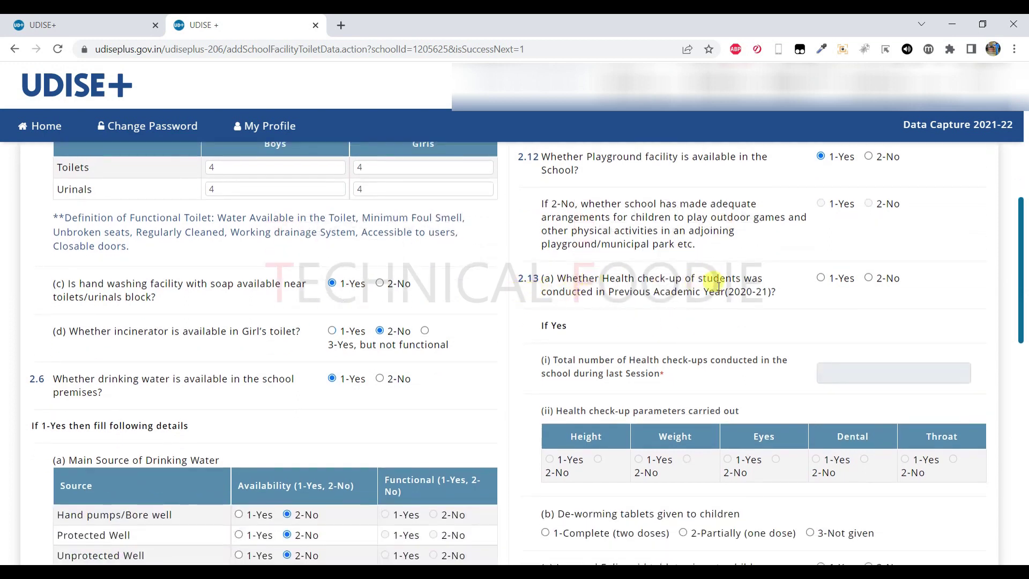
pyautogui.moveTo(725, 292); pyautogui.dragTo(777, 295)
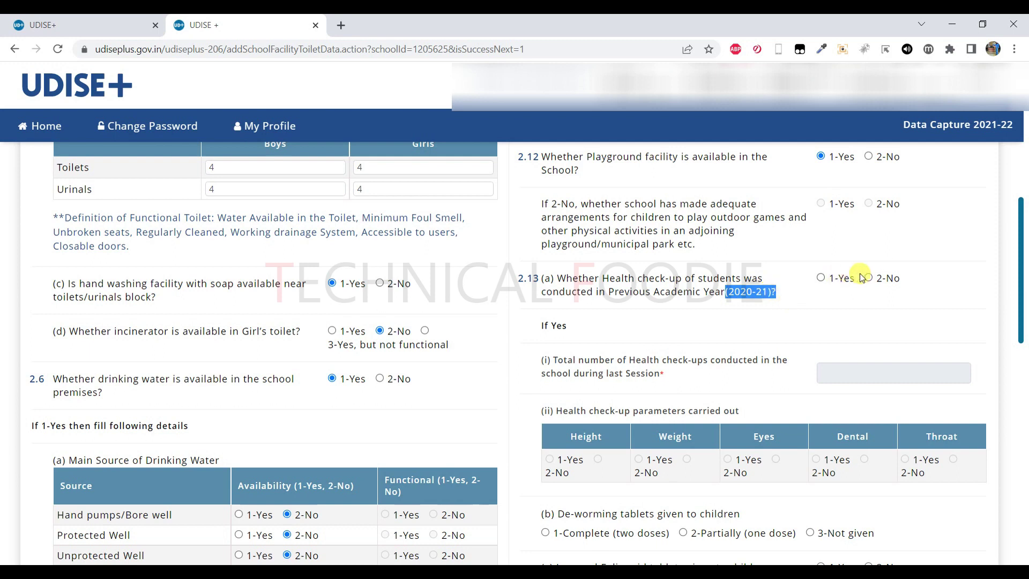
pyautogui.click(821, 277)
pyautogui.scroll(-1, 764, 353)
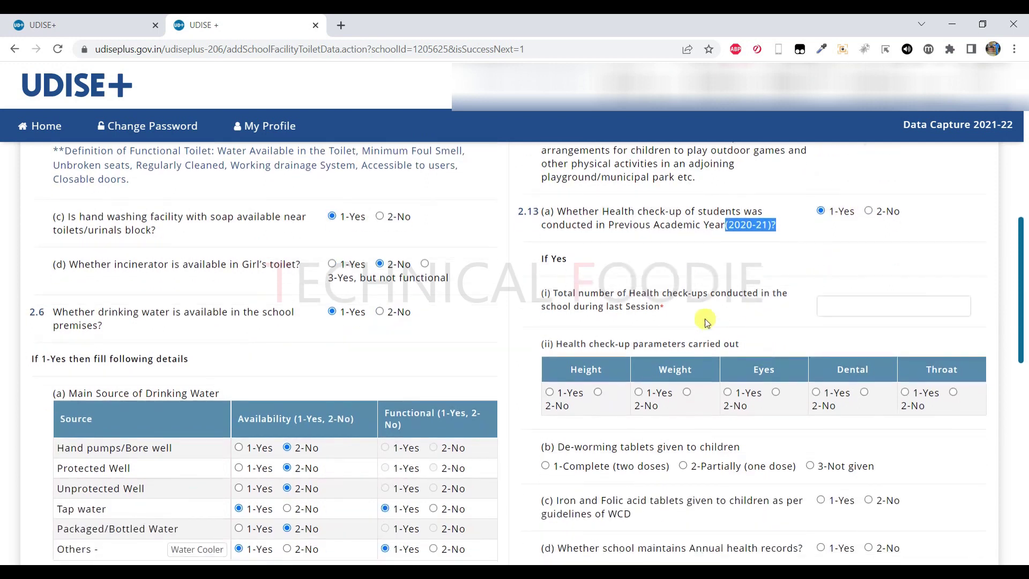
pyautogui.click(831, 307)
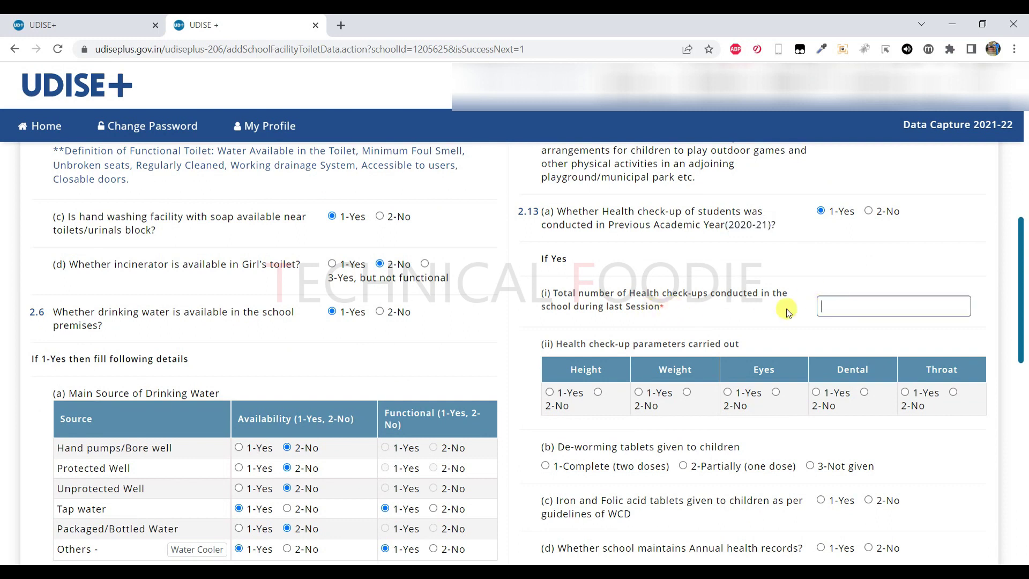
# Review the health check-up parameters, tablet, health record and first aid questions in 2.13, and the ramp and special educator questions.
pyautogui.scroll(-1, 777, 307)
pyautogui.tripleClick(574, 280)
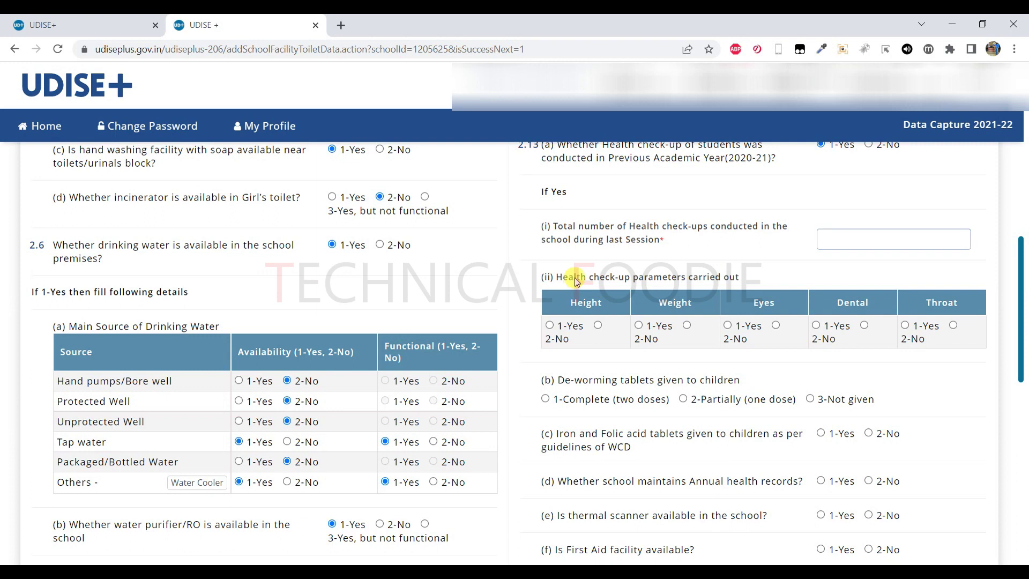
pyautogui.scroll(-1, 574, 277)
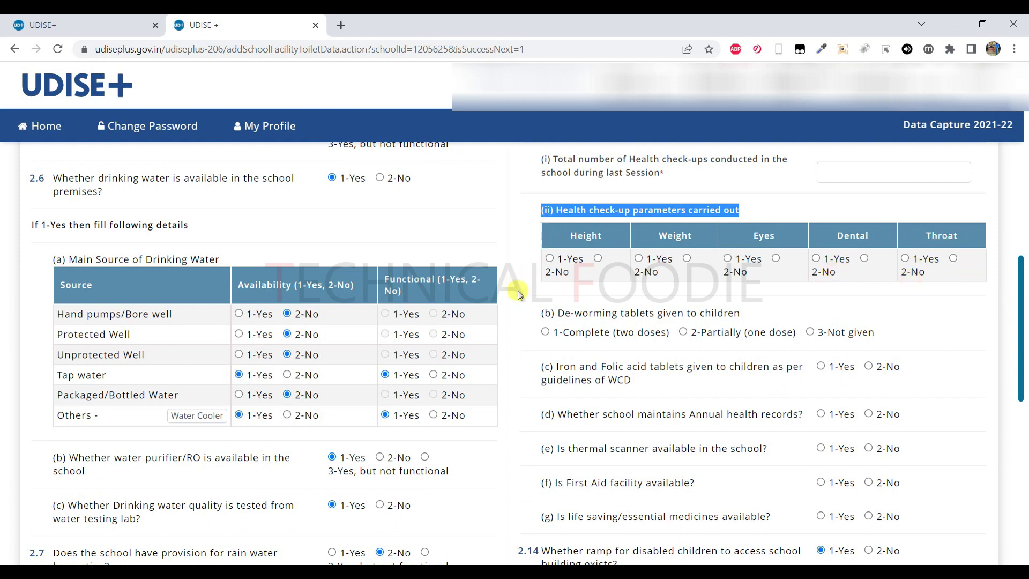
pyautogui.scroll(-1, 529, 298)
pyautogui.scroll(-1, 529, 300)
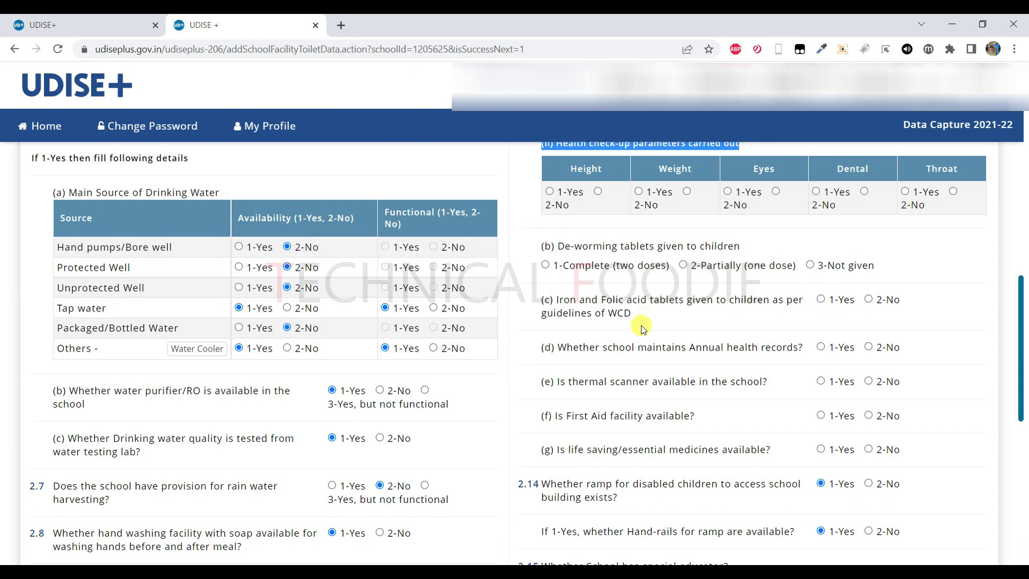
pyautogui.scroll(-1, 627, 311)
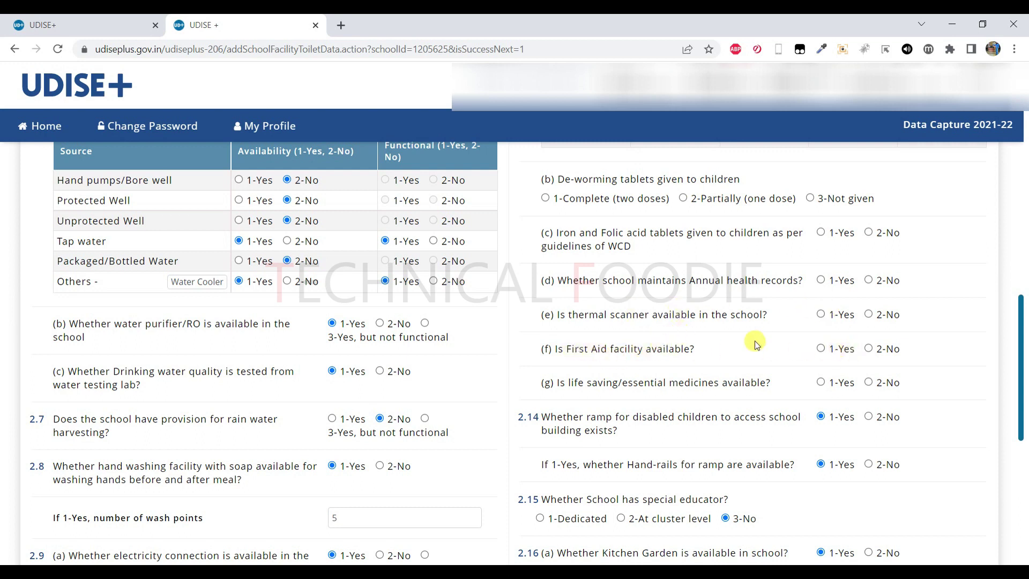
pyautogui.scroll(-1, 755, 343)
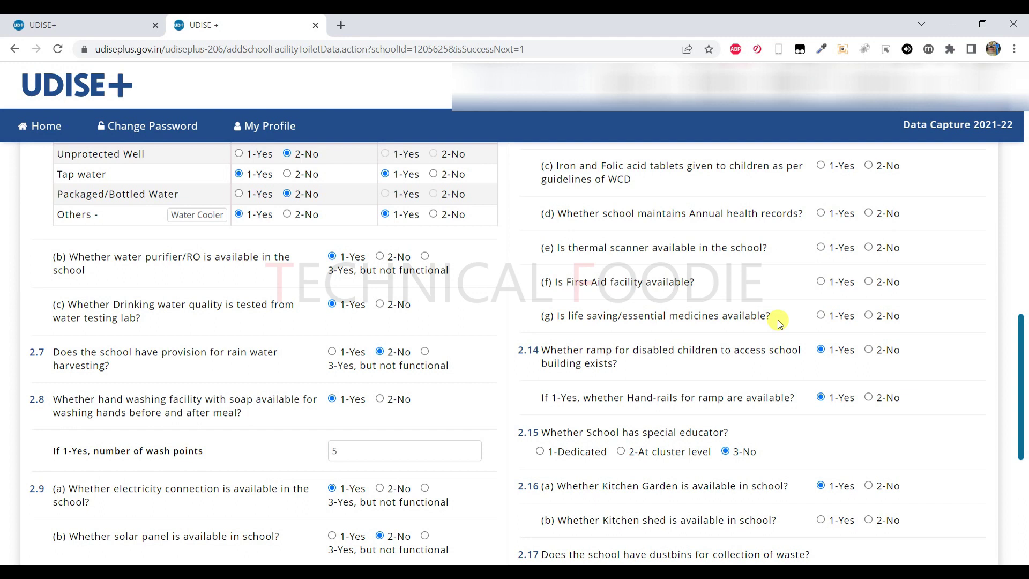
pyautogui.scroll(-2, 778, 323)
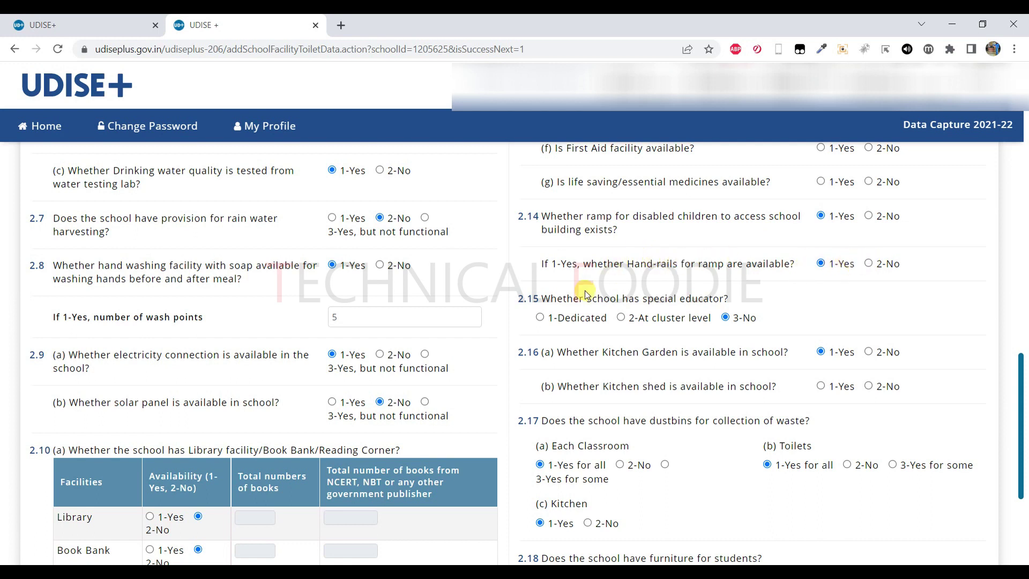
# Answer 2-No for kitchen shed (2.16 b) and 1-Yes for all for student furniture (2.18), and select the furniture student-count field.
pyautogui.scroll(-1, 560, 343)
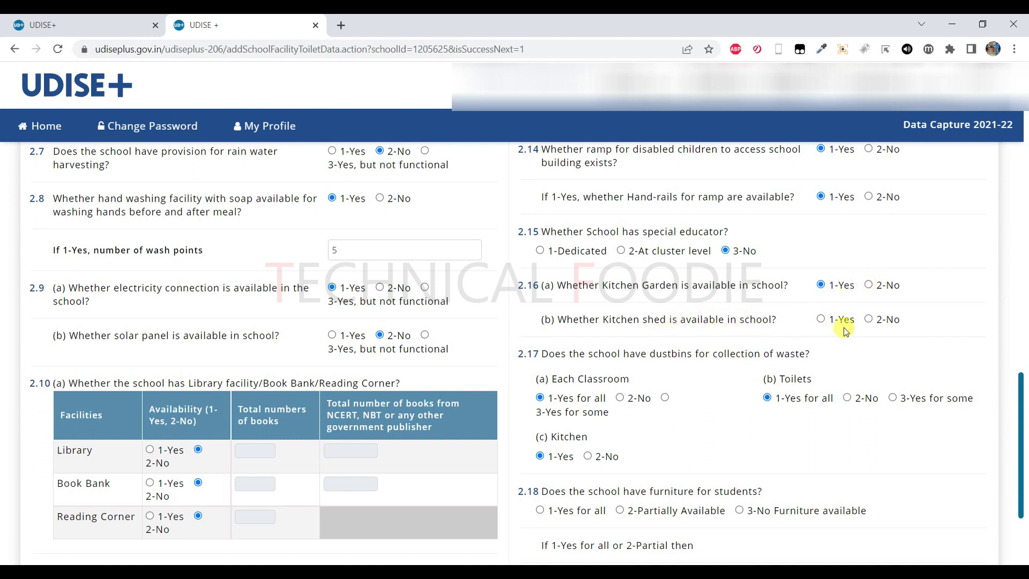
pyautogui.click(868, 319)
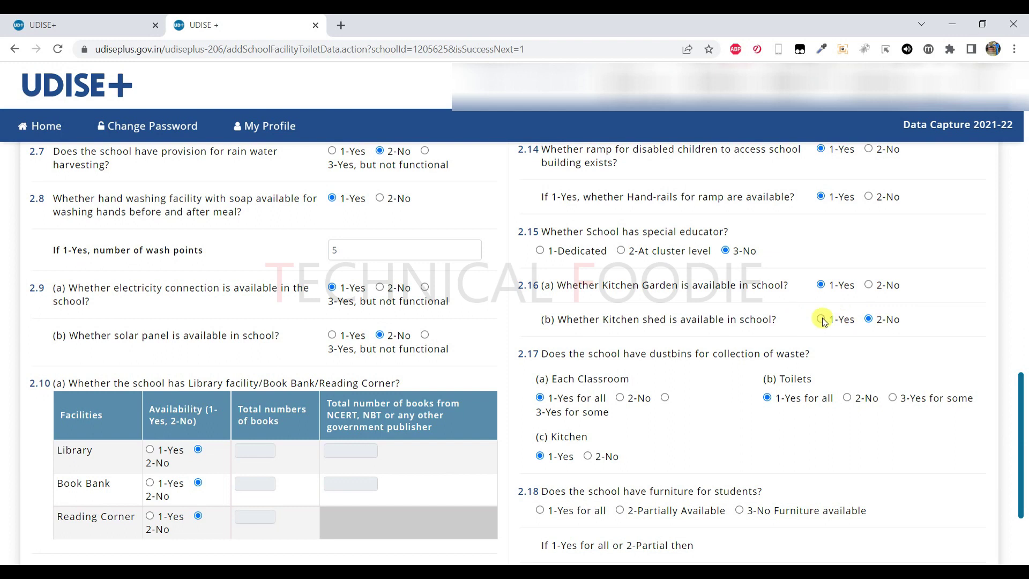
pyautogui.scroll(-1, 624, 351)
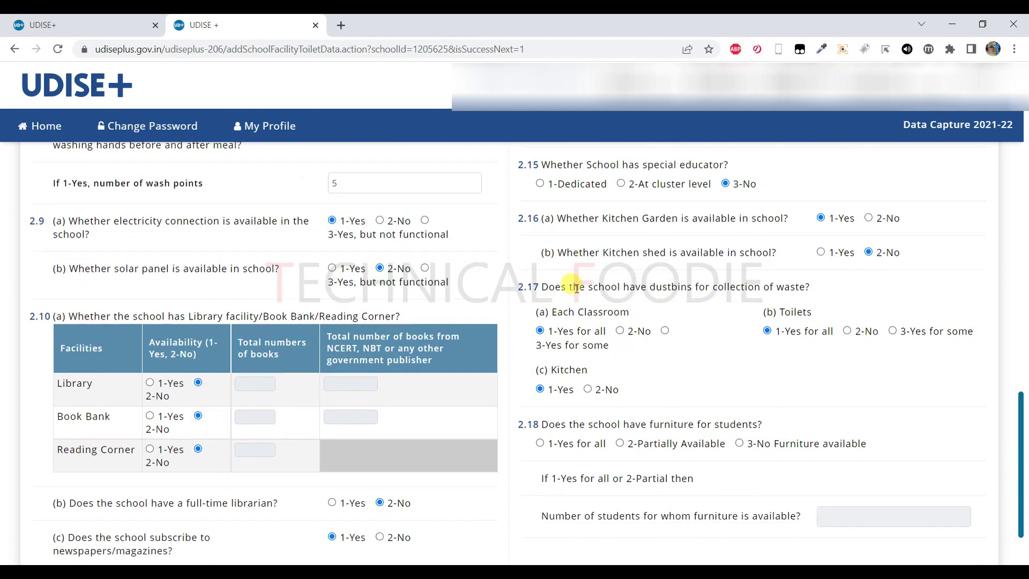
pyautogui.scroll(-1, 576, 288)
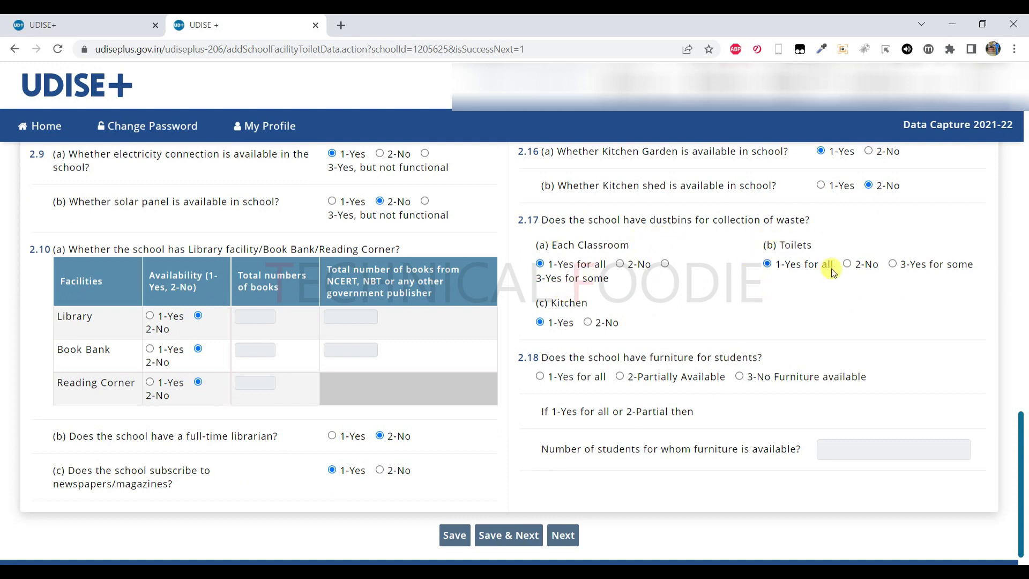
pyautogui.scroll(-1, 624, 348)
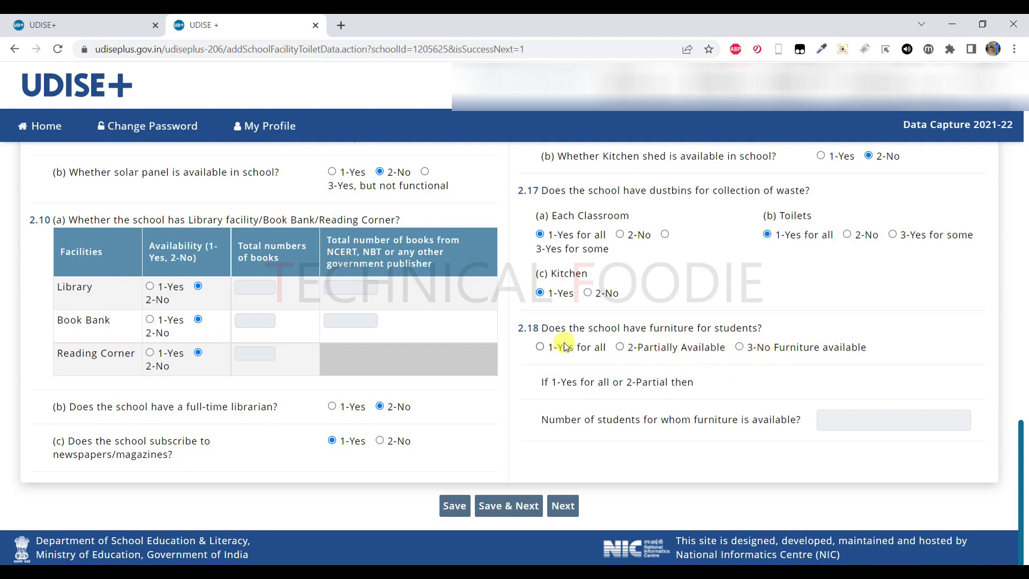
pyautogui.click(540, 347)
pyautogui.click(829, 416)
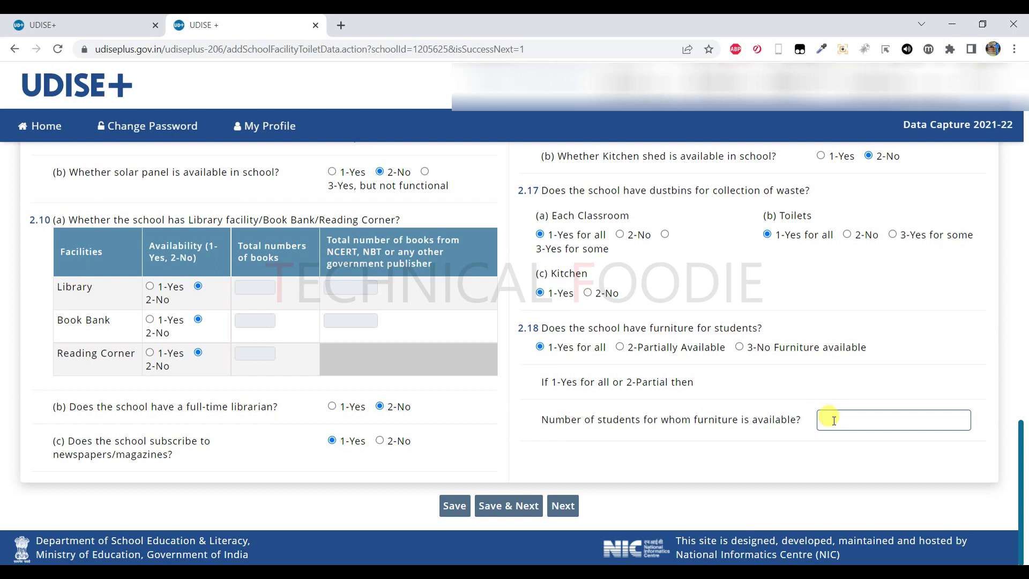
# Open data capture section 2.19 to 2.21 on physical facilities and equipment.
pyautogui.scroll(10, 685, 493)
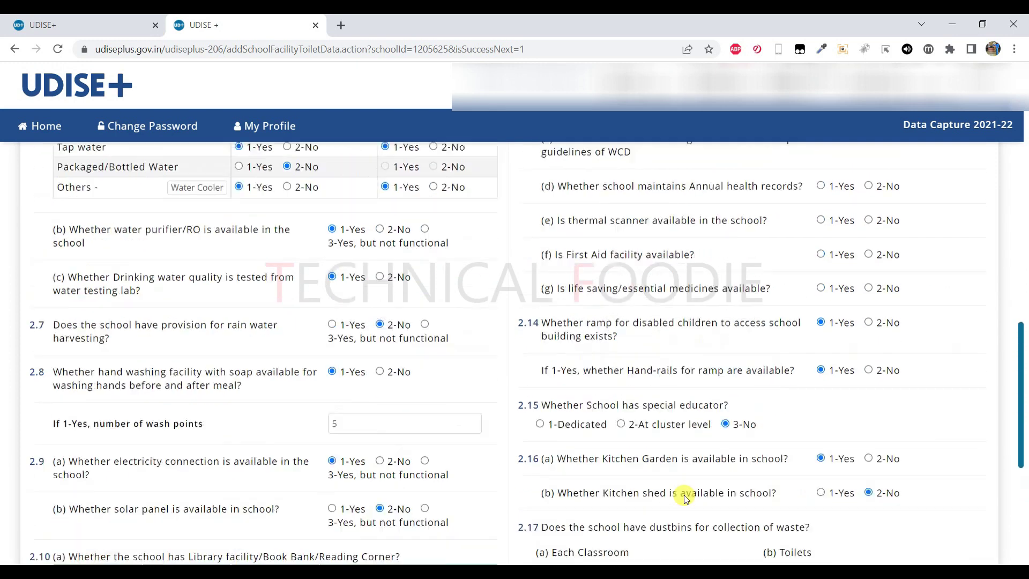
pyautogui.scroll(10, 685, 493)
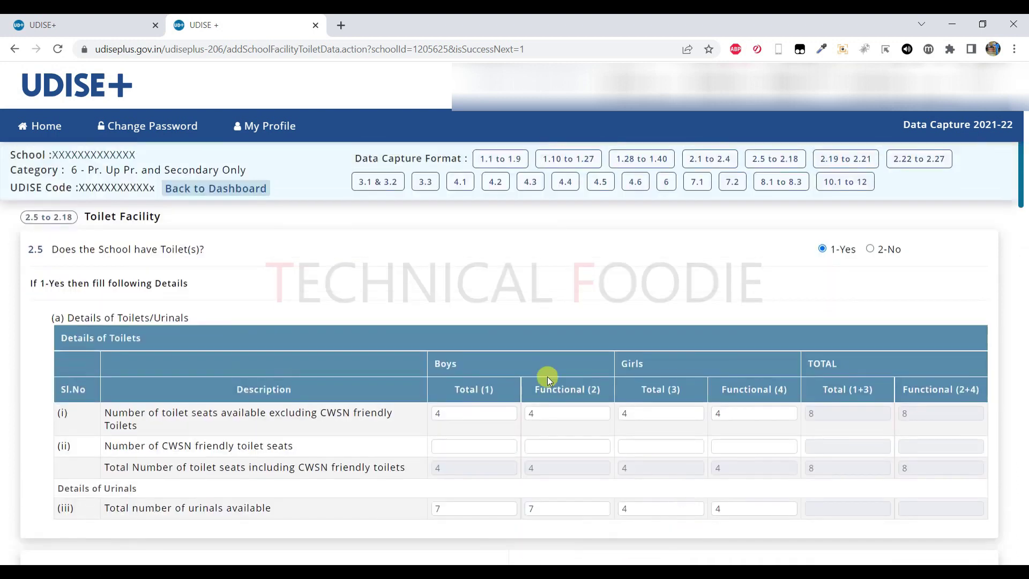
pyautogui.click(833, 164)
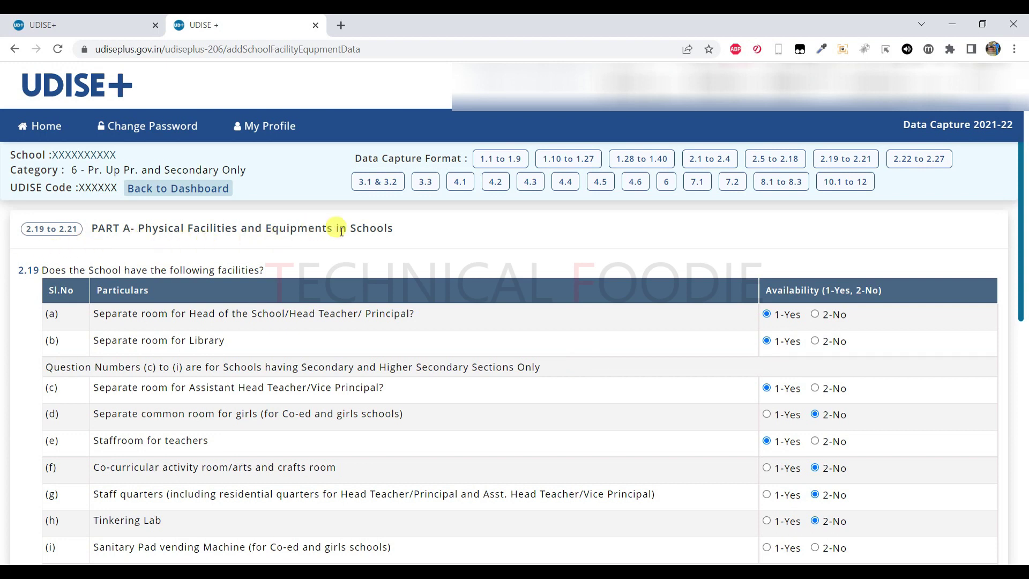
# Review the school facilities list (2.19), the higher secondary laboratories table (2.20) and the equipment availability table (2.21).
pyautogui.scroll(-1, 425, 277)
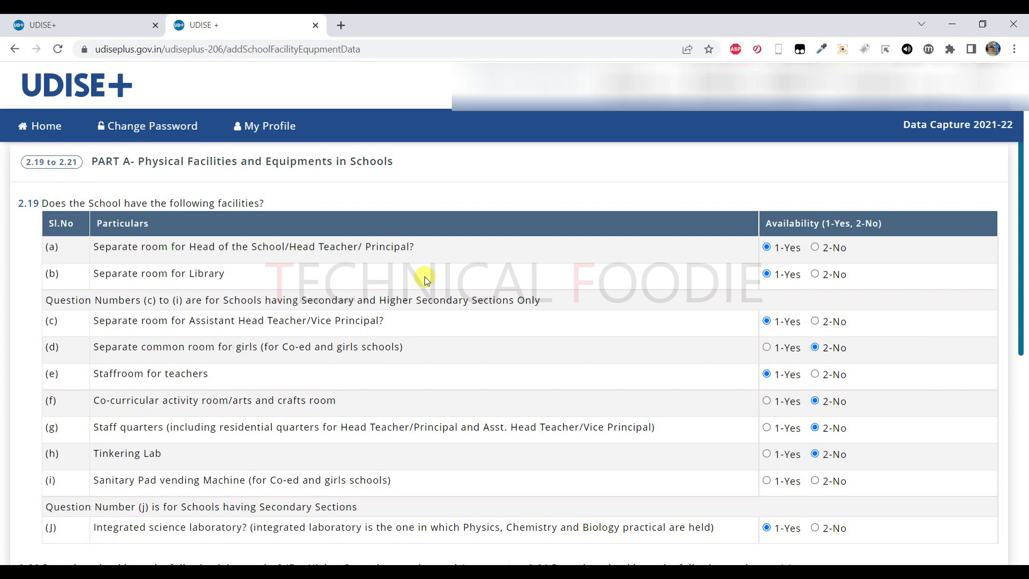
pyautogui.scroll(-1, 424, 276)
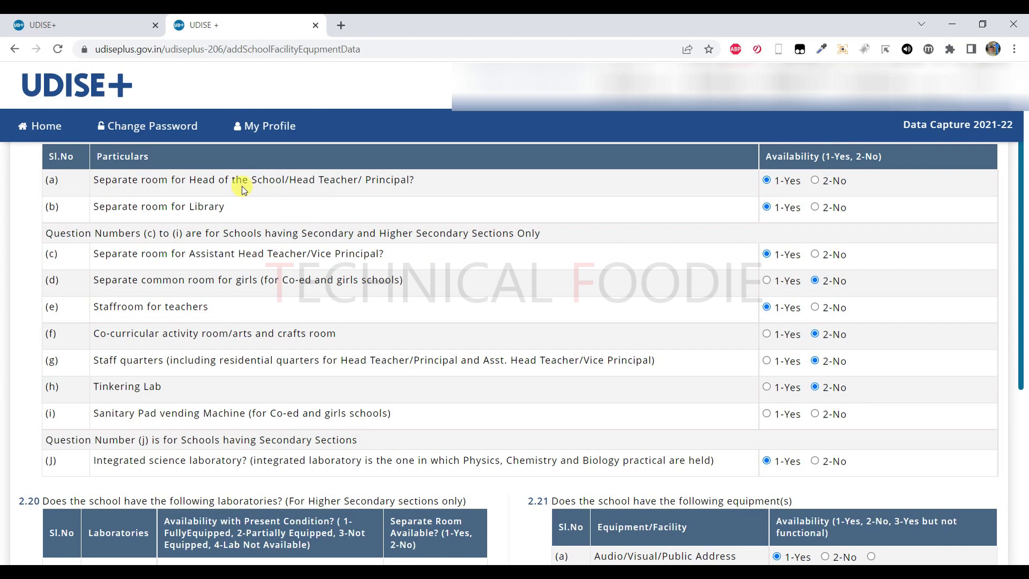
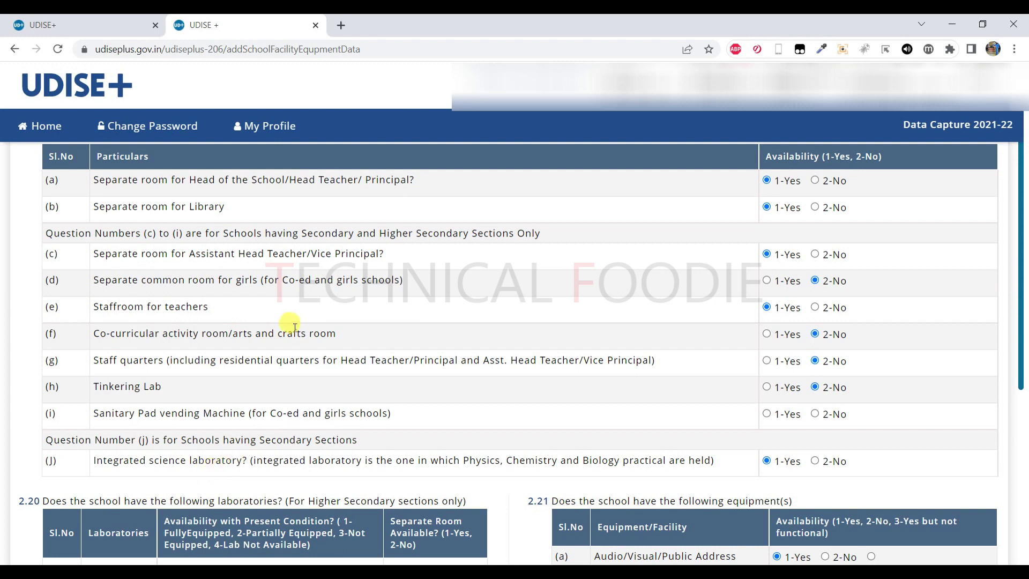
pyautogui.scroll(3, 294, 327)
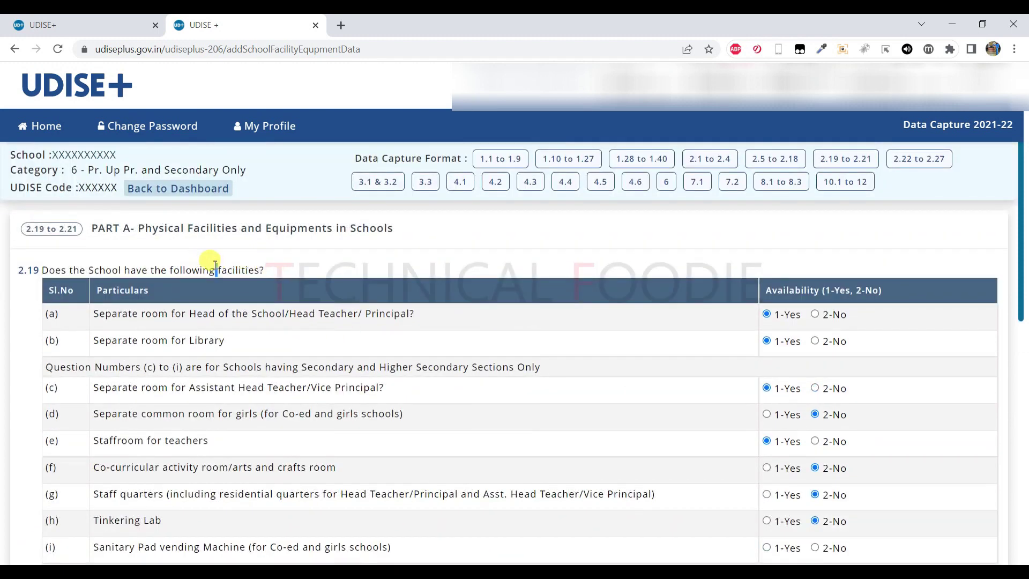
pyautogui.moveTo(214, 262); pyautogui.dragTo(363, 393)
pyautogui.click(364, 393)
pyautogui.scroll(-3, 362, 394)
pyautogui.scroll(-5, 363, 393)
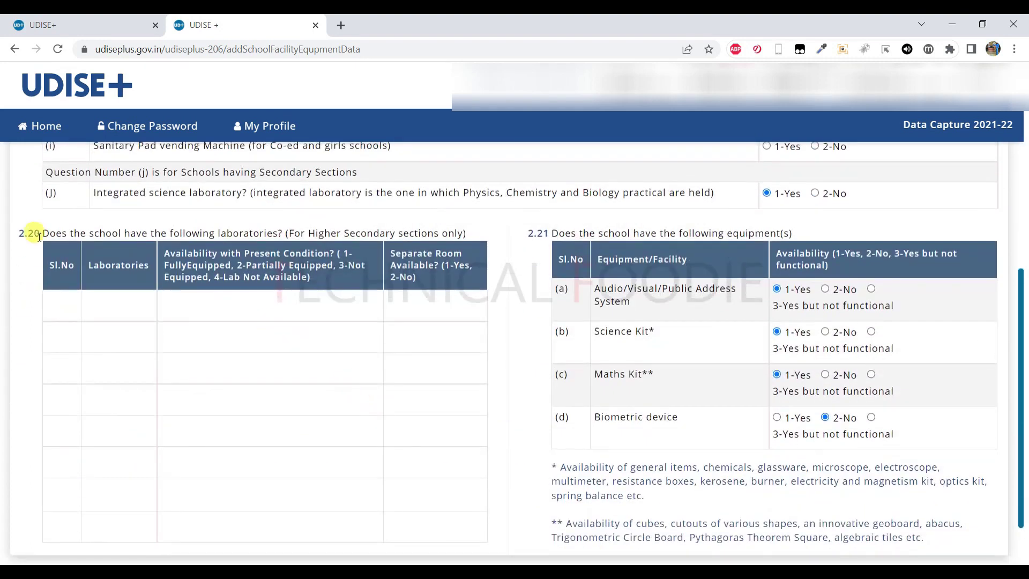
pyautogui.tripleClick(320, 232)
pyautogui.moveTo(320, 232); pyautogui.dragTo(225, 308)
pyautogui.scroll(-2, 225, 307)
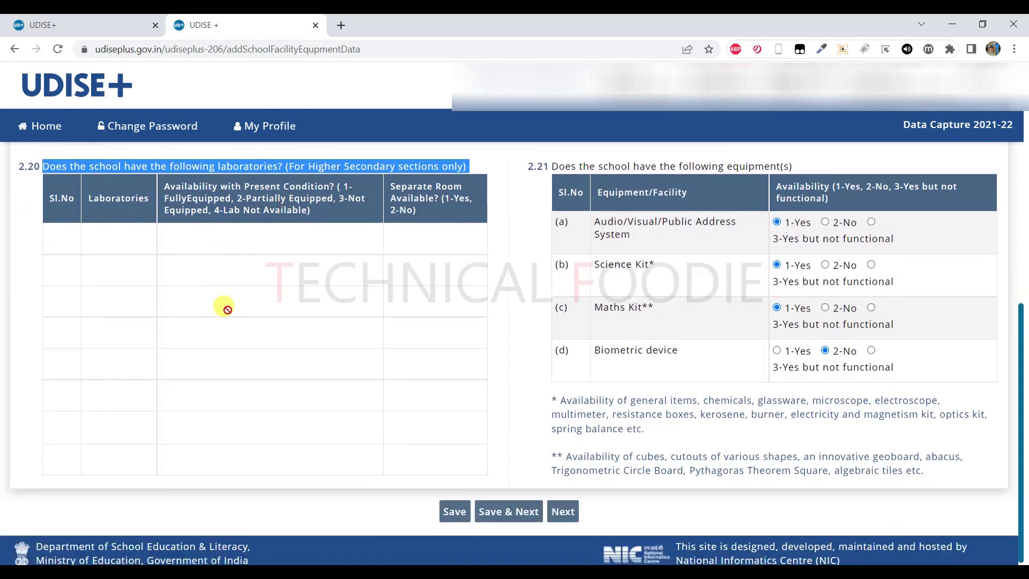
pyautogui.moveTo(228, 309); pyautogui.dragTo(155, 245)
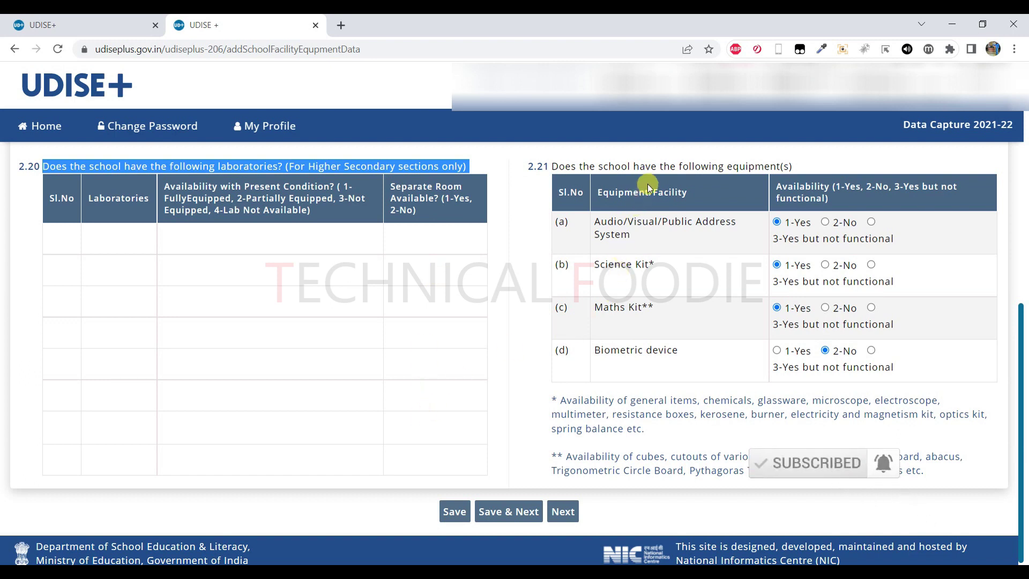
pyautogui.click(664, 168)
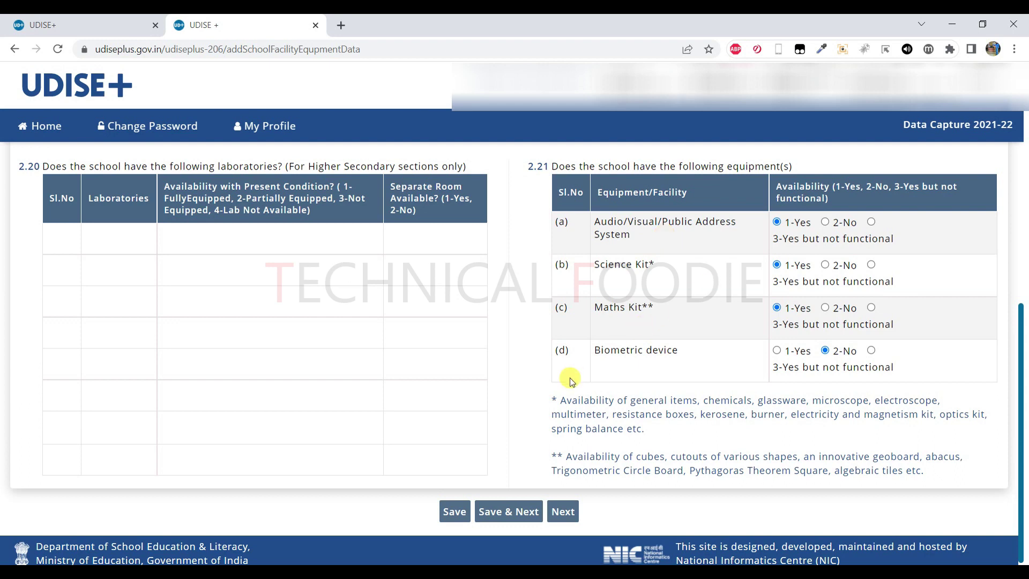
# Open data capture section 2.22 to 2.27 on computers and digital initiatives.
pyautogui.scroll(5, 504, 406)
pyautogui.scroll(2, 504, 409)
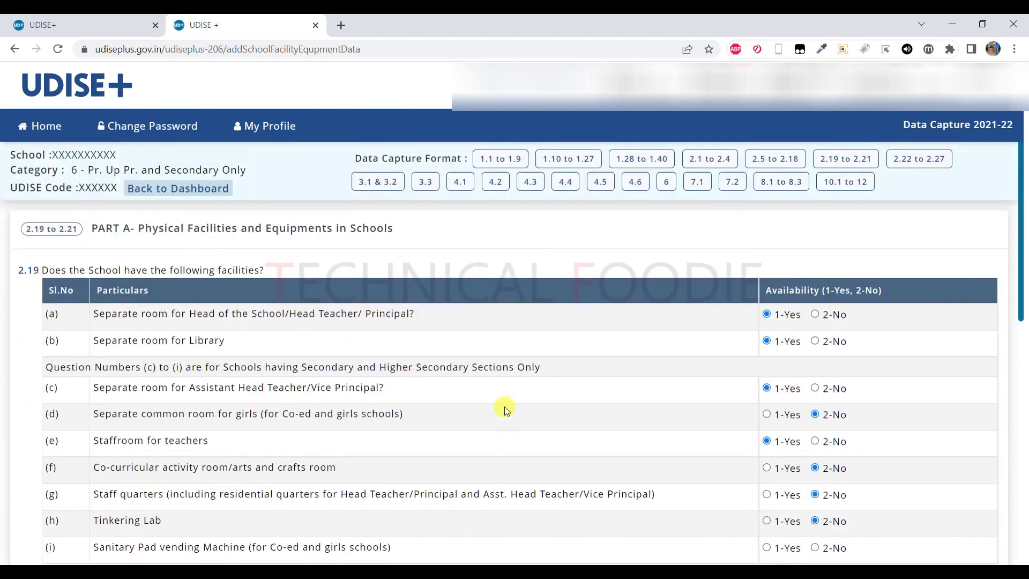
pyautogui.click(918, 161)
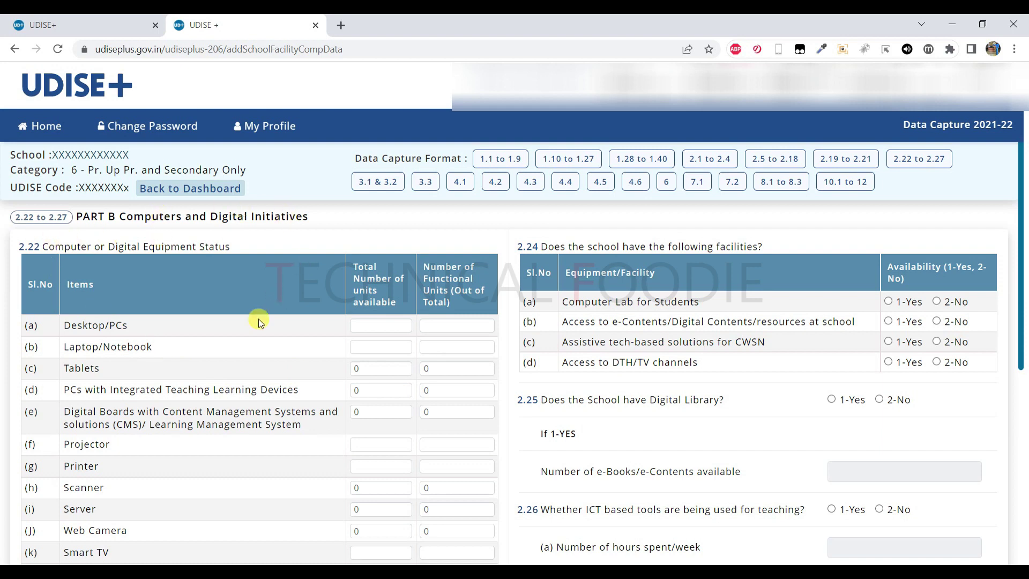
# Examine the computer and digital equipment table (2.22) and the internet facility question (2.23).
pyautogui.scroll(-1, 259, 322)
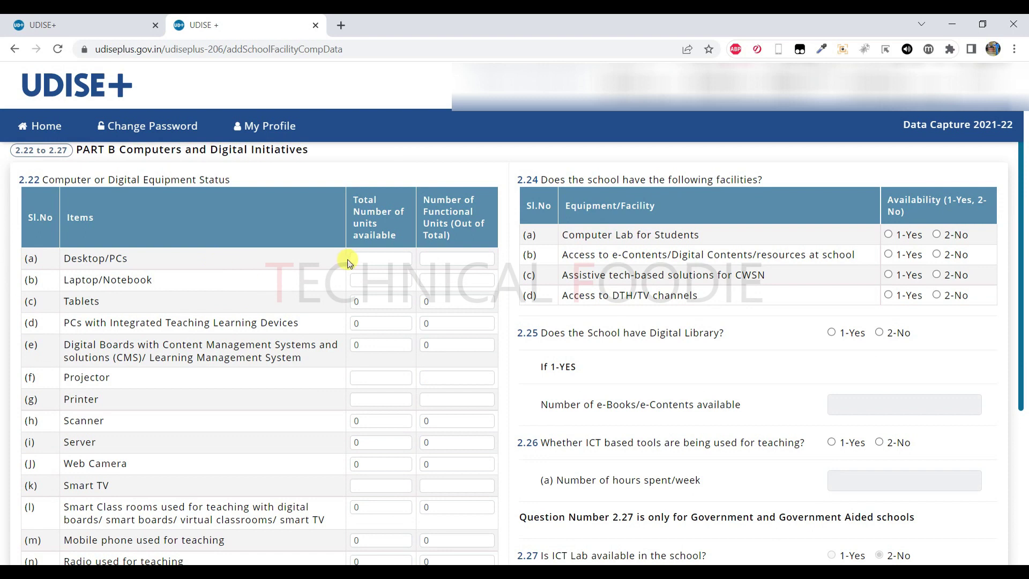
pyautogui.click(458, 259)
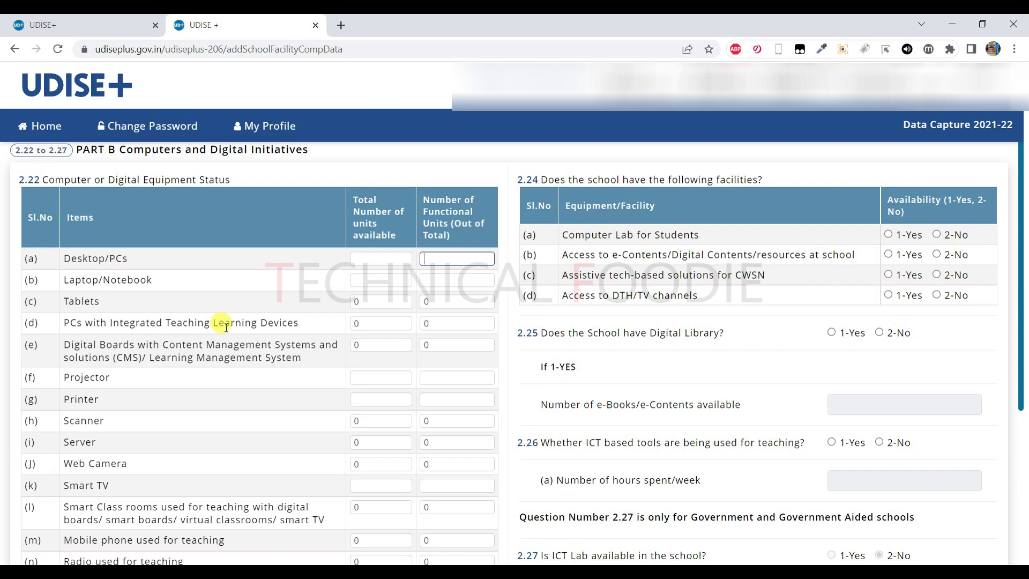
pyautogui.scroll(-3, 195, 375)
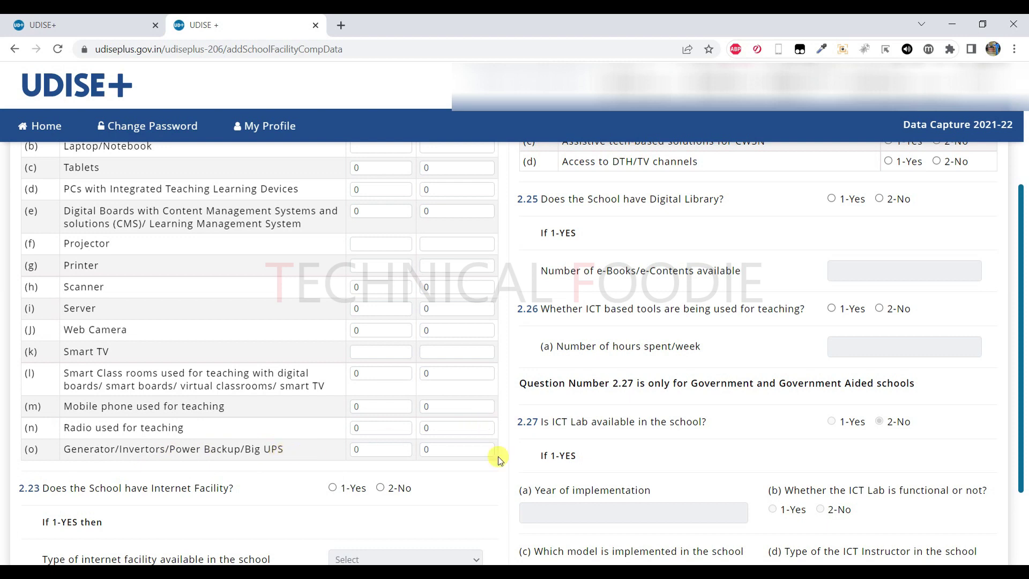
pyautogui.scroll(-3, 281, 475)
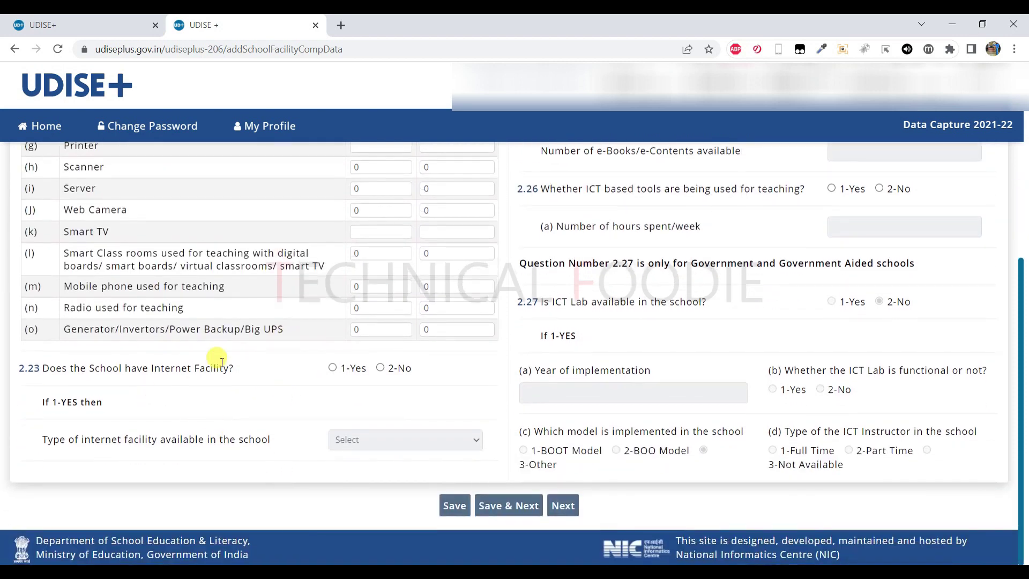
# Answer Yes to having an internet facility (2.23) and view the available internet connection types without choosing one.
pyautogui.click(333, 368)
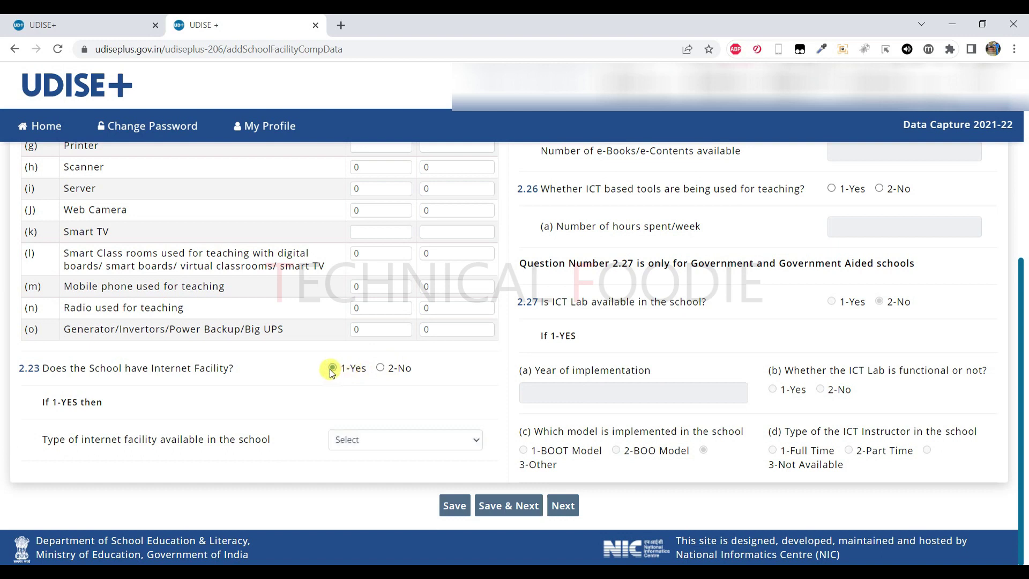
pyautogui.click(357, 443)
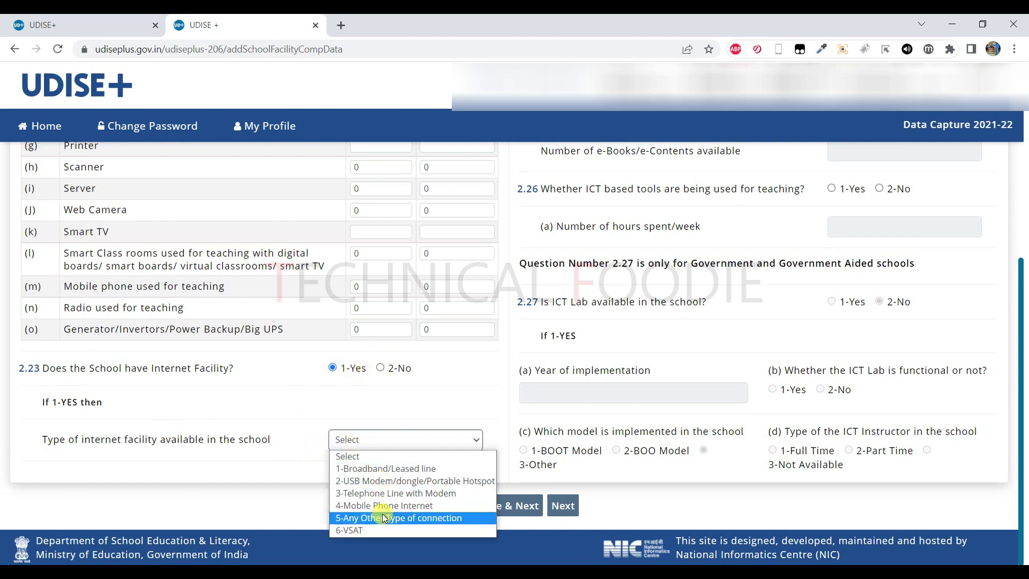
pyautogui.click(311, 518)
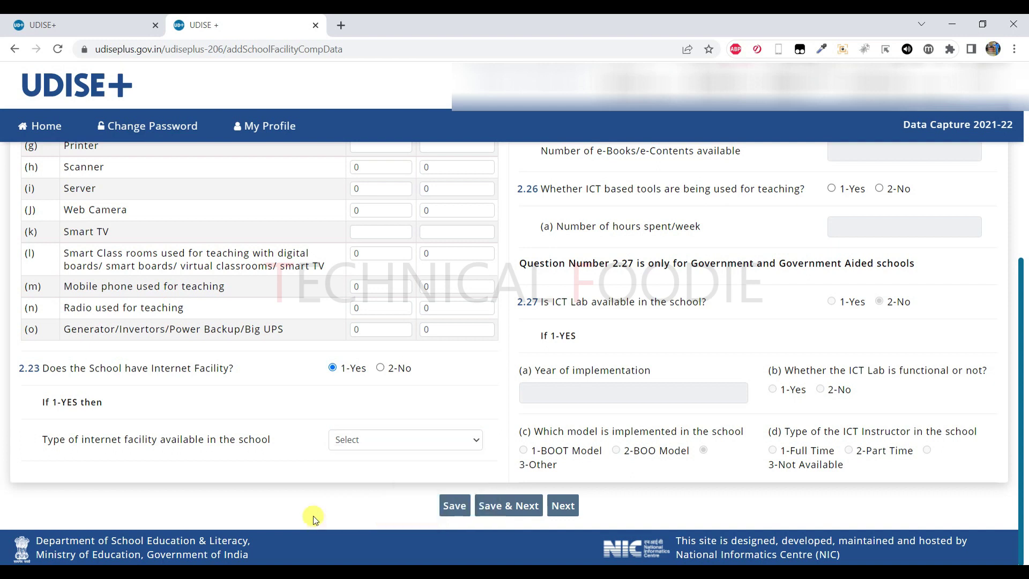
# Answer Yes to the digital library question (2.25) and activate the number of e-Books/e-Contents field.
pyautogui.scroll(6, 309, 478)
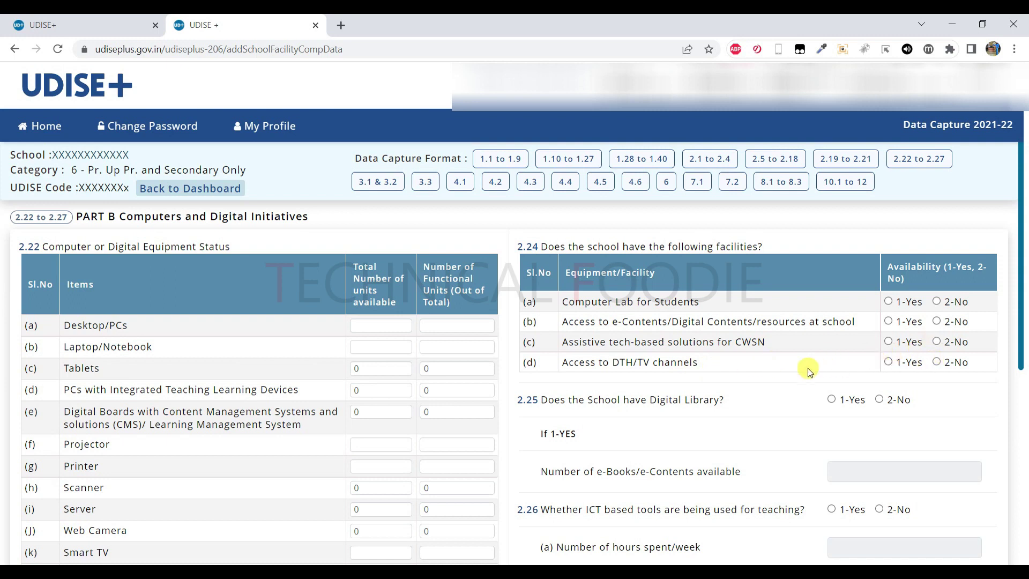
pyautogui.scroll(-1, 808, 368)
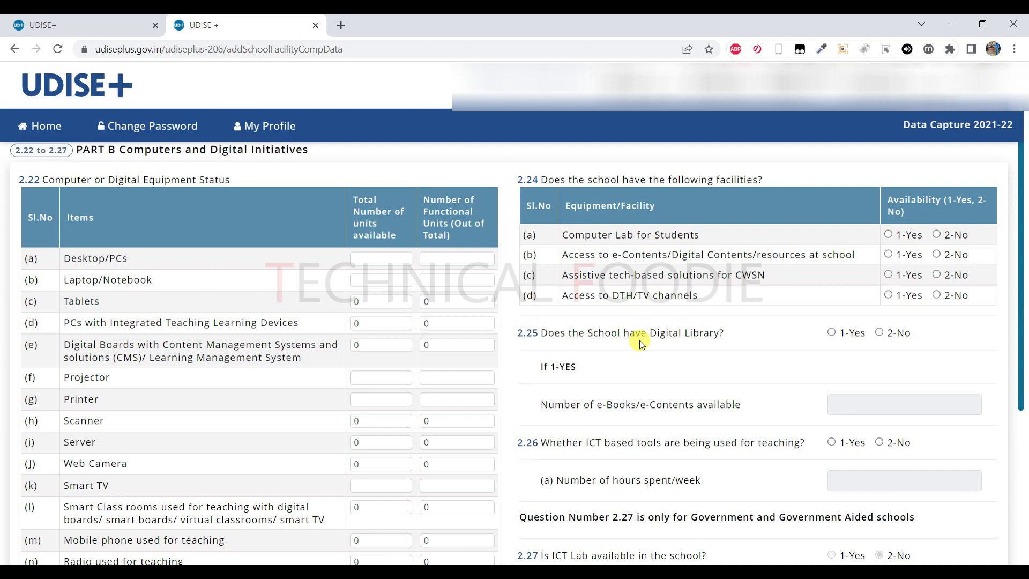
pyautogui.click(830, 333)
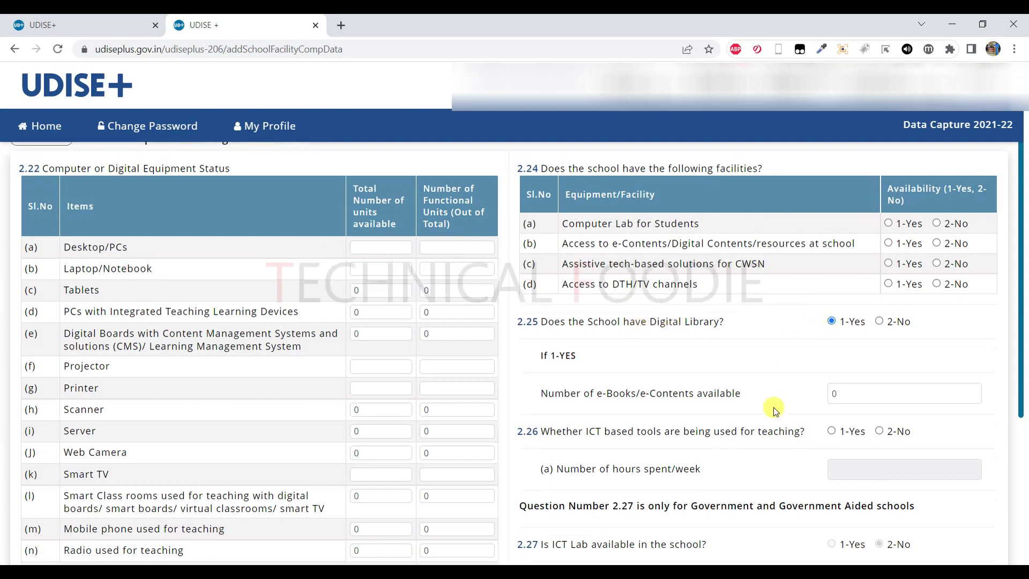
pyautogui.scroll(-1, 809, 386)
pyautogui.click(846, 336)
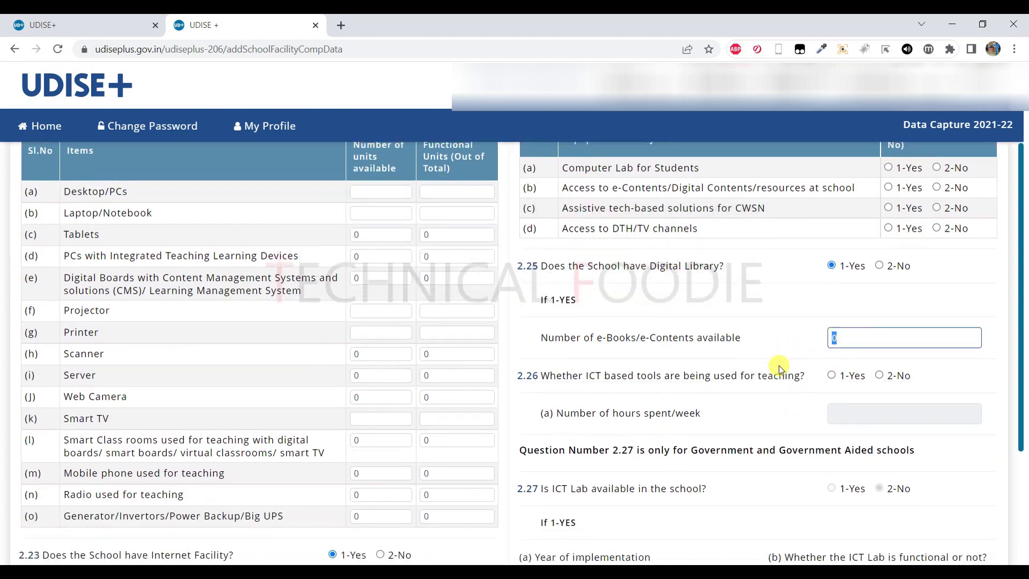
# Answer Yes to ICT based tools being used for teaching (2.26) and activate the hours spent per week field.
pyautogui.scroll(-1, 779, 365)
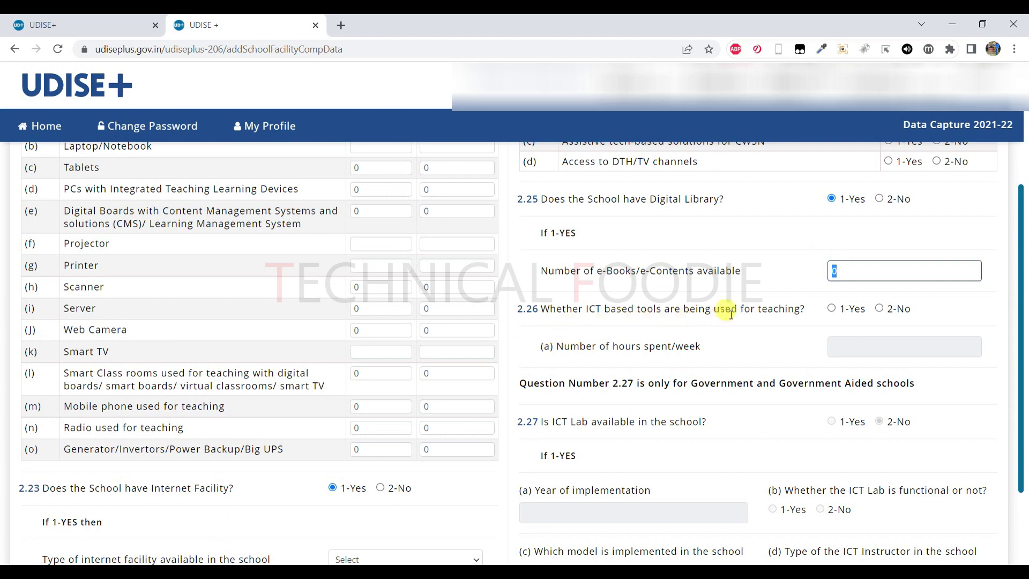
pyautogui.click(831, 308)
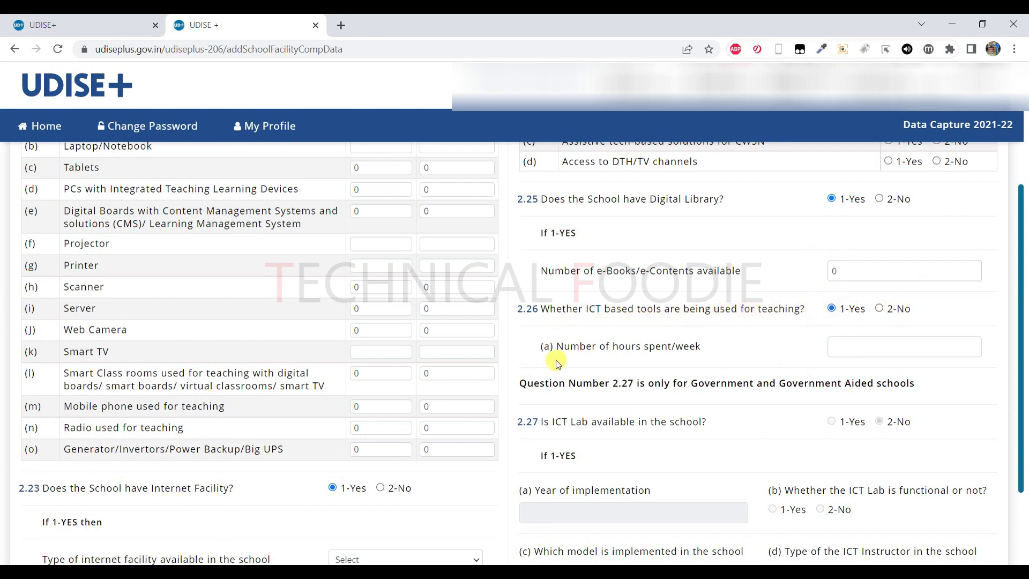
pyautogui.click(833, 346)
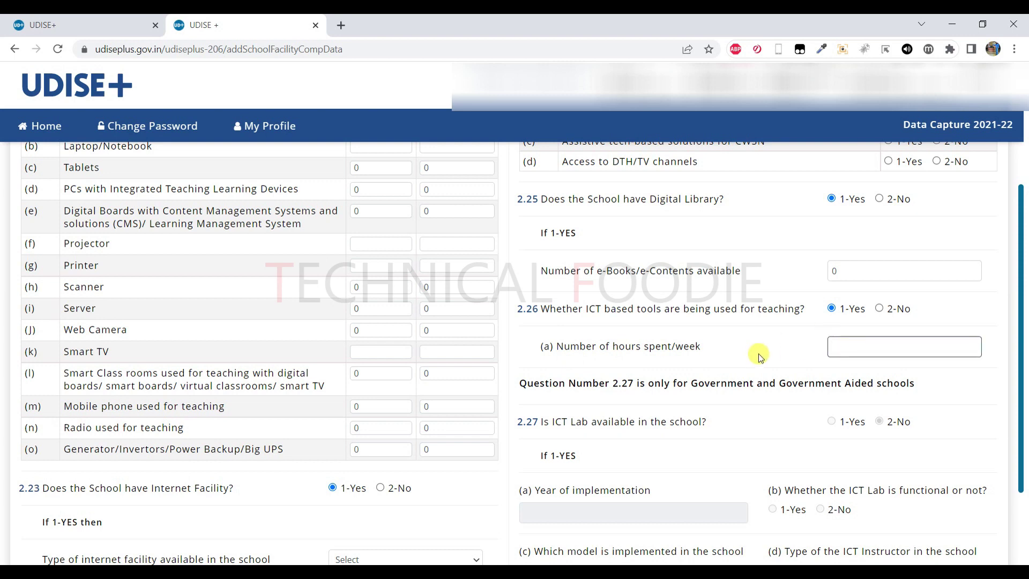
# Review the ICT Lab question 2.27 and its sub-questions for Government and Government Aided schools.
pyautogui.scroll(-1, 758, 351)
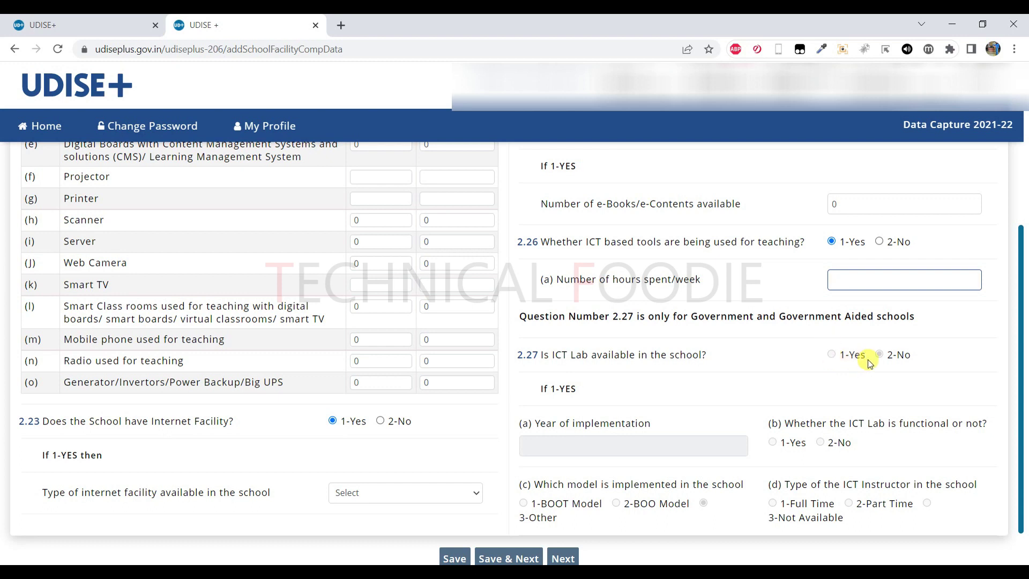
pyautogui.scroll(-1, 764, 381)
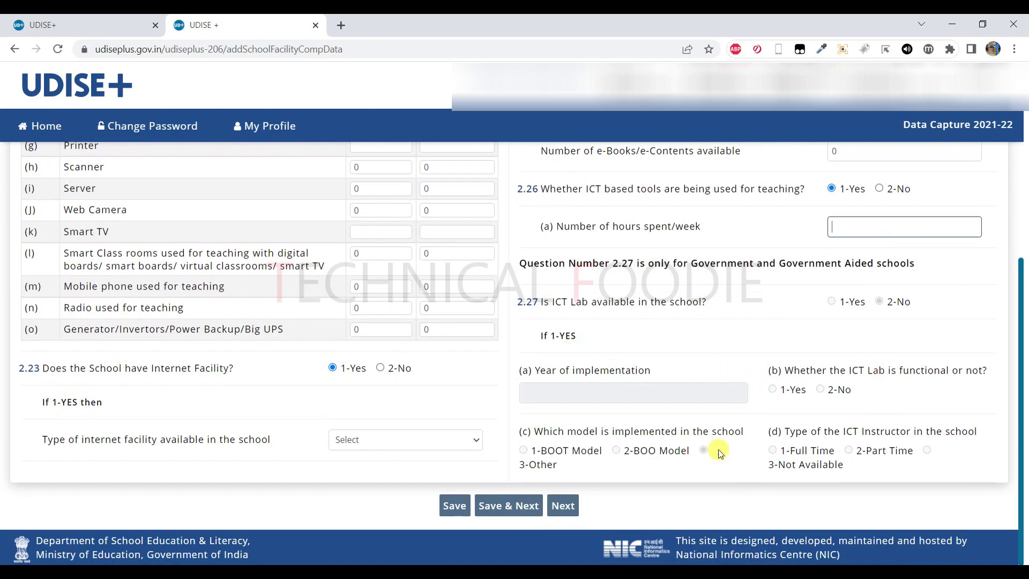
pyautogui.moveTo(510, 266); pyautogui.dragTo(919, 471)
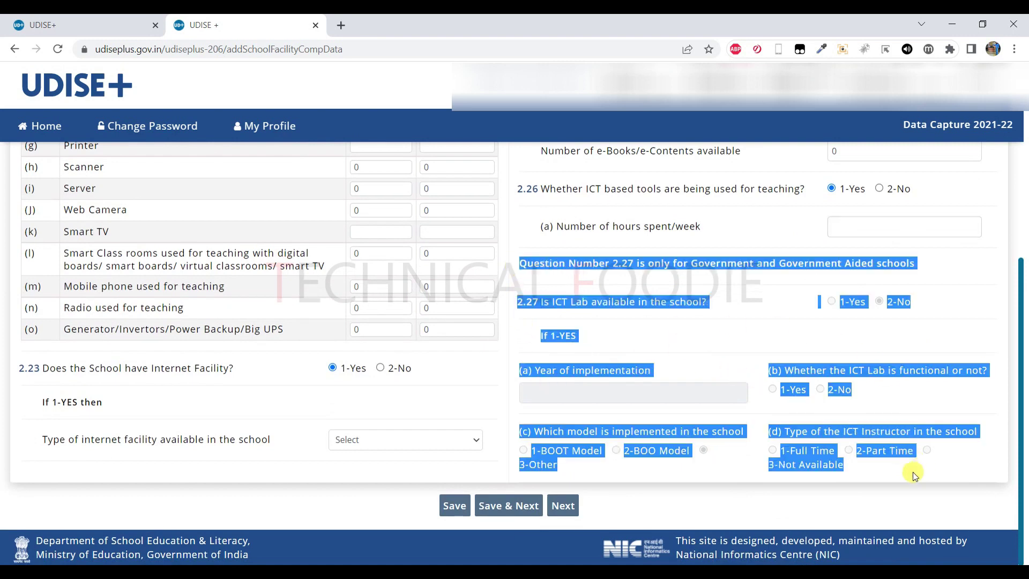
pyautogui.click(758, 512)
# Open data capture section 3.1 & 3.2 and review the non-teaching staff types listed in table 3.1.
pyautogui.scroll(6, 692, 496)
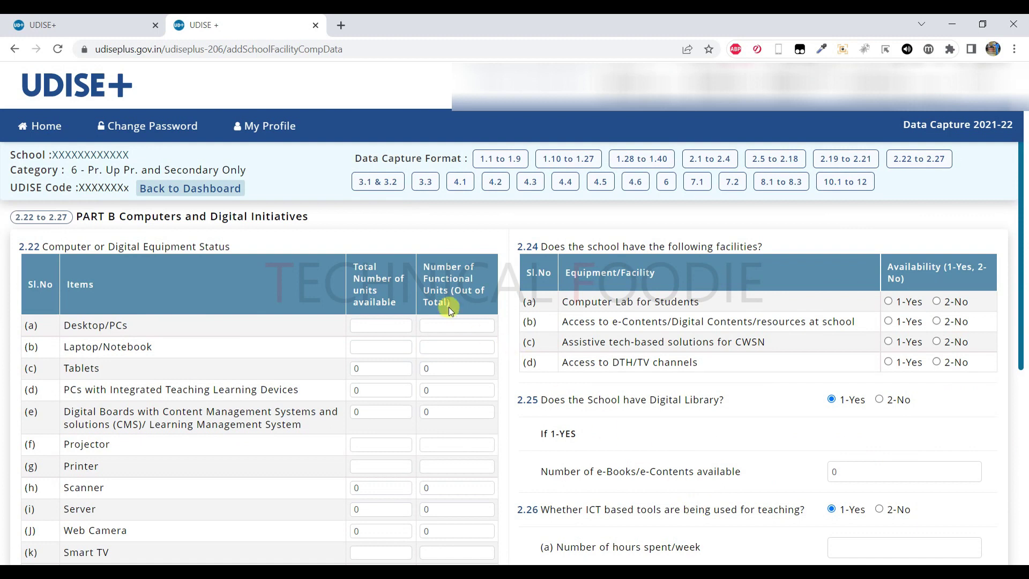
pyautogui.click(378, 182)
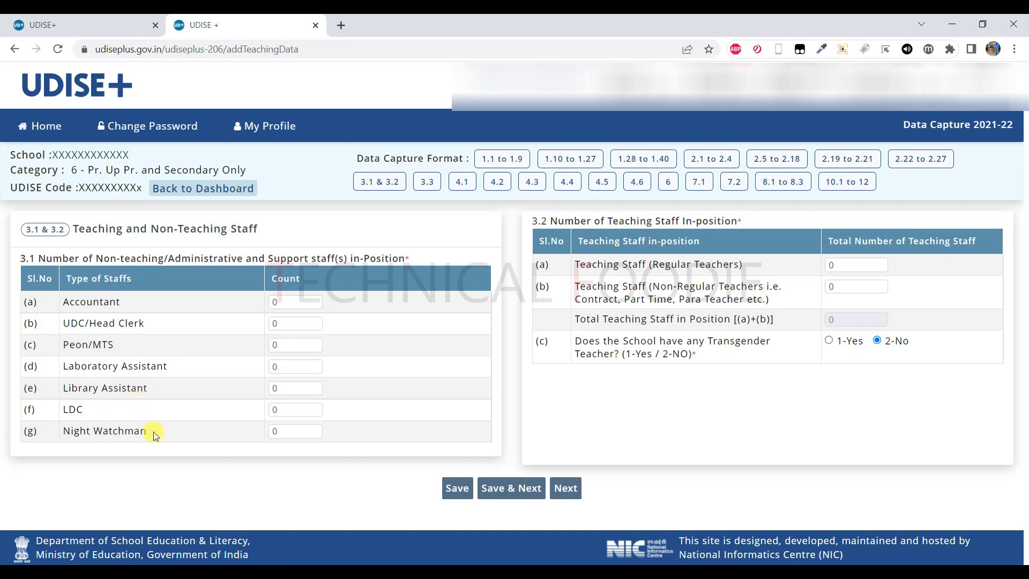
pyautogui.doubleClick(83, 411)
pyautogui.moveTo(63, 322); pyautogui.dragTo(86, 322)
pyautogui.click(135, 345)
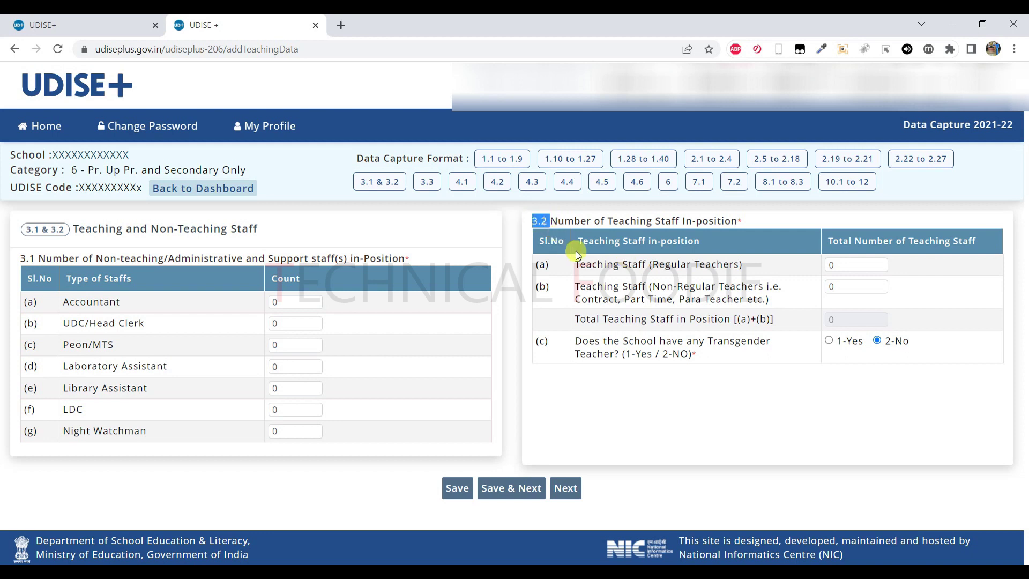
# Enter 10 regular teachers and 1 non-regular teacher in table 3.2, and read the transgender teacher question.
pyautogui.moveTo(593, 264); pyautogui.dragTo(770, 269)
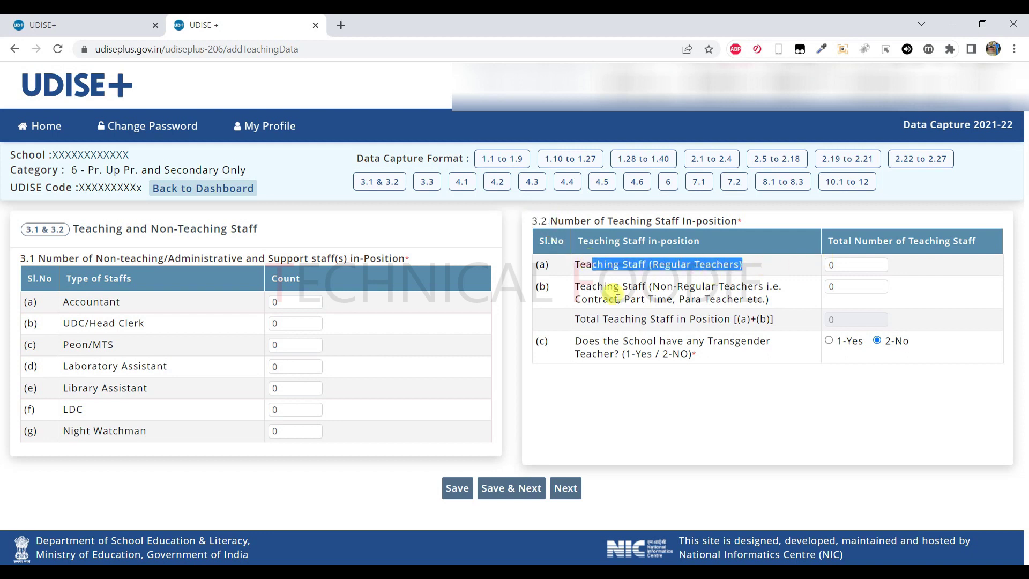
pyautogui.moveTo(587, 286); pyautogui.dragTo(843, 288)
pyautogui.click(792, 318)
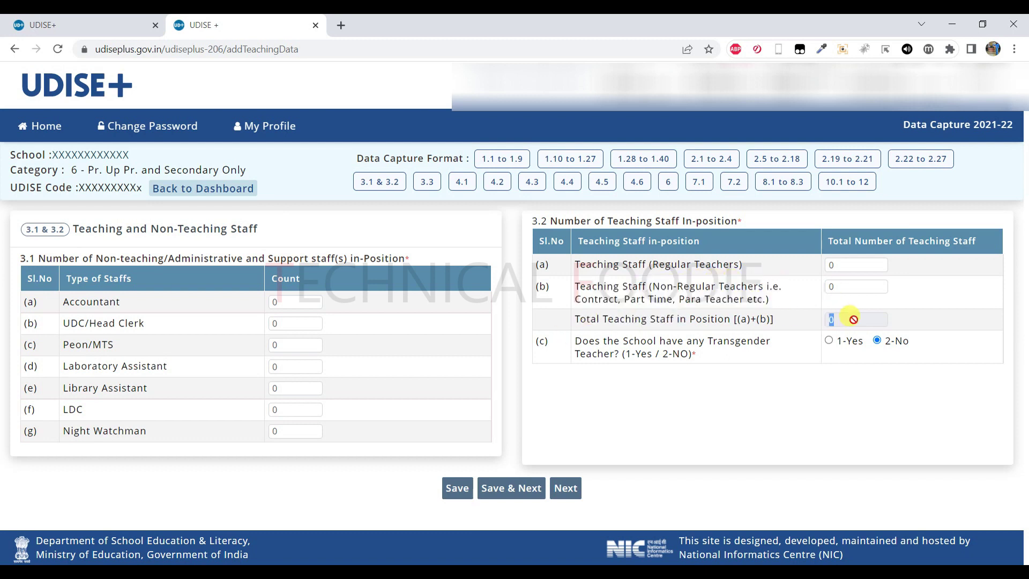
pyautogui.doubleClick(846, 266)
pyautogui.press('Tab')
pyautogui.write('1')
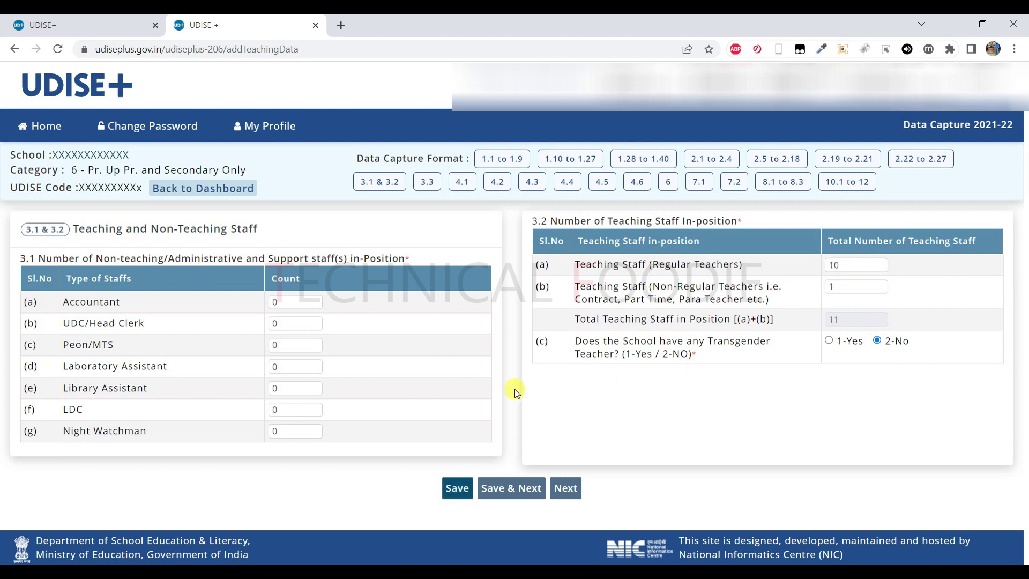
pyautogui.moveTo(573, 345); pyautogui.dragTo(719, 357)
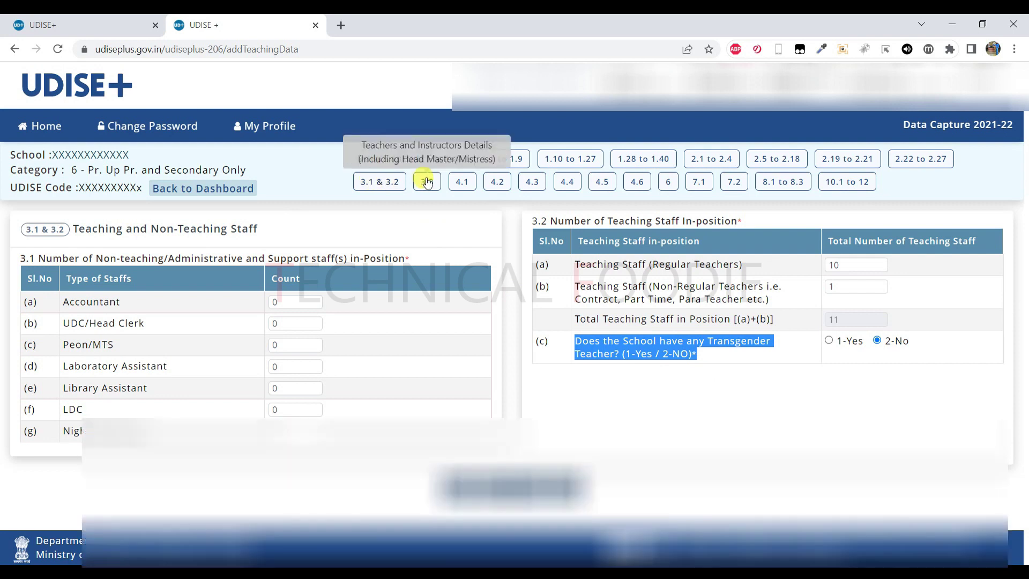
# Open section 3.3 on teachers and instructors and examine its search, entries-per-page options, teacher totals and mobile number highlighting notes.
pyautogui.click(427, 182)
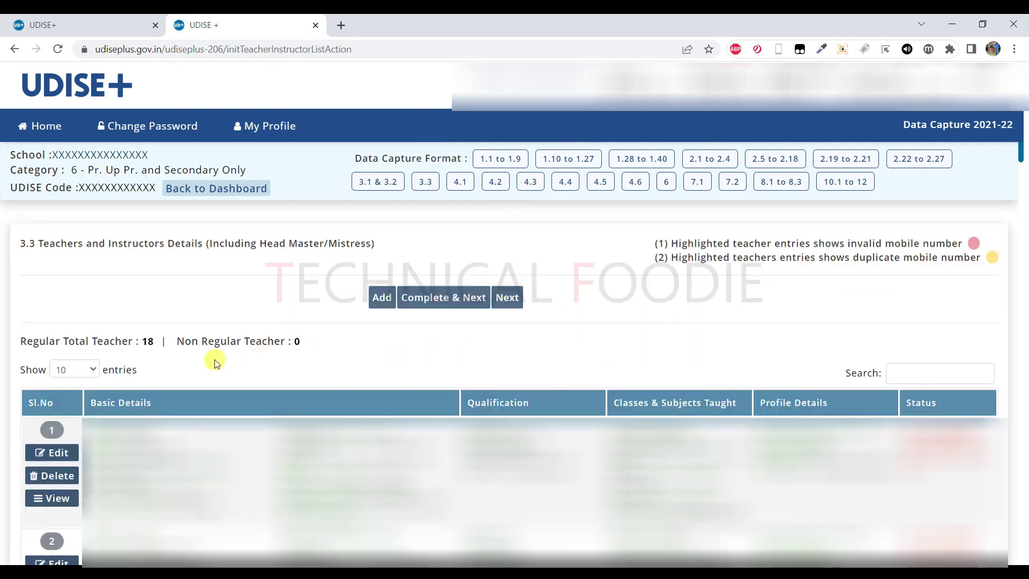
pyautogui.click(924, 375)
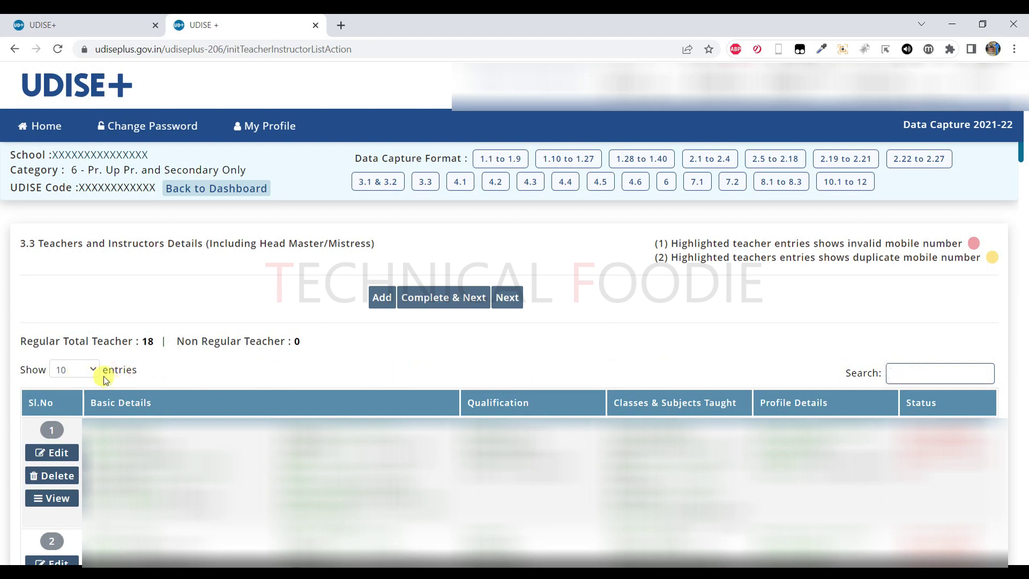
pyautogui.click(90, 369)
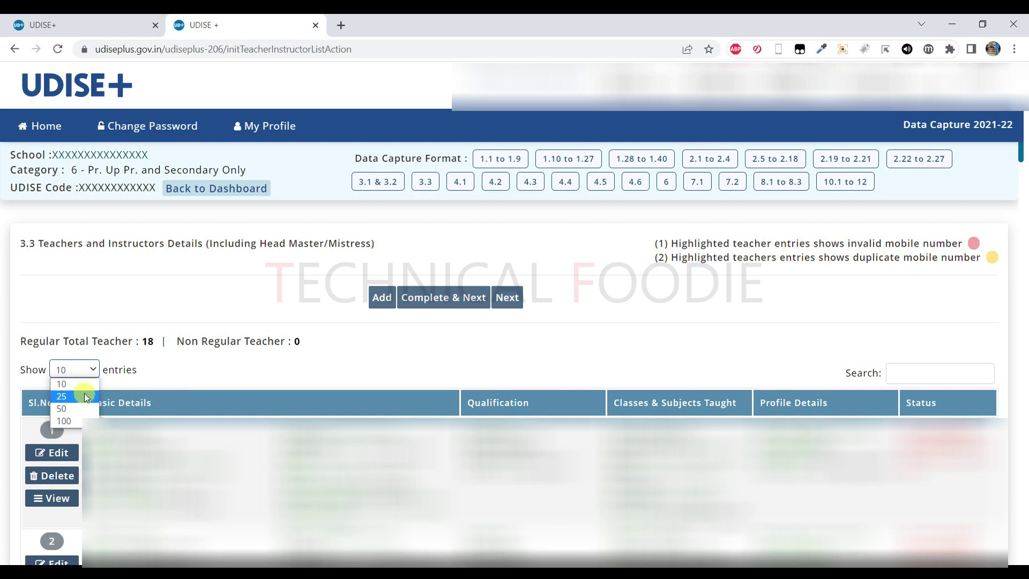
pyautogui.click(213, 358)
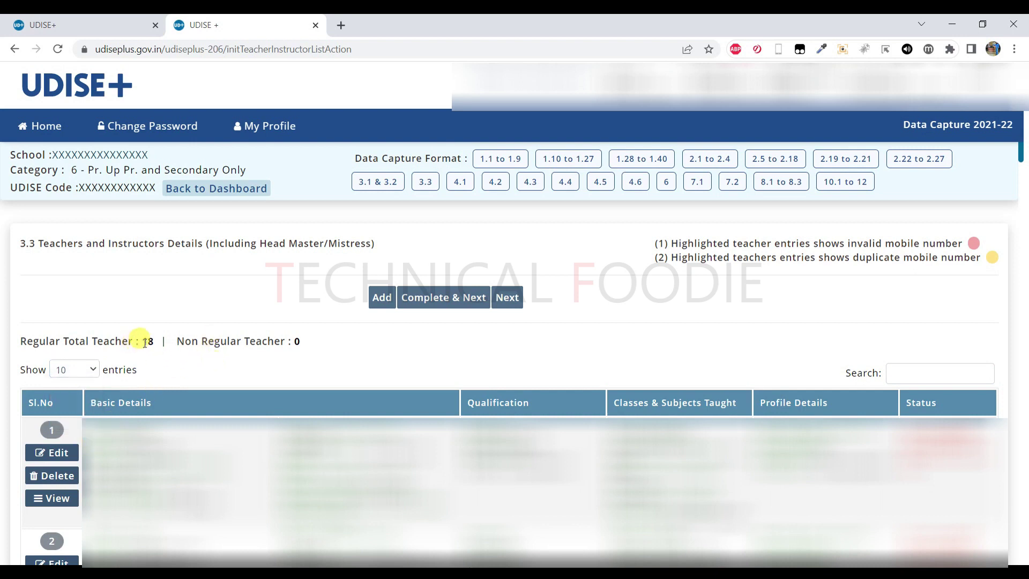
pyautogui.moveTo(144, 343); pyautogui.dragTo(298, 340)
pyautogui.click(298, 341)
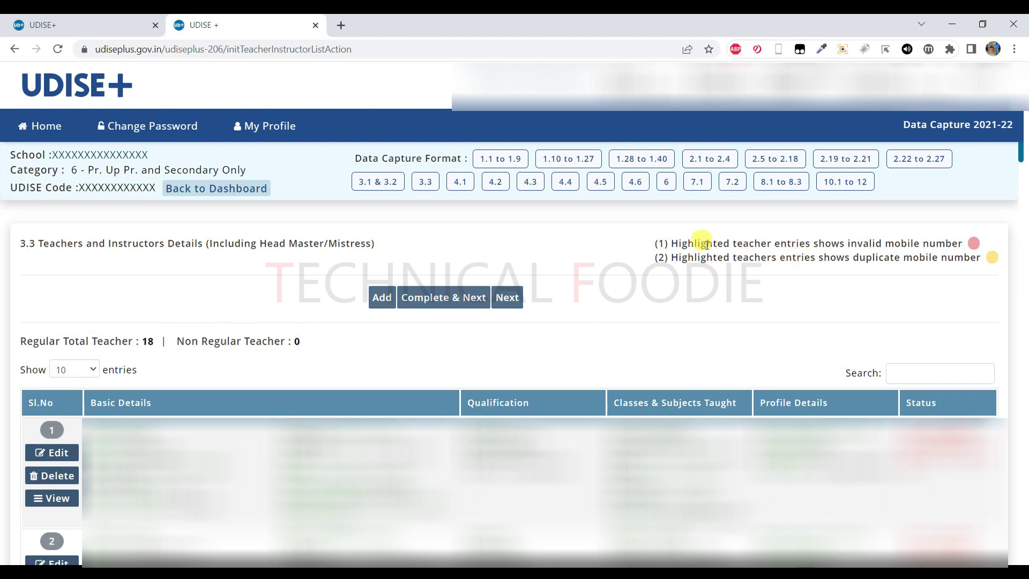
pyautogui.moveTo(659, 244); pyautogui.dragTo(963, 244)
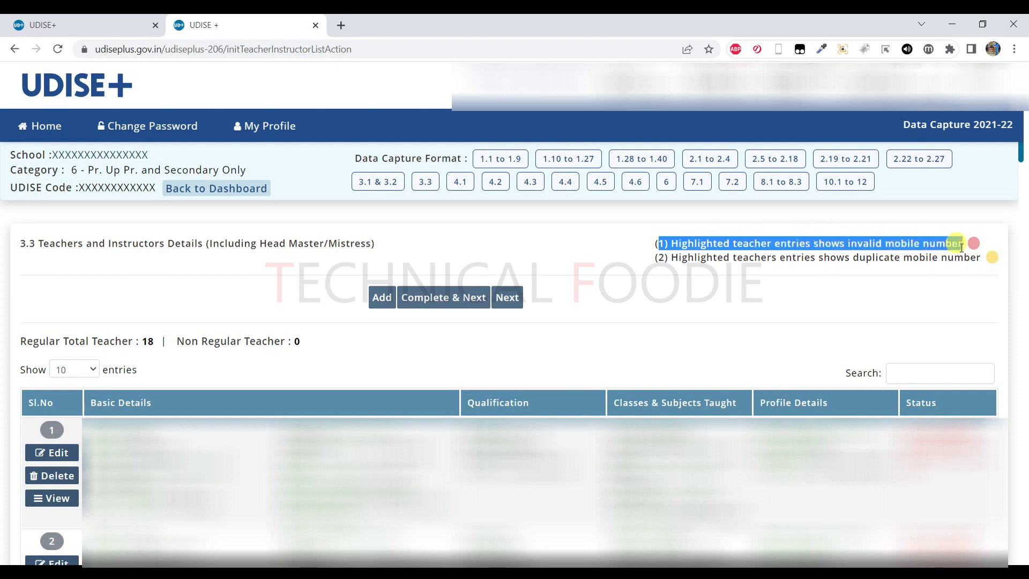
pyautogui.moveTo(670, 257); pyautogui.dragTo(983, 256)
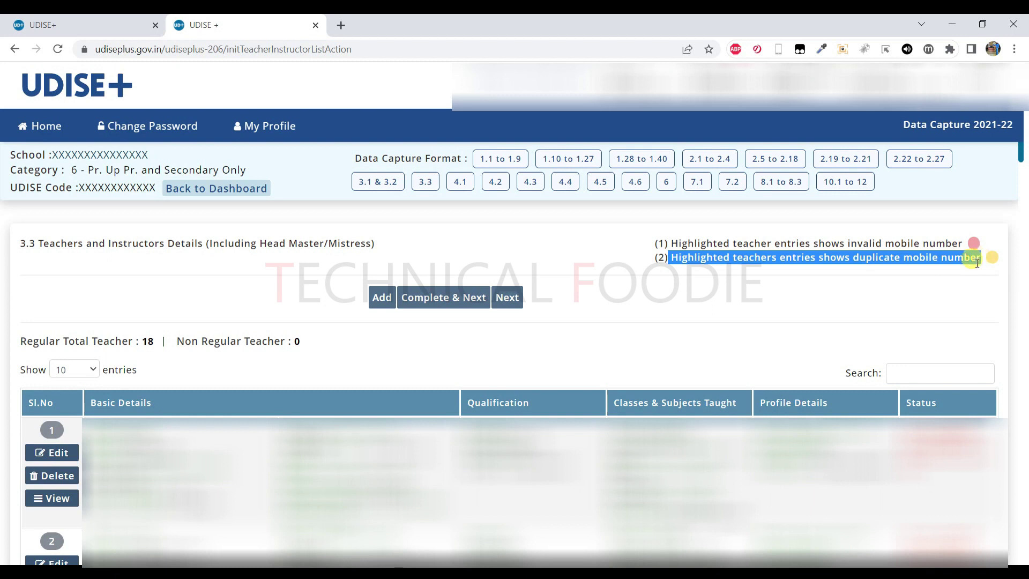
pyautogui.click(983, 257)
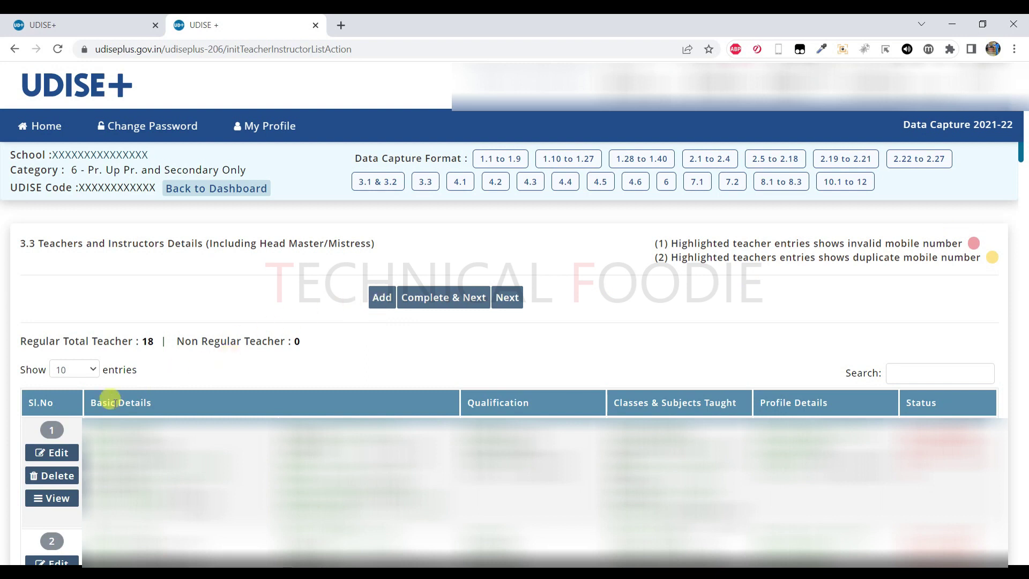
# Open the first teacher's record for editing and review its fields, including the Type of Teacher options.
pyautogui.click(59, 454)
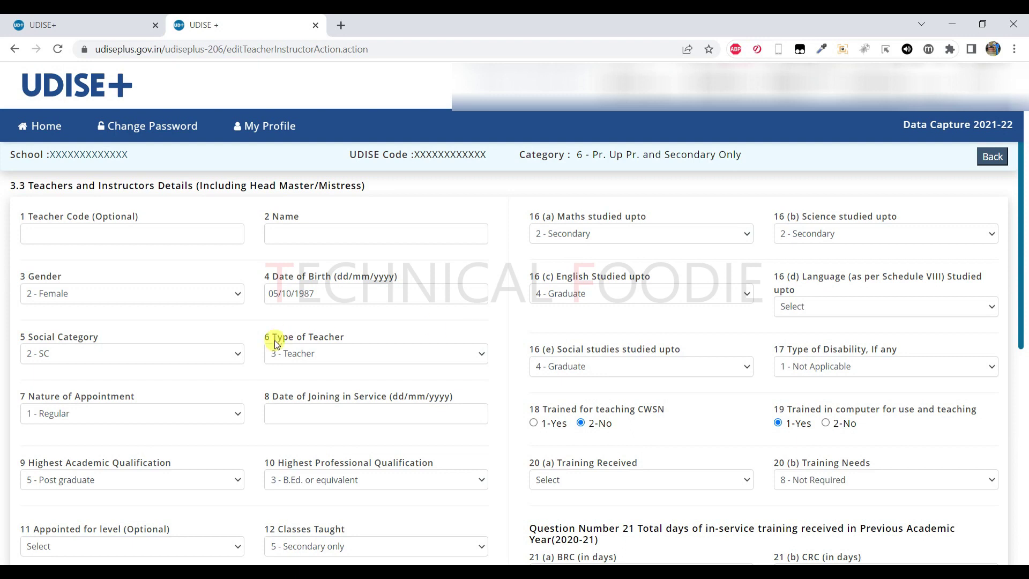
pyautogui.click(299, 352)
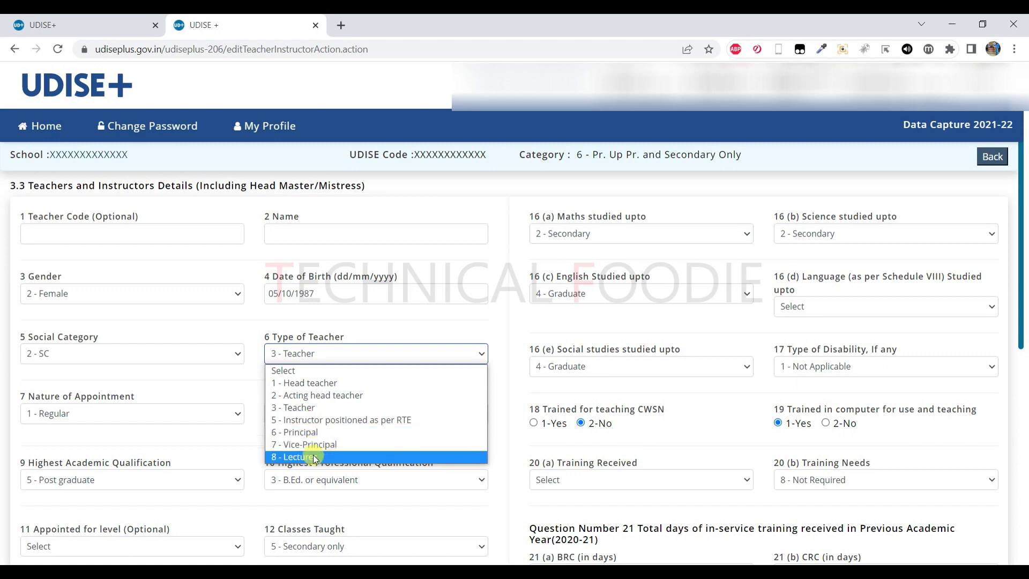
pyautogui.click(239, 390)
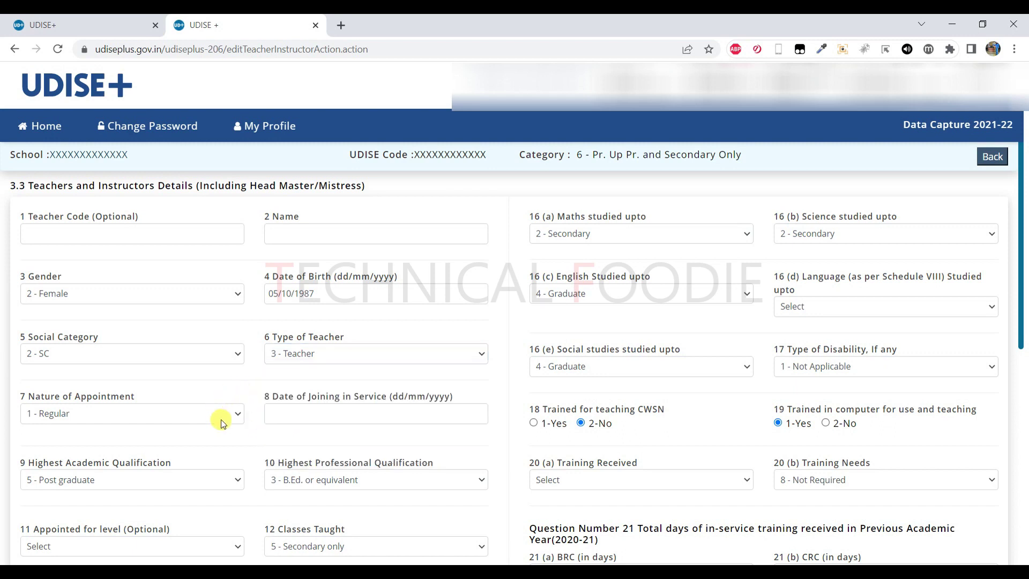
pyautogui.scroll(-7, 288, 450)
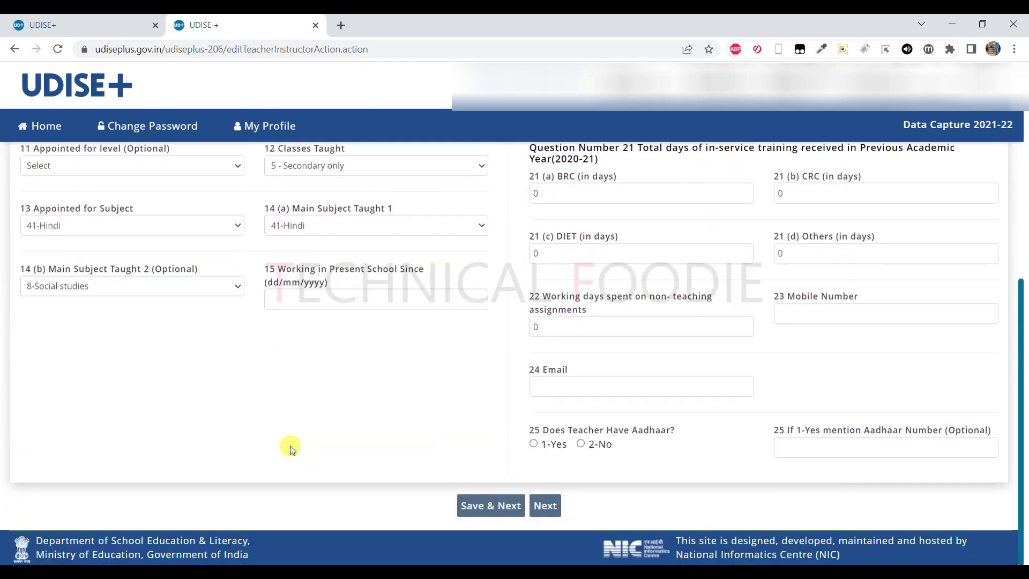
pyautogui.scroll(7, 291, 446)
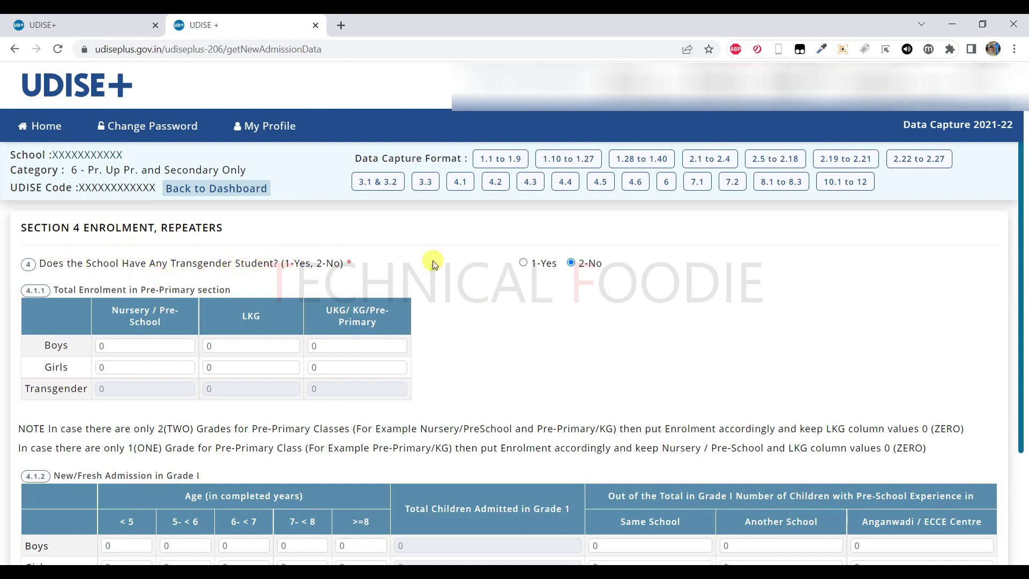
# Answer Yes to the transgender student question in Section 4 and point out the Transgender row of the pre-primary enrolment table.
pyautogui.click(523, 263)
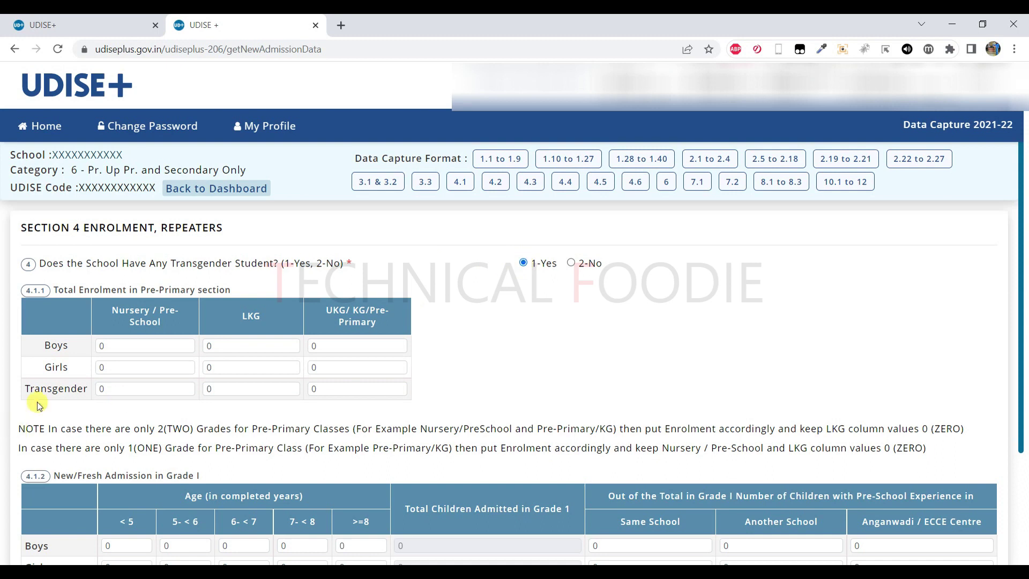
pyautogui.doubleClick(46, 389)
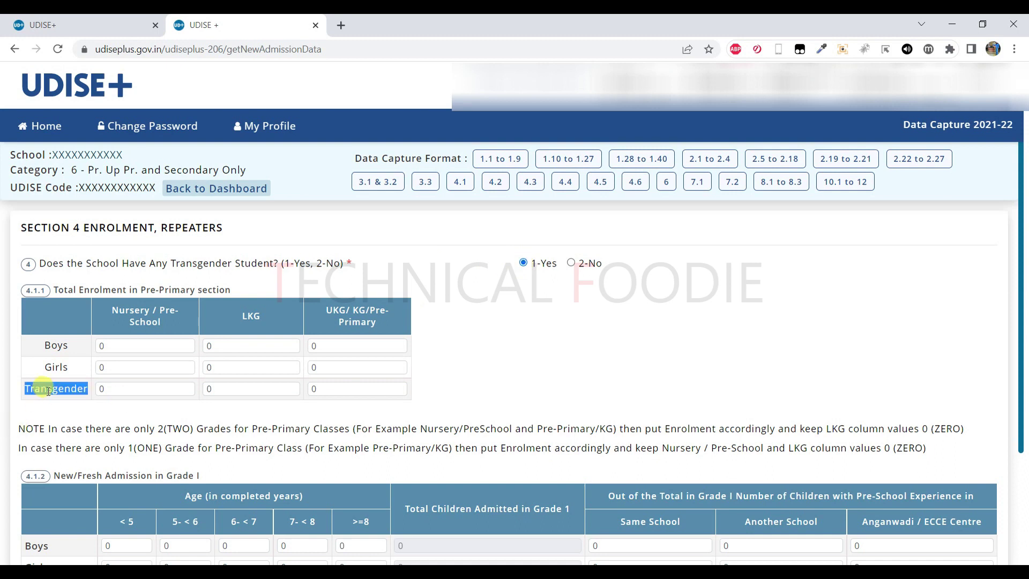
# Compare the Yes and No answers to the transgender student question in Section 4, leaving it answered 2-No.
pyautogui.click(570, 263)
pyautogui.scroll(-2, 528, 317)
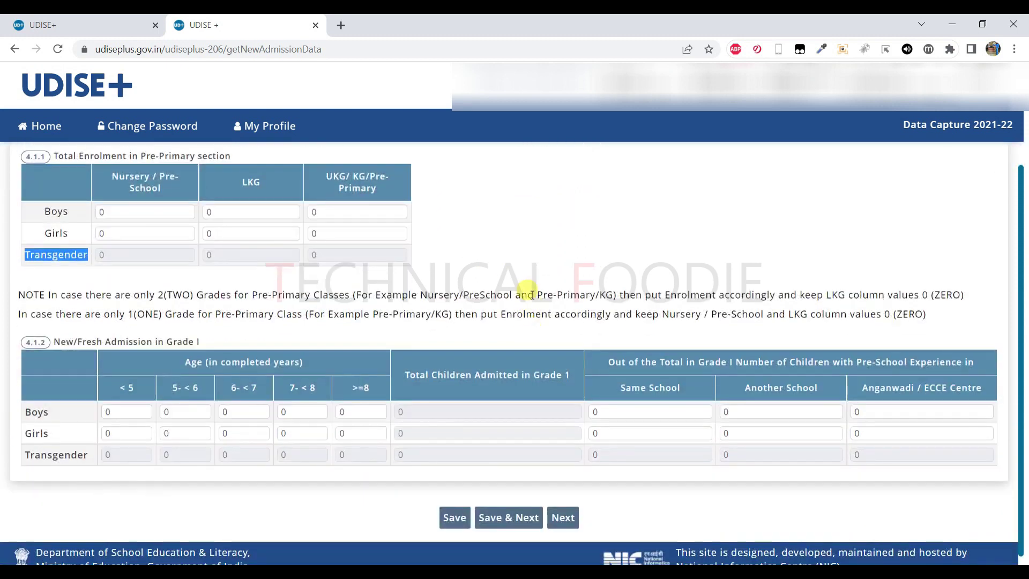
pyautogui.scroll(1, 528, 290)
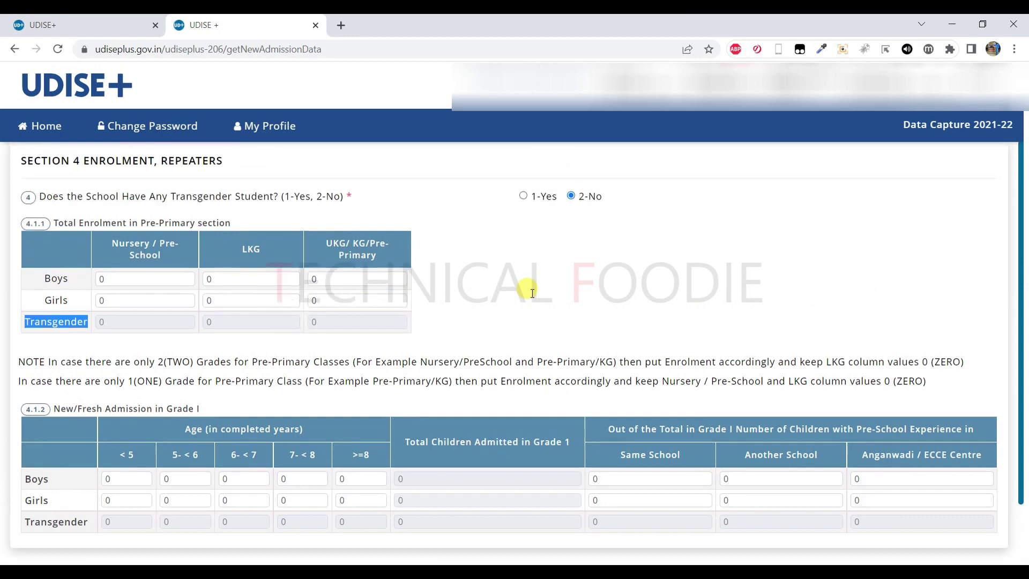
pyautogui.click(523, 196)
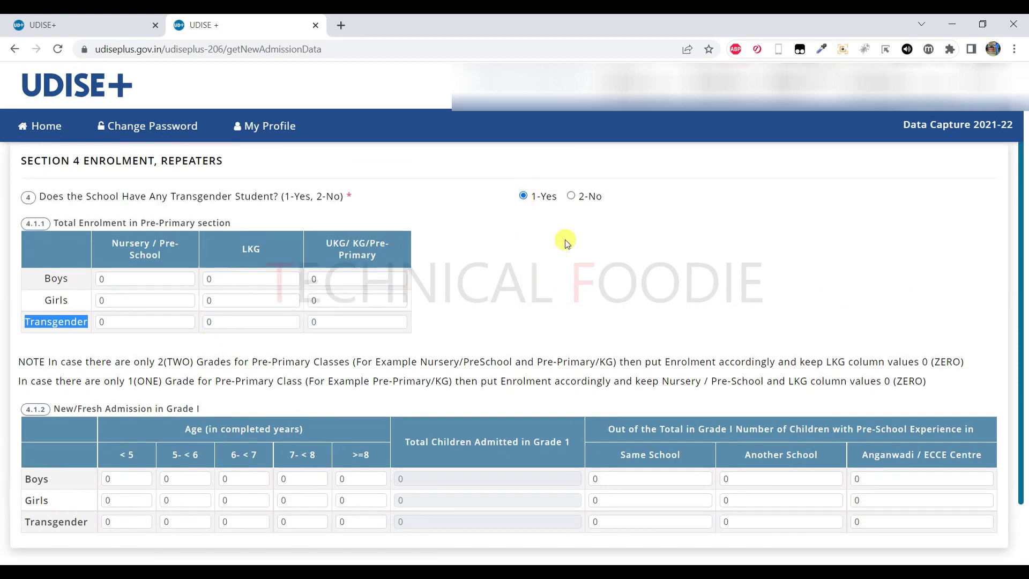
pyautogui.click(571, 196)
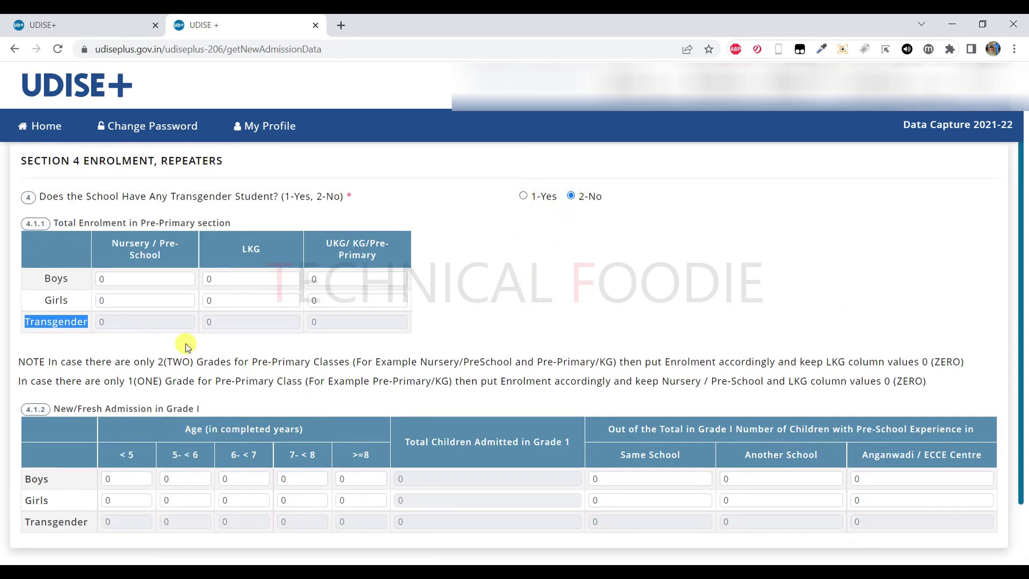
# Review the boys' and girls' cells of pre-primary table 4.1.1, the Grade I admission table 4.1.2 and the data capture year.
pyautogui.click(142, 268)
pyautogui.click(146, 280)
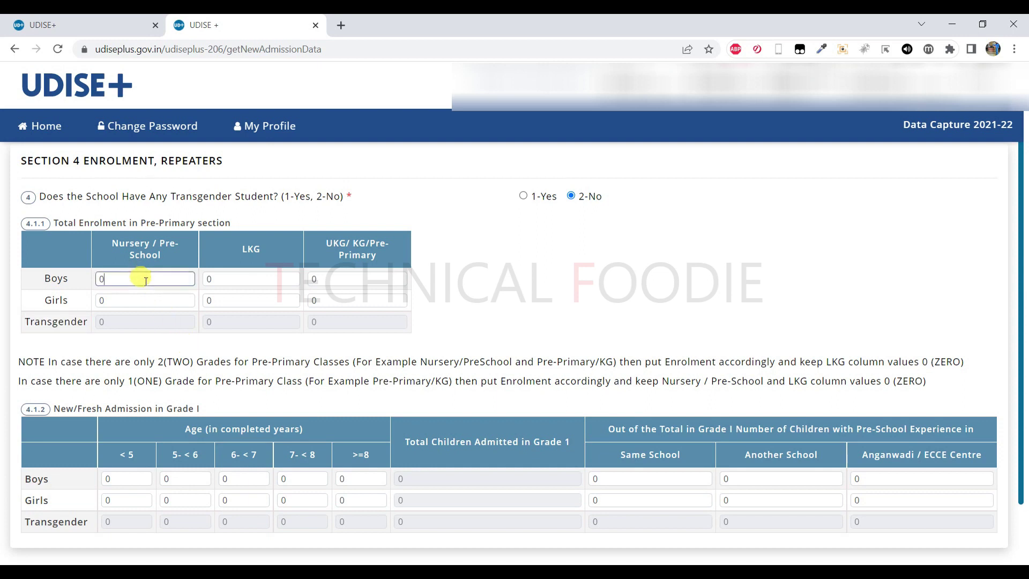
pyautogui.click(278, 278)
pyautogui.click(312, 278)
pyautogui.click(190, 300)
pyautogui.click(279, 299)
pyautogui.click(351, 299)
pyautogui.scroll(-3, 272, 388)
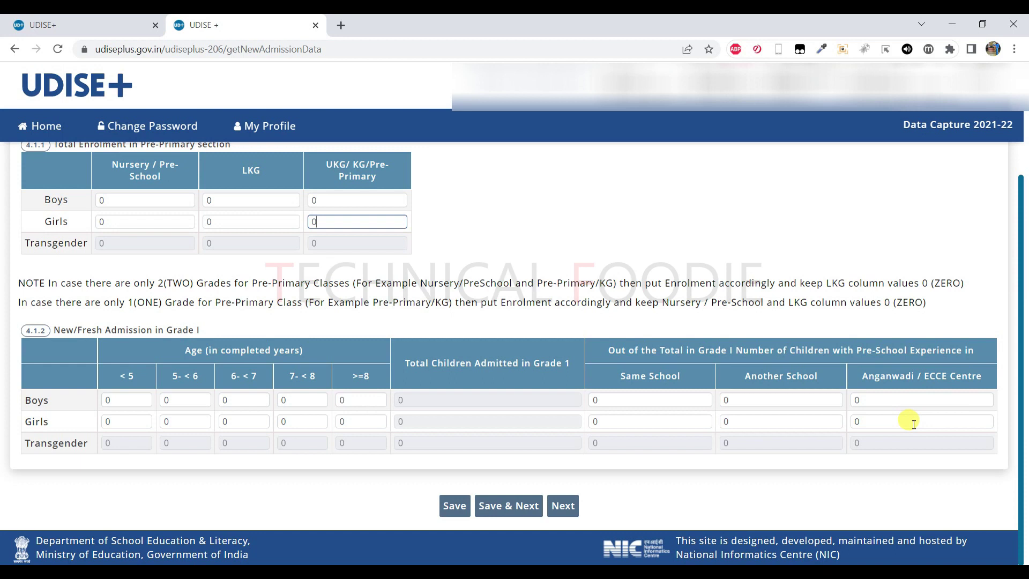
pyautogui.scroll(3, 914, 423)
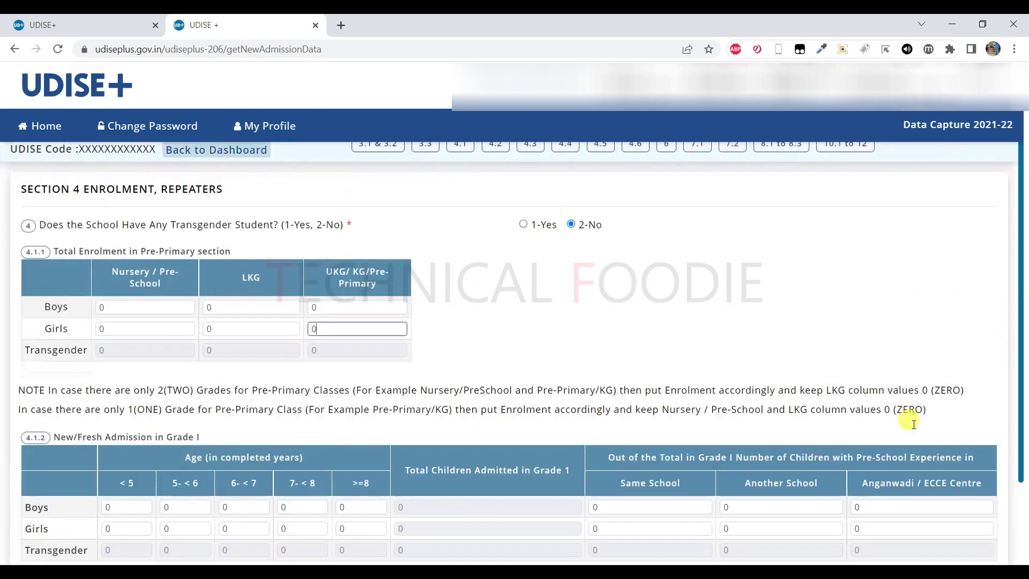
pyautogui.moveTo(972, 124); pyautogui.dragTo(1005, 150)
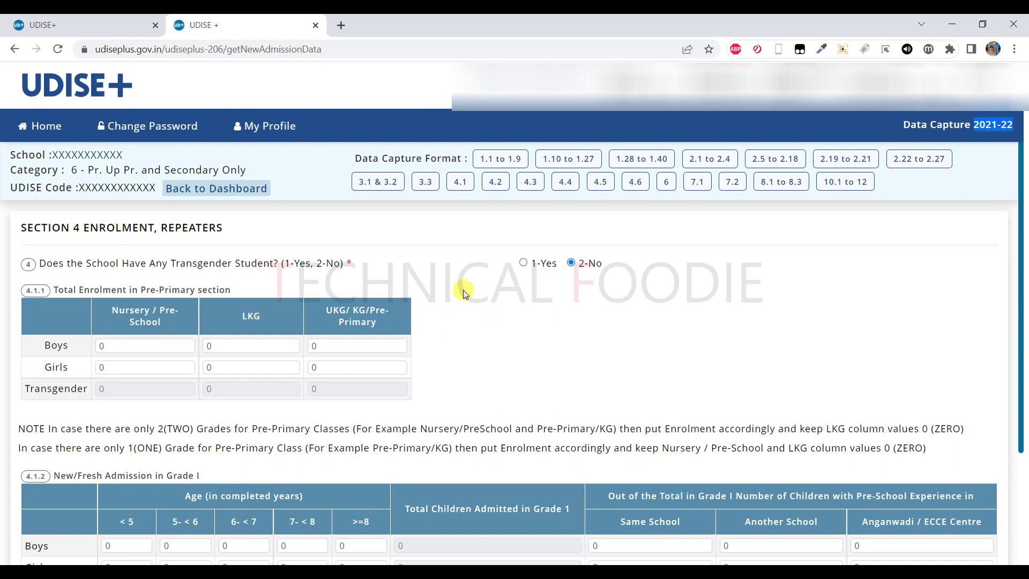
# Open section 4.2 and examine the social category enrolment table from General to OBC, including its grand total fields.
pyautogui.click(493, 185)
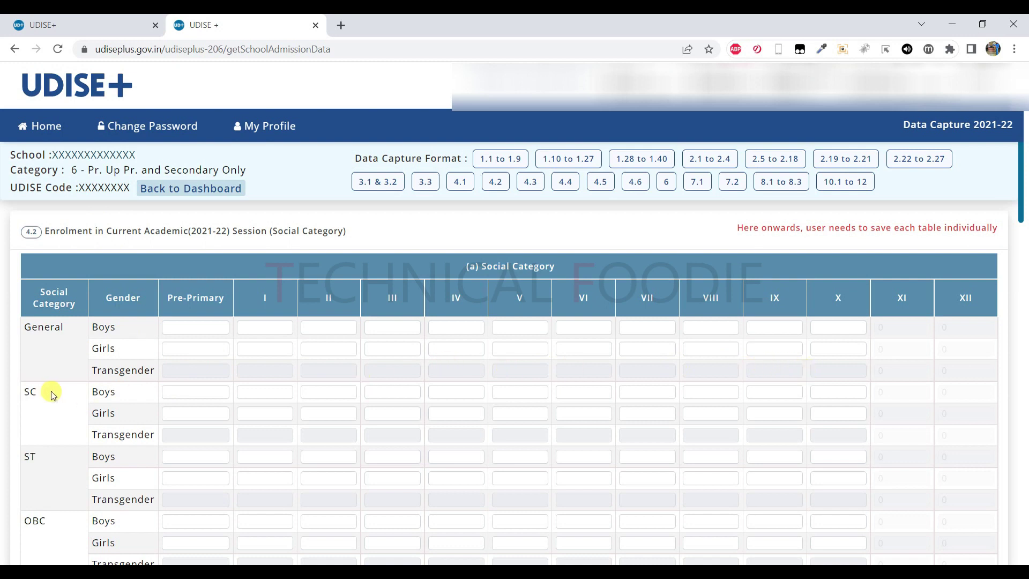
pyautogui.scroll(-1, 67, 404)
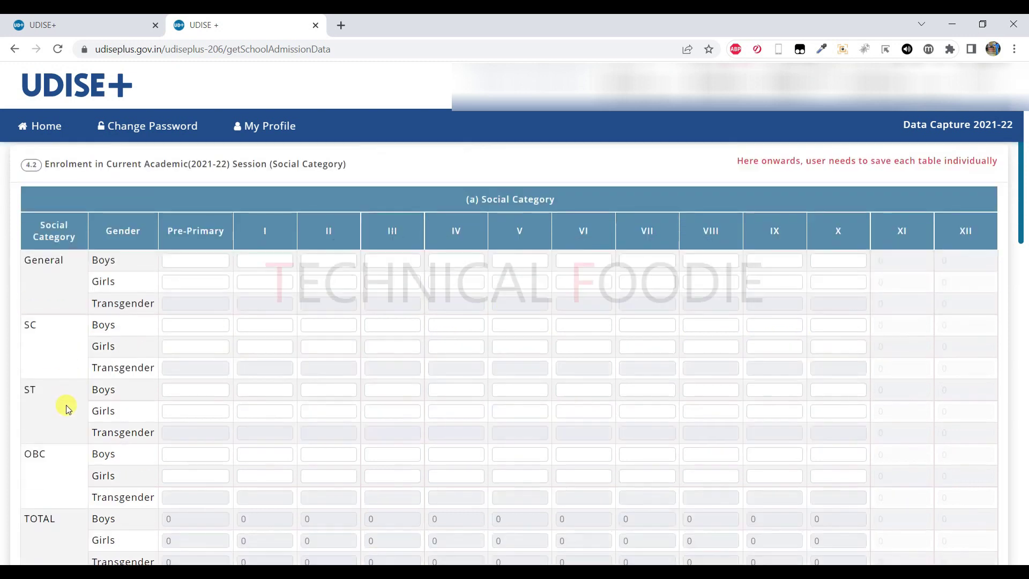
pyautogui.scroll(-1, 68, 445)
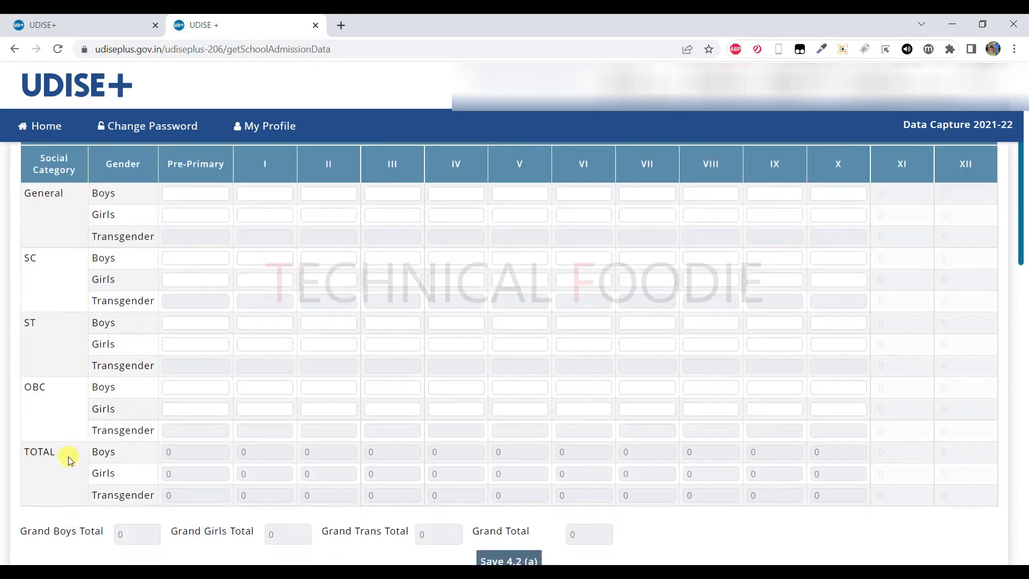
pyautogui.scroll(-1, 289, 471)
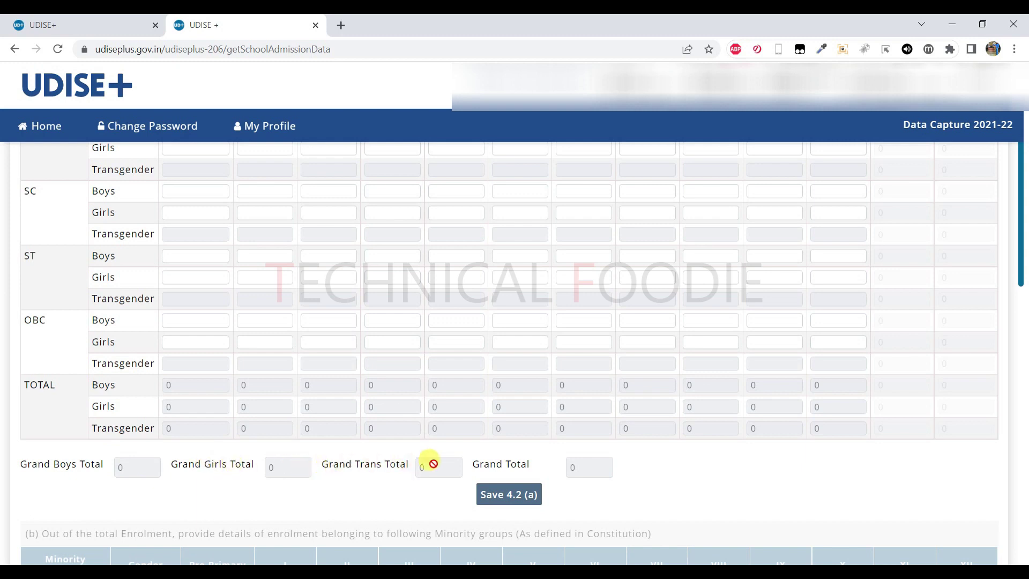
pyautogui.doubleClick(567, 470)
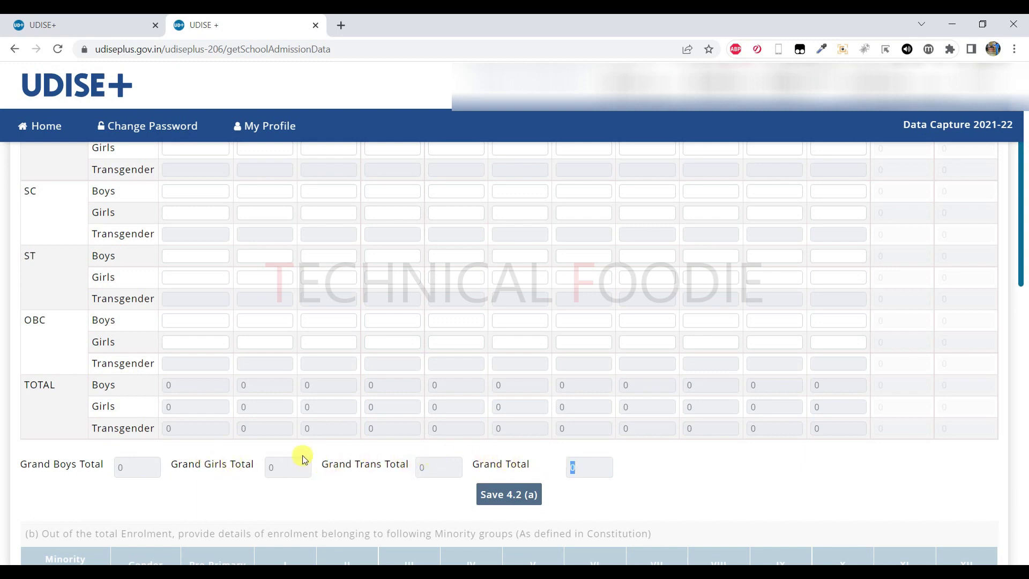
pyautogui.scroll(-1, 299, 457)
pyautogui.scroll(-1, 300, 457)
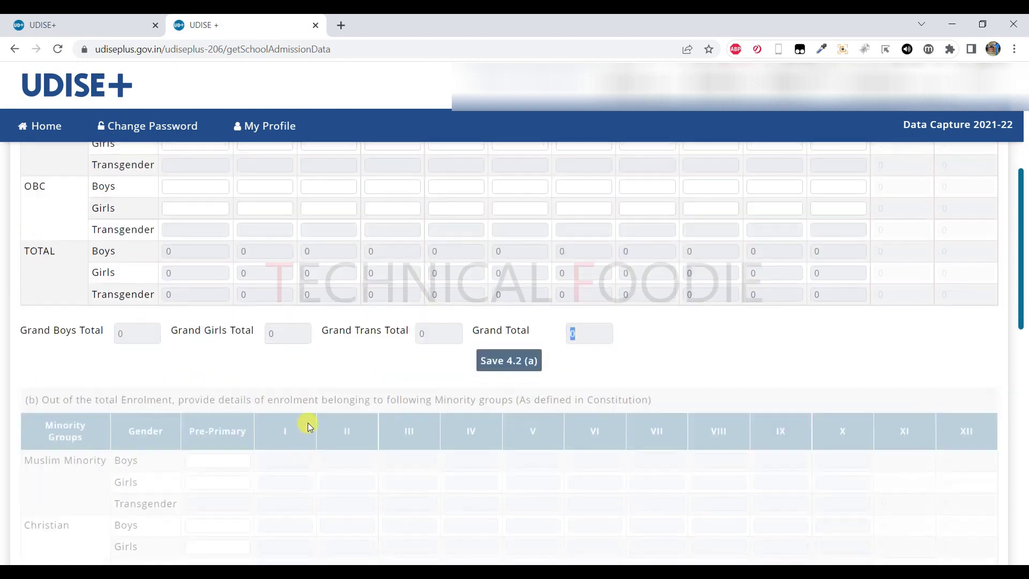
# Skim the minority groups table 4.2 (b) and the Aadhaar and BPL table 4.2 (c).
pyautogui.scroll(-2, 307, 422)
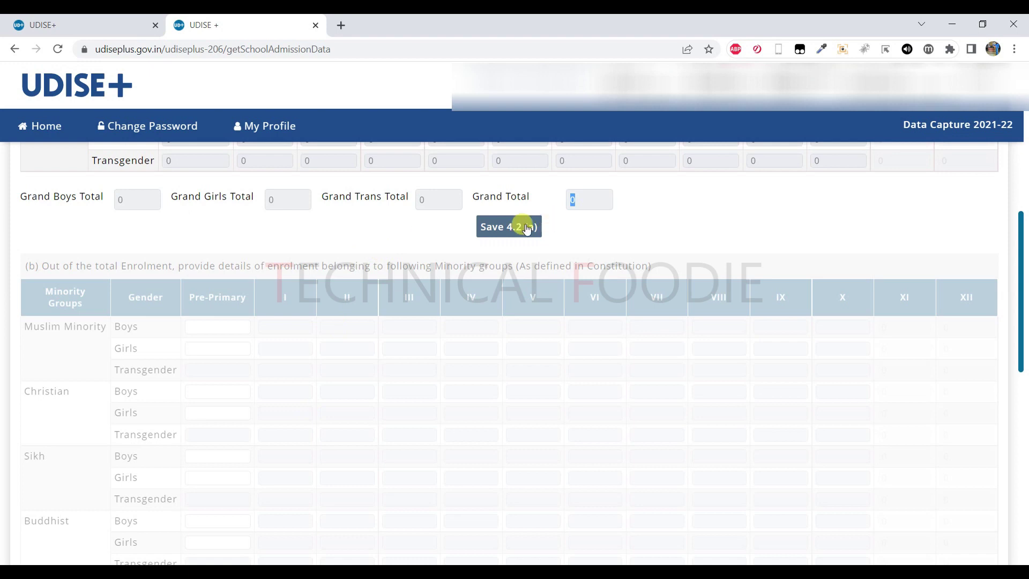
pyautogui.scroll(-1, 280, 275)
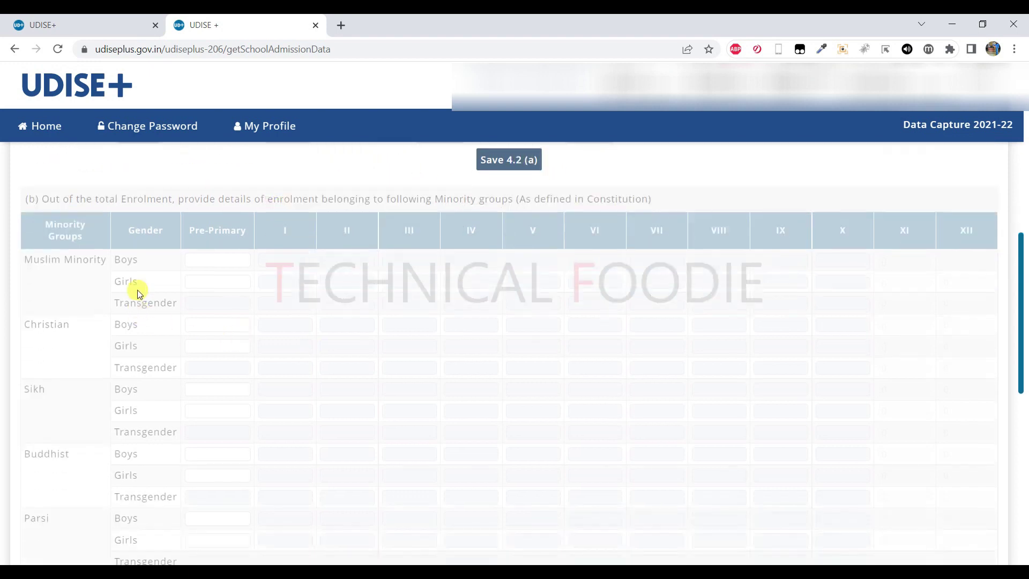
pyautogui.scroll(-2, 169, 362)
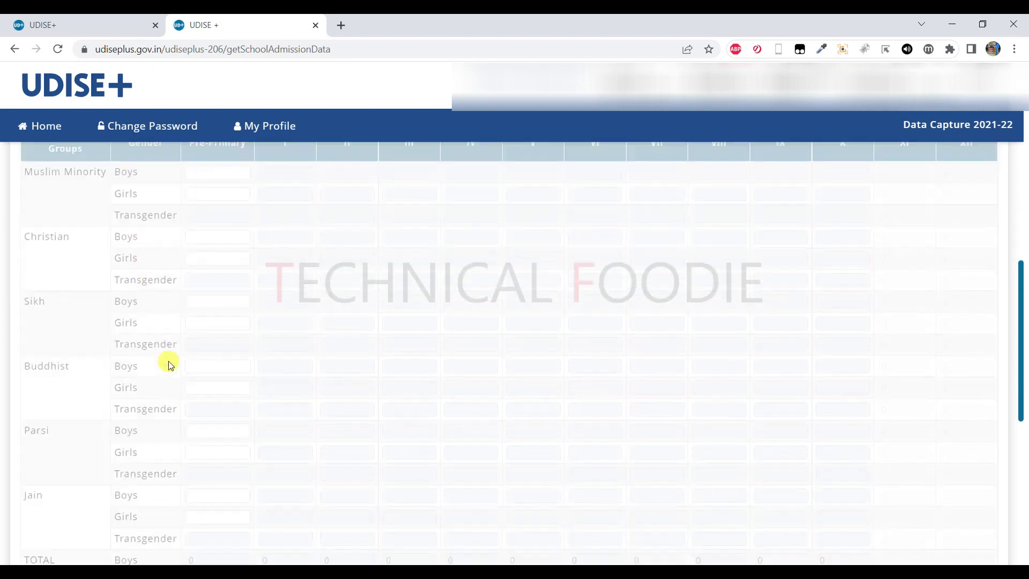
pyautogui.scroll(-4, 166, 424)
pyautogui.scroll(-2, 166, 423)
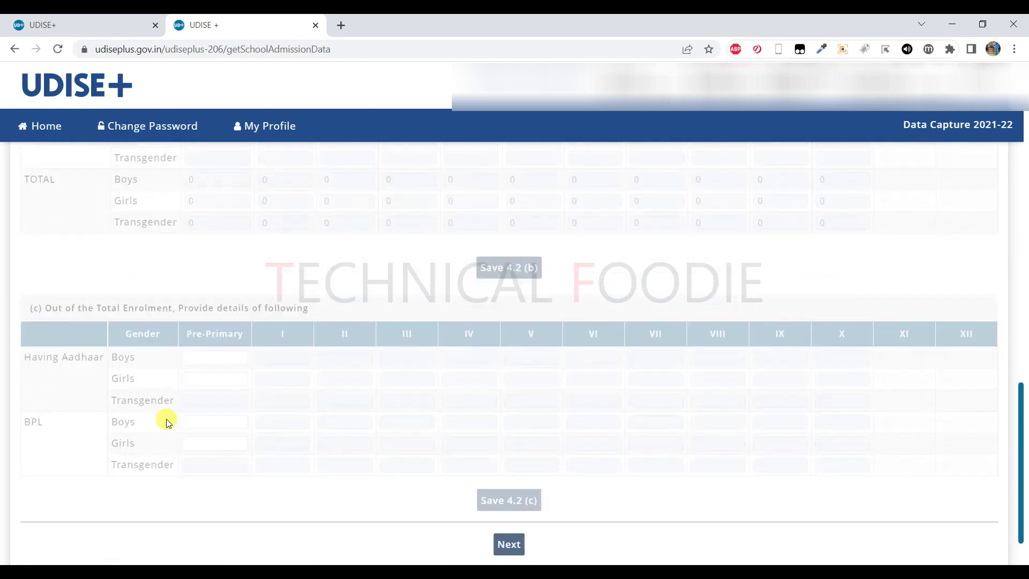
pyautogui.scroll(15, 168, 422)
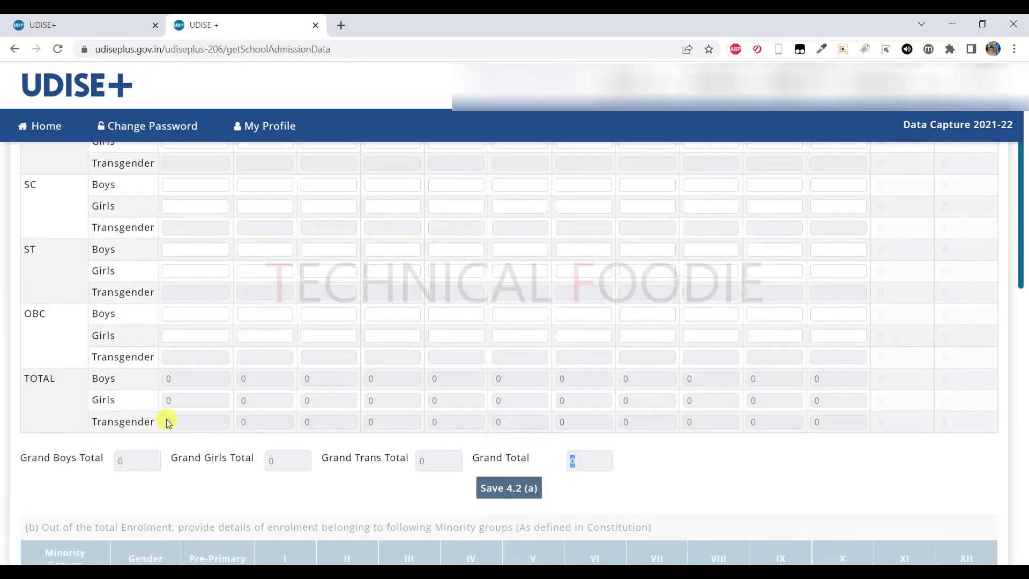
# Review the social category rows and totals of table 4.2 (a) against the minority enrolment heading of table 4.2 (b).
pyautogui.scroll(-2, 303, 349)
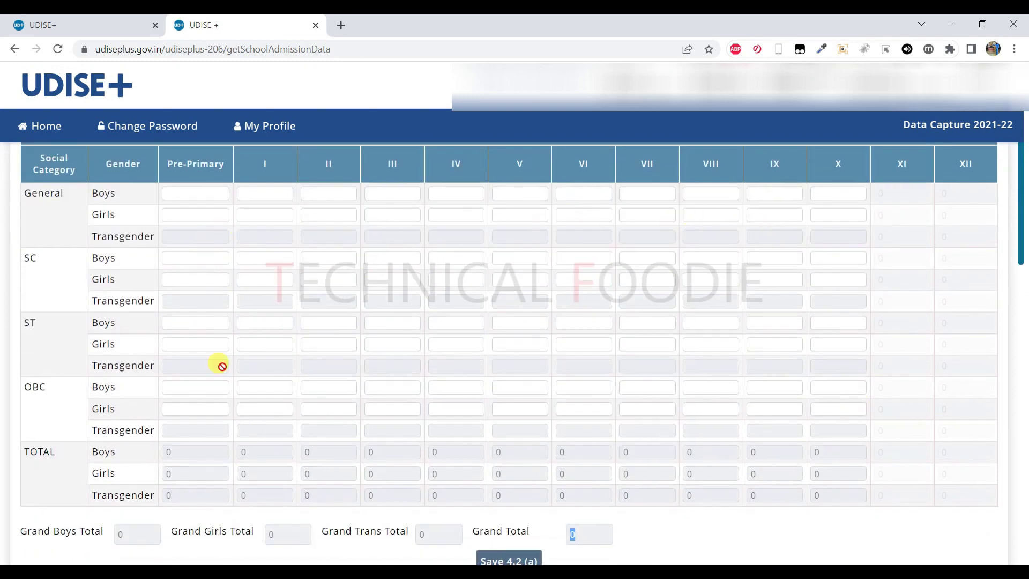
pyautogui.scroll(-2, 437, 300)
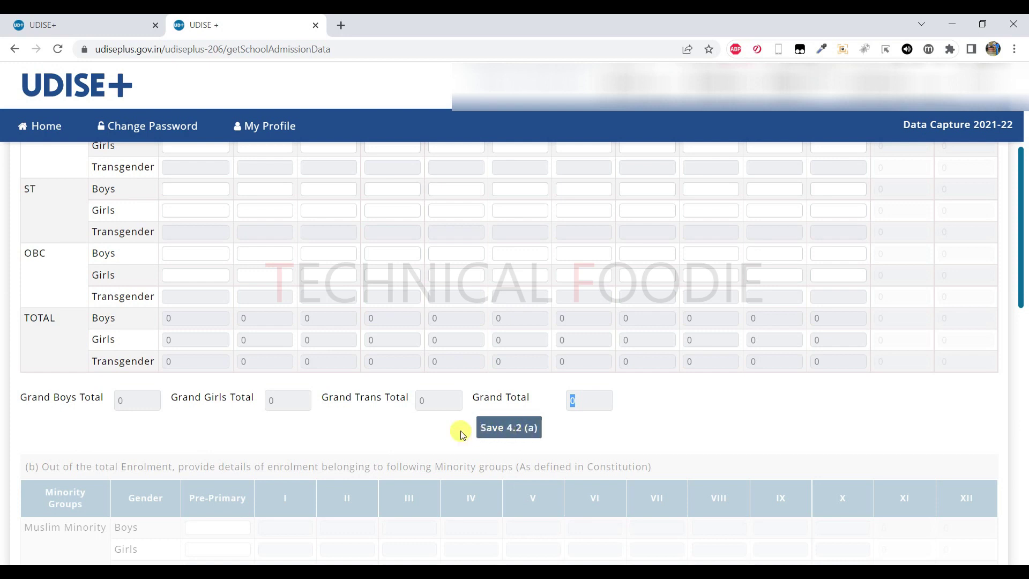
pyautogui.scroll(-3, 402, 432)
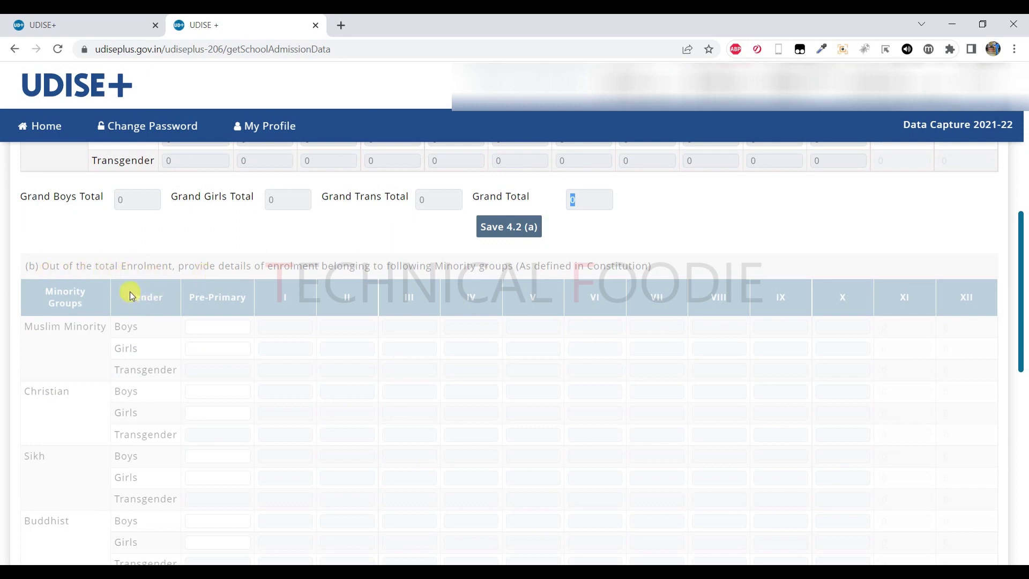
pyautogui.scroll(5, 131, 294)
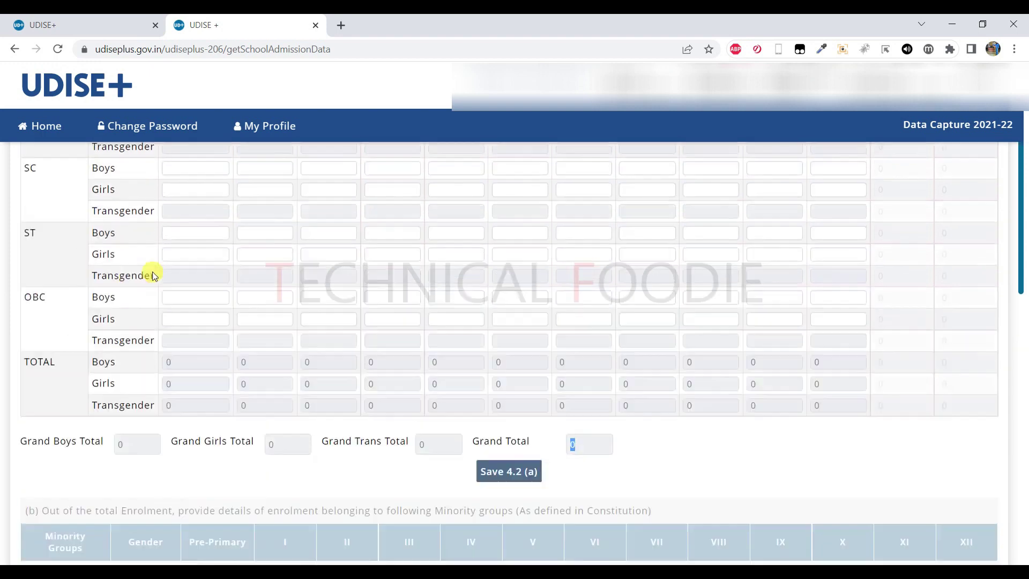
pyautogui.scroll(-5, 192, 294)
pyautogui.scroll(5, 192, 294)
pyautogui.scroll(-5, 192, 295)
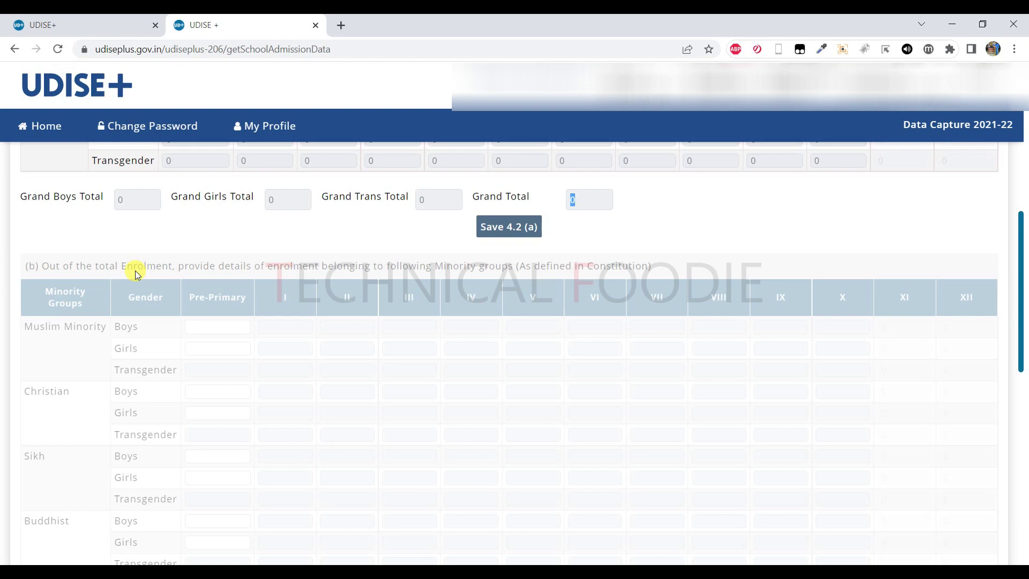
# Examine the minority group rows of table 4.2 (b) from Muslim Minority to Jain, along with the TOTAL rows.
pyautogui.scroll(-2, 230, 421)
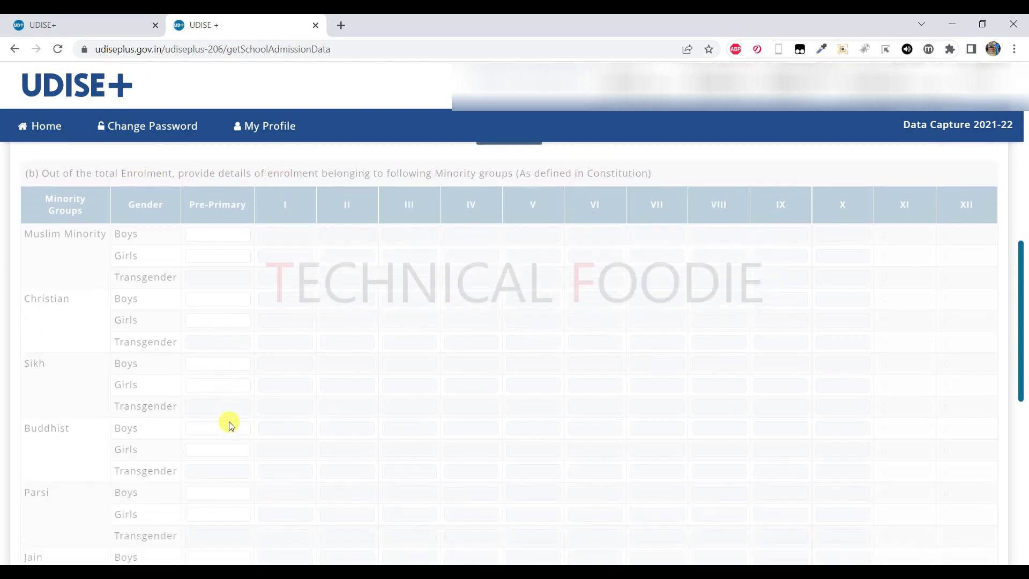
pyautogui.scroll(-1, 229, 421)
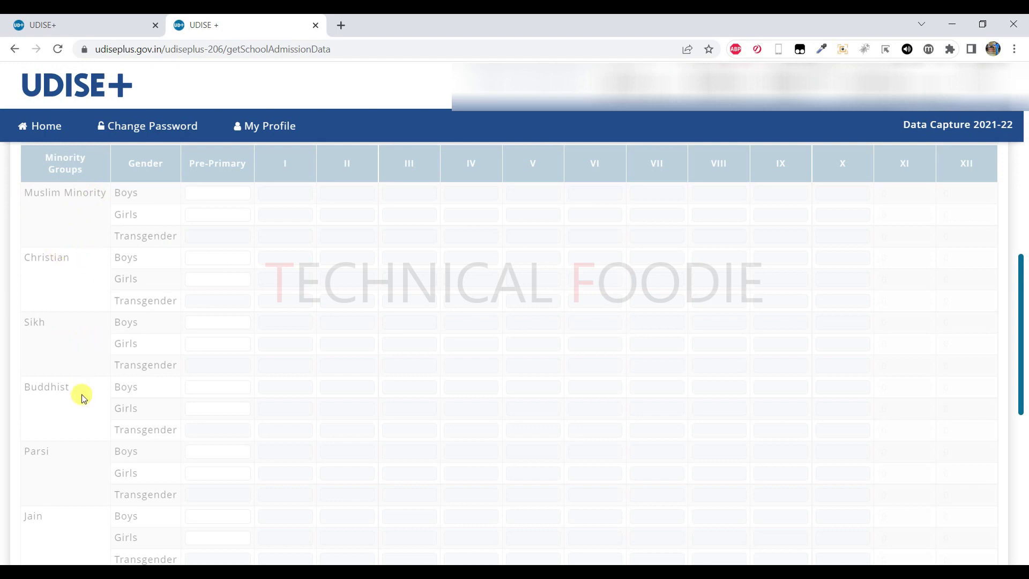
pyautogui.scroll(-1, 79, 400)
pyautogui.scroll(-2, 72, 445)
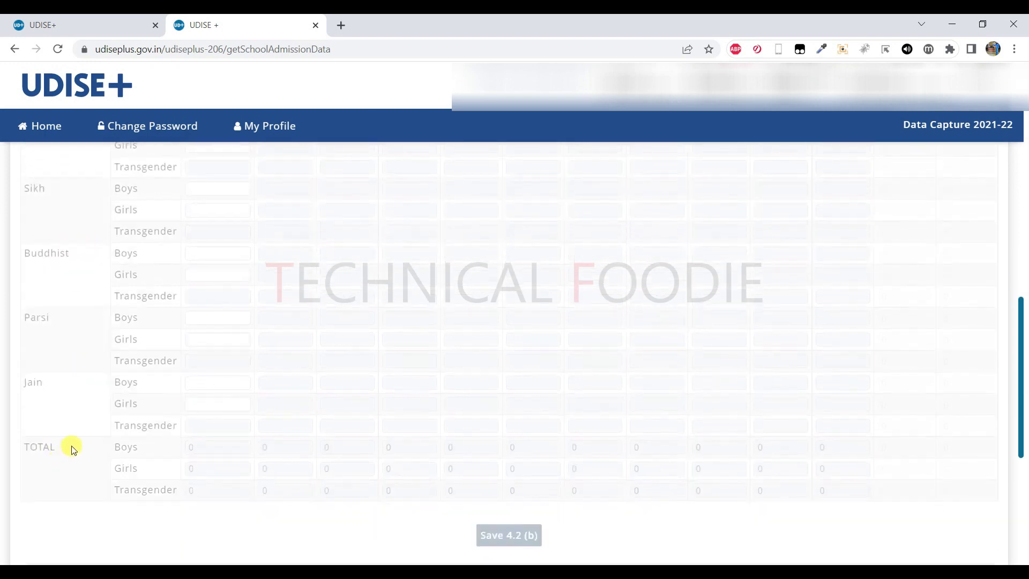
pyautogui.scroll(3, 72, 446)
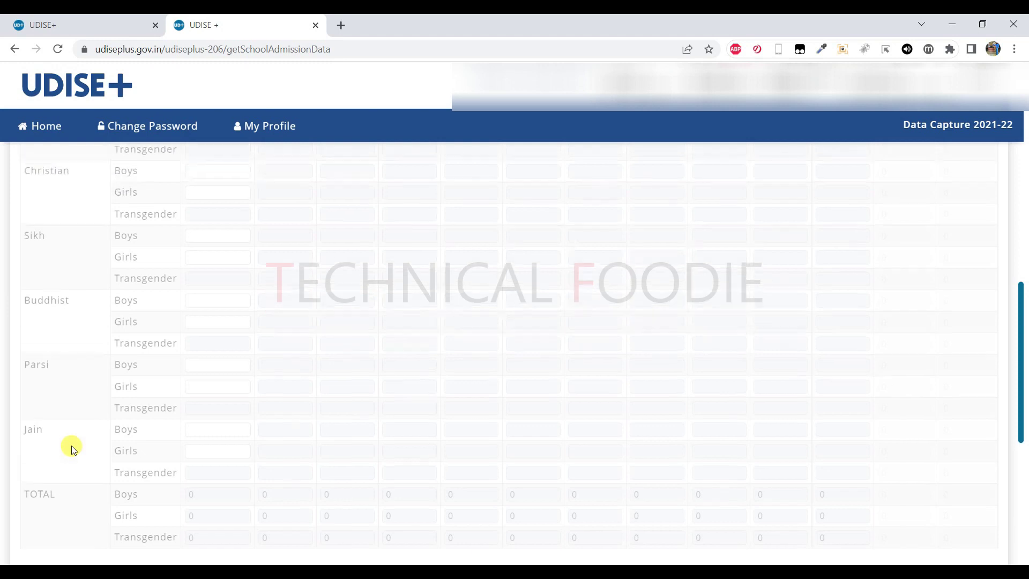
pyautogui.scroll(1, 98, 435)
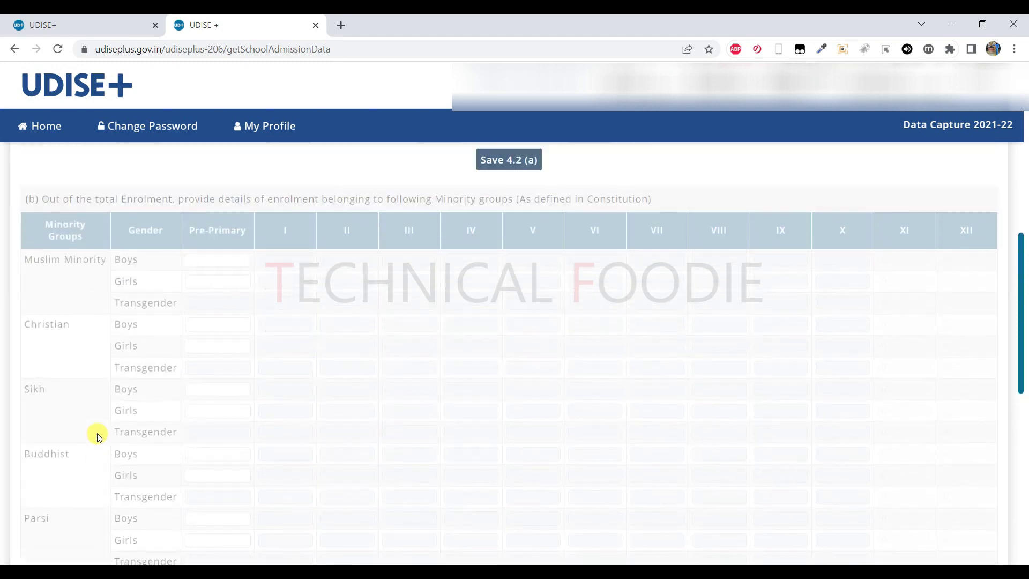
# Examine the Having Aadhaar and BPL rows of table 4.2 (c), and compare them with the grand totals of 4.2 (a).
pyautogui.scroll(-5, 97, 435)
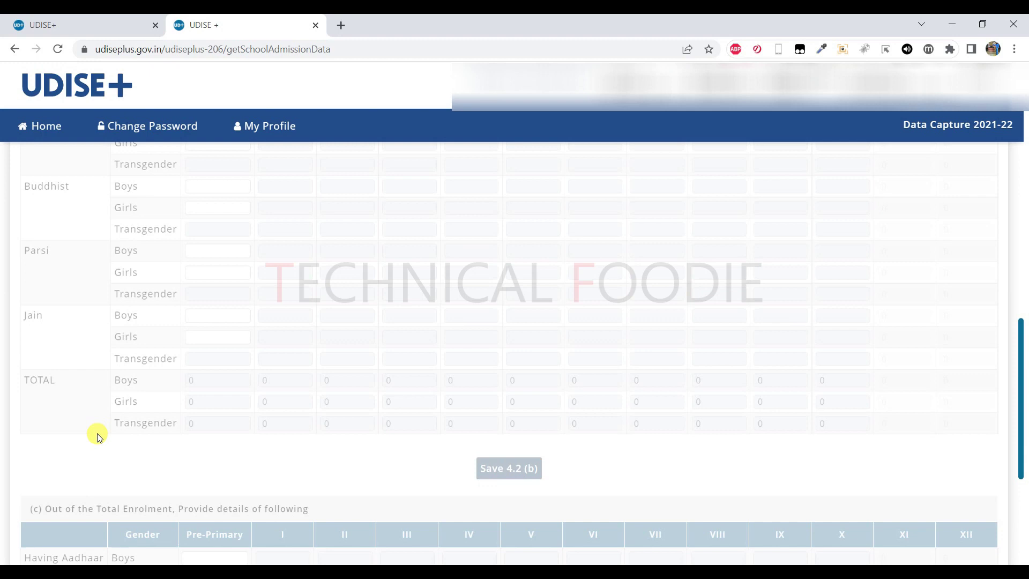
pyautogui.scroll(-1, 98, 437)
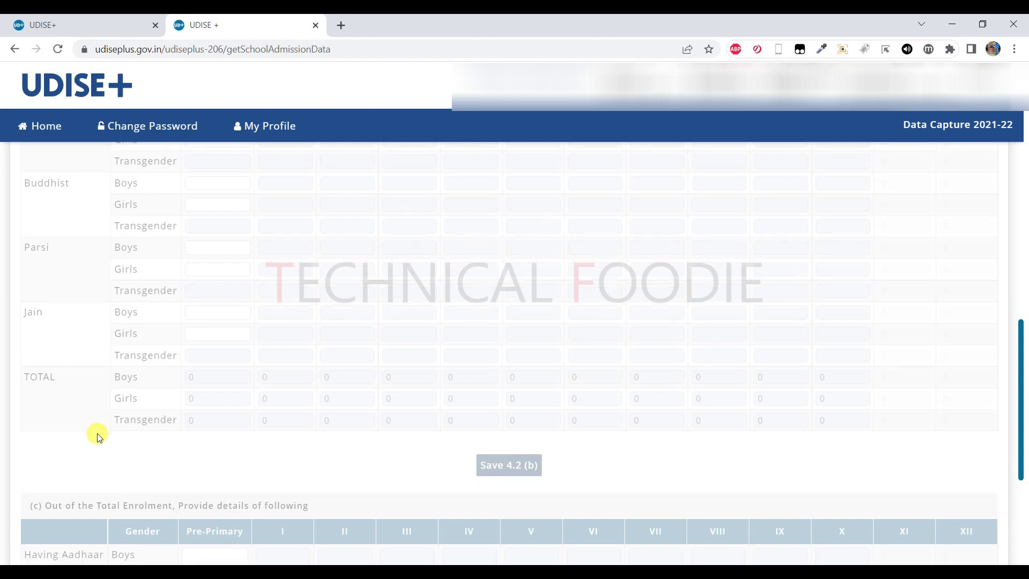
pyautogui.scroll(-1, 165, 388)
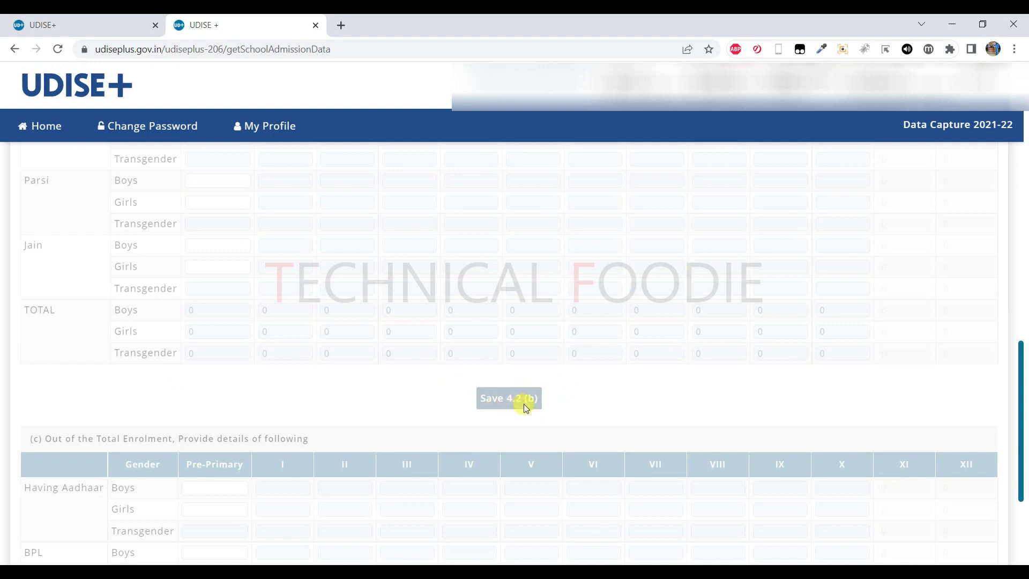
pyautogui.scroll(-1, 500, 345)
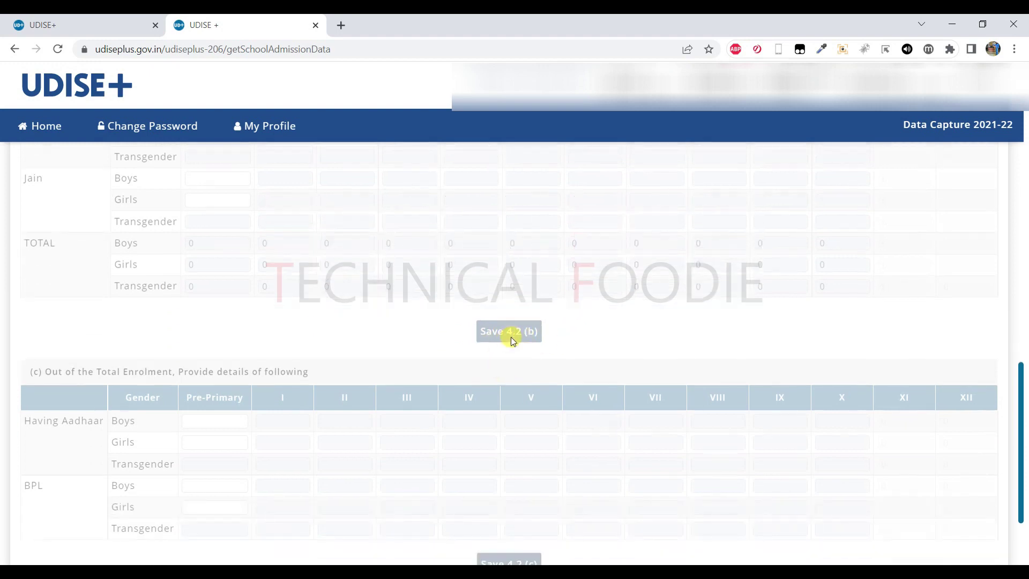
pyautogui.scroll(-2, 494, 364)
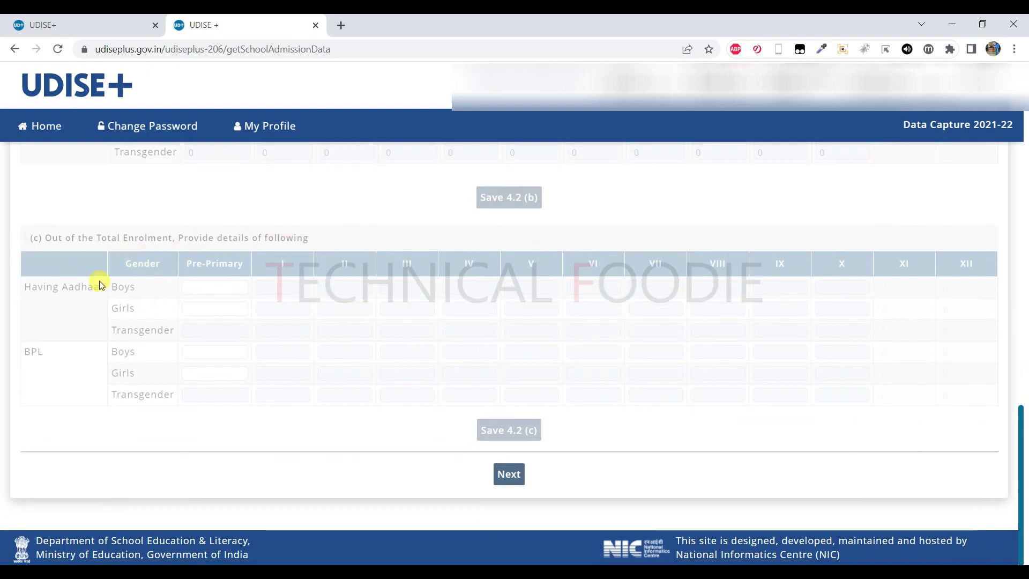
pyautogui.scroll(10, 115, 241)
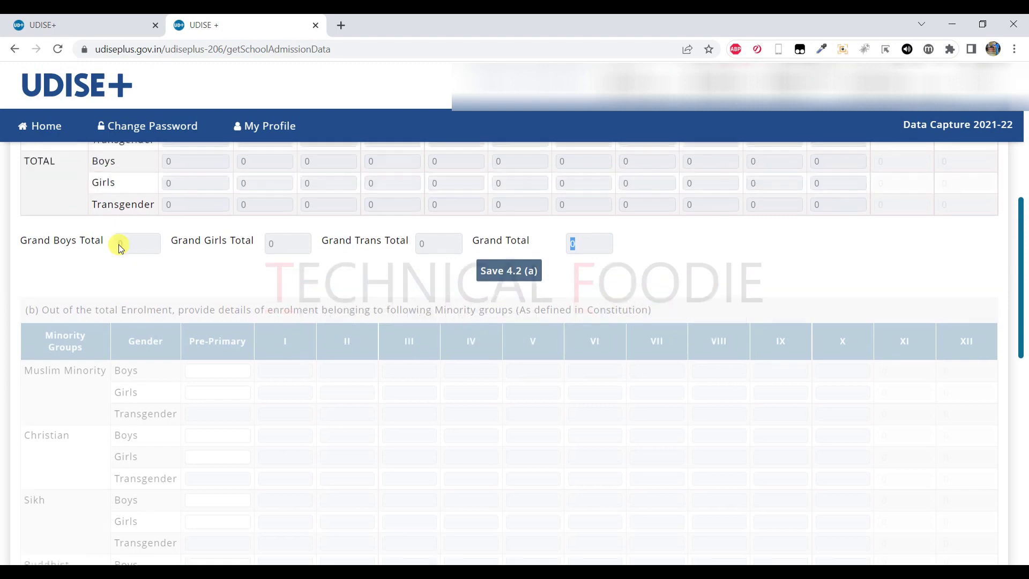
# Check the Aadhaar and BPL table 4.2 (c) once more and open section 4.3 on enrolment by age.
pyautogui.scroll(-10, 207, 287)
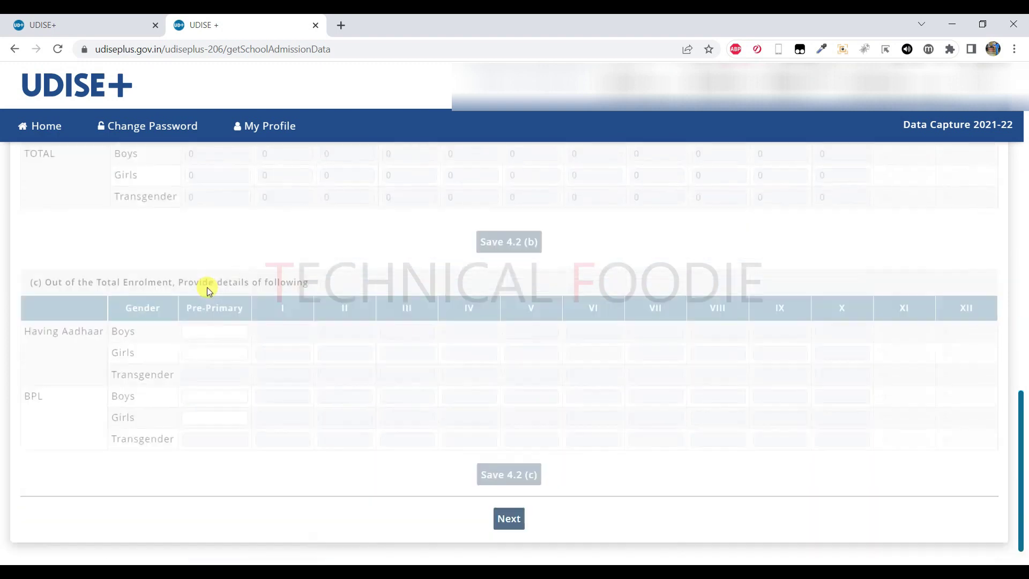
pyautogui.scroll(-1, 207, 287)
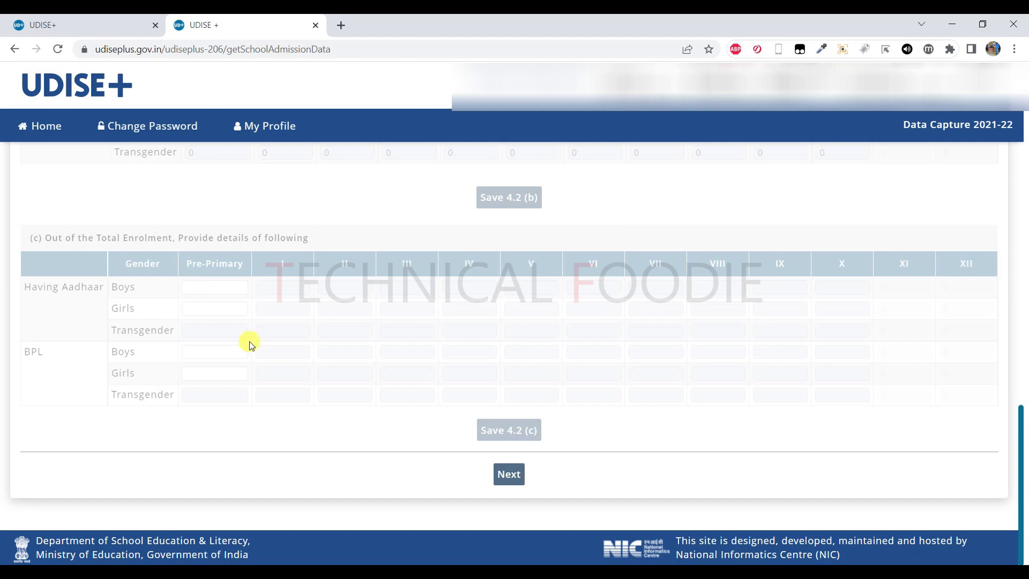
pyautogui.scroll(8, 494, 363)
pyautogui.scroll(10, 495, 363)
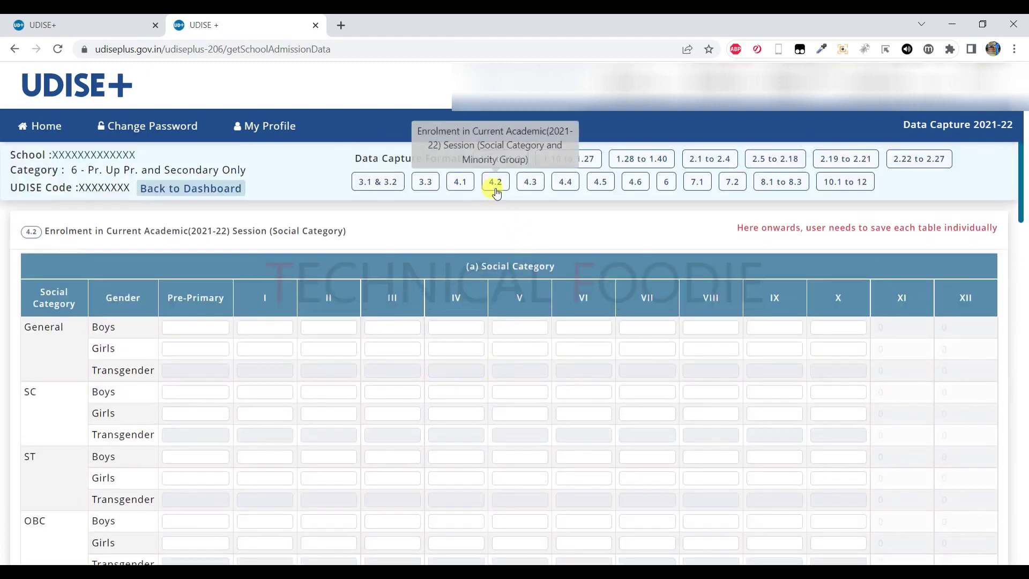
pyautogui.click(528, 185)
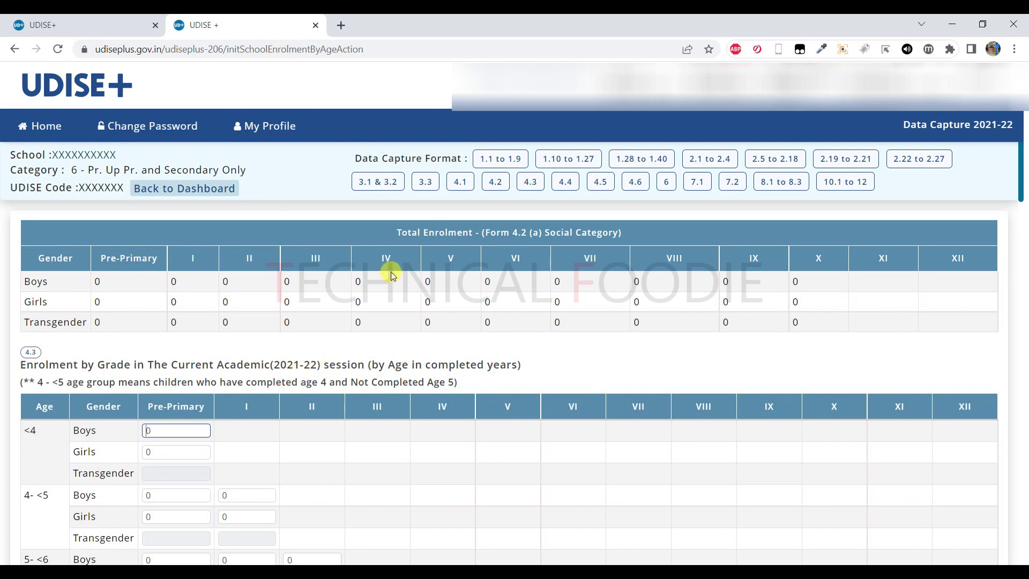
# Highlight the Total Enrolment (Form 4.2 (a) Social Category) summary and compare it with the age-wise table 4.3.
pyautogui.moveTo(400, 231); pyautogui.dragTo(969, 327)
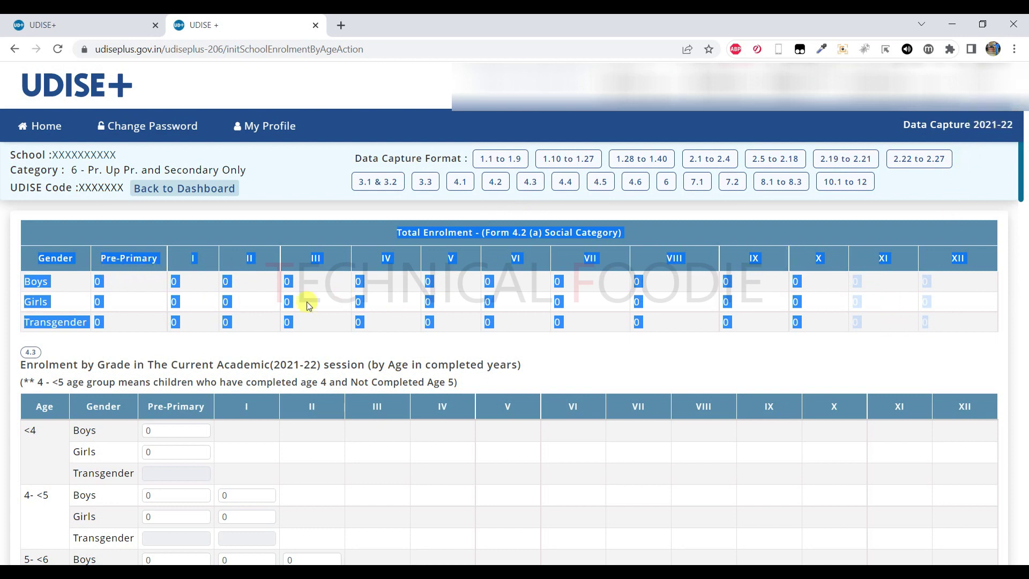
pyautogui.scroll(-4, 308, 302)
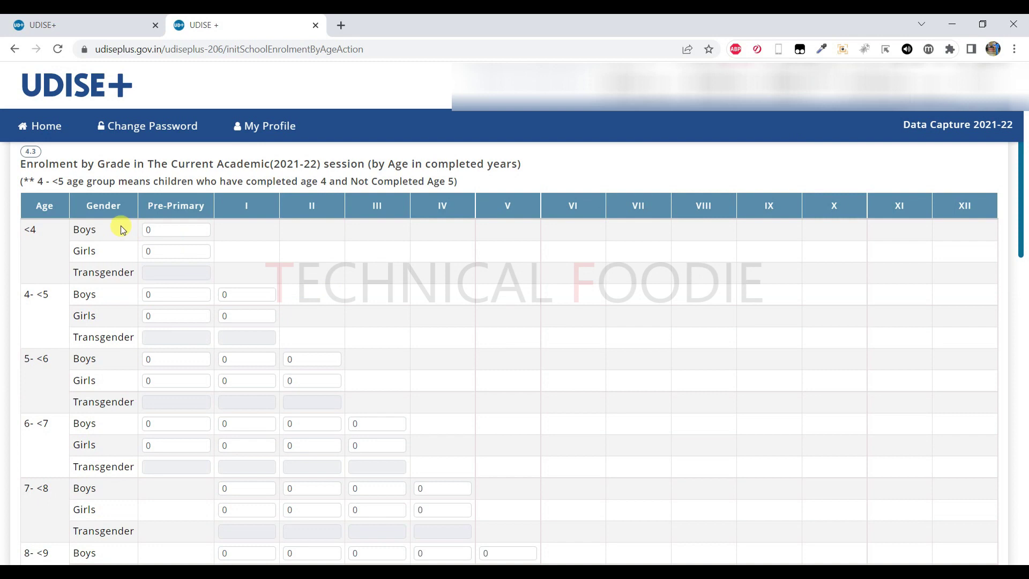
pyautogui.scroll(3, 122, 230)
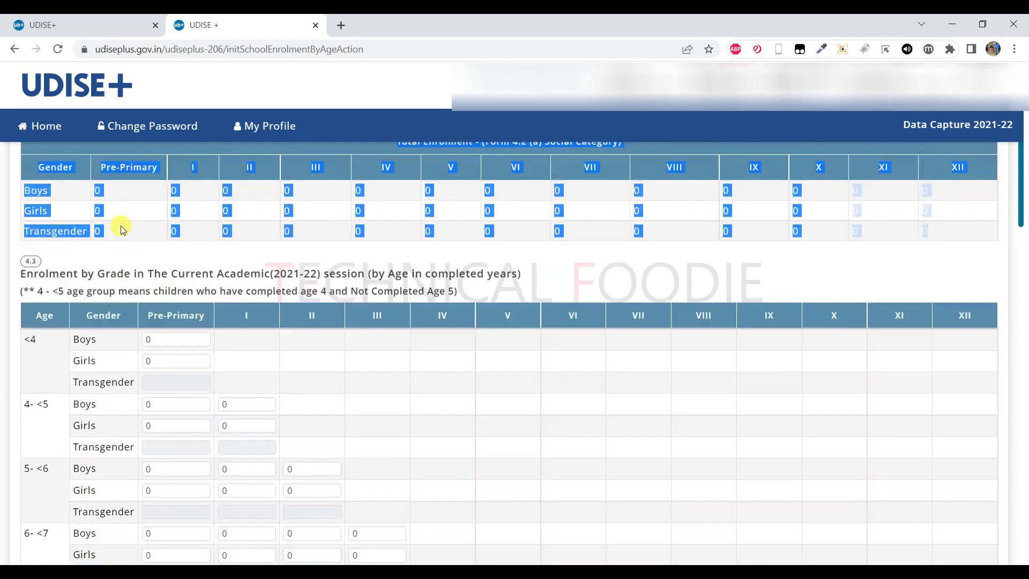
pyautogui.scroll(-2, 117, 362)
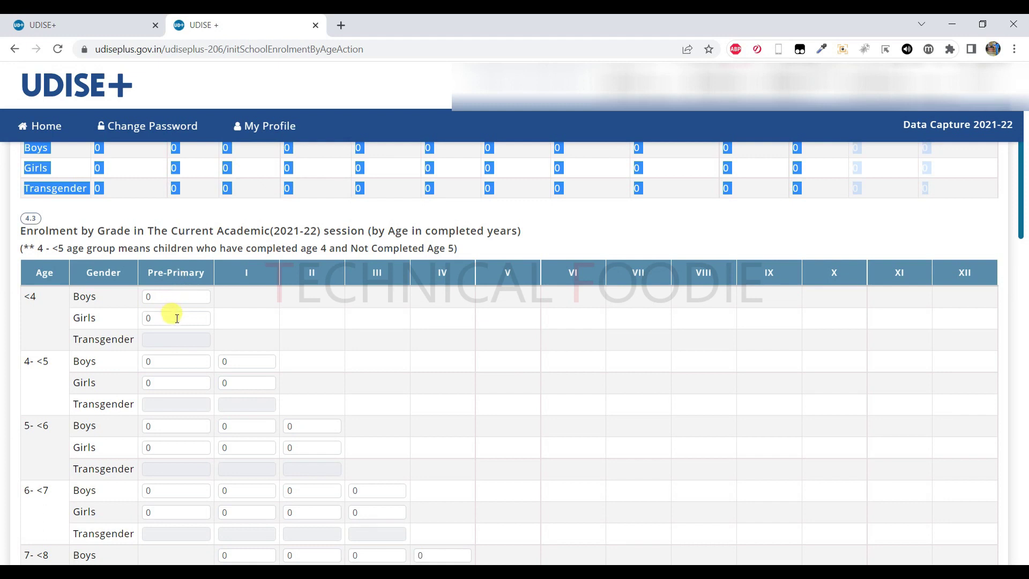
# Examine the age group rows of table 4.3 from 4- <5 to >=22, along with the TOTAL rows.
pyautogui.scroll(-4, 161, 386)
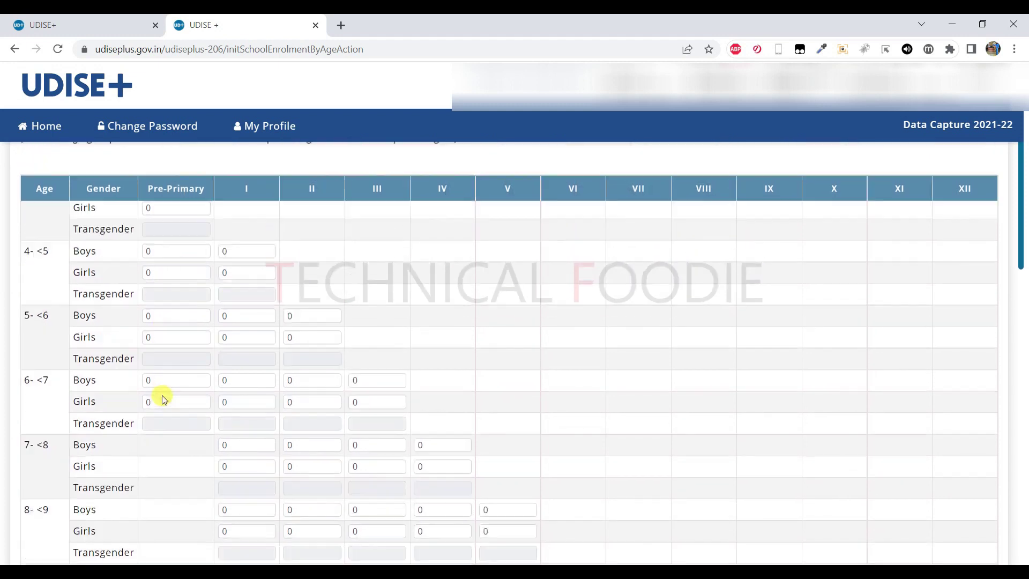
pyautogui.scroll(-5, 395, 386)
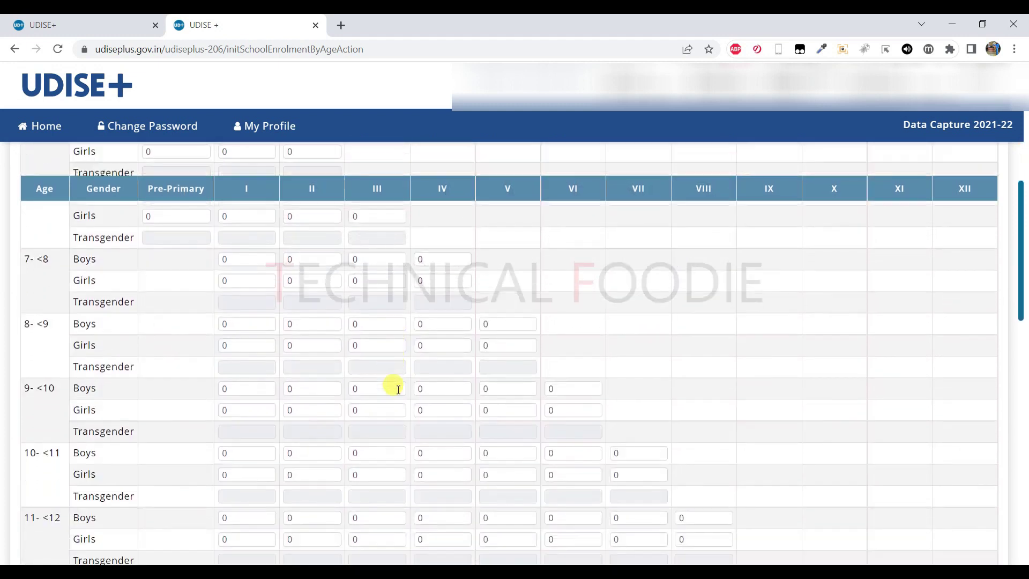
pyautogui.scroll(-10, 397, 390)
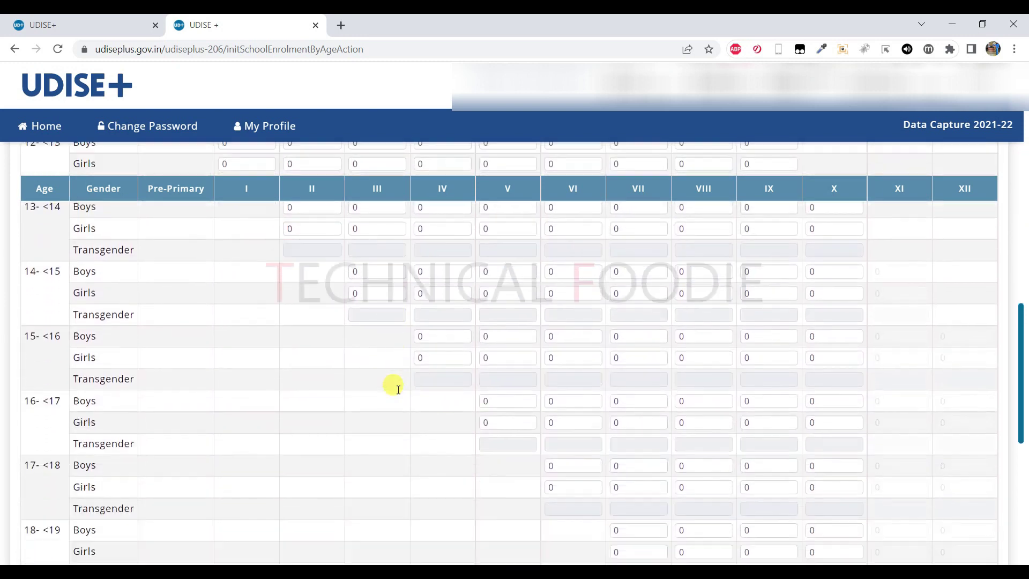
pyautogui.scroll(-4, 397, 389)
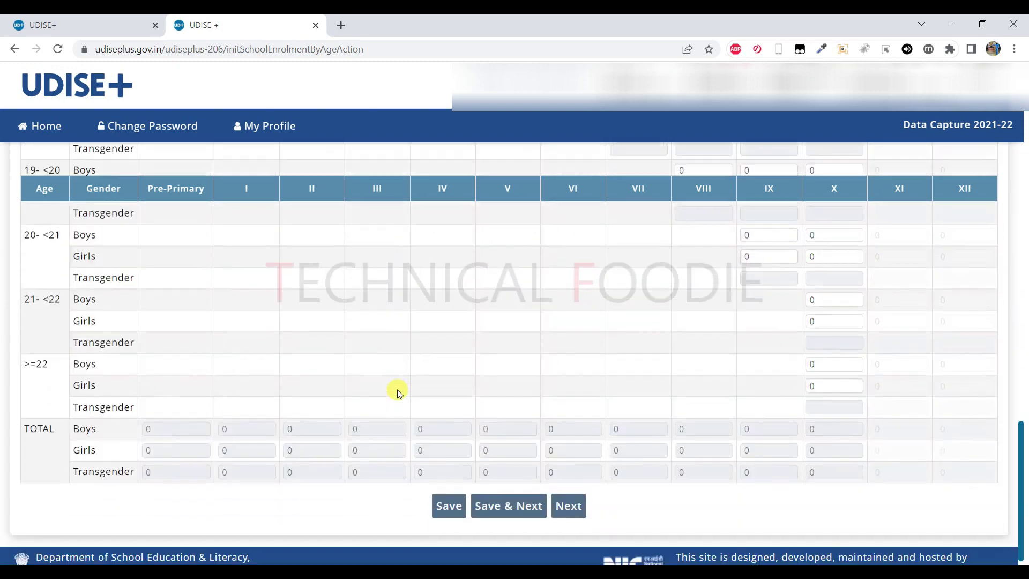
pyautogui.scroll(10, 397, 389)
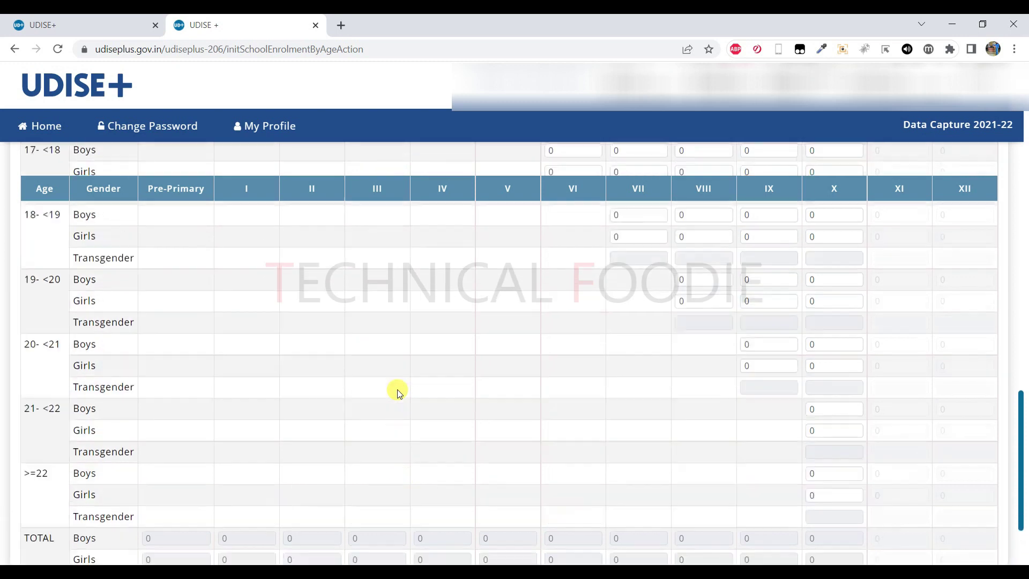
pyautogui.scroll(8, 397, 392)
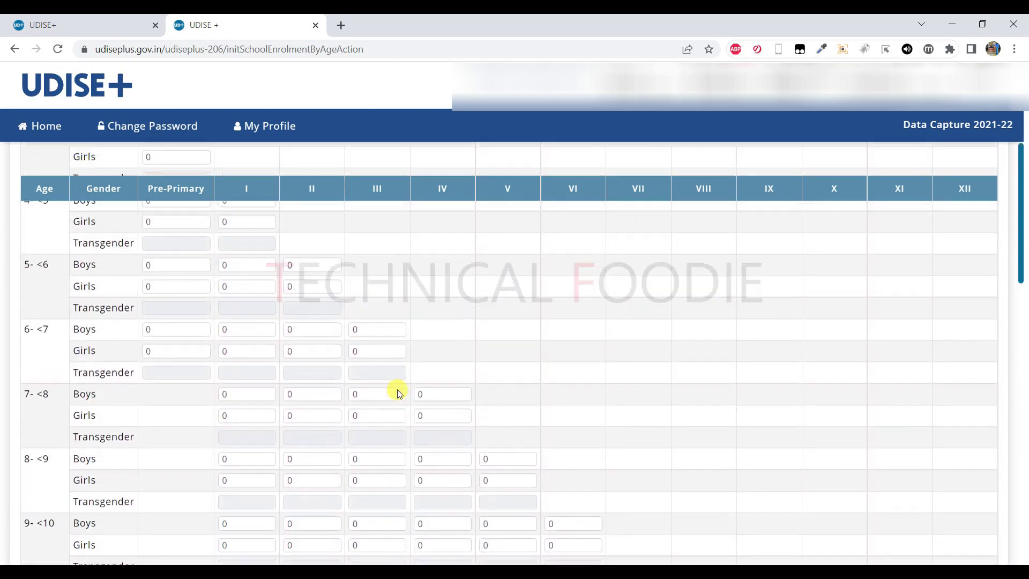
pyautogui.scroll(4, 398, 393)
pyautogui.scroll(-4, 397, 389)
pyautogui.click(397, 384)
pyautogui.scroll(-16, 402, 391)
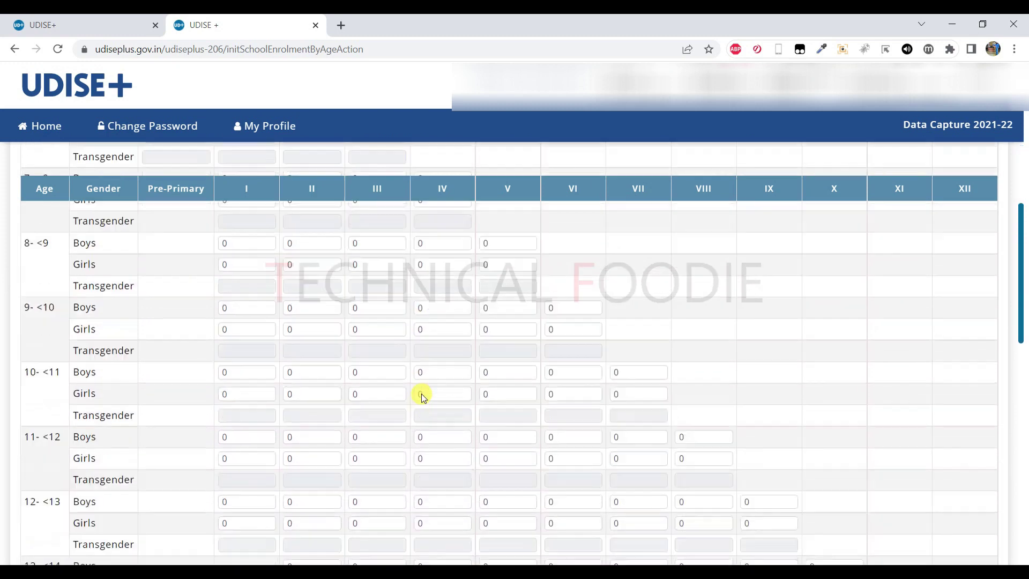
pyautogui.scroll(-3, 422, 394)
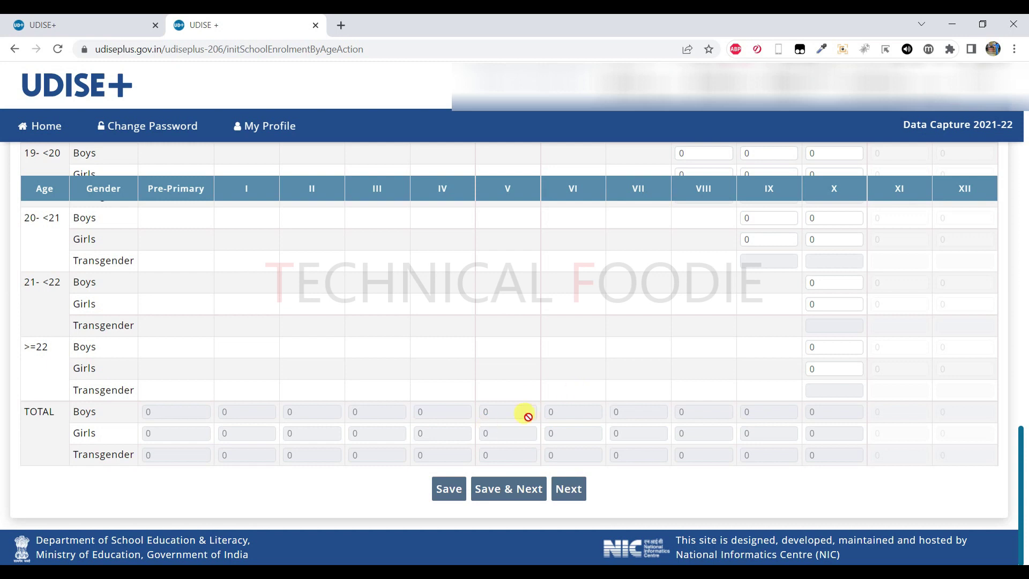
# Open section 4.4 on enrolment by medium of instruction and highlight its Total Enrolment (Form 4.2 (a)) summary.
pyautogui.scroll(20, 528, 417)
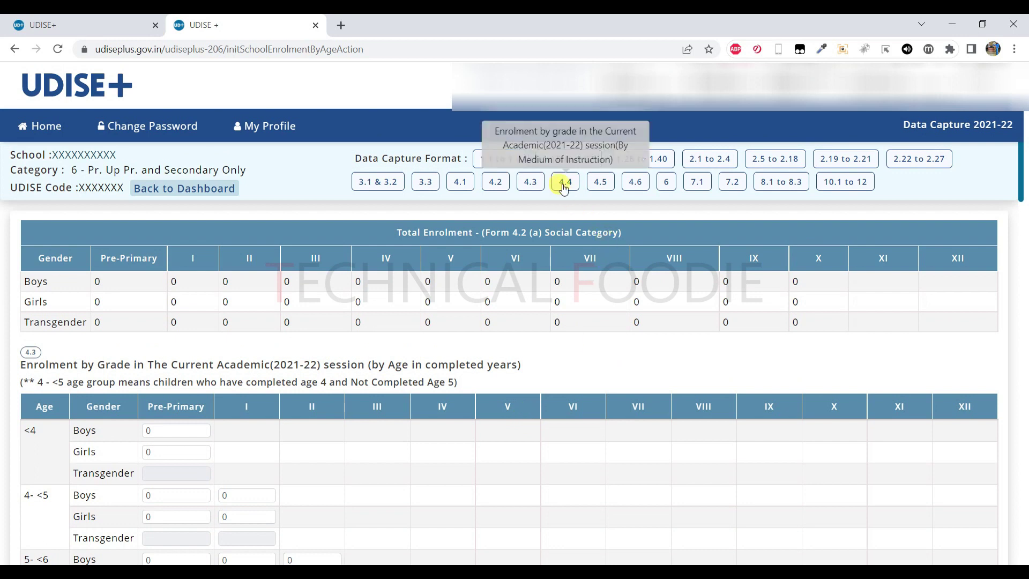
pyautogui.click(564, 183)
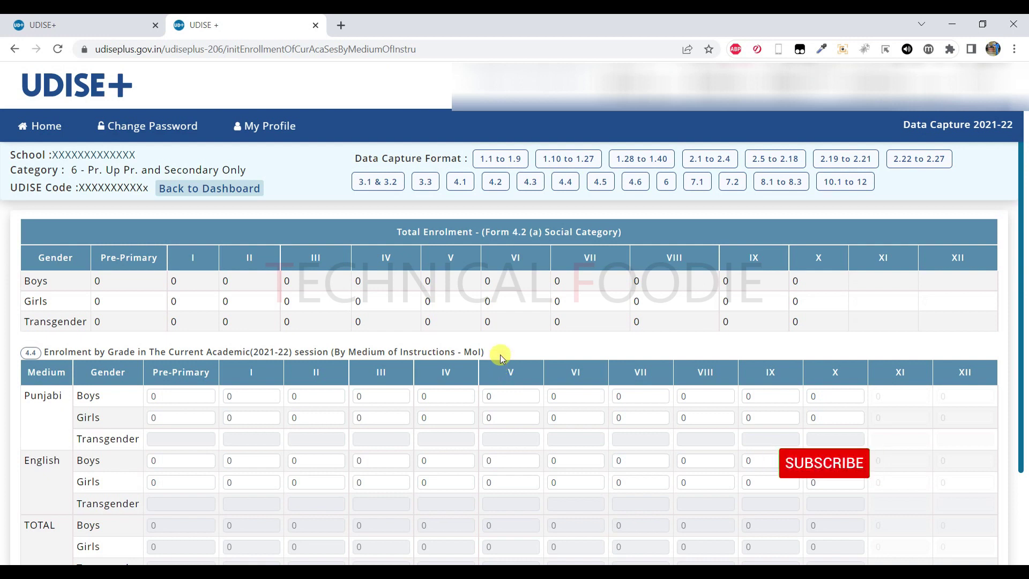
pyautogui.moveTo(395, 231); pyautogui.dragTo(964, 322)
pyautogui.scroll(-1, 489, 374)
pyautogui.scroll(-1, 488, 373)
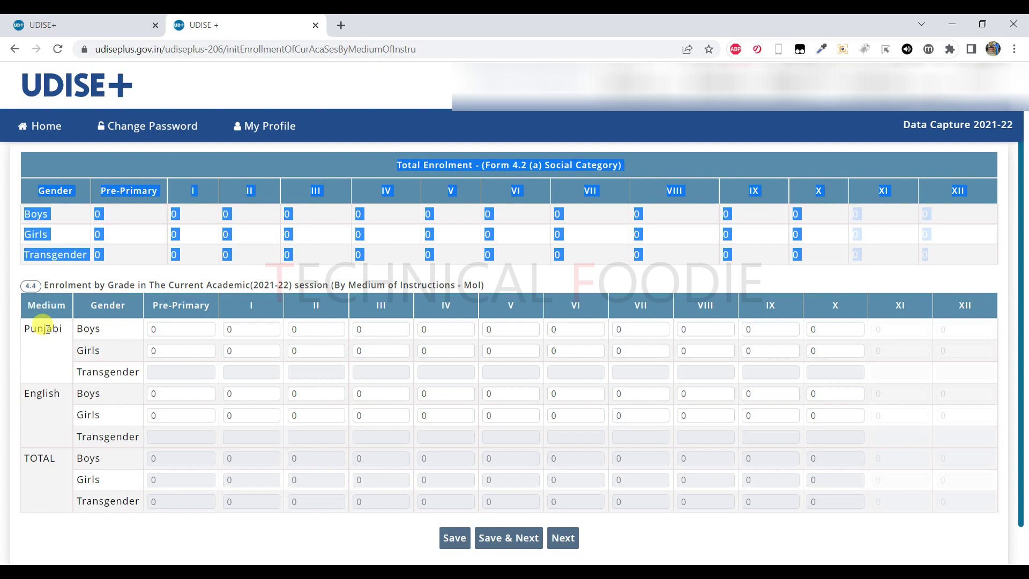
pyautogui.click(54, 380)
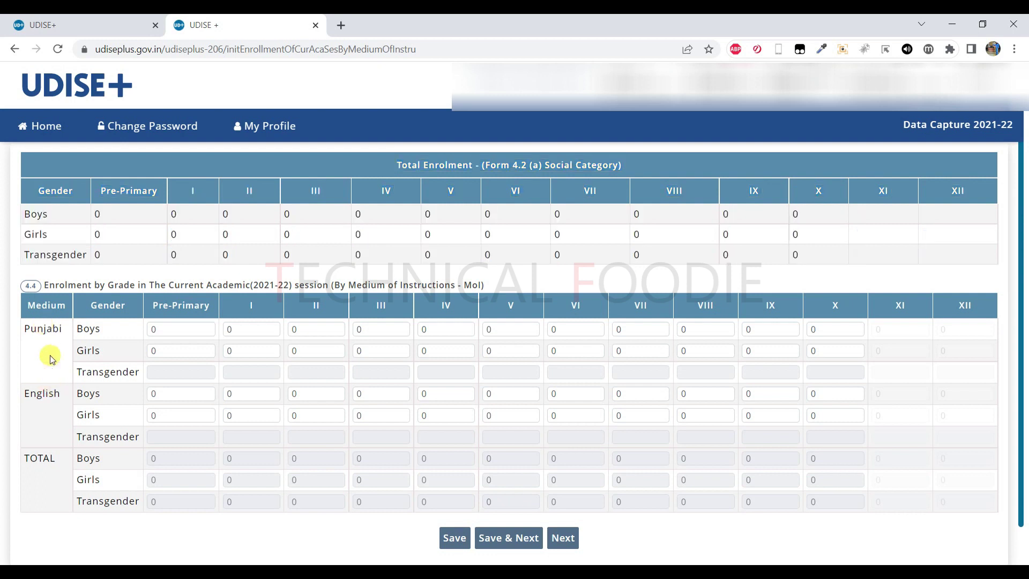
# Examine the Punjabi and English medium rows of table 4.4 against the Total Enrolment summary, highlighting each medium's name.
pyautogui.scroll(1, 50, 359)
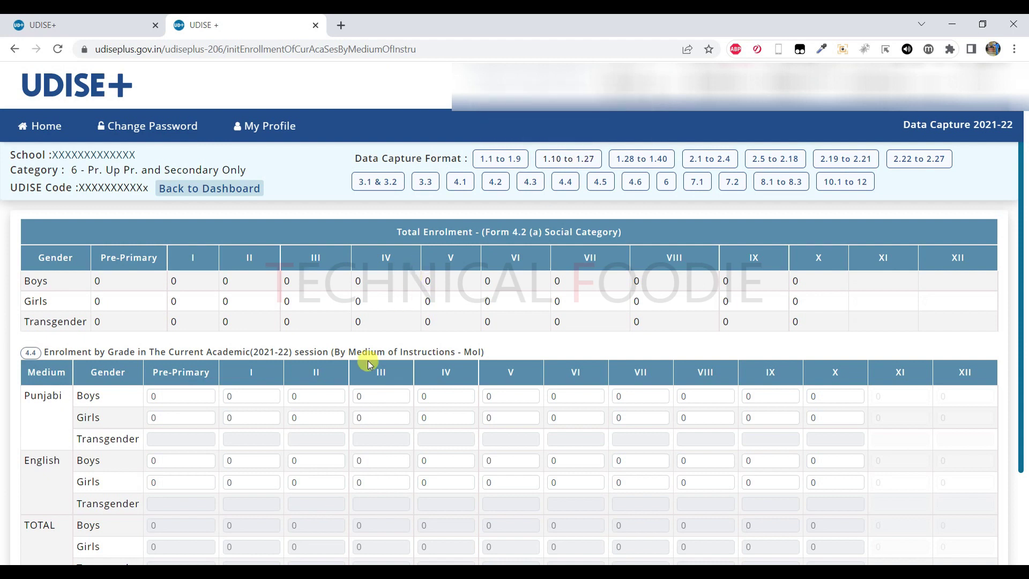
pyautogui.scroll(-3, 367, 361)
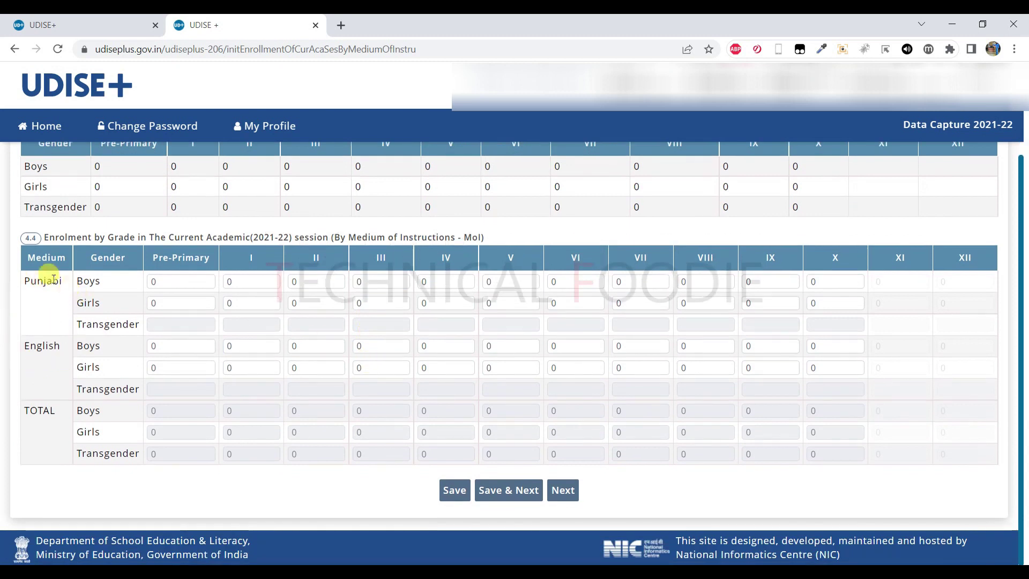
pyautogui.doubleClick(43, 344)
pyautogui.doubleClick(48, 289)
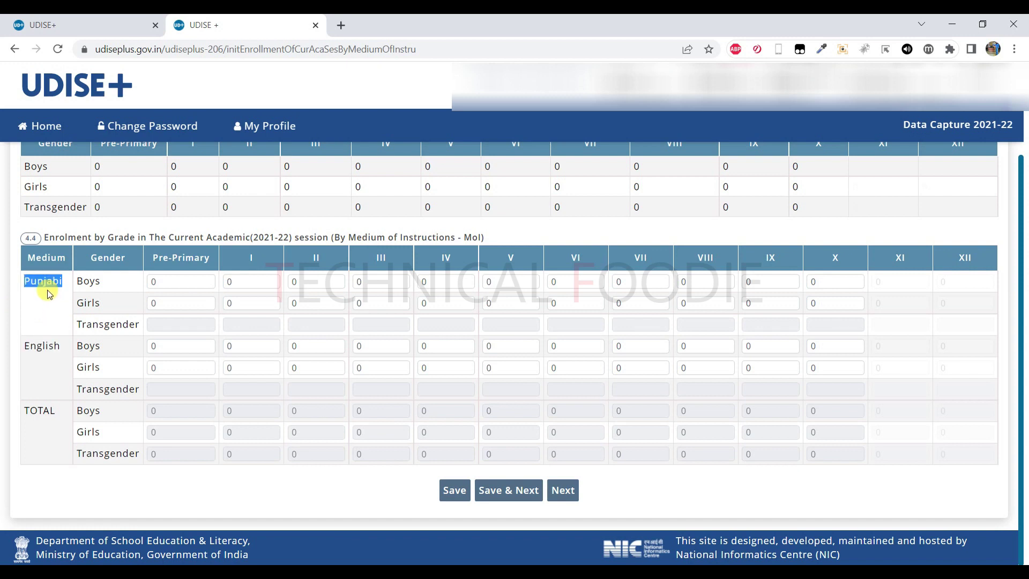
pyautogui.click(127, 289)
pyautogui.scroll(2, 152, 268)
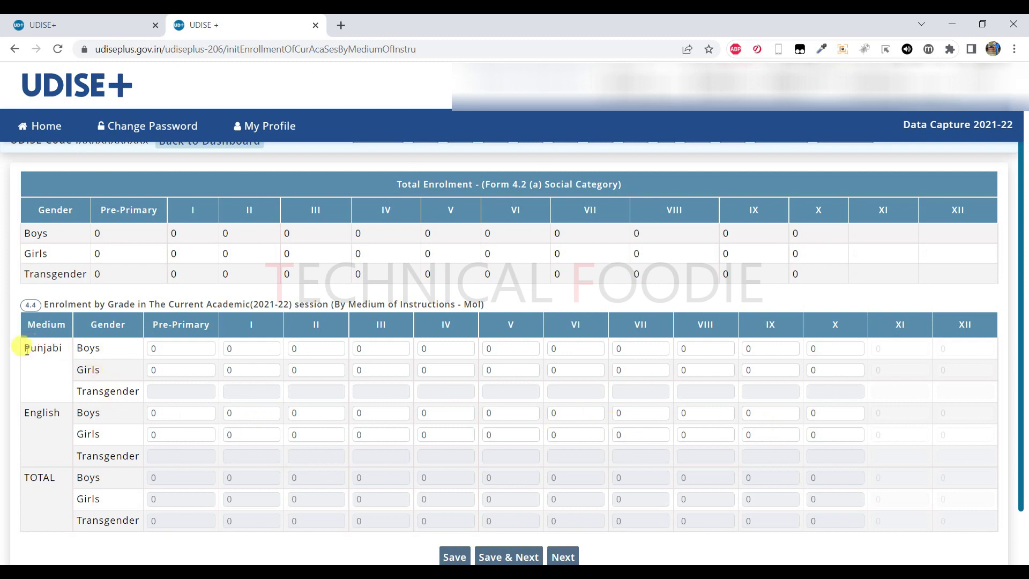
pyautogui.moveTo(27, 350); pyautogui.dragTo(104, 355)
pyautogui.moveTo(37, 413); pyautogui.dragTo(137, 414)
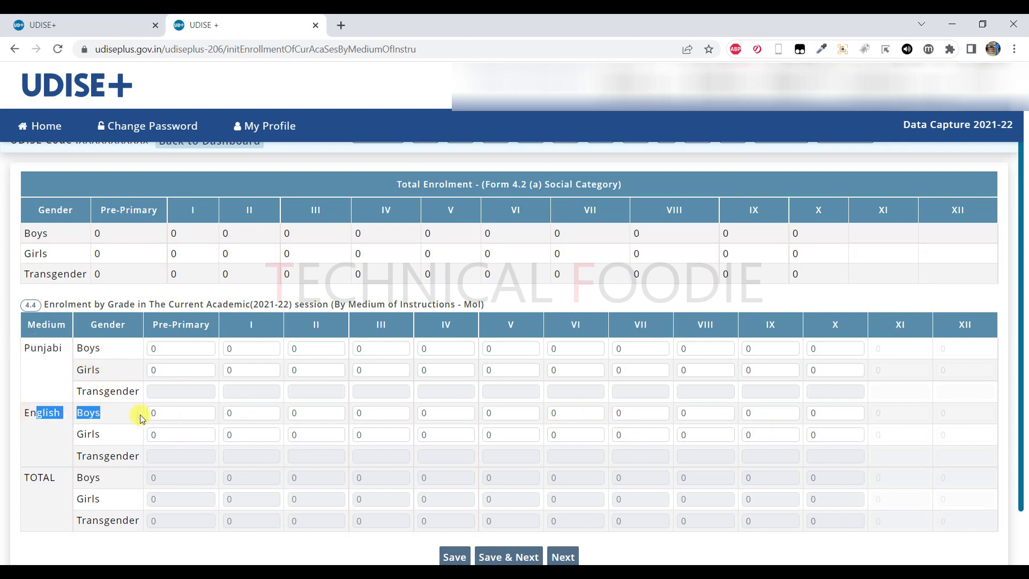
pyautogui.click(85, 354)
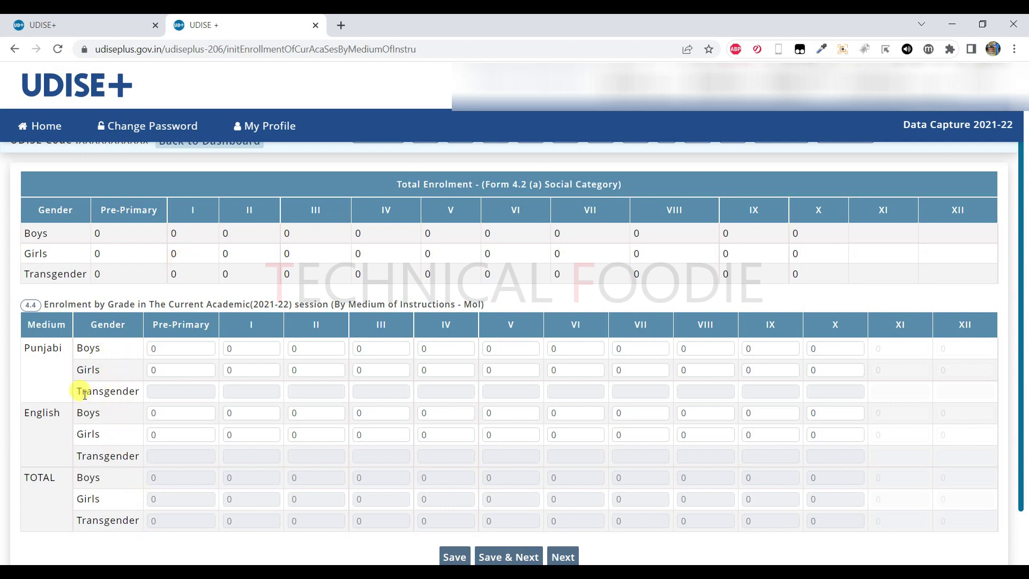
pyautogui.doubleClick(44, 348)
pyautogui.doubleClick(43, 412)
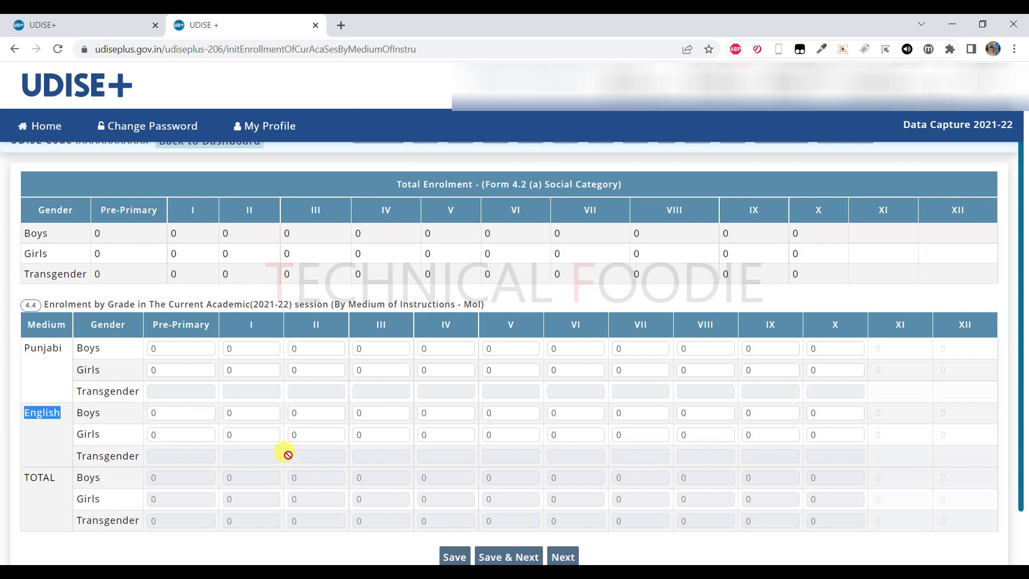
# Open section 4.5 on repeaters by grade, highlight the Total Enrolment (Form 4.2) heading and view the social category table.
pyautogui.scroll(1, 548, 497)
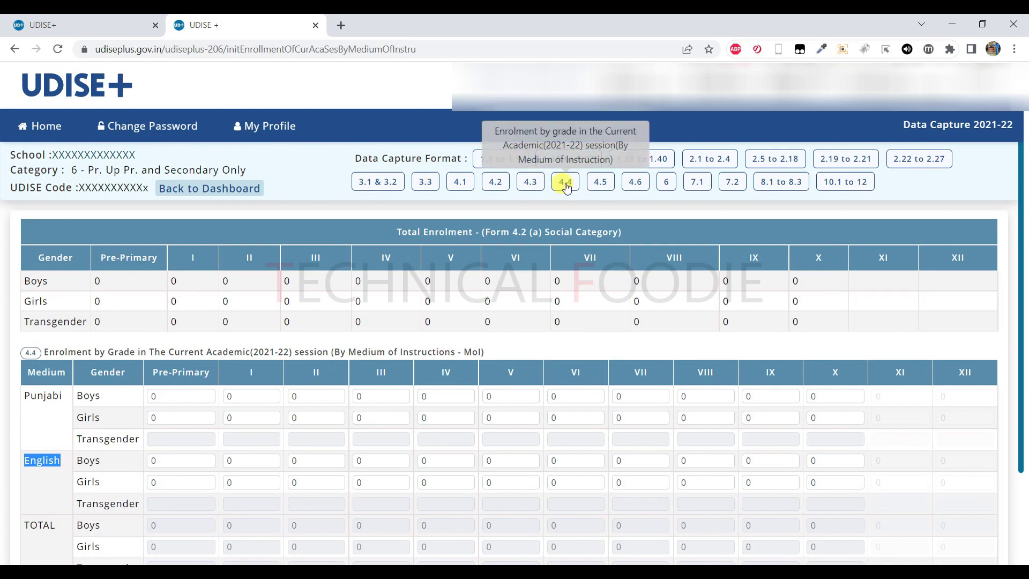
pyautogui.click(600, 182)
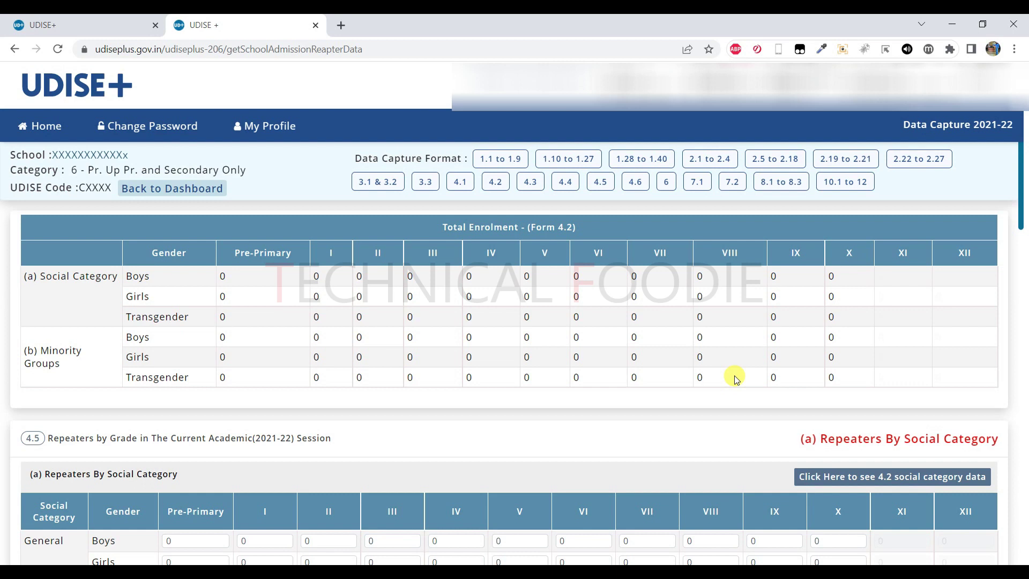
pyautogui.moveTo(441, 227); pyautogui.dragTo(593, 230)
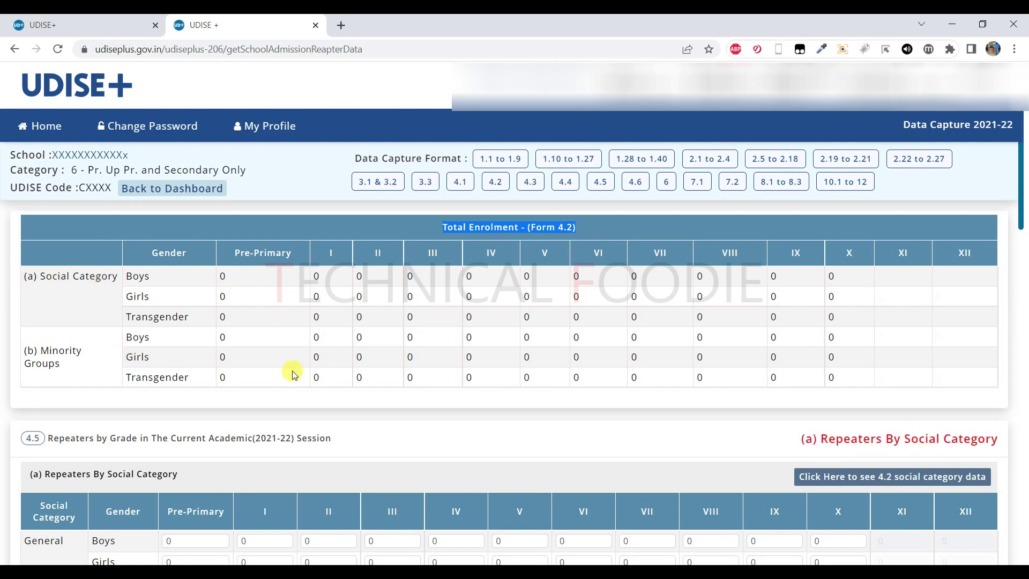
pyautogui.scroll(-1, 293, 373)
pyautogui.scroll(-4, 293, 373)
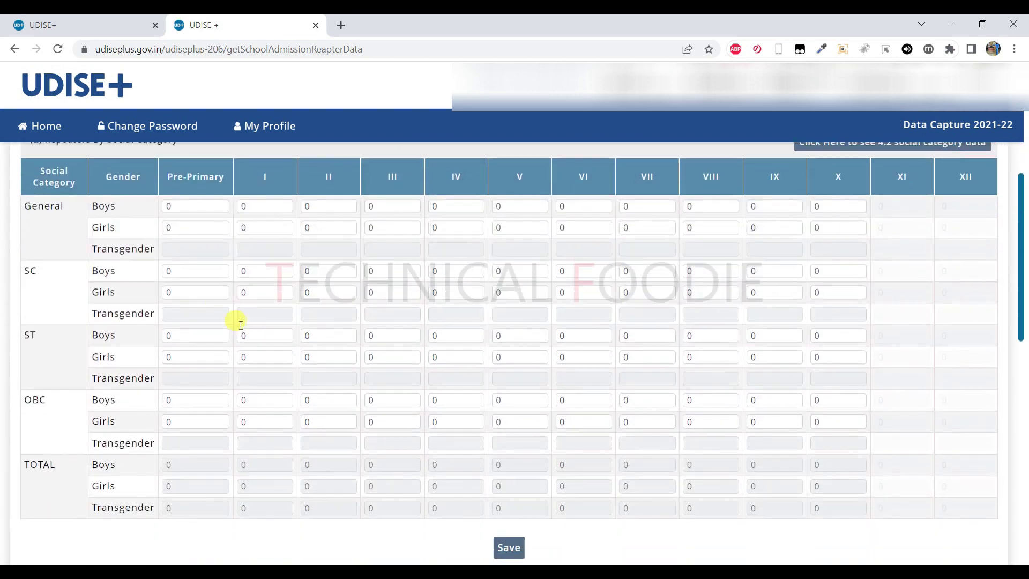
# Review the General to OBC and TOTAL rows of repeaters table 4.5 (a), continuing to the minority groups table (b).
pyautogui.scroll(1, 103, 310)
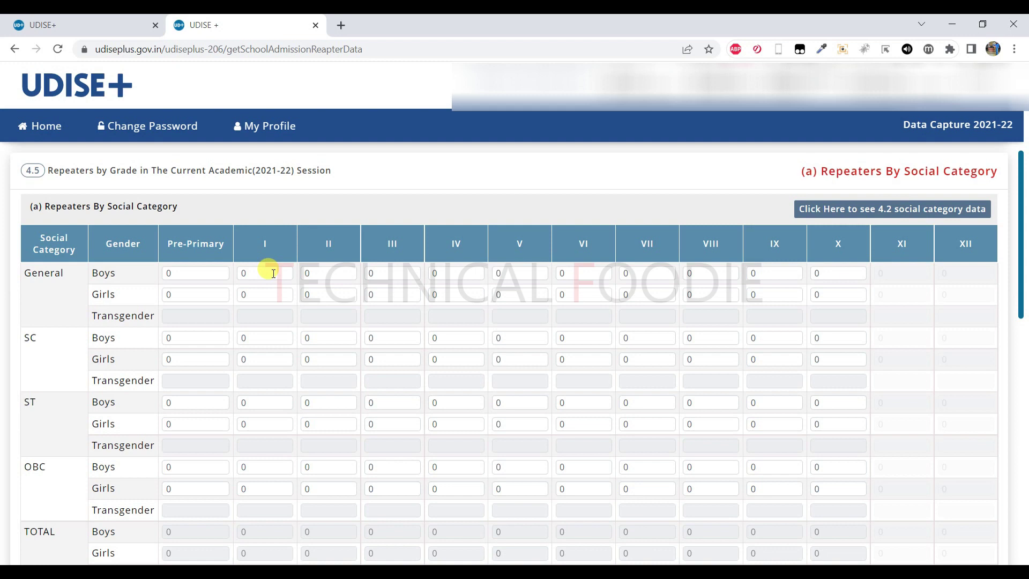
pyautogui.scroll(-5, 273, 274)
pyautogui.scroll(3, 273, 276)
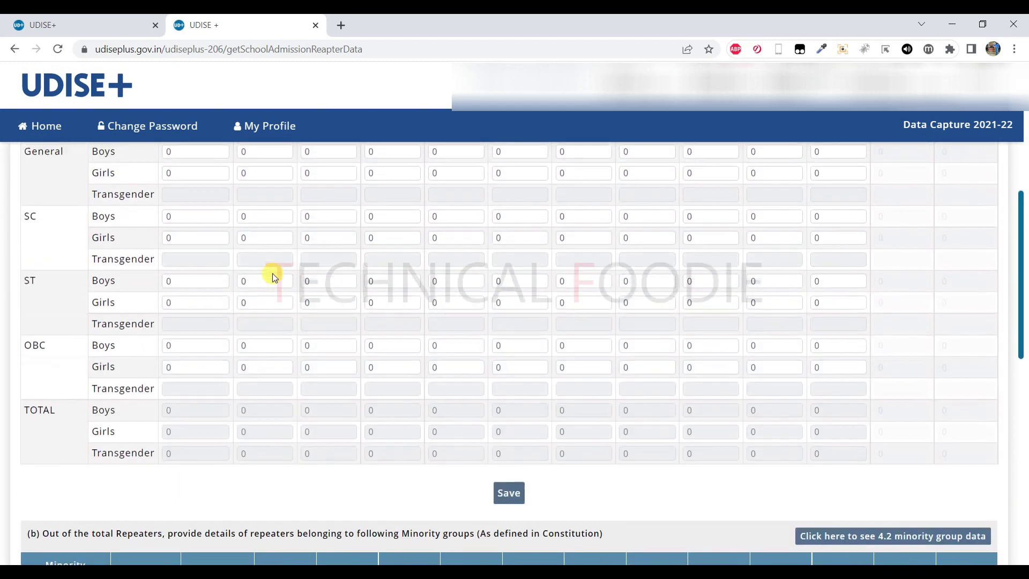
pyautogui.scroll(2, 273, 276)
pyautogui.scroll(-5, 273, 274)
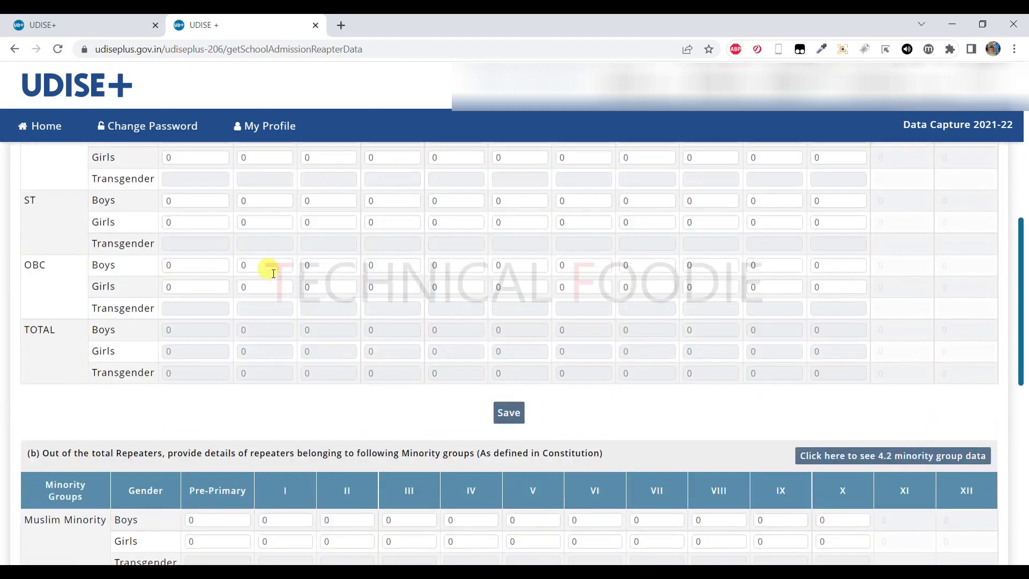
pyautogui.scroll(-1, 273, 276)
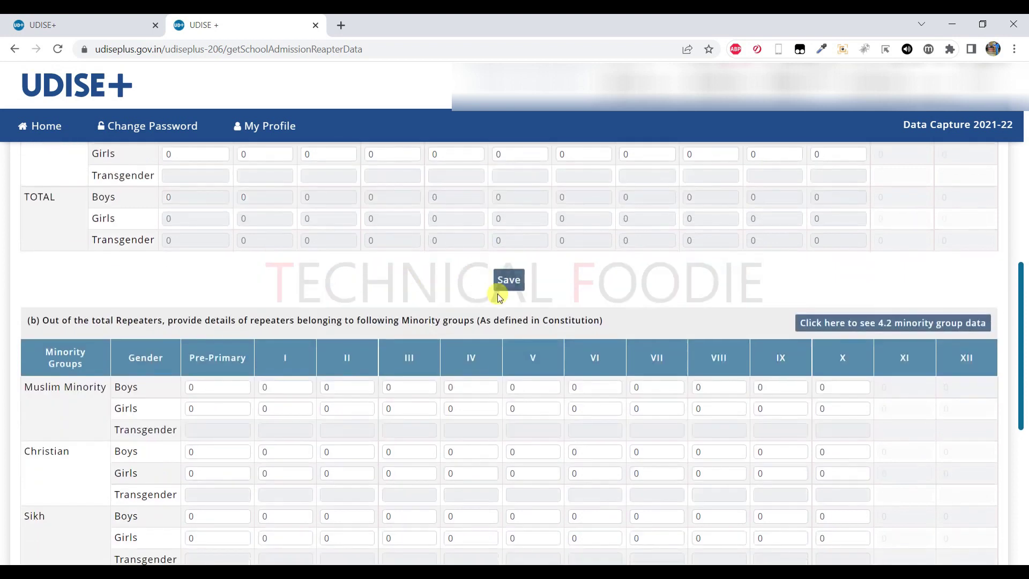
# Review minority groups repeaters table 4.5 (b) and highlight the Minority Groups rows of the Total Enrolment (Form 4.2) summary.
pyautogui.scroll(-2, 499, 290)
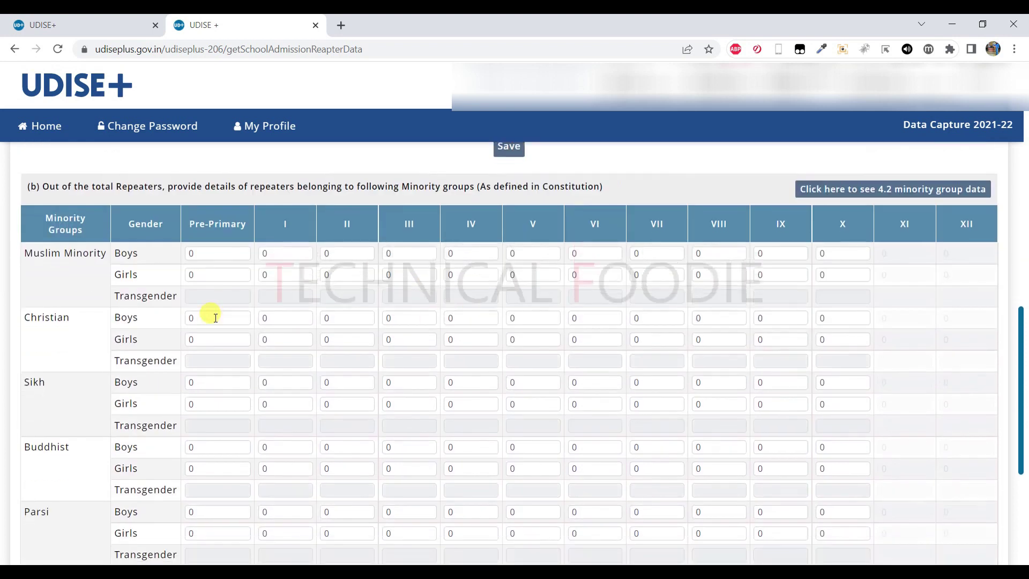
pyautogui.scroll(-3, 473, 319)
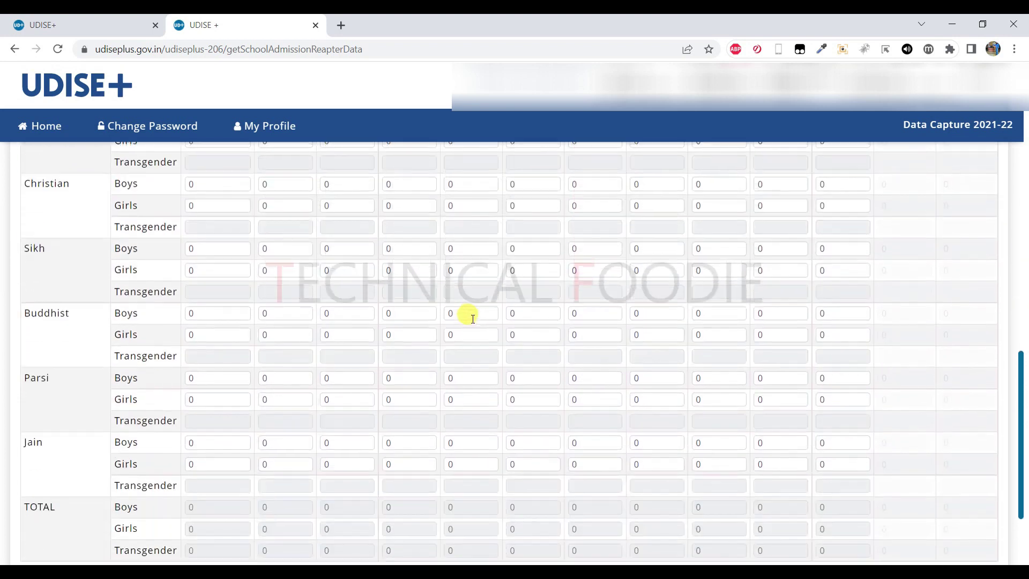
pyautogui.scroll(12, 348, 367)
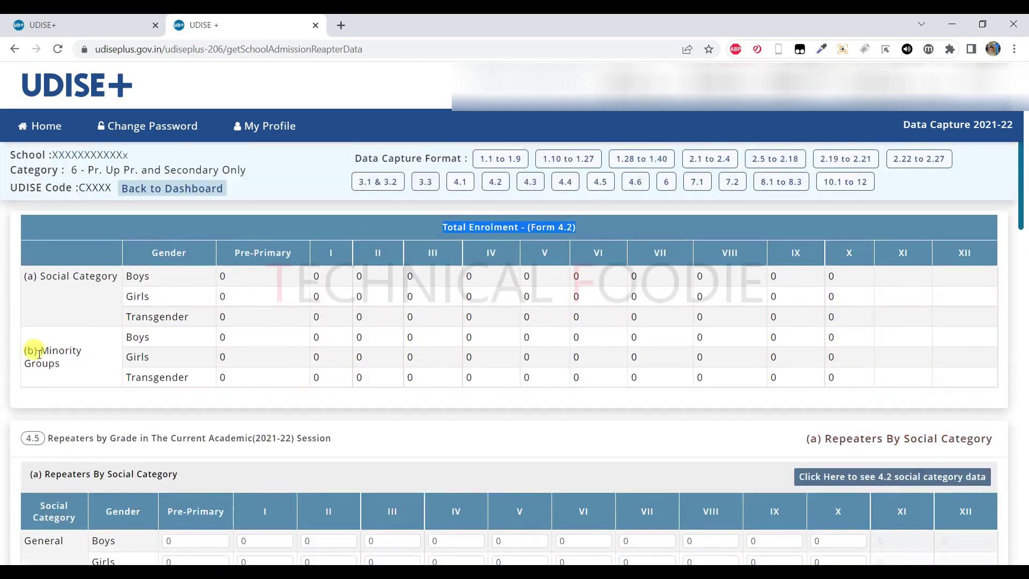
pyautogui.moveTo(28, 351); pyautogui.dragTo(924, 395)
# Examine the Muslim Minority to Jain and TOTAL rows of repeaters table 4.5 (b), checking back against the social category table.
pyautogui.scroll(-10, 379, 465)
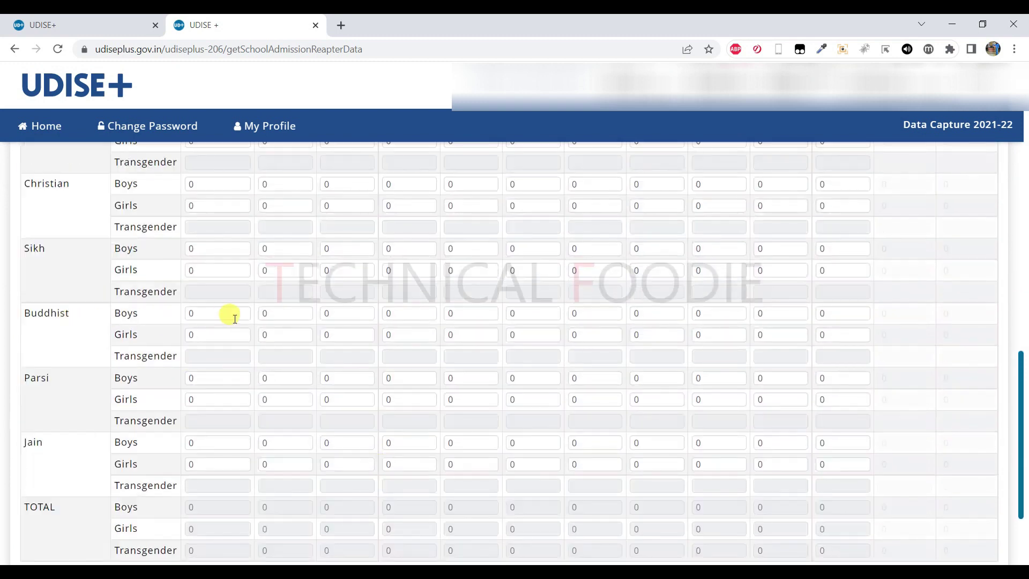
pyautogui.scroll(1, 196, 334)
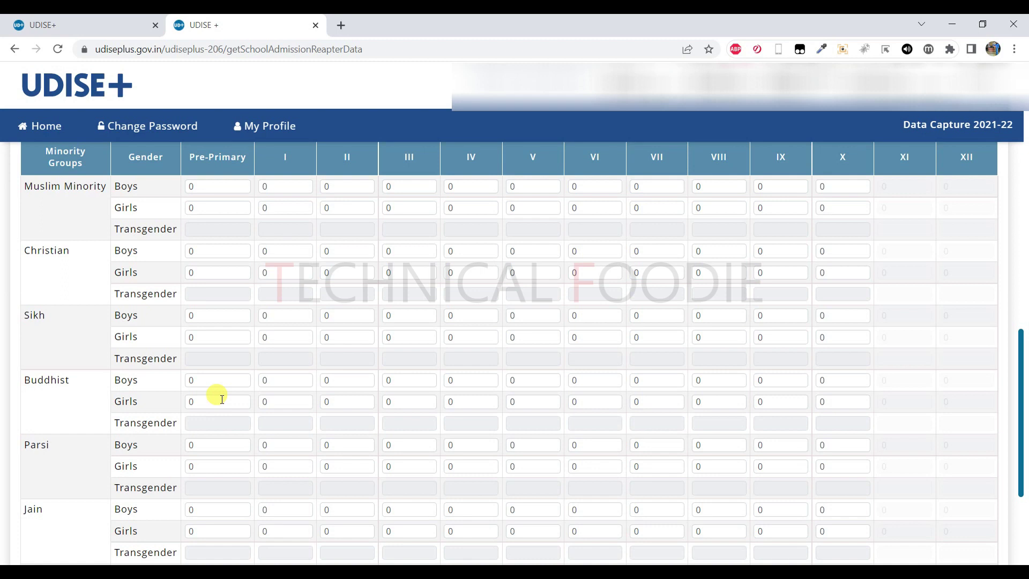
pyautogui.scroll(-3, 371, 391)
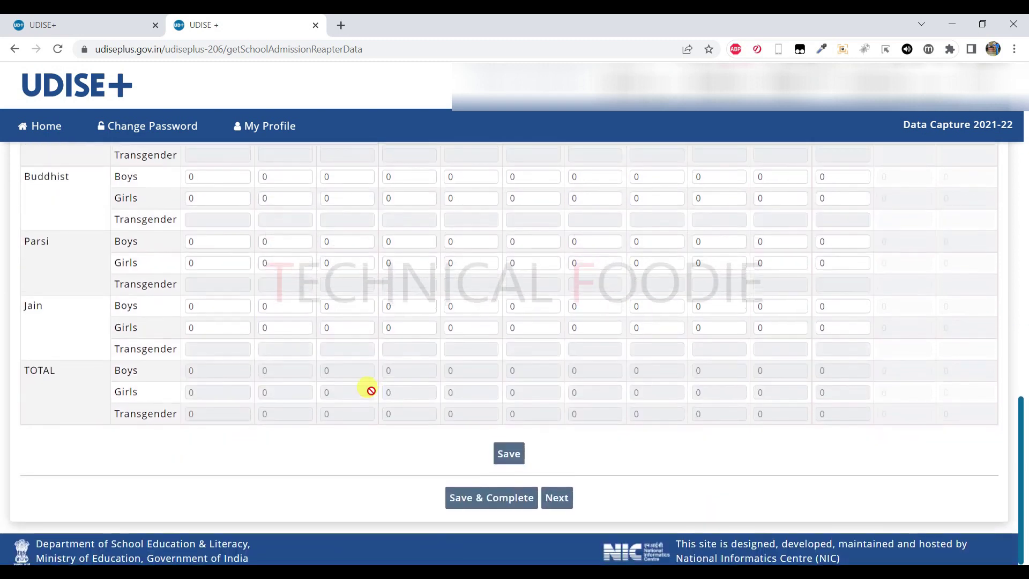
pyautogui.scroll(9, 241, 322)
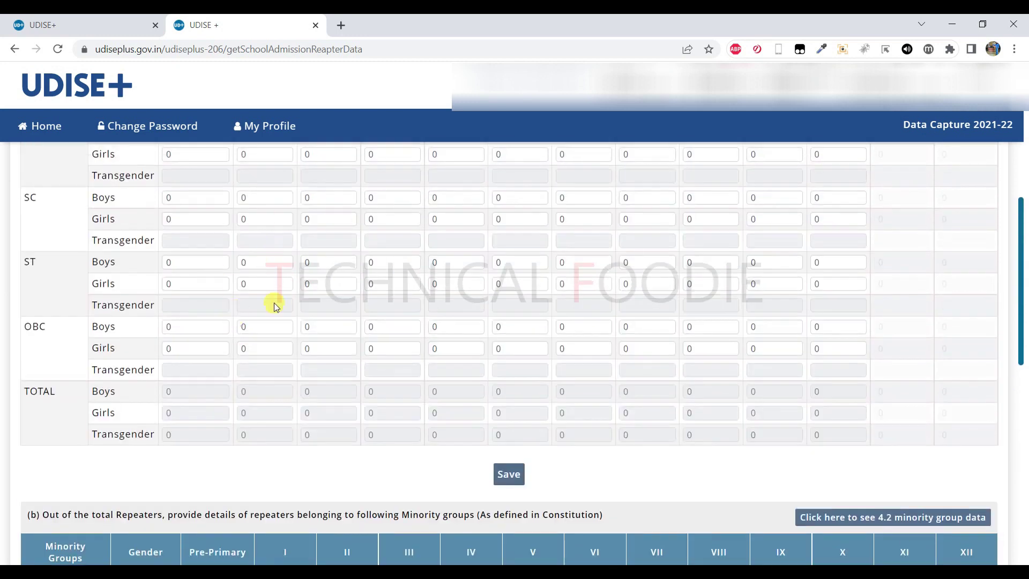
pyautogui.scroll(-9, 300, 347)
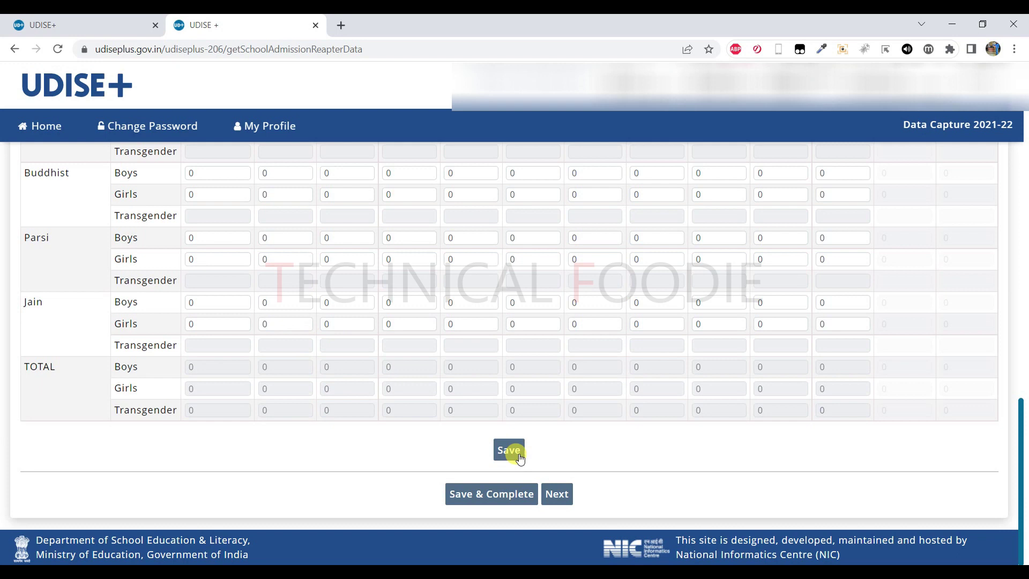
# Compare repeaters tables 4.5 (a) and (b) and the save option under each, returning to the Total Enrolment summary.
pyautogui.scroll(8, 518, 456)
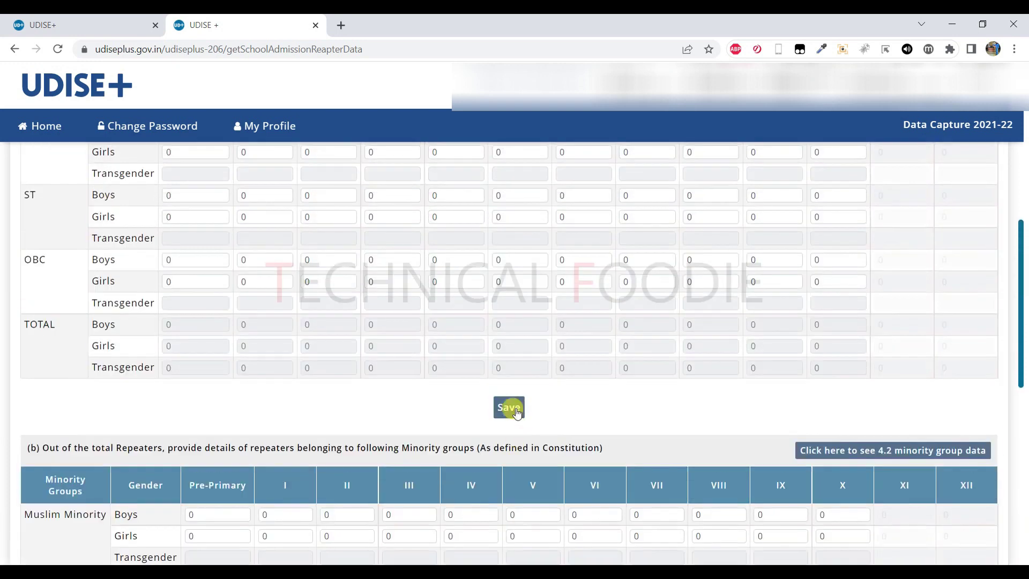
pyautogui.scroll(-8, 518, 413)
pyautogui.scroll(12, 519, 425)
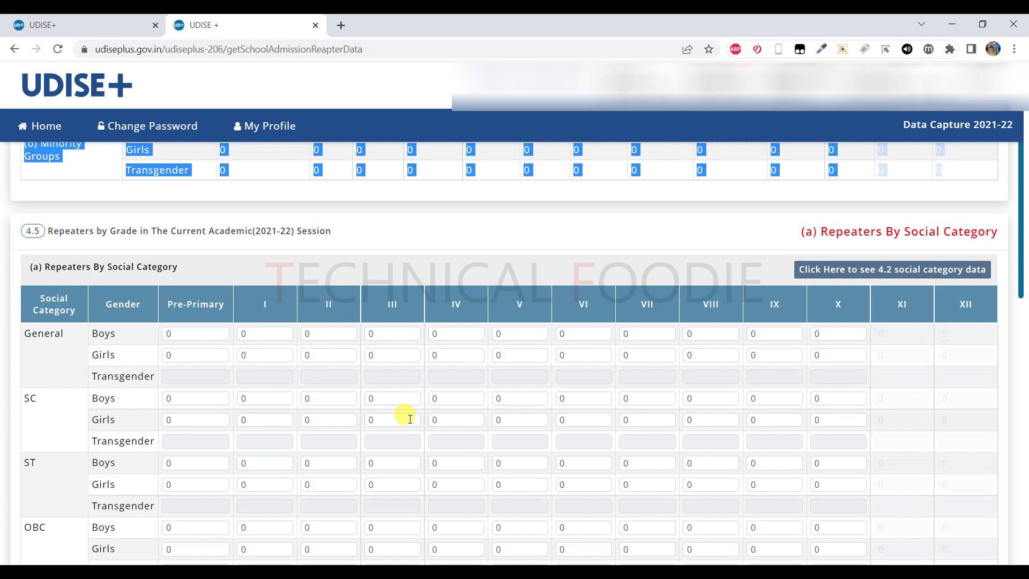
pyautogui.scroll(-3, 407, 418)
pyautogui.scroll(-5, 510, 345)
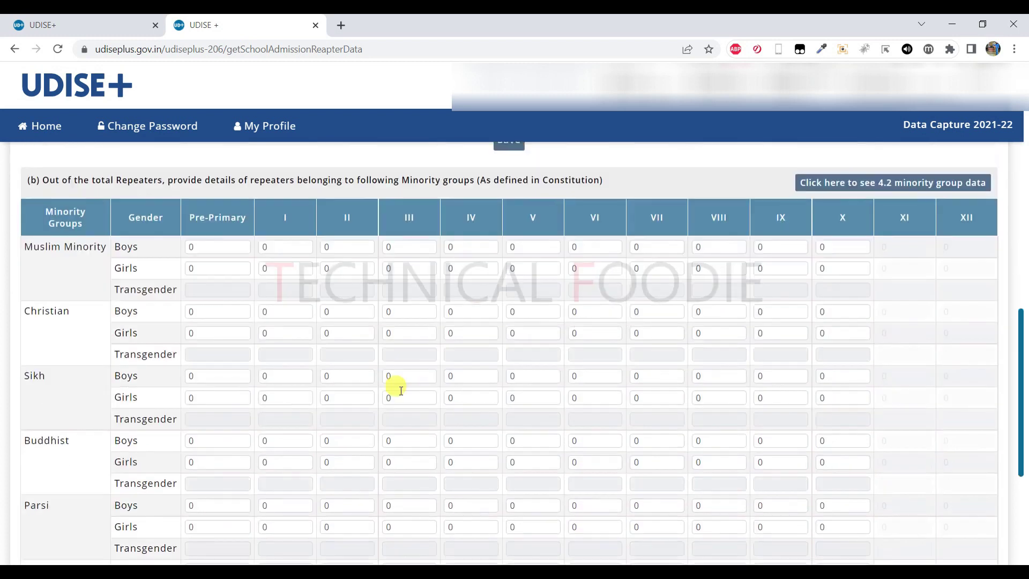
pyautogui.scroll(5, 572, 386)
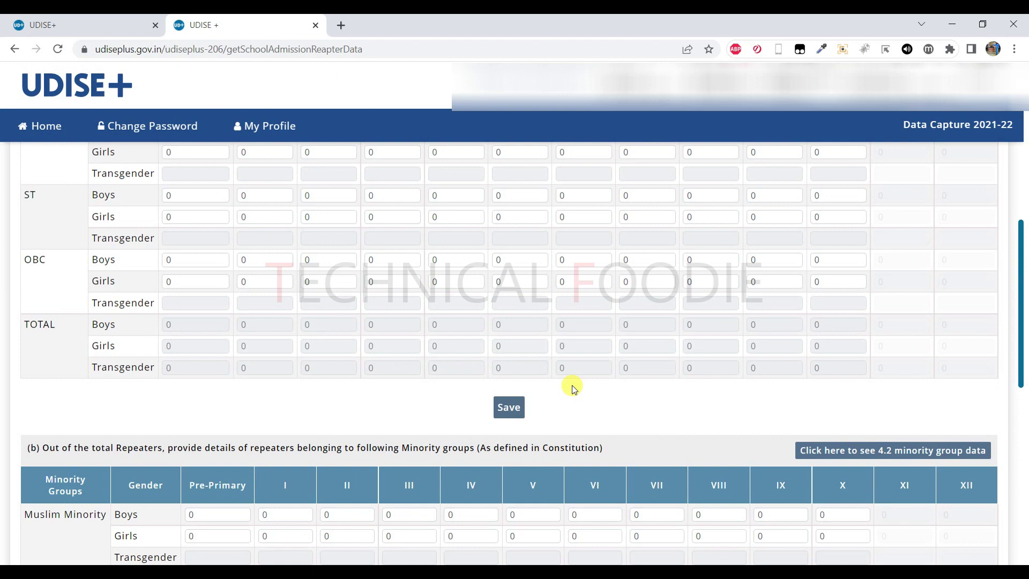
pyautogui.scroll(1, 572, 385)
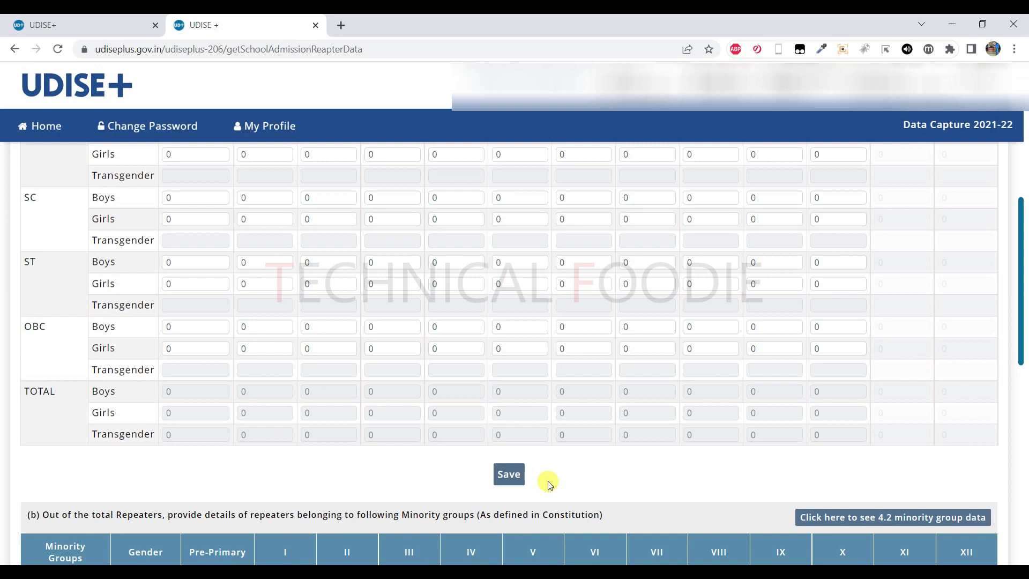
pyautogui.scroll(7, 576, 474)
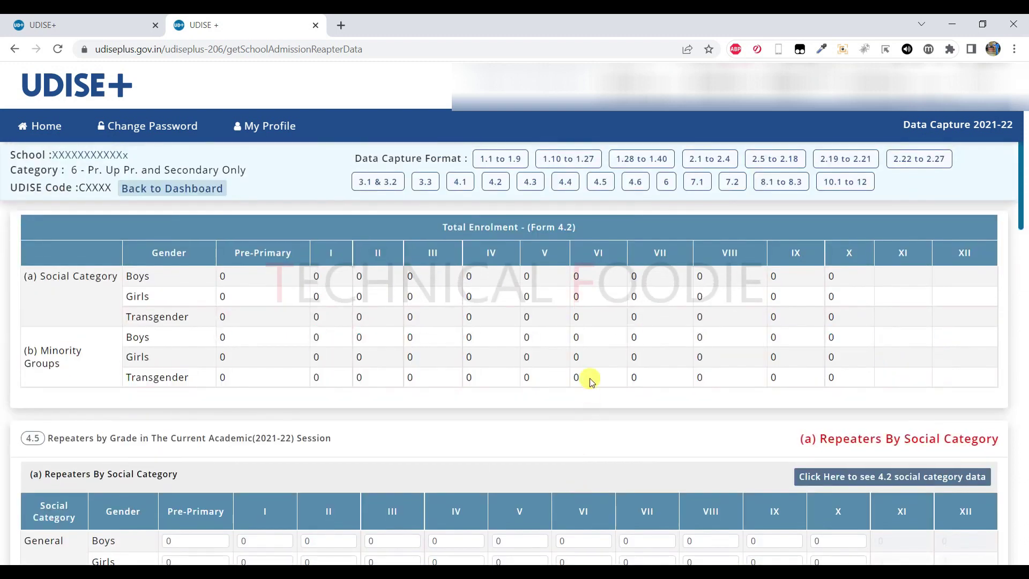
# Open section 4.6 on enrolment of children with special needs and highlight its Total Enrolment (Form 4.2 (a)) summary.
pyautogui.click(635, 183)
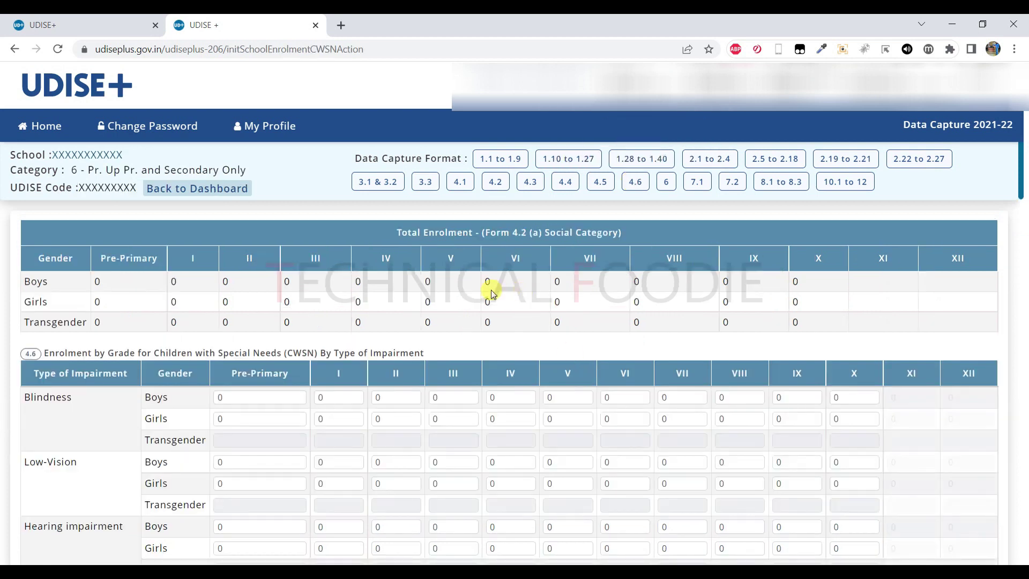
pyautogui.moveTo(390, 228); pyautogui.dragTo(965, 323)
pyautogui.scroll(-3, 718, 336)
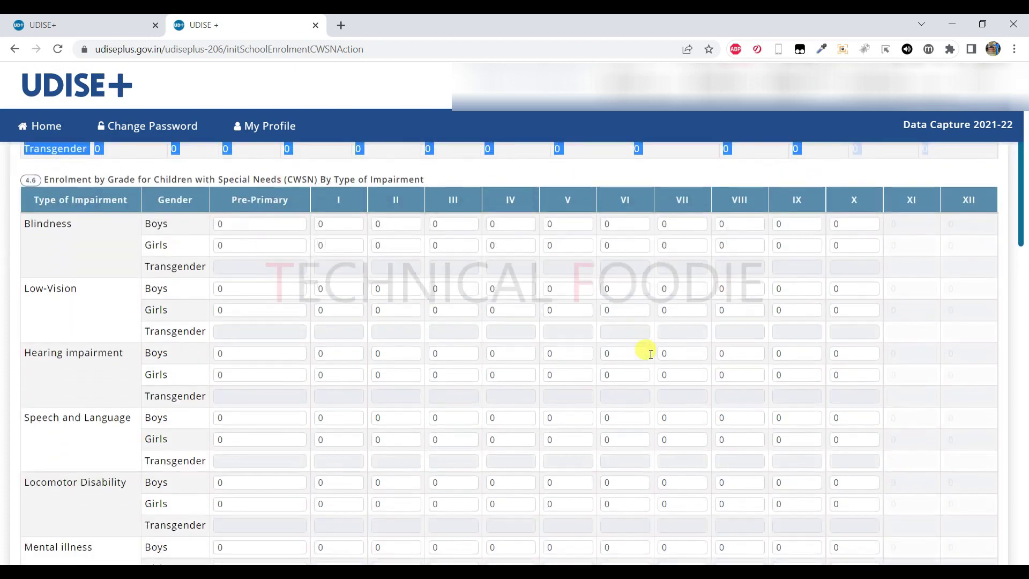
pyautogui.scroll(2, 650, 353)
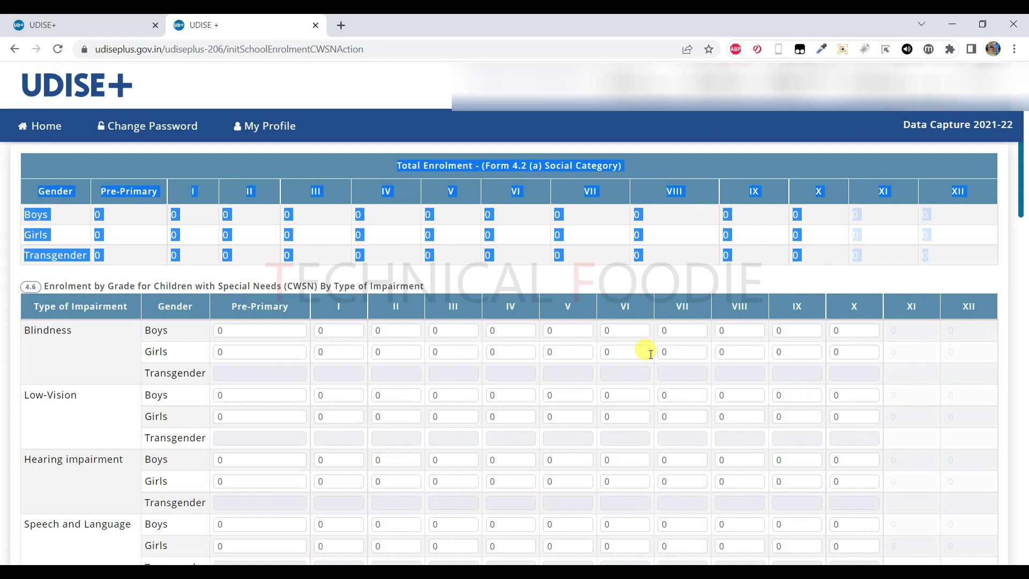
pyautogui.scroll(-1, 602, 362)
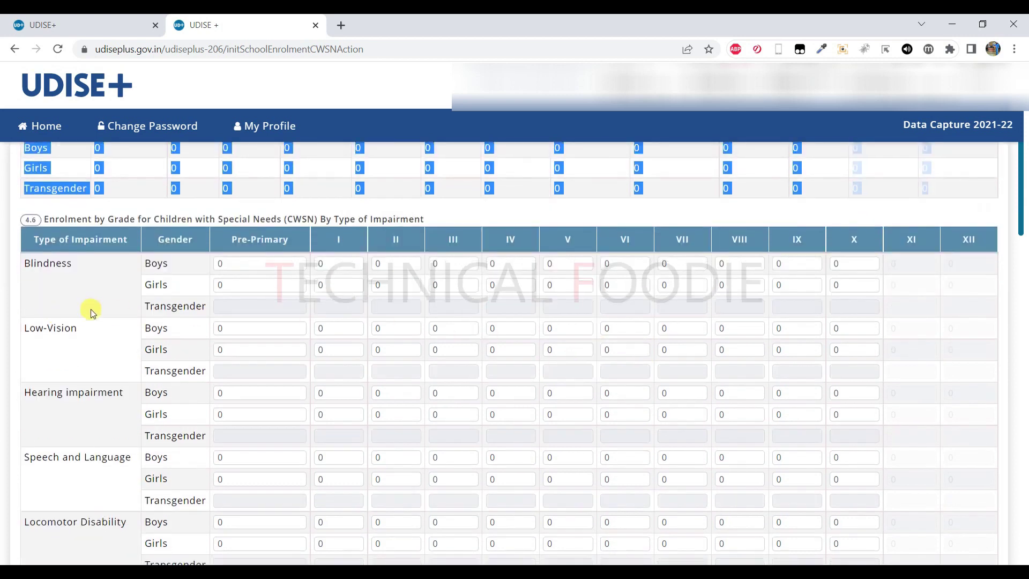
# Review the impairment types in table 4.6 from Blindness through Parkinsons disease to the TOTAL rows.
pyautogui.scroll(-2, 108, 409)
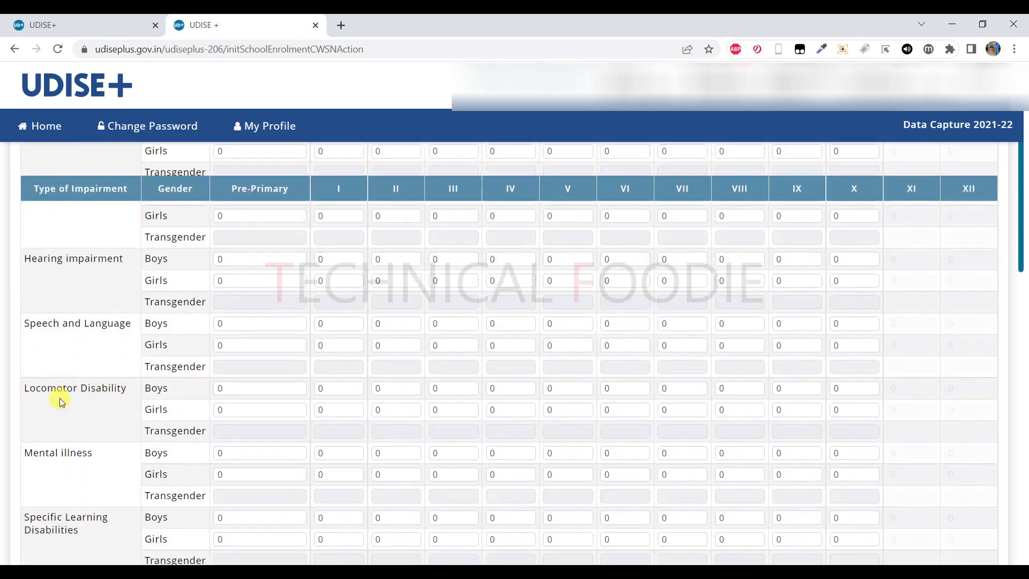
pyautogui.scroll(-2, 101, 464)
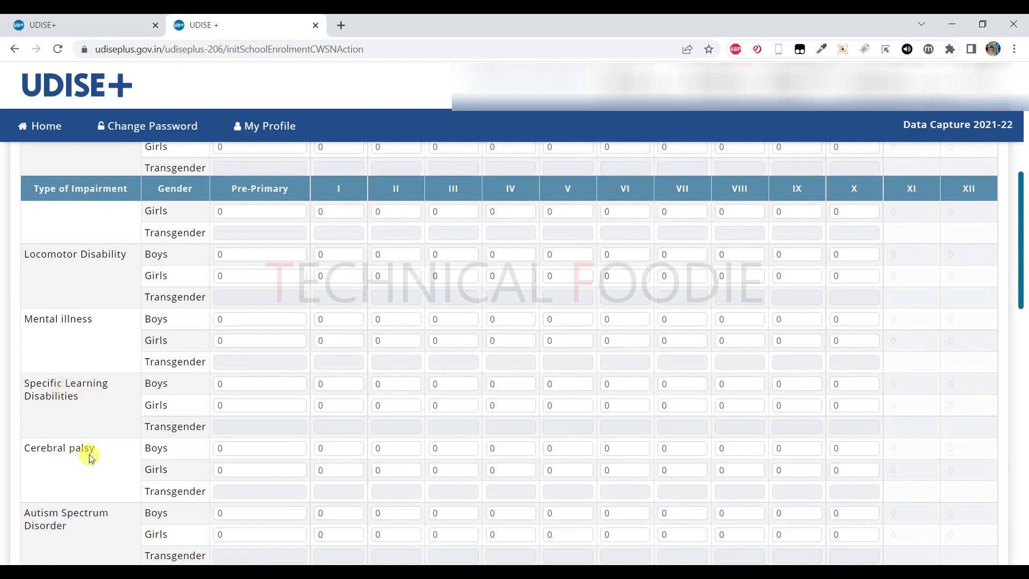
pyautogui.scroll(-1, 83, 455)
pyautogui.scroll(-1, 92, 455)
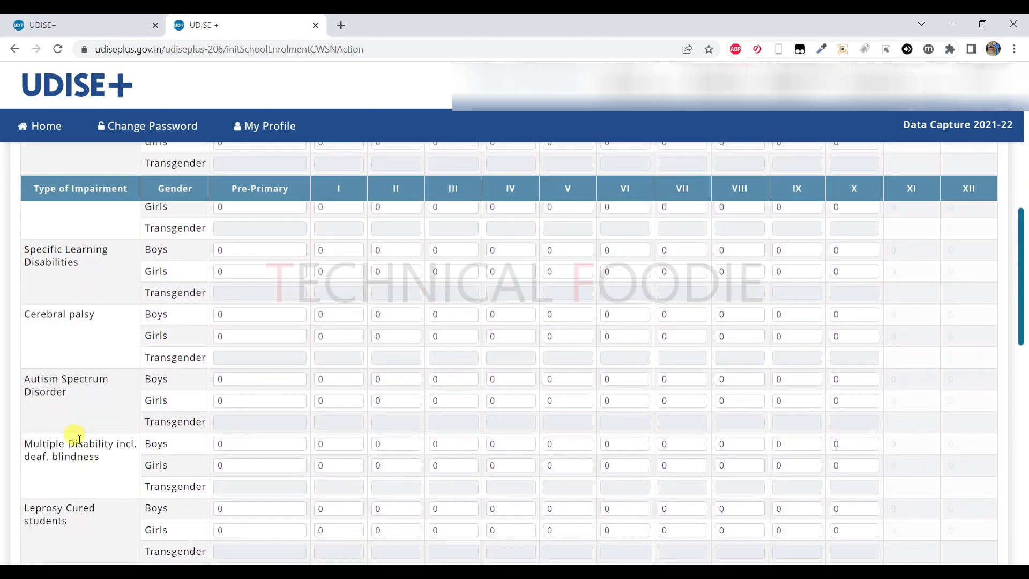
pyautogui.scroll(-1, 116, 452)
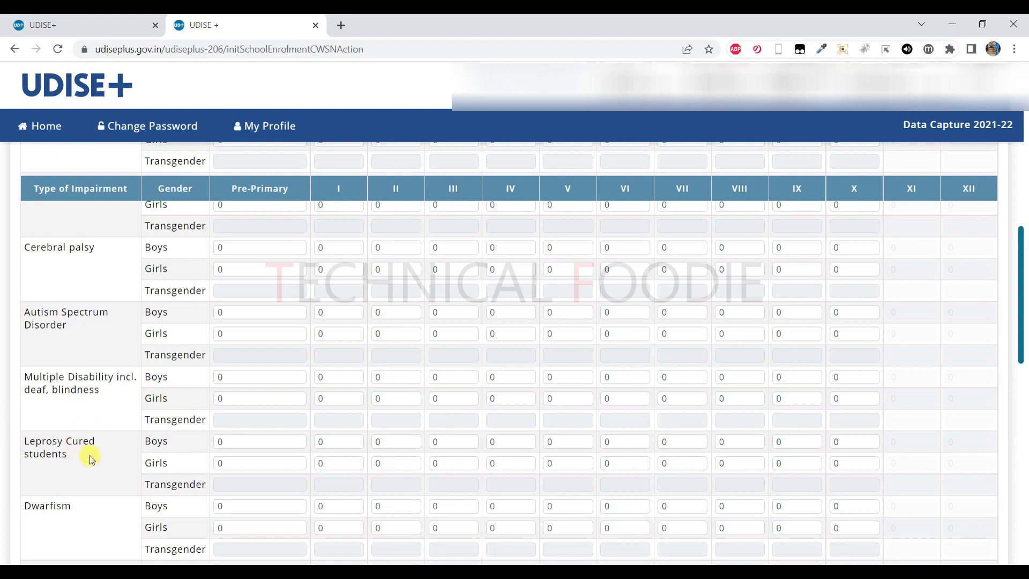
pyautogui.scroll(-1, 92, 458)
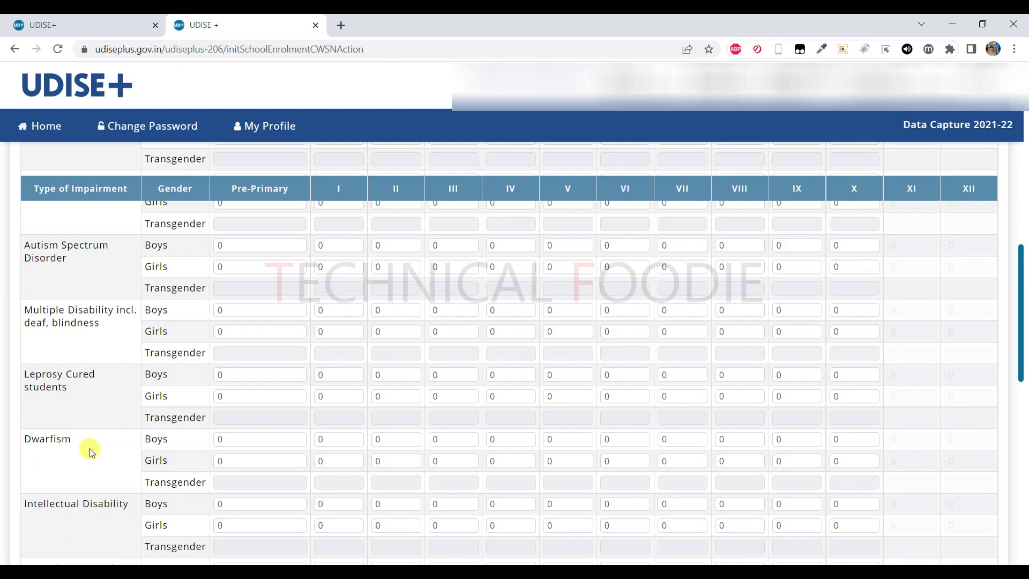
pyautogui.scroll(-1, 91, 451)
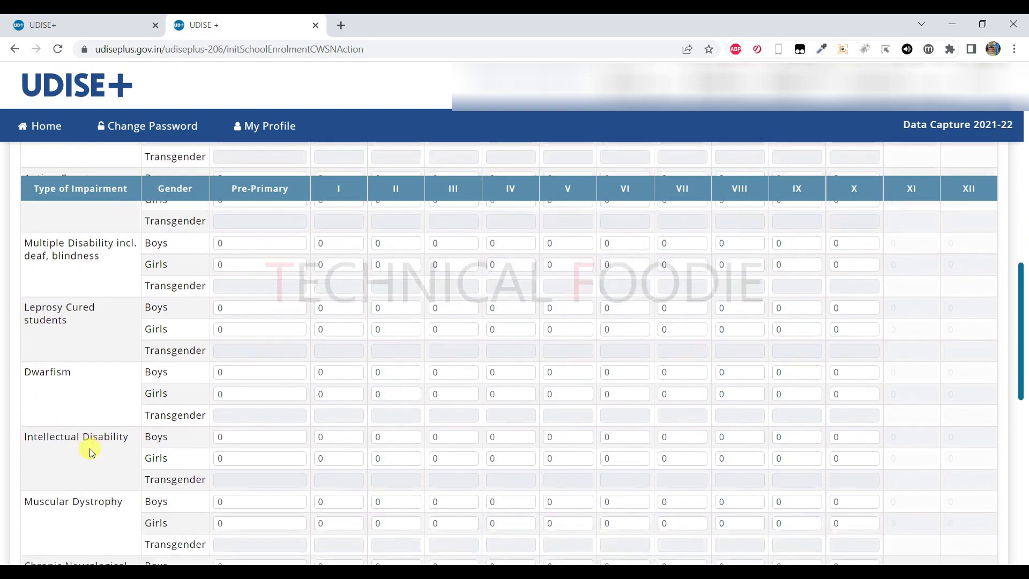
pyautogui.scroll(-1, 90, 452)
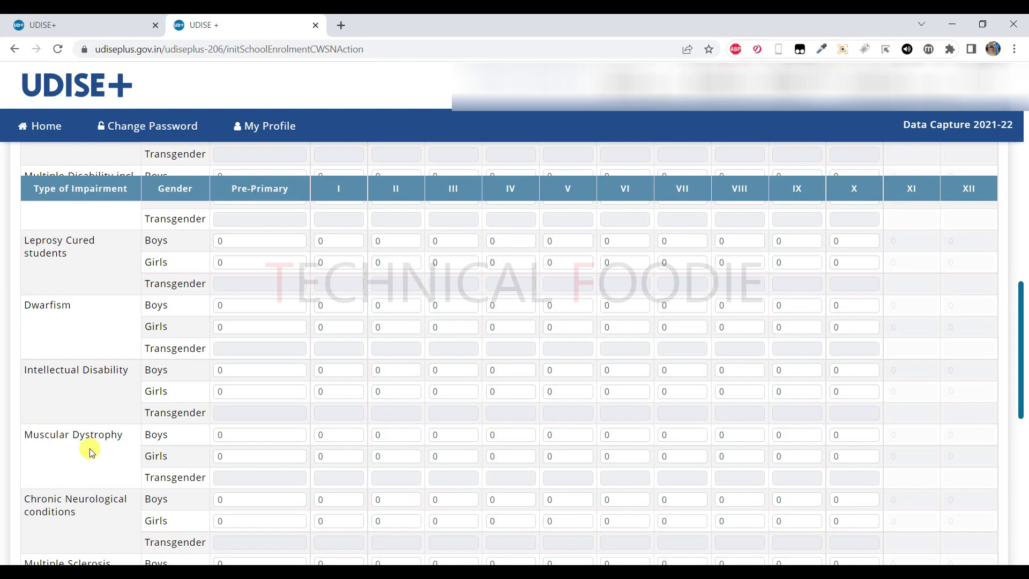
pyautogui.scroll(-1, 89, 448)
pyautogui.scroll(-2, 89, 448)
pyautogui.scroll(-5, 89, 448)
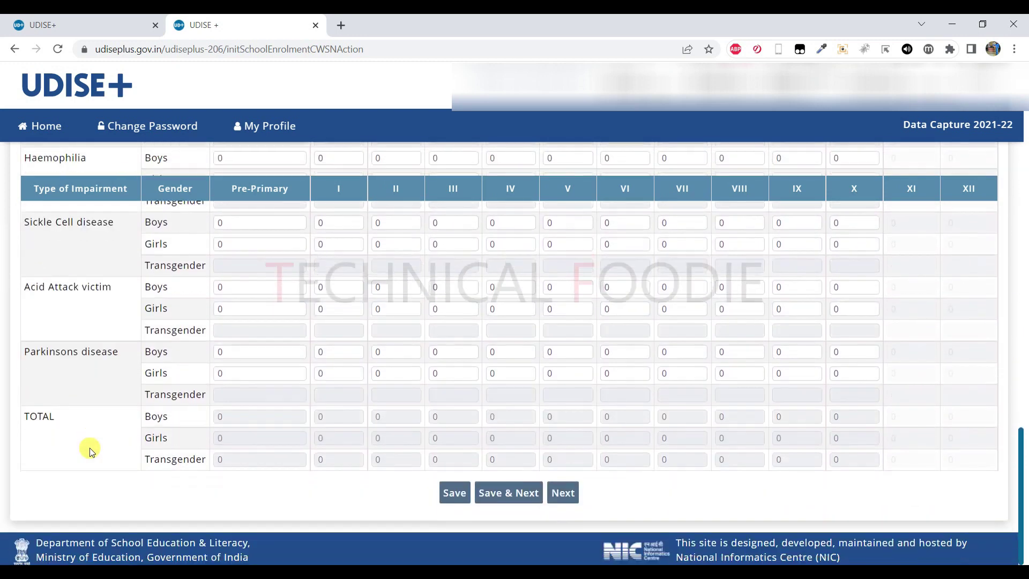
# Compare the TOTAL rows of table 4.6 with the Total Enrolment summary, finishing at the start of the form.
pyautogui.scroll(12, 89, 448)
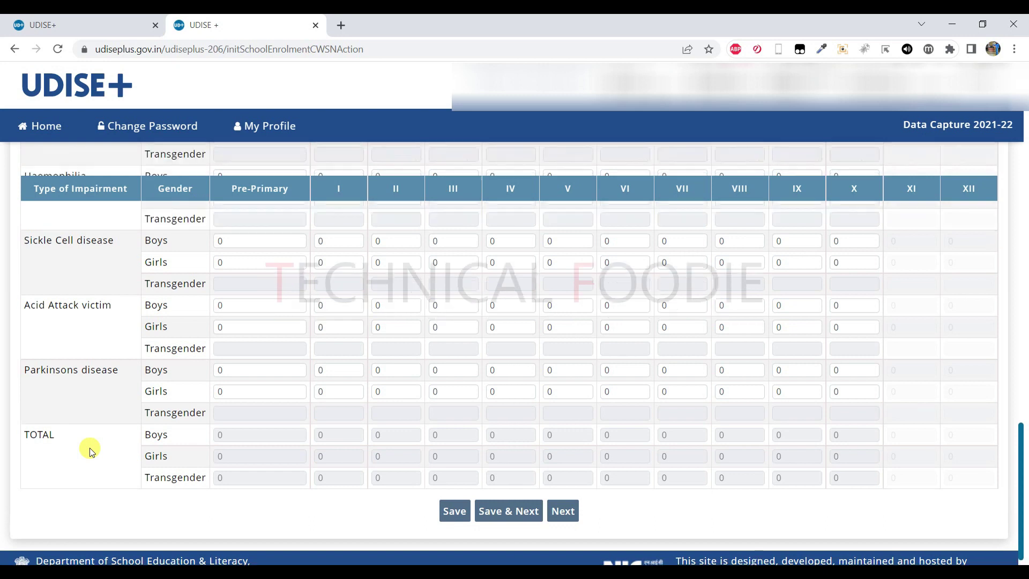
pyautogui.scroll(6, 364, 358)
pyautogui.scroll(-17, 364, 357)
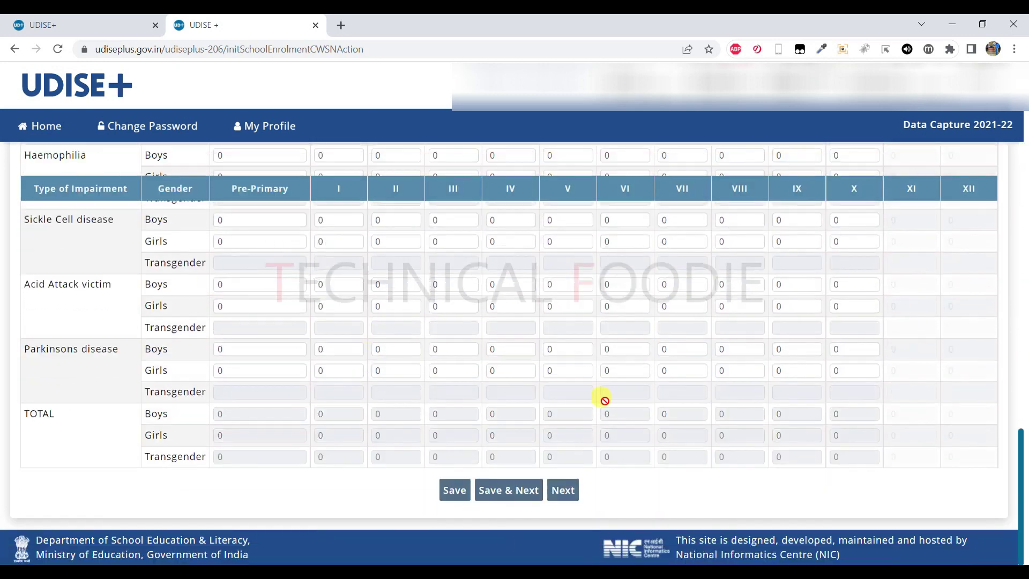
pyautogui.scroll(7, 664, 494)
pyautogui.scroll(12, 664, 494)
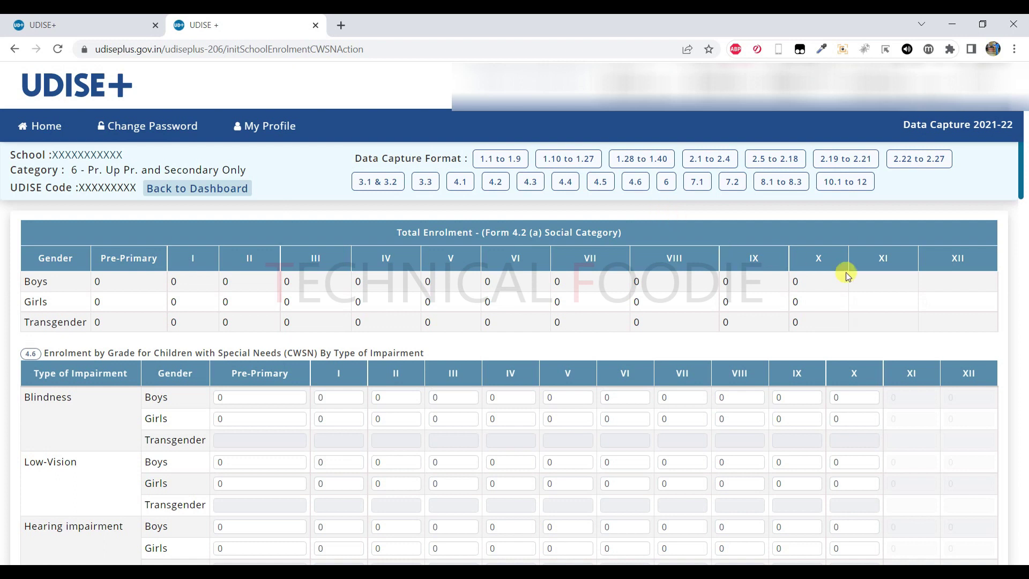
# Open section 6 on annual examination results and highlight the class 3 and 5 Appeared rows and the General to TOTAL columns.
pyautogui.click(666, 182)
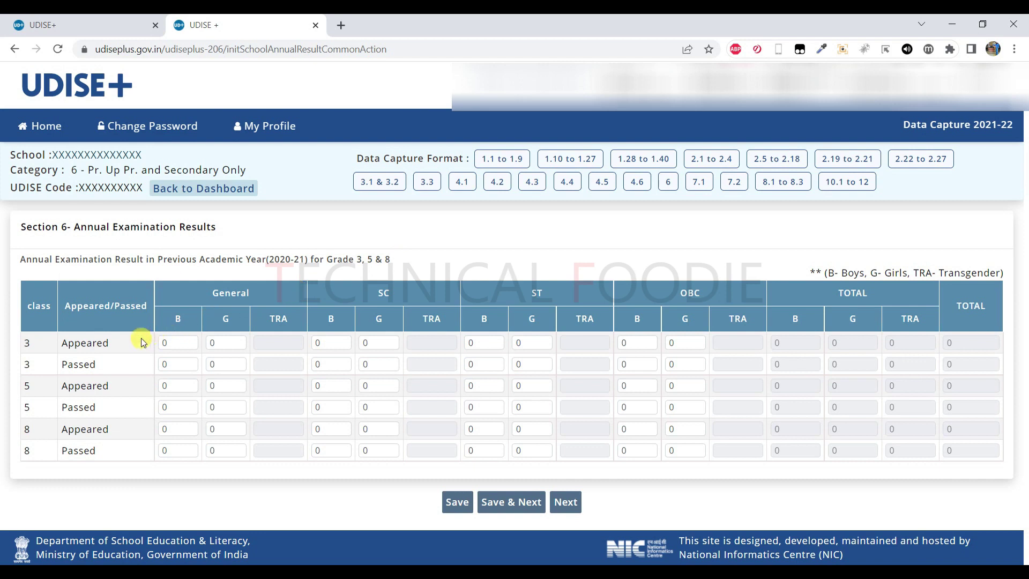
pyautogui.moveTo(5, 341); pyautogui.dragTo(151, 354)
pyautogui.click(99, 364)
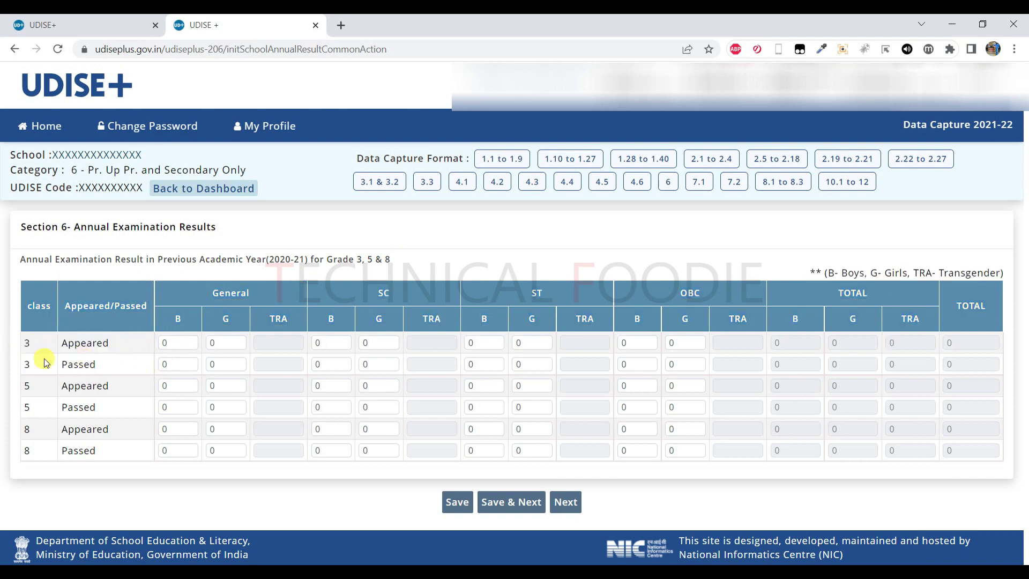
pyautogui.click(165, 364)
pyautogui.moveTo(23, 386); pyautogui.dragTo(268, 390)
pyautogui.click(87, 411)
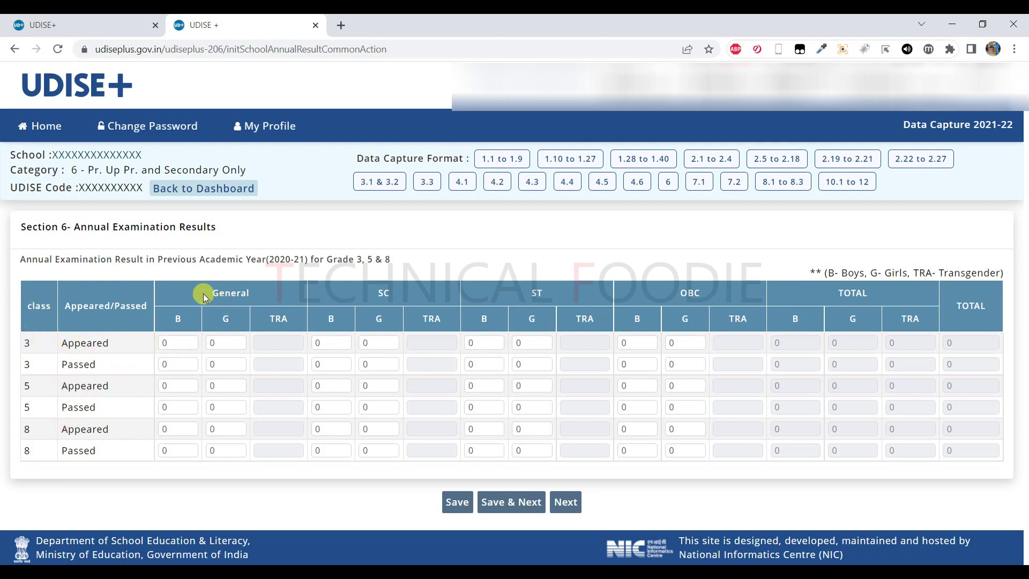
pyautogui.moveTo(215, 292); pyautogui.dragTo(975, 469)
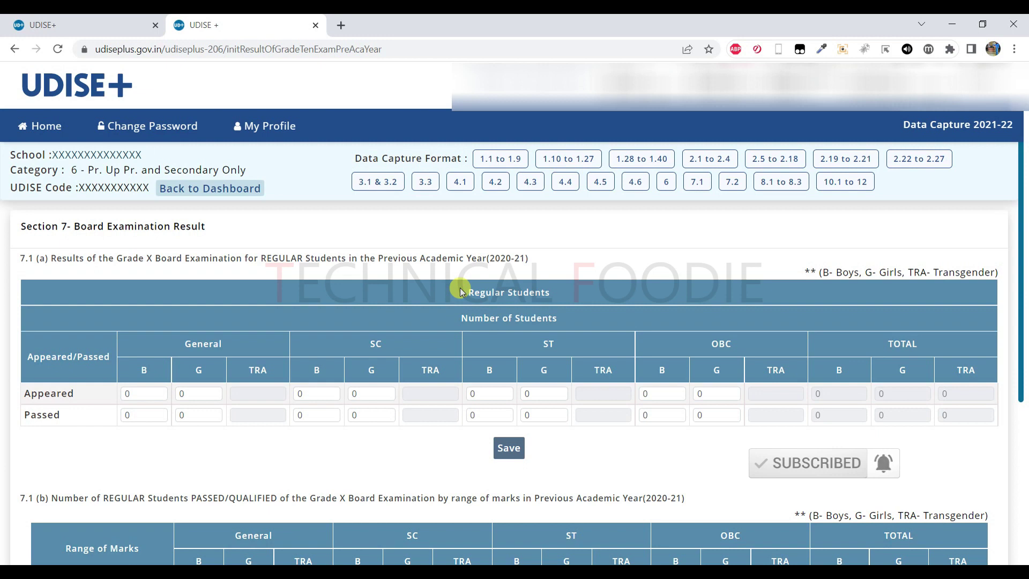
# Examine section 7.1 on Grade X board results for regular students, covering tables (a) appeared/passed and (b) range of marks.
pyautogui.scroll(-4, 425, 409)
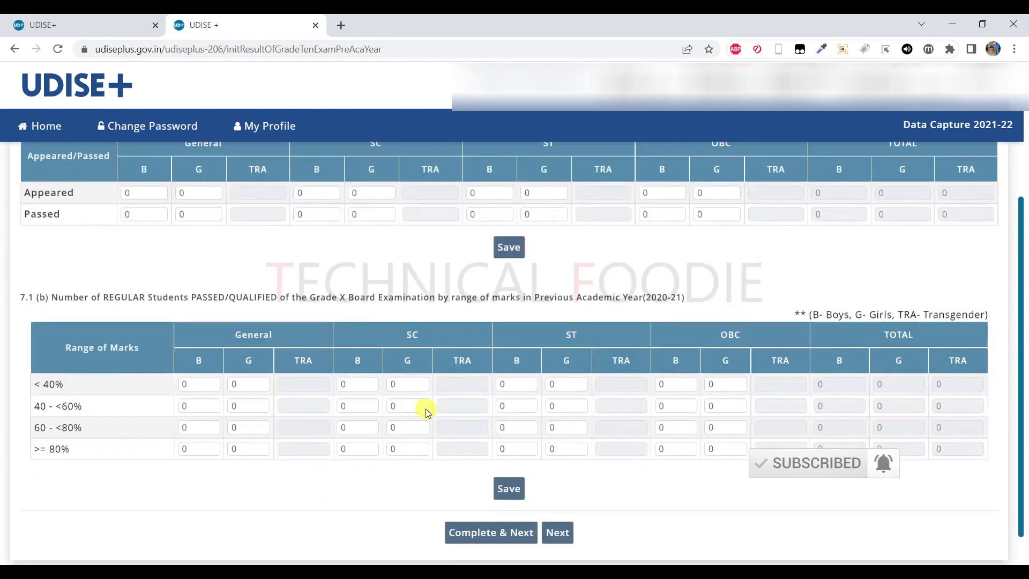
pyautogui.scroll(4, 425, 408)
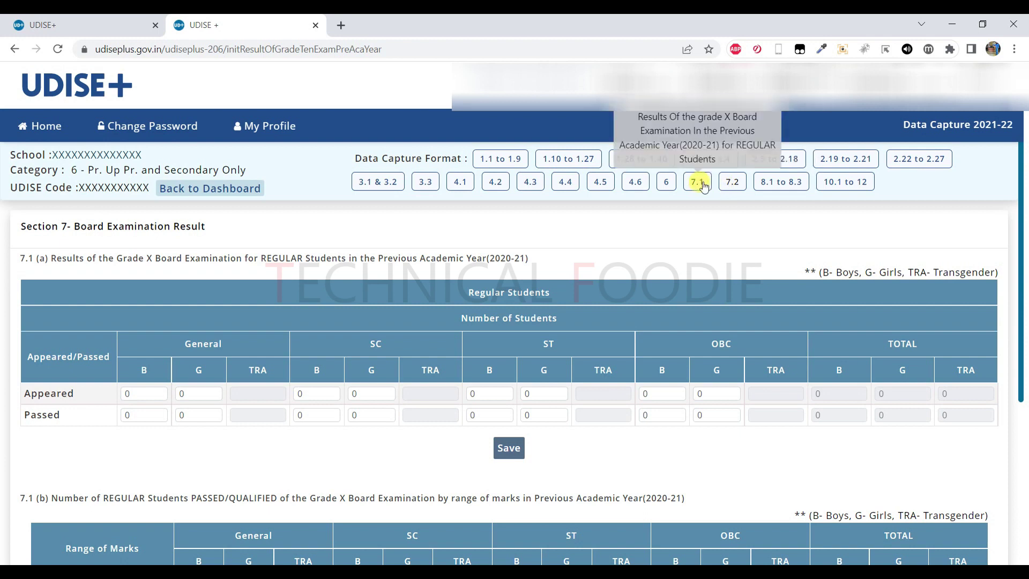
# Highlight the year 2020-21 and the Passed row in table 7.1 (a), plus the range-of-marks rows in table 7.1 (b).
pyautogui.scroll(-1, 356, 311)
pyautogui.scroll(1, 317, 330)
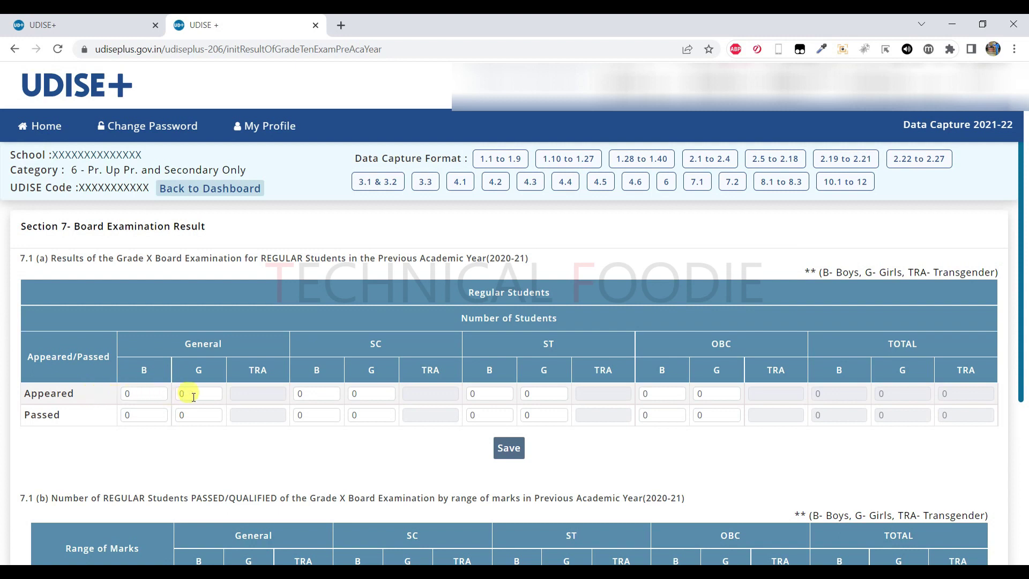
pyautogui.moveTo(490, 258); pyautogui.dragTo(515, 257)
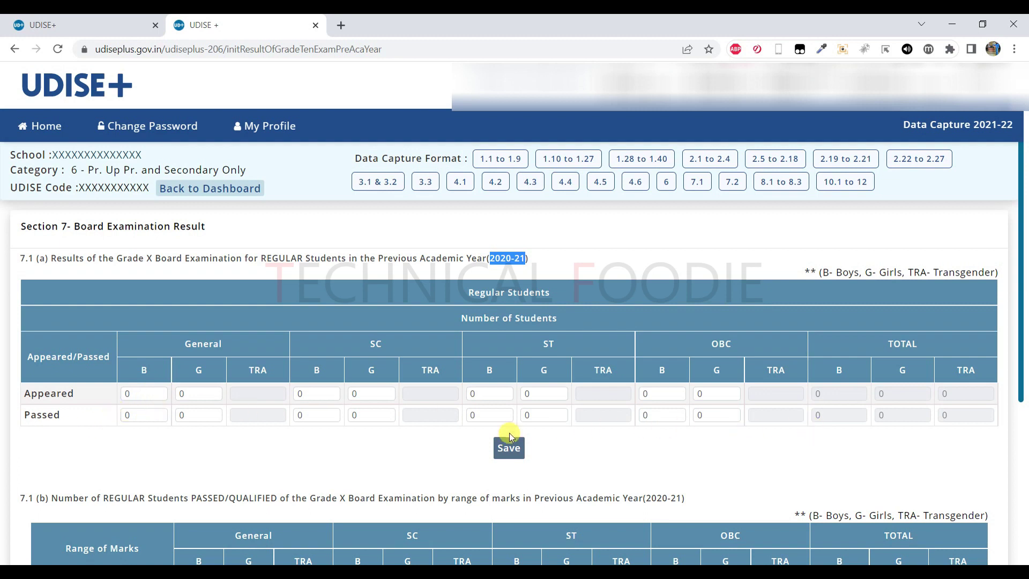
pyautogui.scroll(-4, 496, 431)
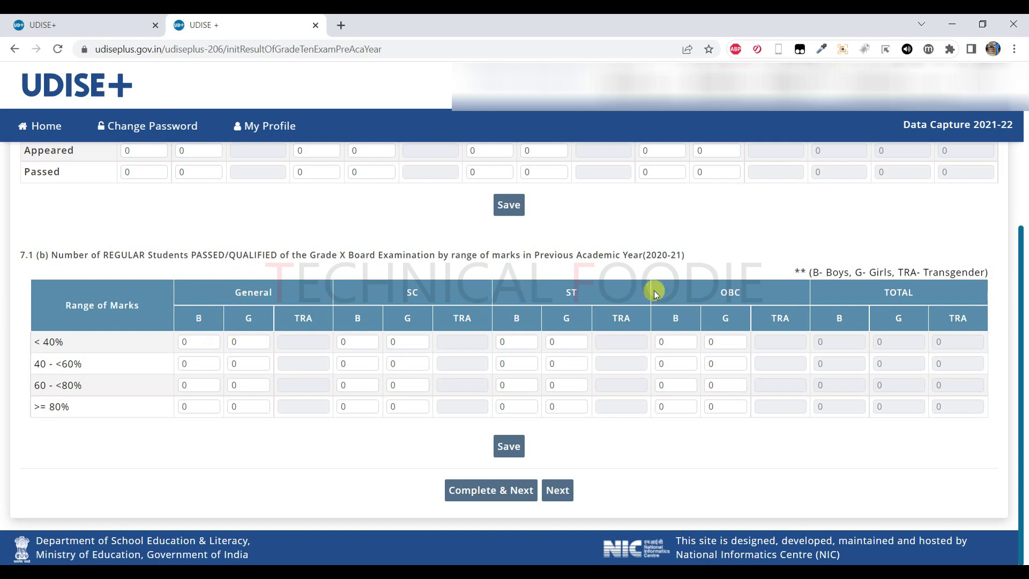
pyautogui.scroll(1, 412, 343)
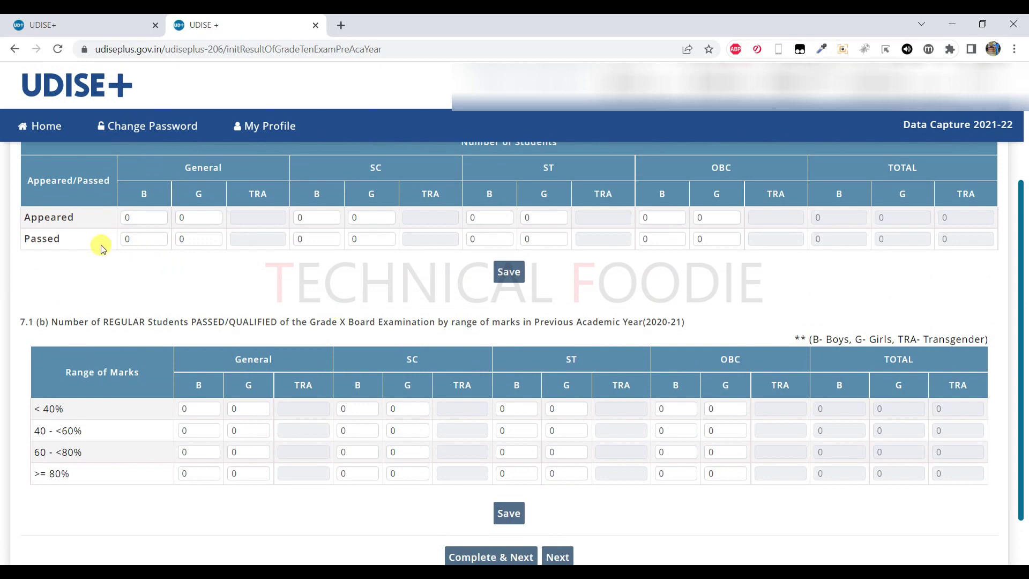
pyautogui.moveTo(22, 236); pyautogui.dragTo(964, 239)
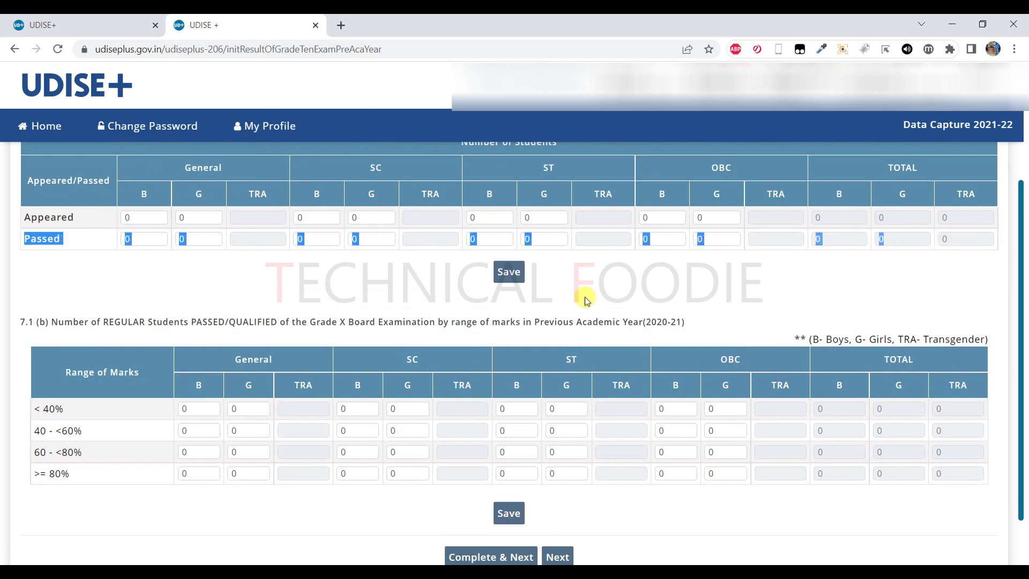
pyautogui.moveTo(32, 408); pyautogui.dragTo(873, 459)
pyautogui.click(873, 459)
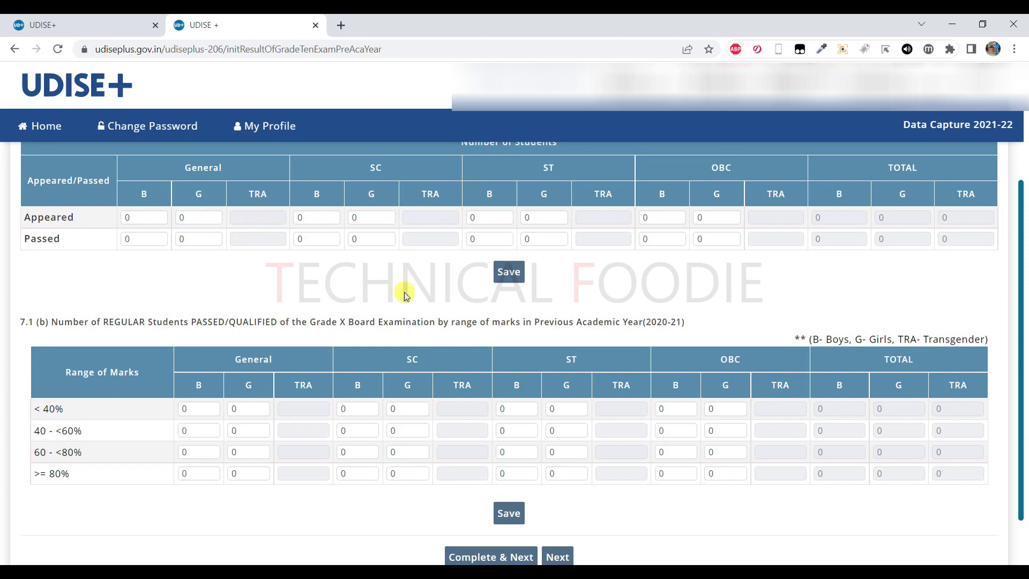
# Compare the Appeared and Passed rows of table 7.1 (a) with the range-of-marks rows of table 7.1 (b), finishing at the section's start.
pyautogui.scroll(1, 406, 295)
pyautogui.scroll(-2, 402, 291)
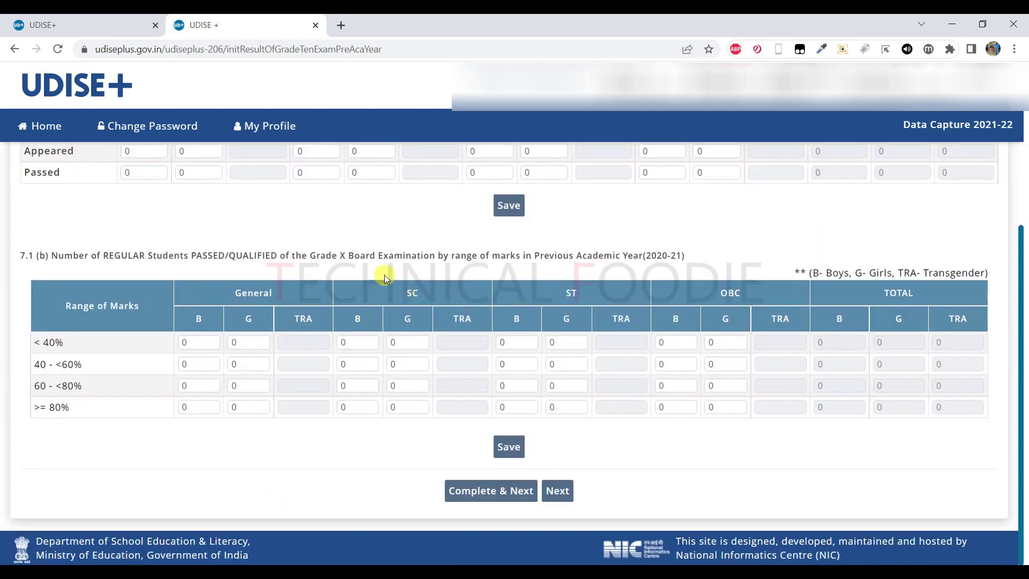
pyautogui.scroll(2, 384, 275)
pyautogui.scroll(2, 403, 321)
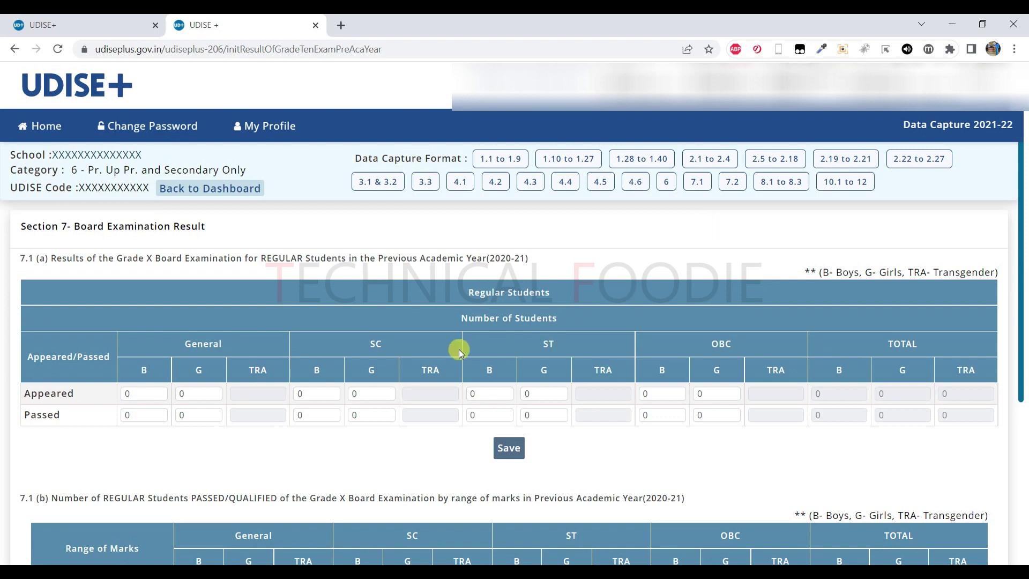
pyautogui.scroll(-1, 426, 355)
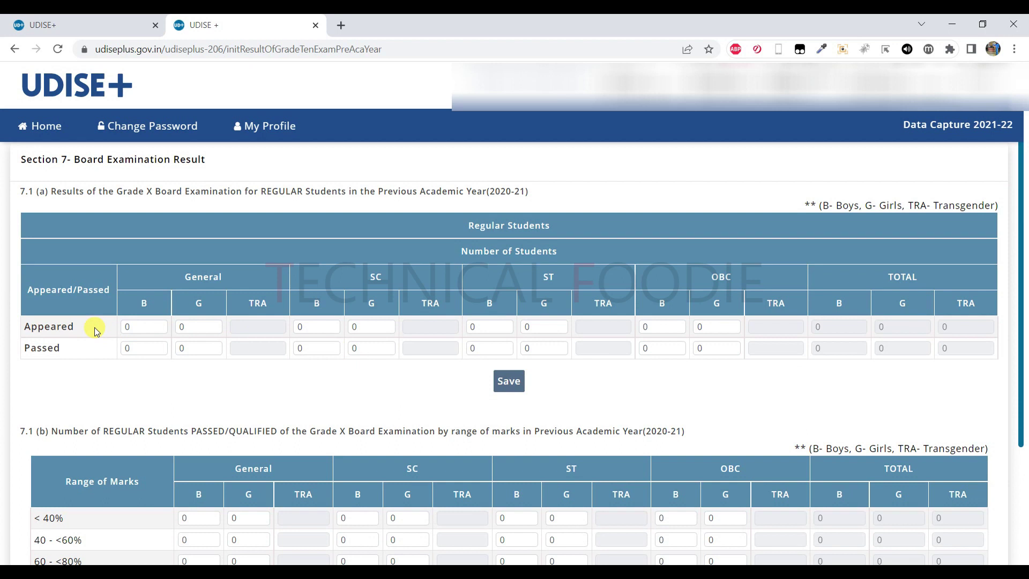
pyautogui.scroll(-3, 95, 331)
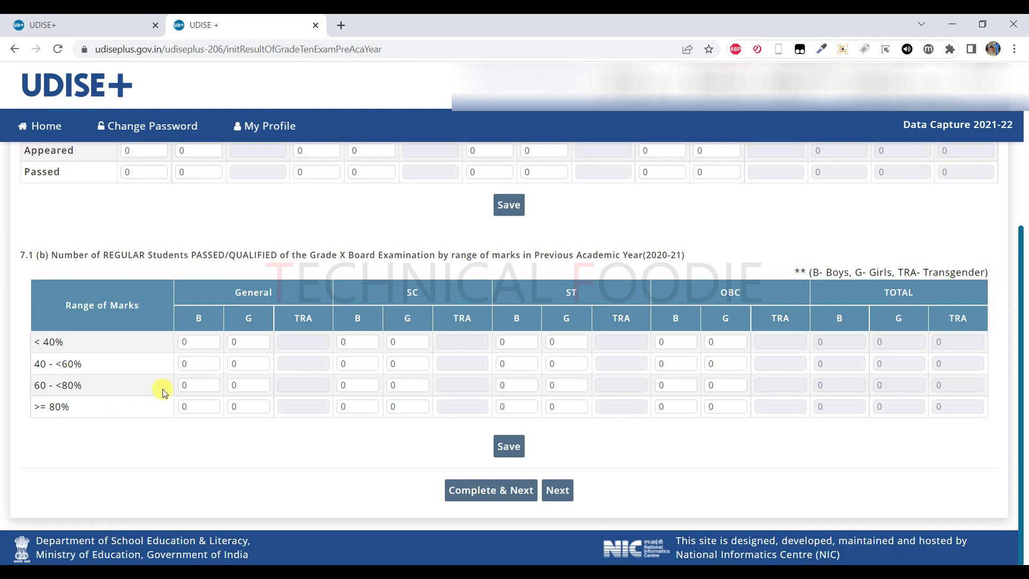
pyautogui.scroll(4, 162, 388)
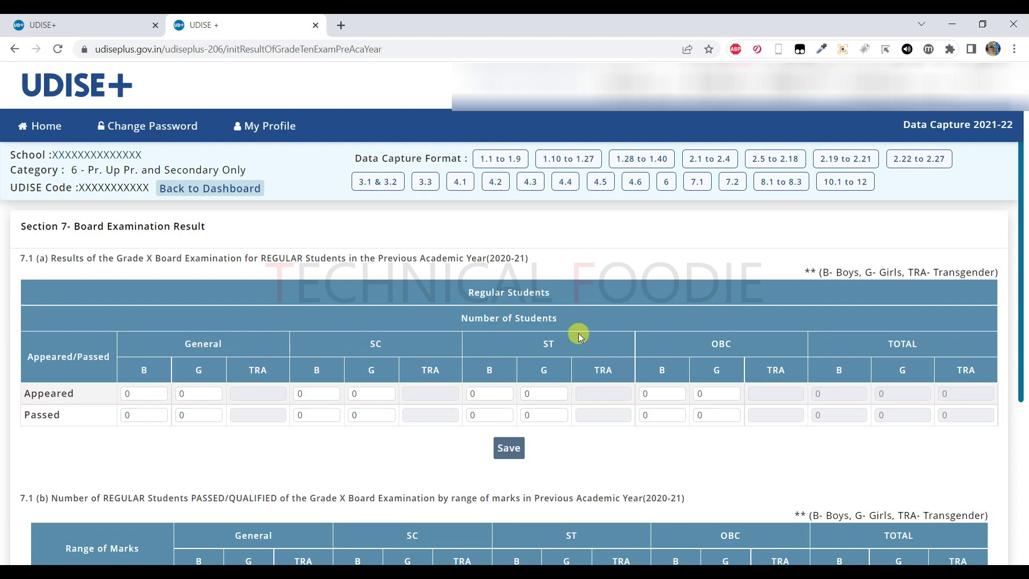
pyautogui.scroll(-4, 577, 333)
pyautogui.scroll(3, 574, 384)
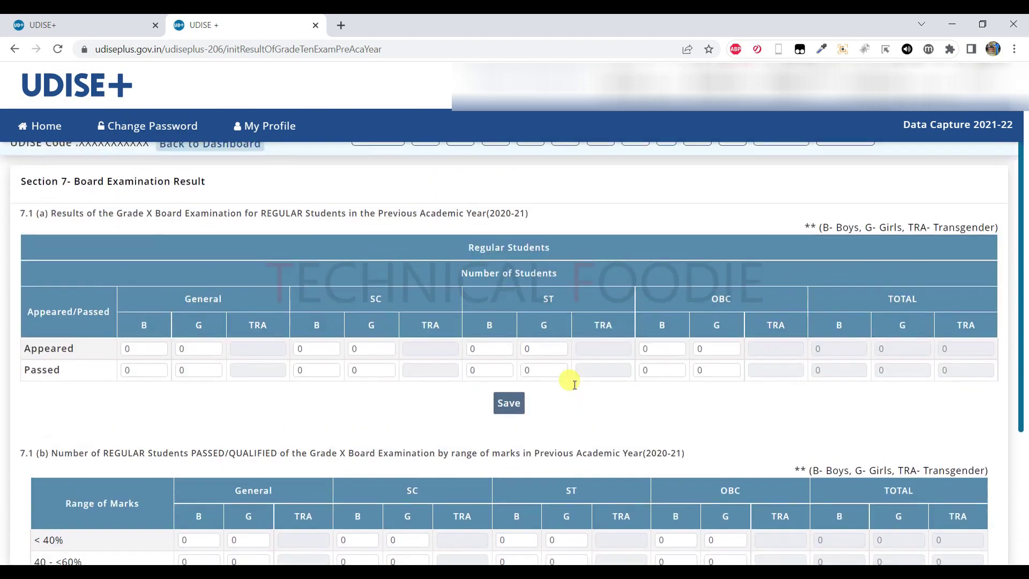
pyautogui.scroll(1, 573, 381)
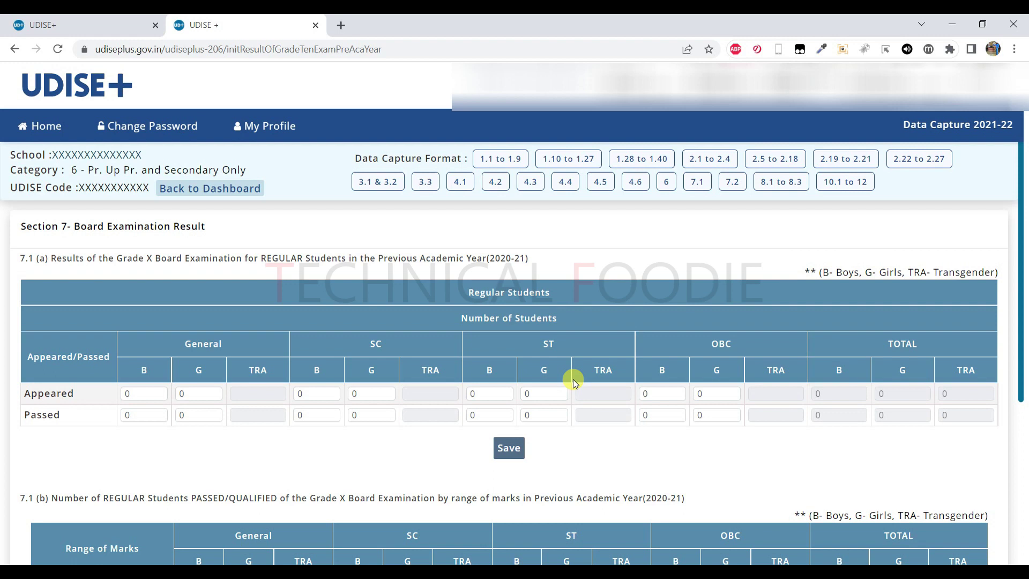
# Open section 8 on receipts and expenditure and examine tables 8.2 (financial assistance) and 8.3 (inventory register).
pyautogui.click(776, 185)
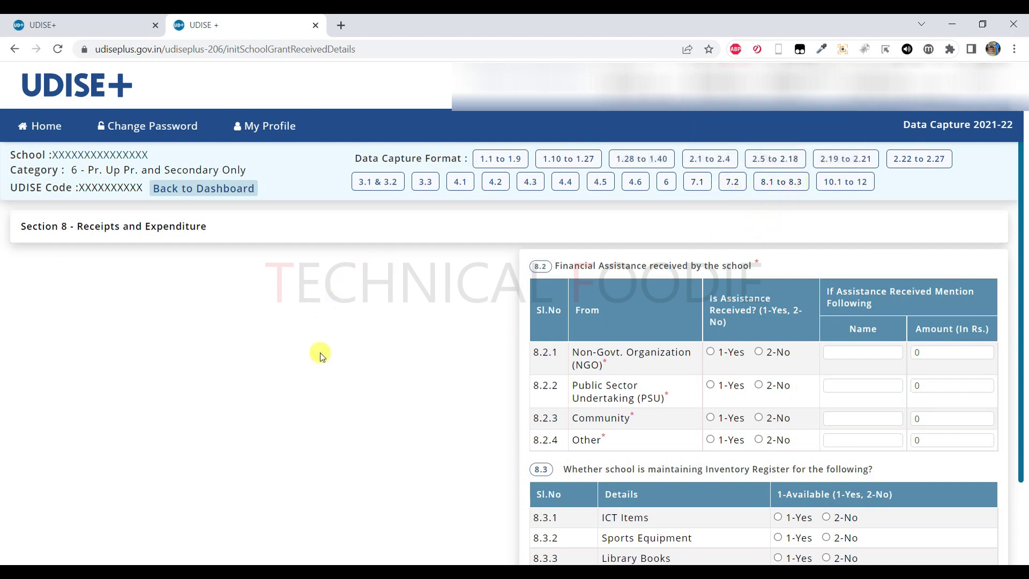
pyautogui.scroll(-2, 321, 354)
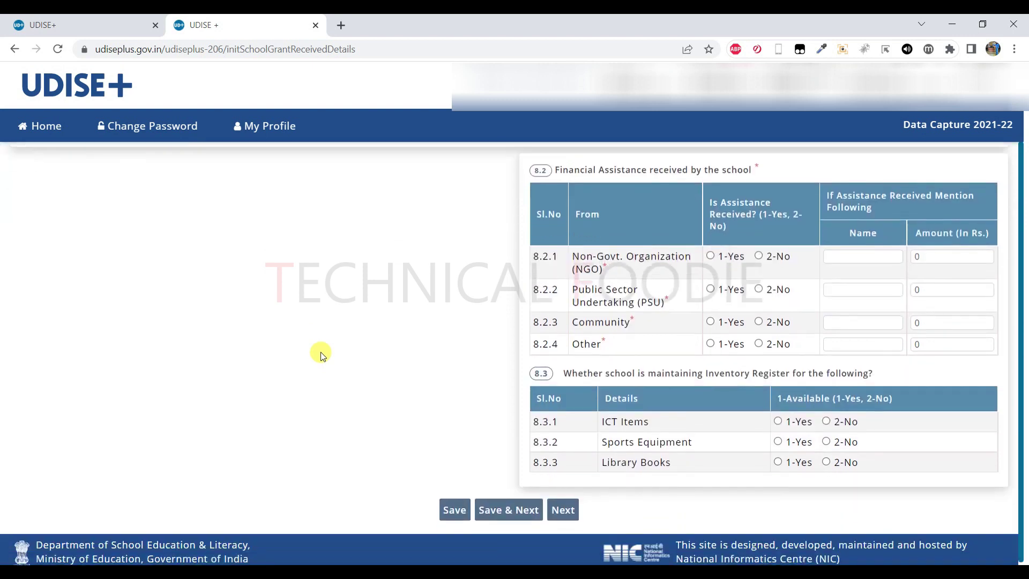
pyautogui.scroll(2, 320, 353)
pyautogui.scroll(-1, 320, 354)
pyautogui.scroll(-1, 322, 355)
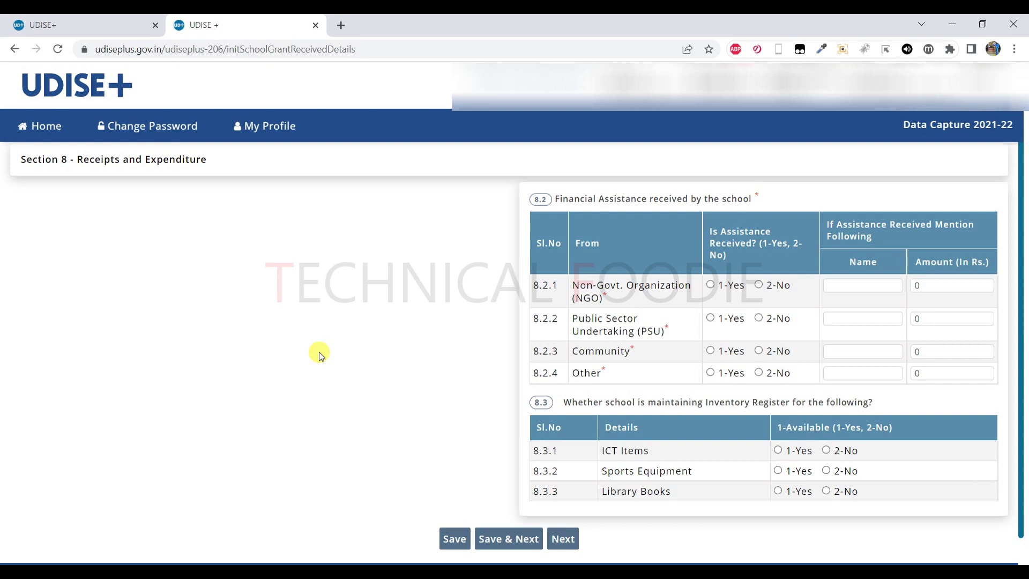
pyautogui.scroll(1, 319, 352)
pyautogui.scroll(-1, 349, 402)
pyautogui.scroll(1, 356, 419)
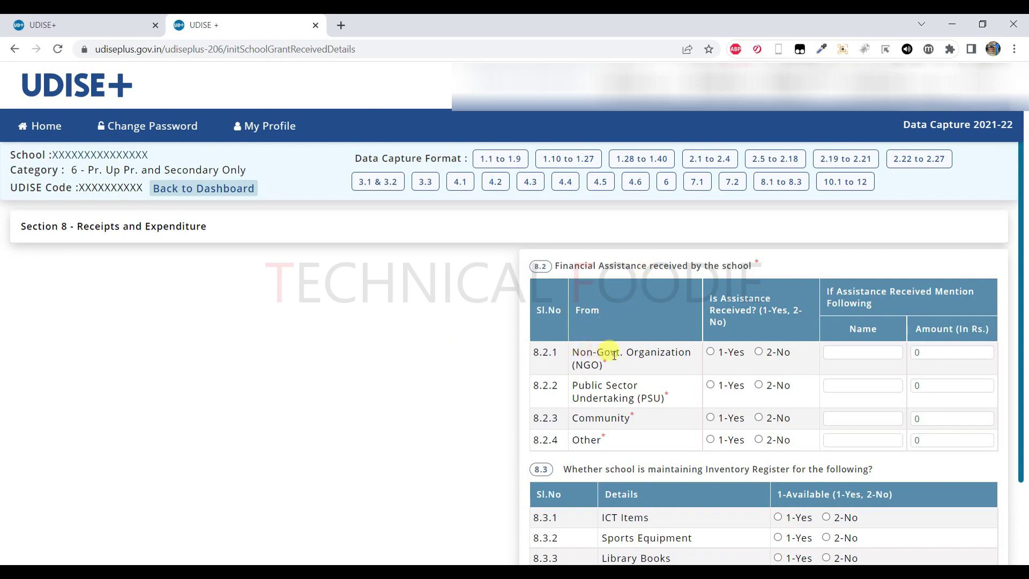
# Mark assistance from a Non-Govt. Organization (8.2.1) as 1-Yes and select its name and amount fields.
pyautogui.click(711, 352)
pyautogui.click(876, 353)
pyautogui.click(912, 352)
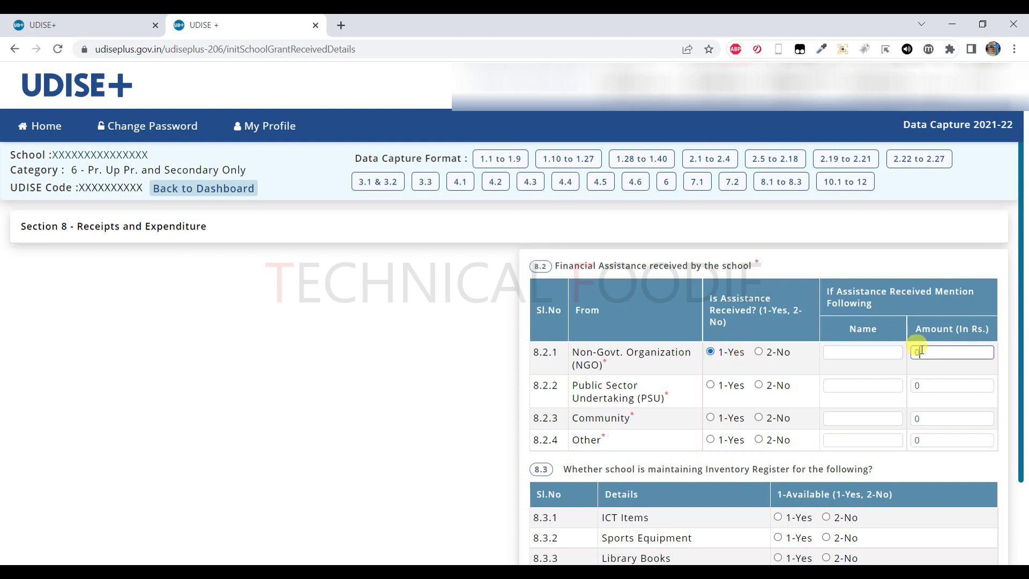
pyautogui.click(873, 352)
pyautogui.click(913, 352)
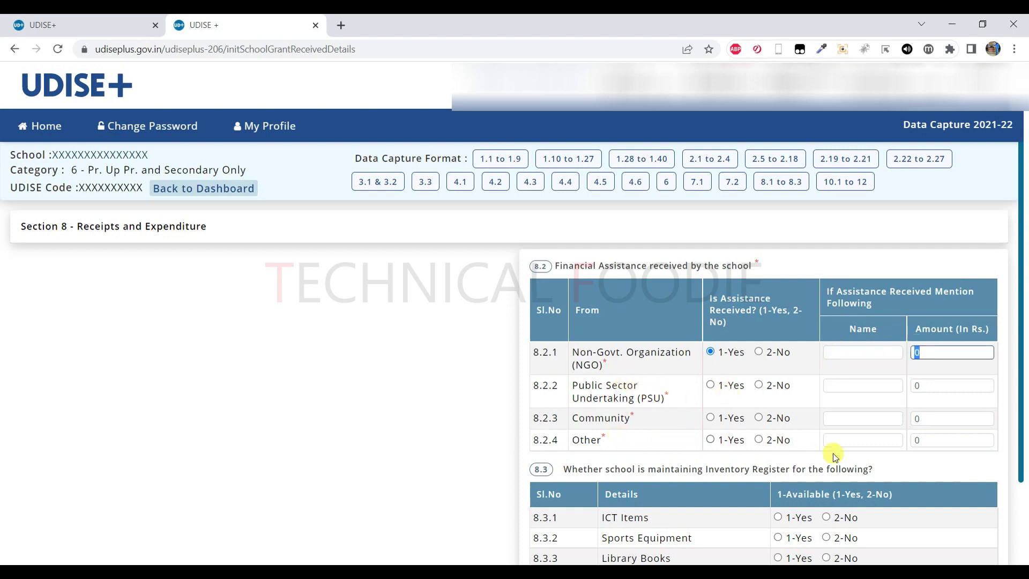
# Review the inventory register items in table 8.3: ICT Items, Sports Equipment and Library Books.
pyautogui.scroll(-2, 853, 443)
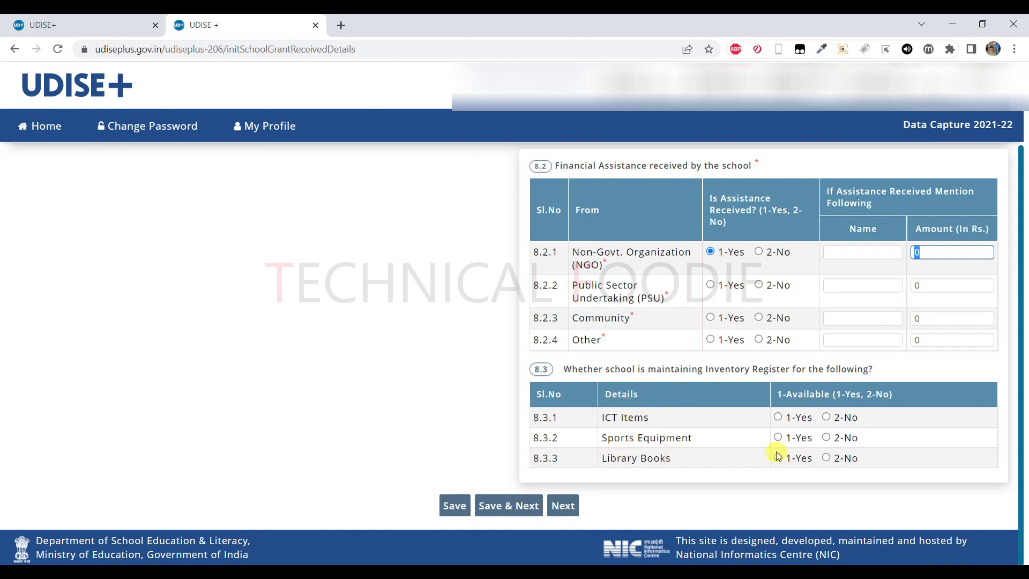
pyautogui.scroll(2, 665, 457)
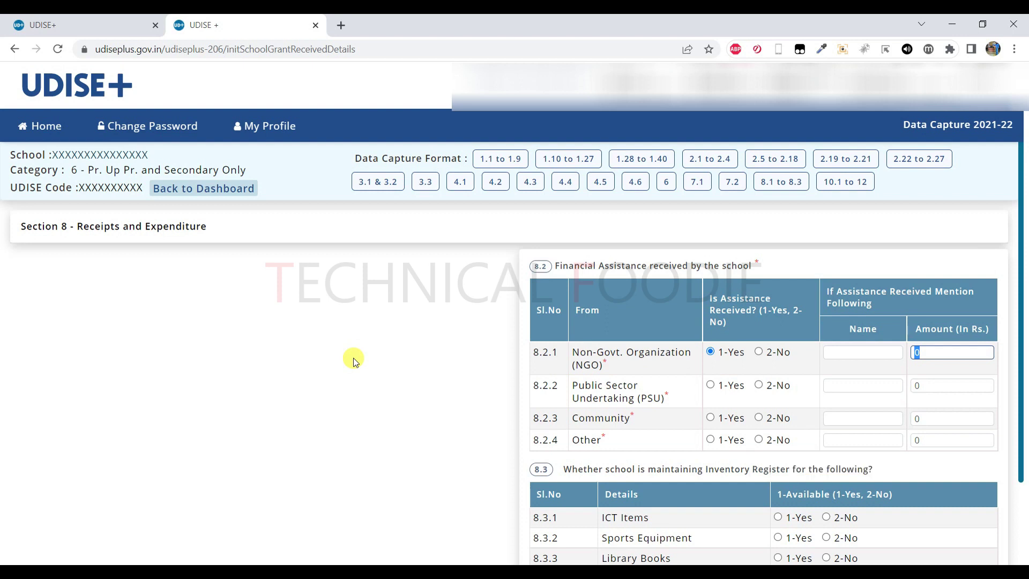
pyautogui.scroll(-2, 351, 356)
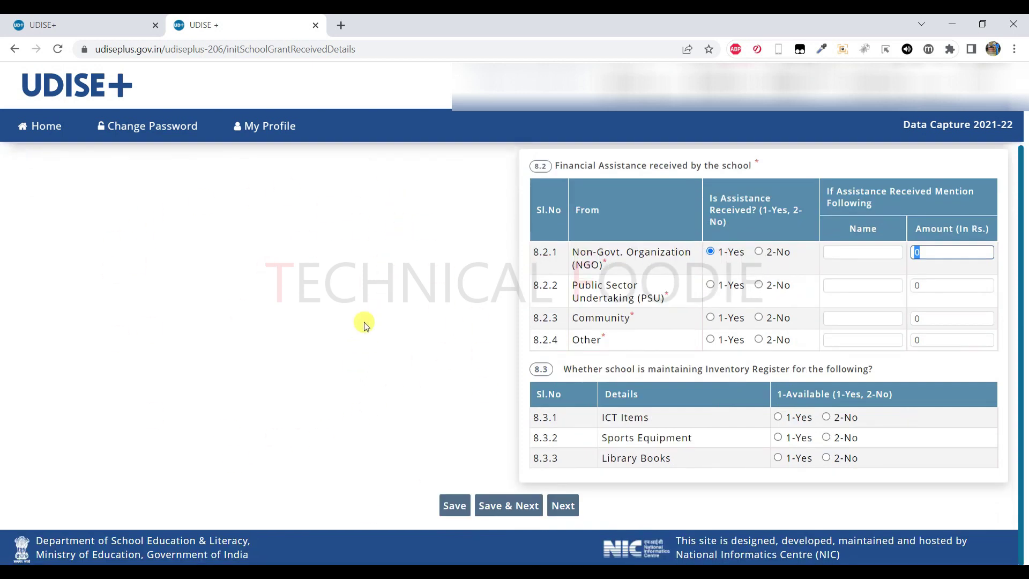
pyautogui.scroll(2, 362, 321)
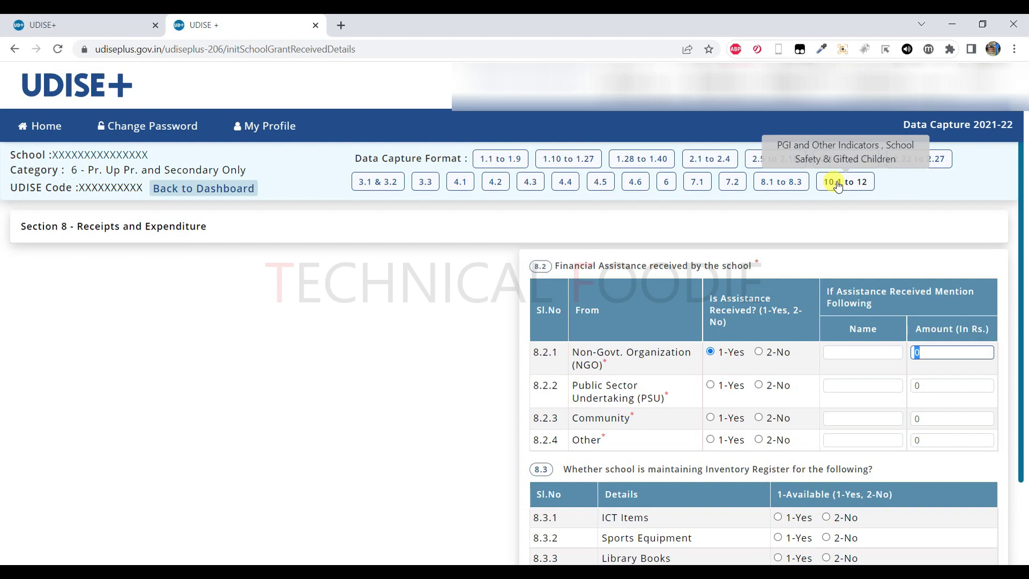
# Open section 10.1 to 12, set the self defense training grant (11.9) to 1-Yes and select the trained student number in 11.9 (a).
pyautogui.click(838, 182)
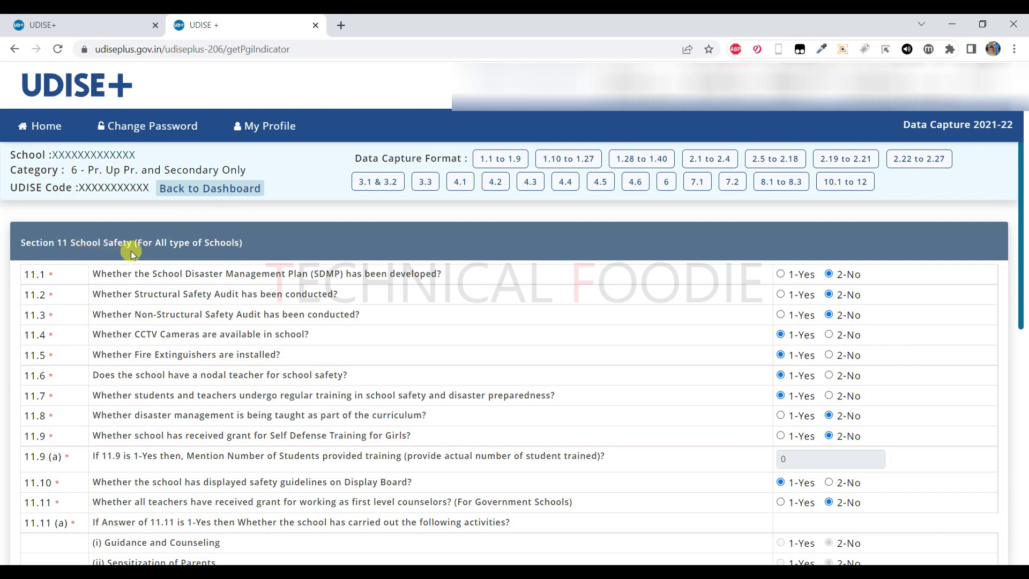
pyautogui.scroll(-1, 131, 251)
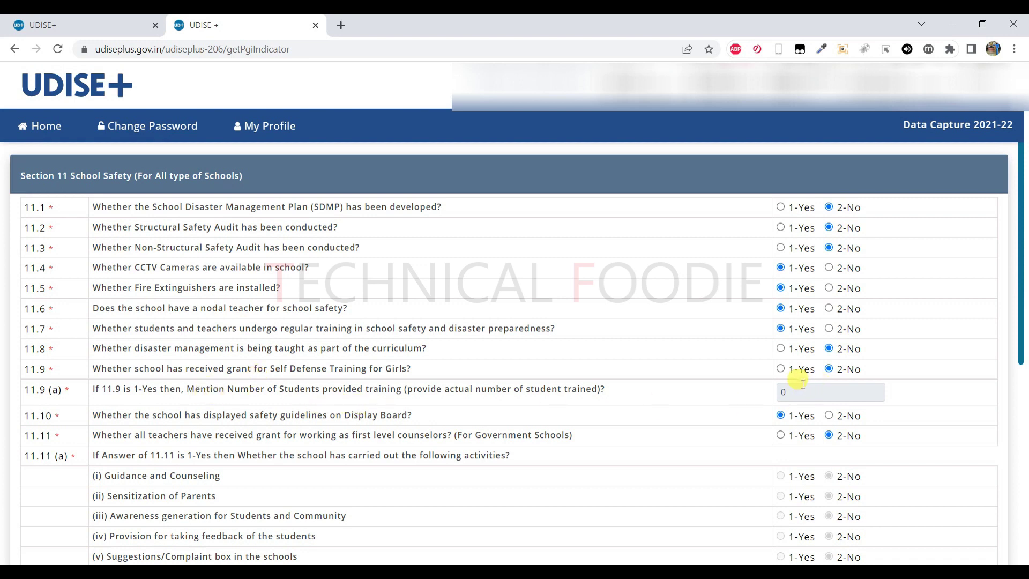
pyautogui.click(780, 369)
pyautogui.doubleClick(800, 392)
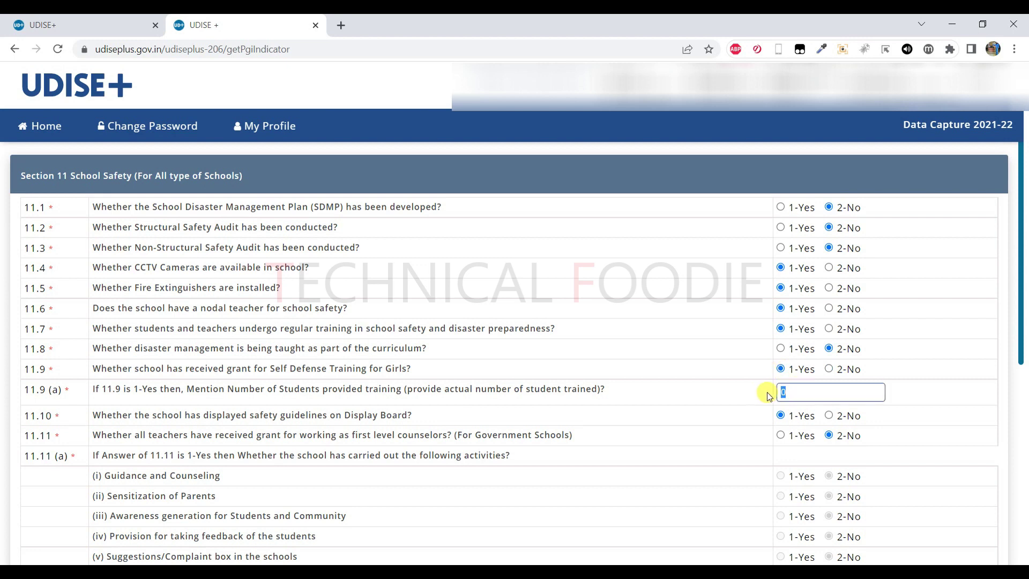
# Highlight question 11.11 and its government schools note, and set the first level counselor grant to 1-Yes.
pyautogui.scroll(-1, 744, 397)
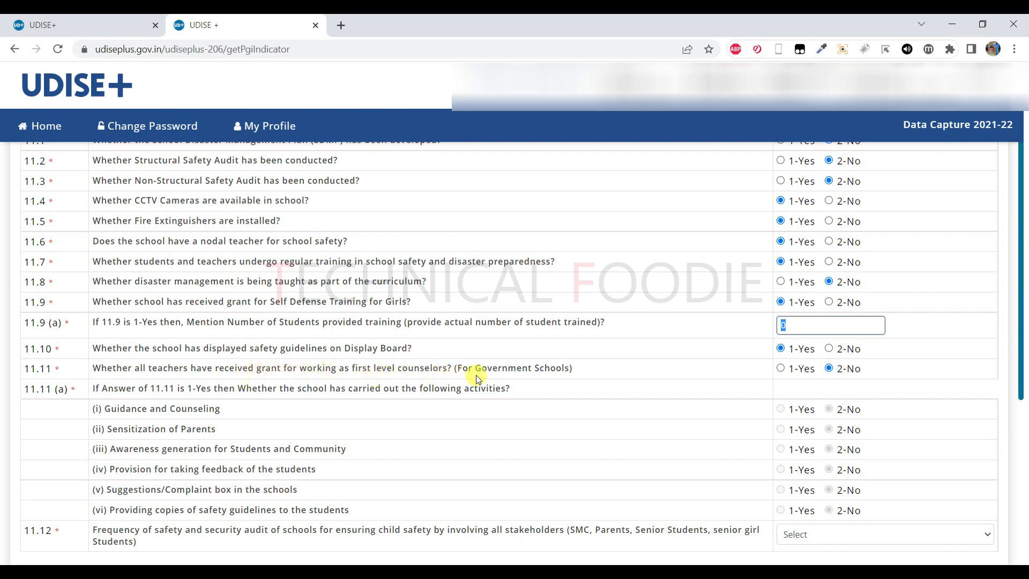
pyautogui.moveTo(184, 369); pyautogui.dragTo(18, 369)
pyautogui.click(18, 368)
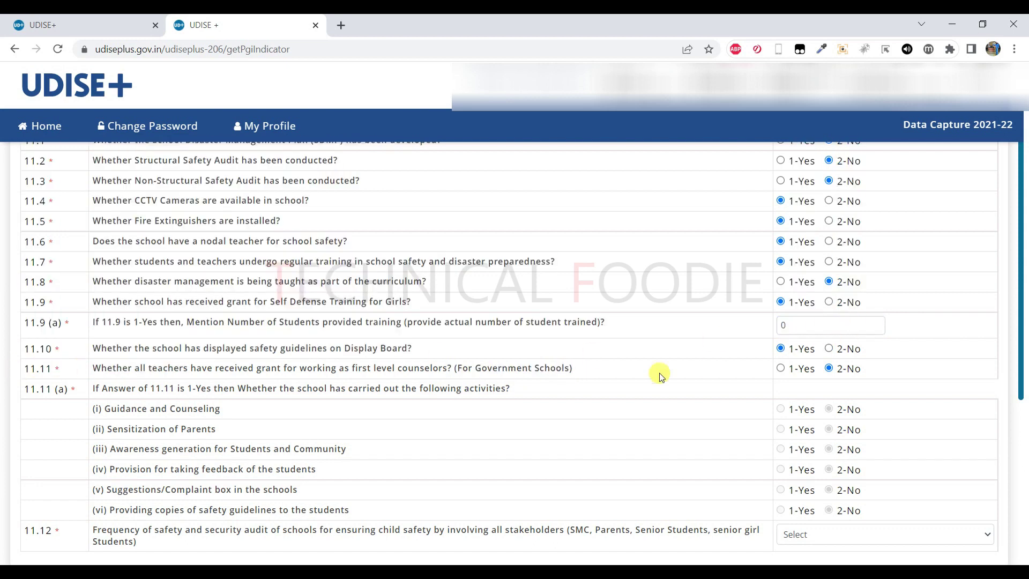
pyautogui.moveTo(625, 375); pyautogui.dragTo(477, 370)
pyautogui.click(478, 370)
pyautogui.moveTo(589, 373); pyautogui.dragTo(449, 374)
pyautogui.click(452, 372)
pyautogui.click(780, 368)
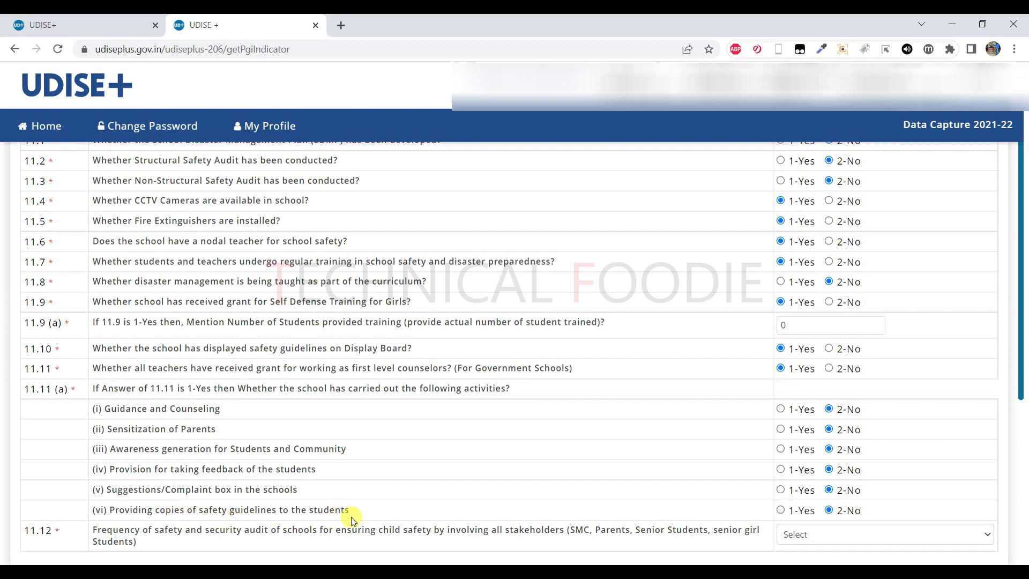
# View the frequency options for the safety and security audit in 11.12 without choosing one.
pyautogui.scroll(-1, 352, 519)
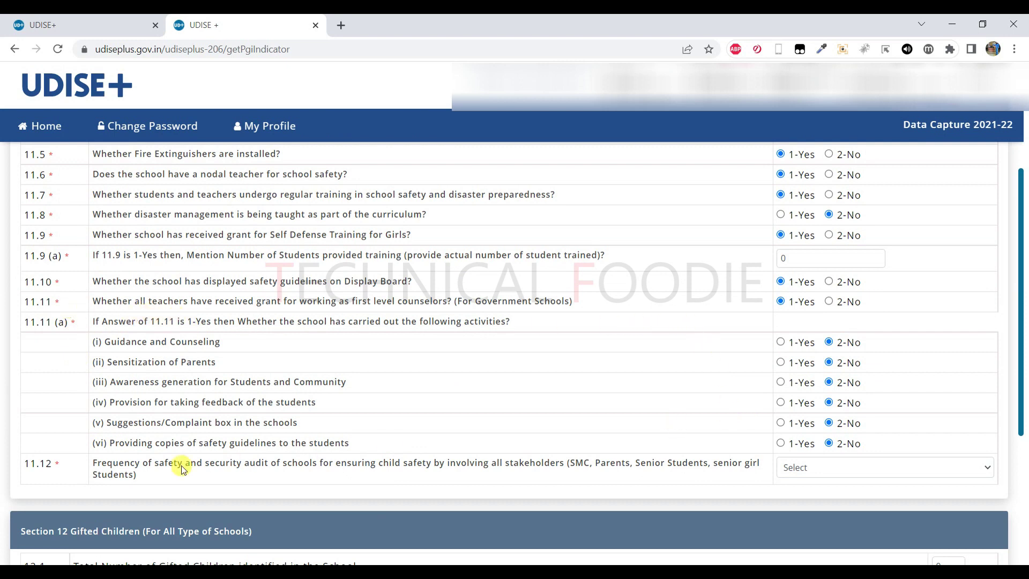
pyautogui.scroll(-1, 182, 469)
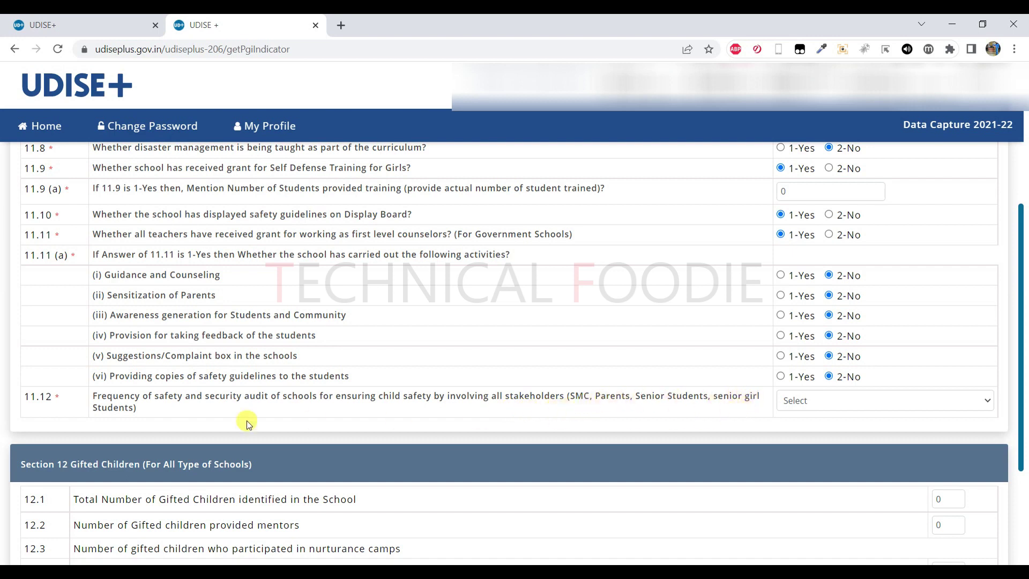
pyautogui.click(872, 406)
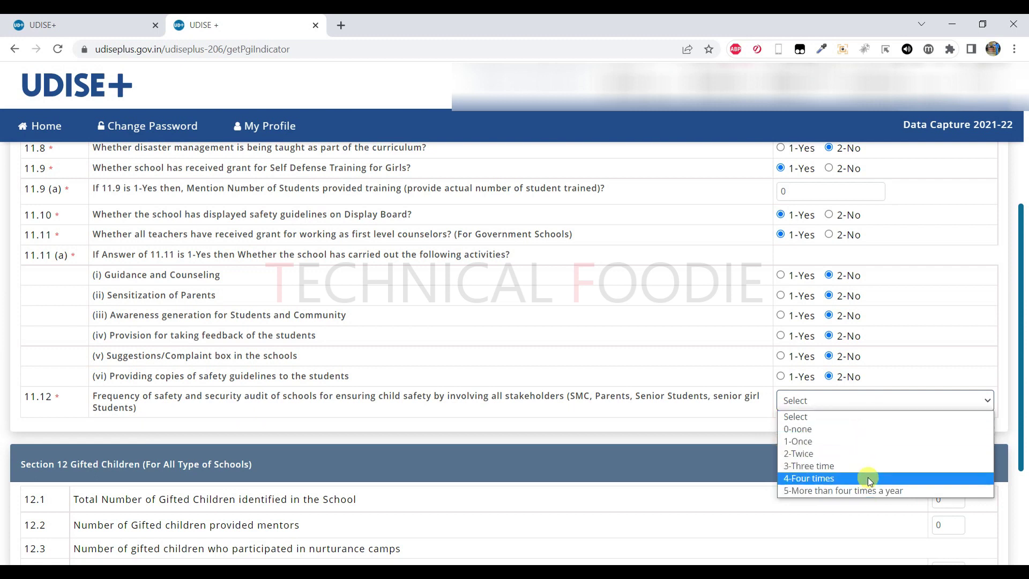
pyautogui.click(712, 465)
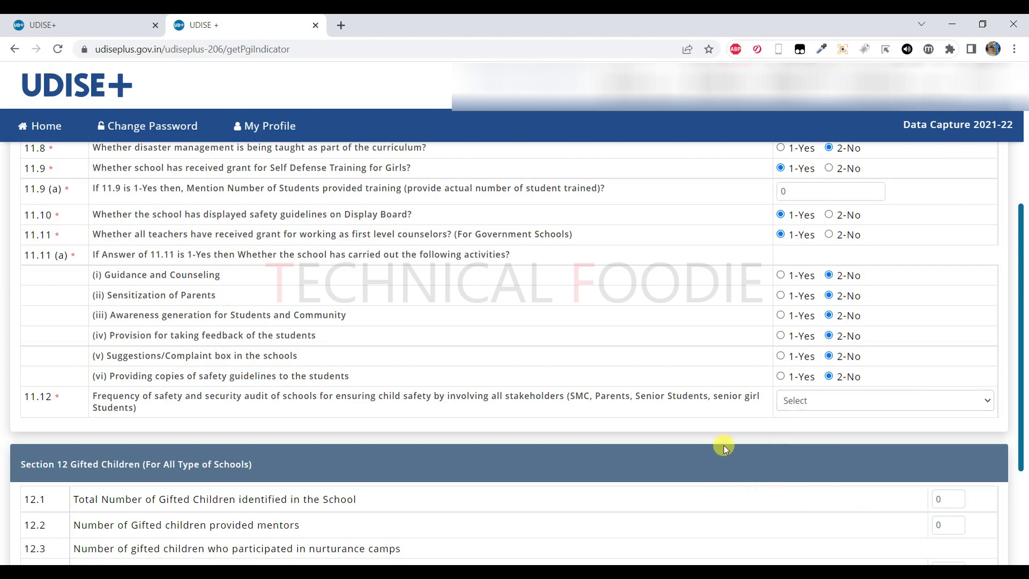
# Review section 12 on gifted children, highlighting the end of question 12.4, and return to the start of section 11.
pyautogui.scroll(-3, 723, 445)
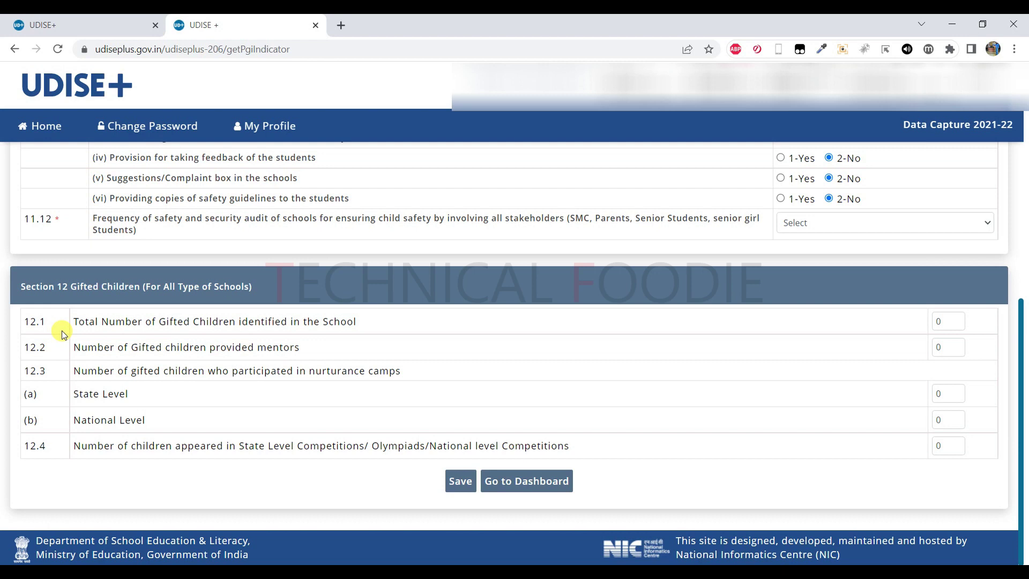
pyautogui.moveTo(469, 445); pyautogui.dragTo(584, 446)
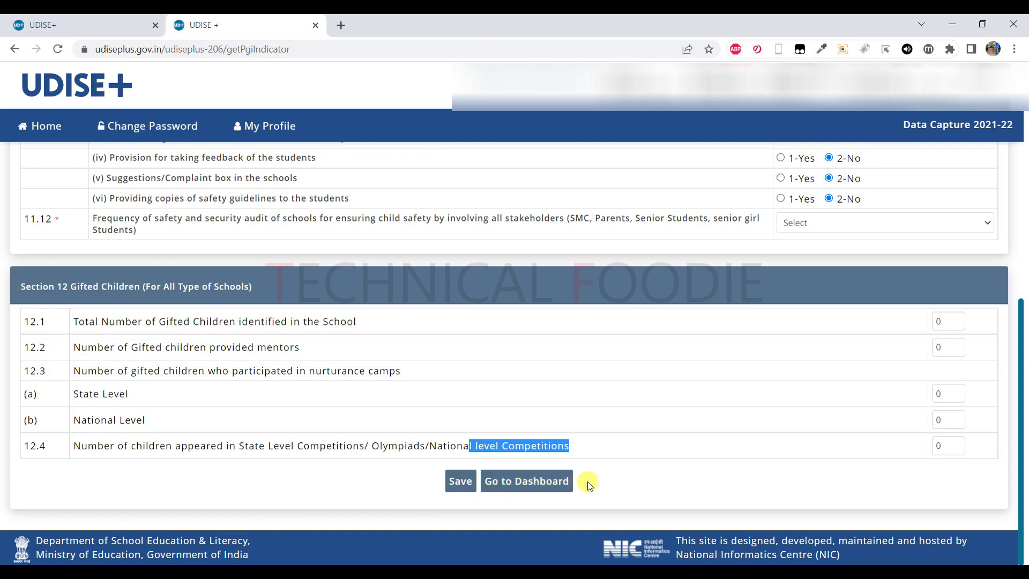
pyautogui.scroll(8, 589, 485)
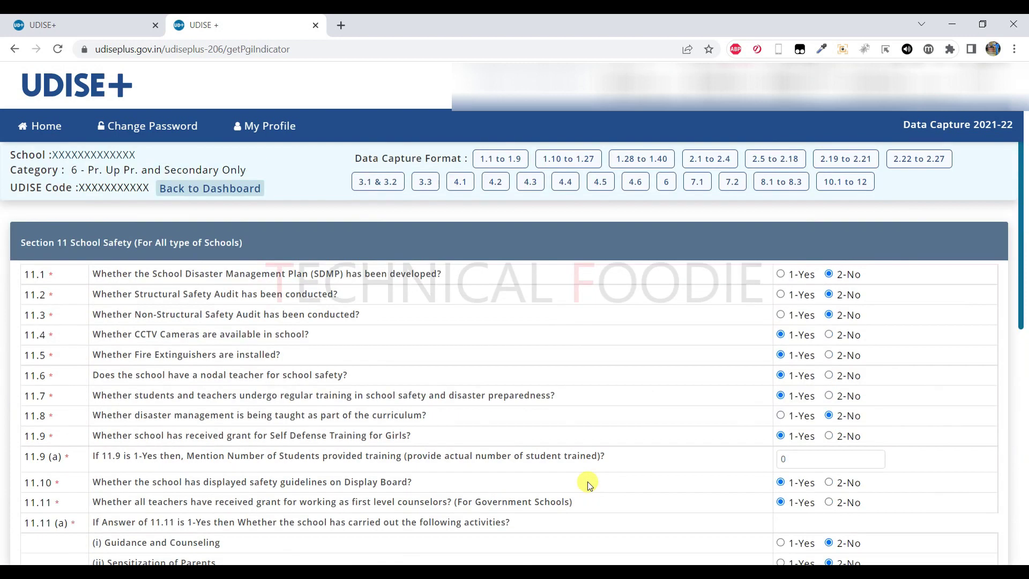